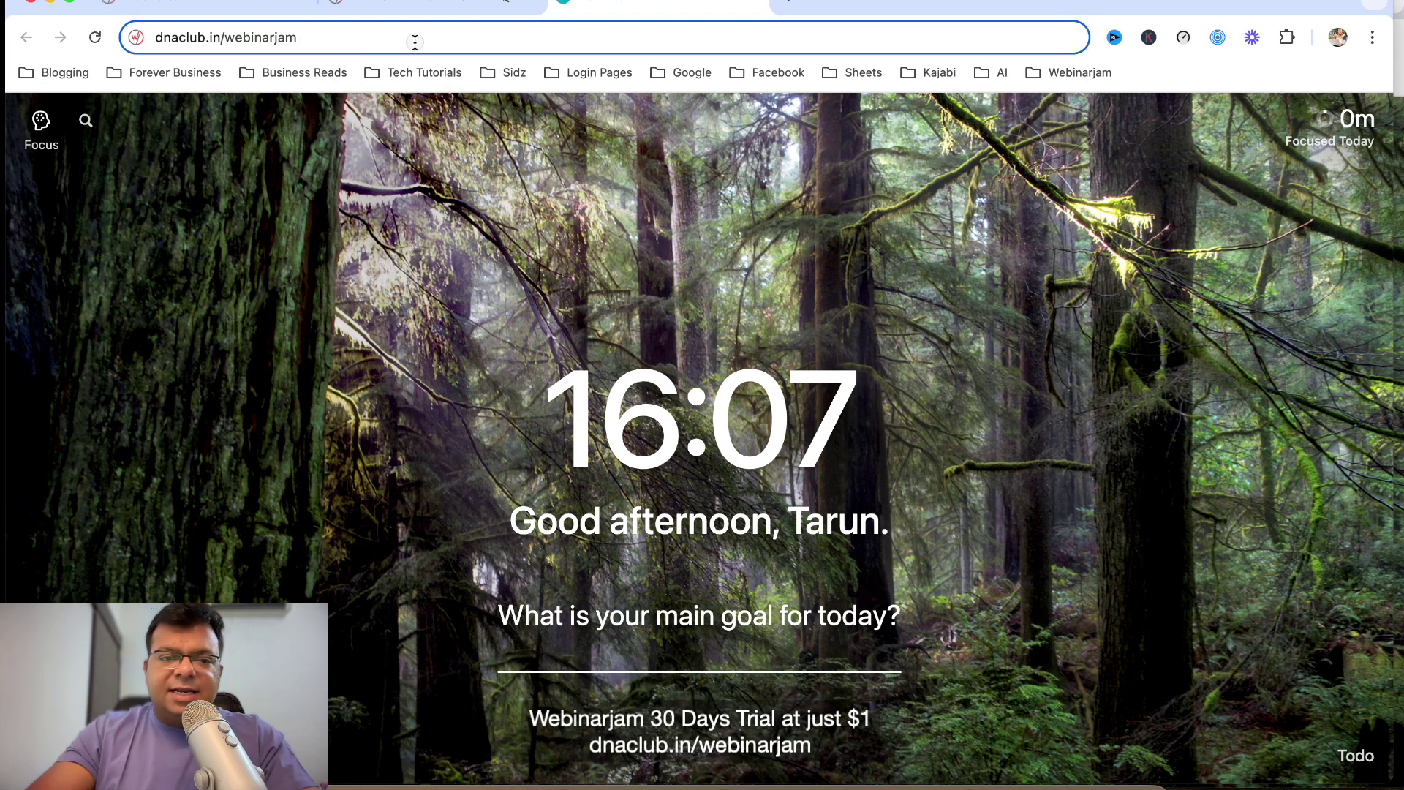
- Load the dnaclub.in/webinarjam trial link and switch the plans to monthly pricing
{"action": "key", "text": "Return"}
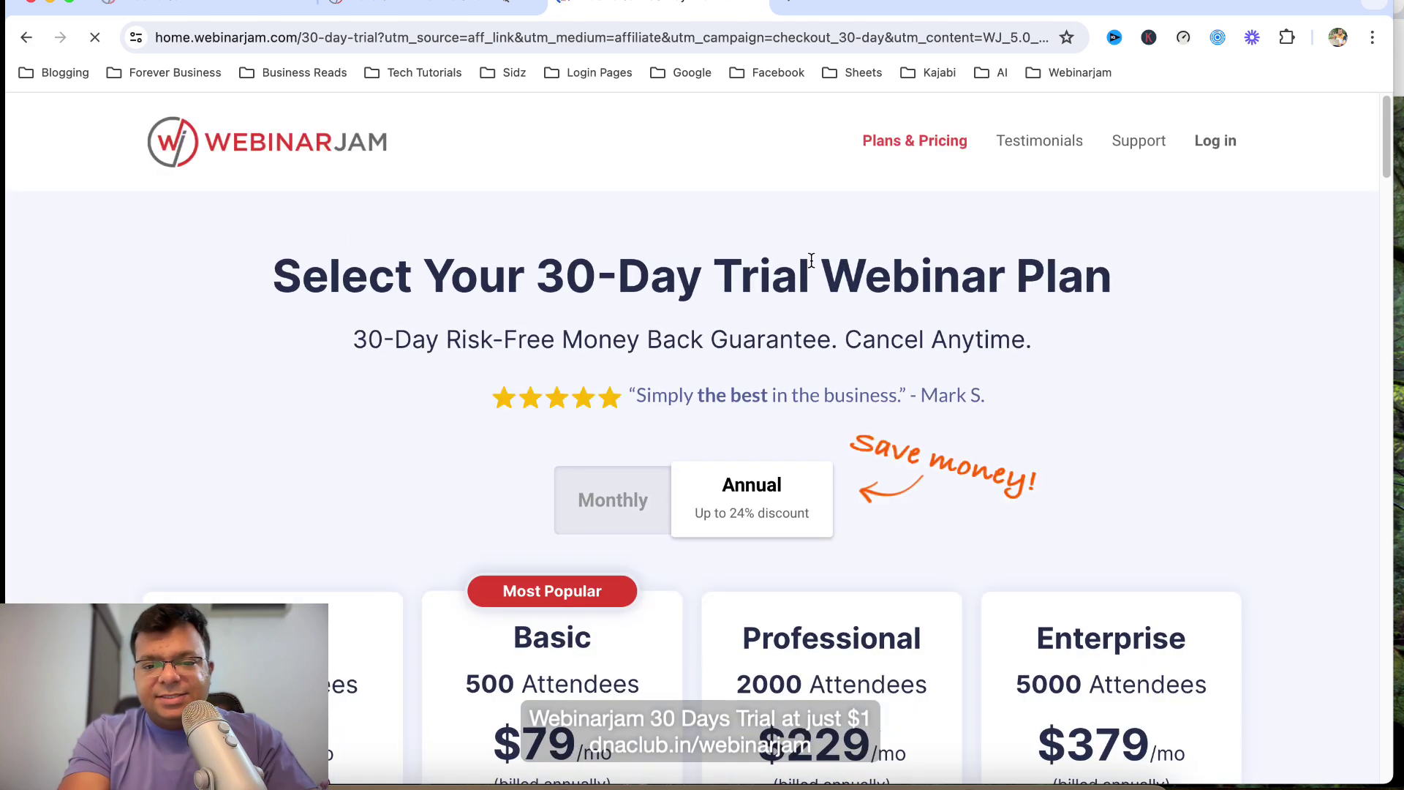
{"action": "left_click", "coordinate": [596, 503]}
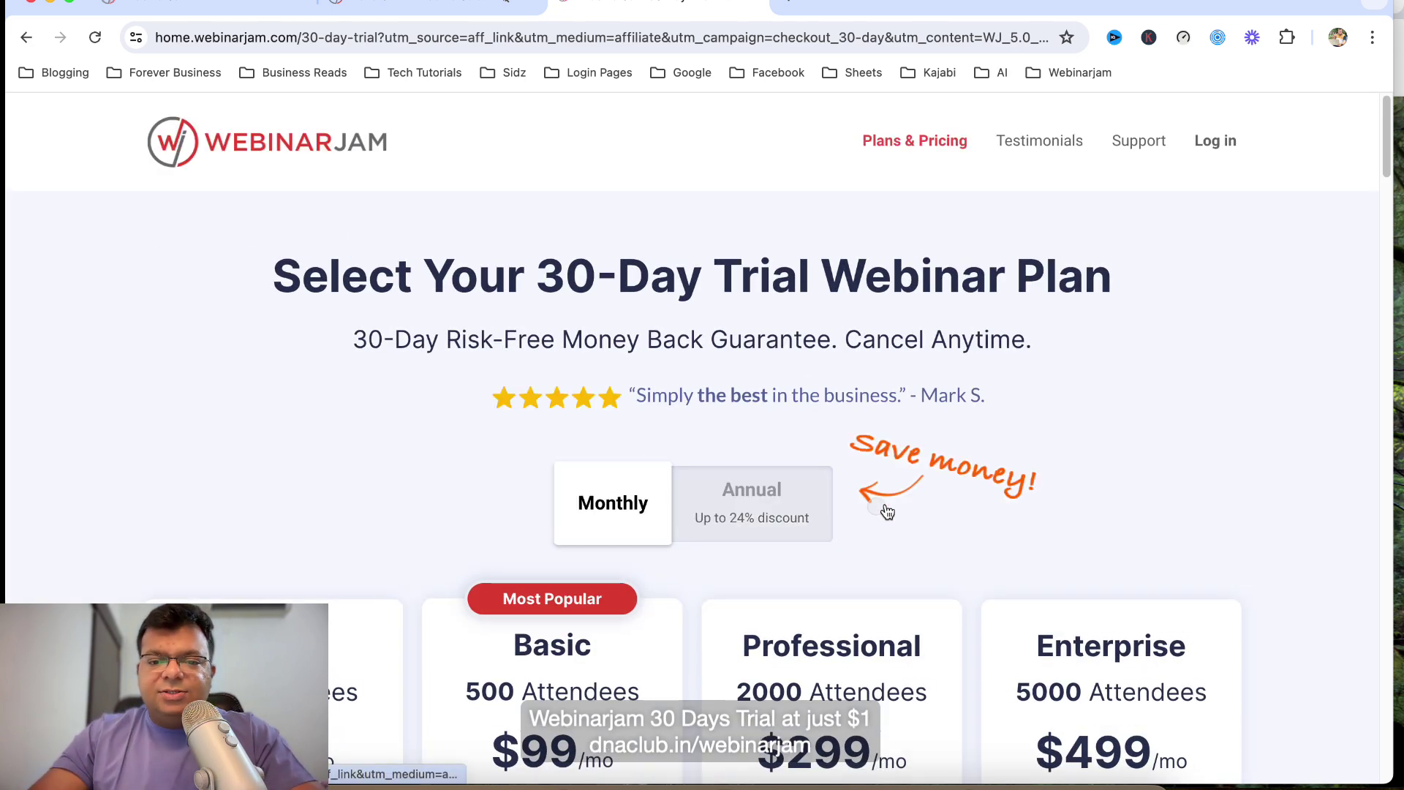
{"action": "scroll", "coordinate": [732, 512], "scroll_direction": "down", "scroll_amount": 5}
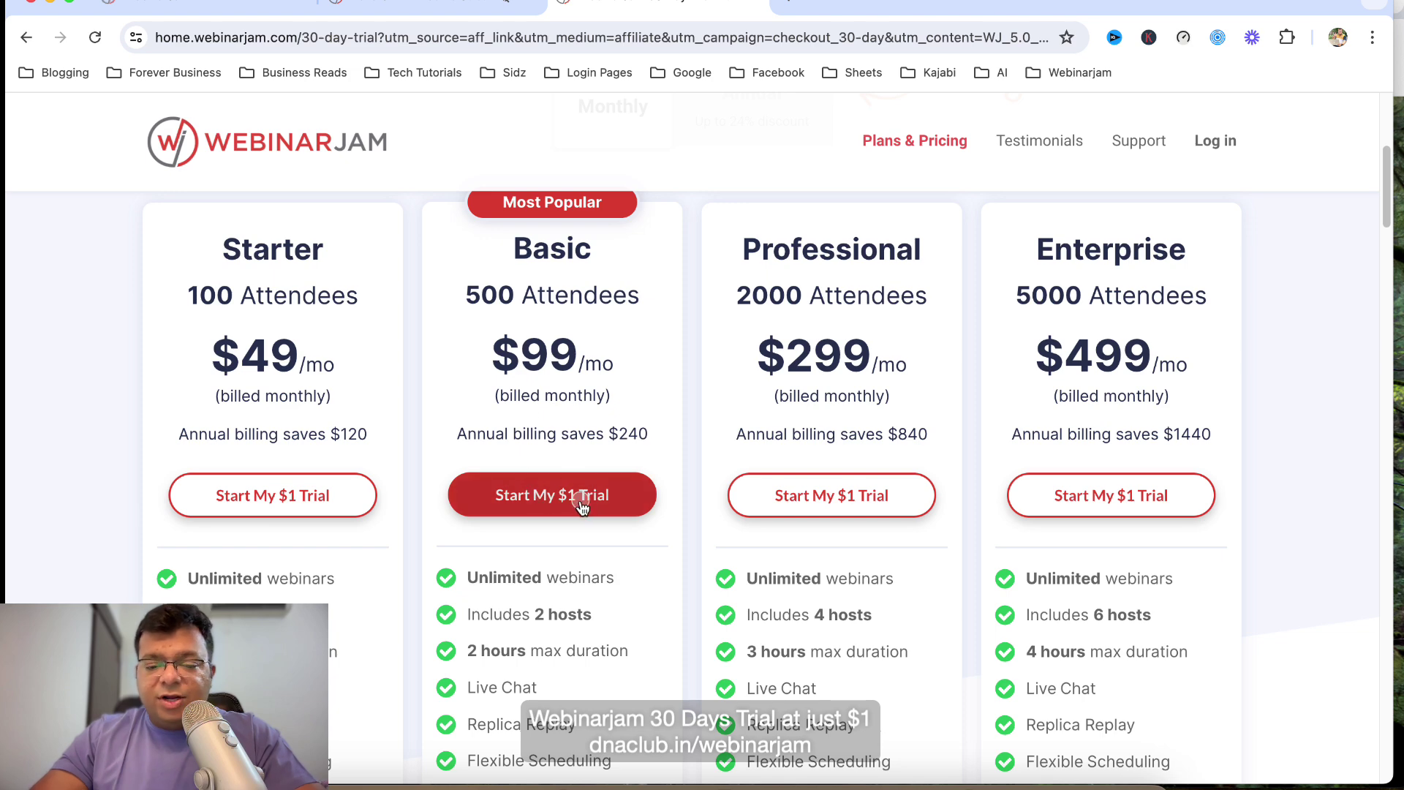
- Highlight the Basic plan's $99/mo price and billed-monthly note, then review the plan cards
{"action": "left_click_drag", "start_coordinate": [492, 355], "coordinate": [625, 353]}
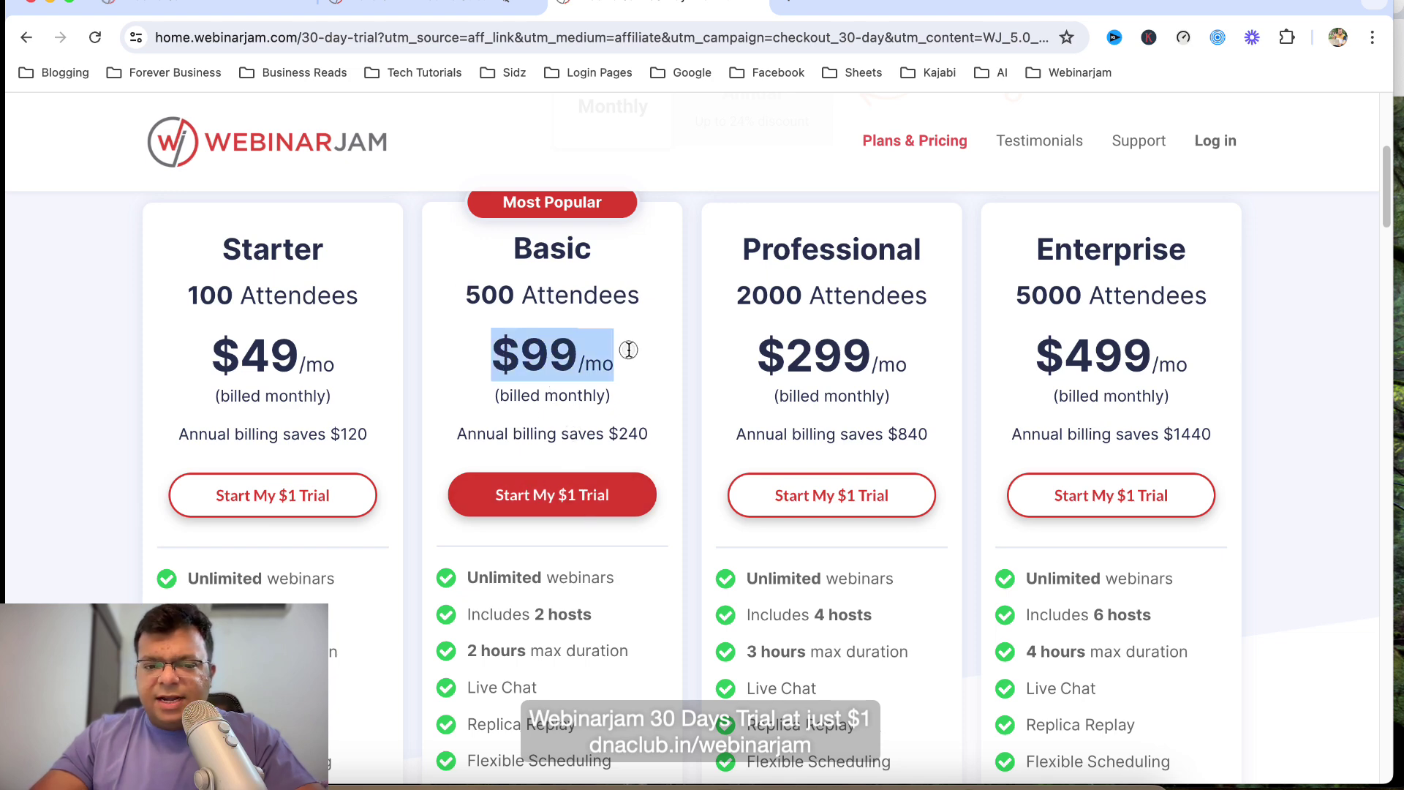
{"action": "left_click_drag", "start_coordinate": [506, 392], "coordinate": [616, 395]}
{"action": "left_click", "coordinate": [631, 389]}
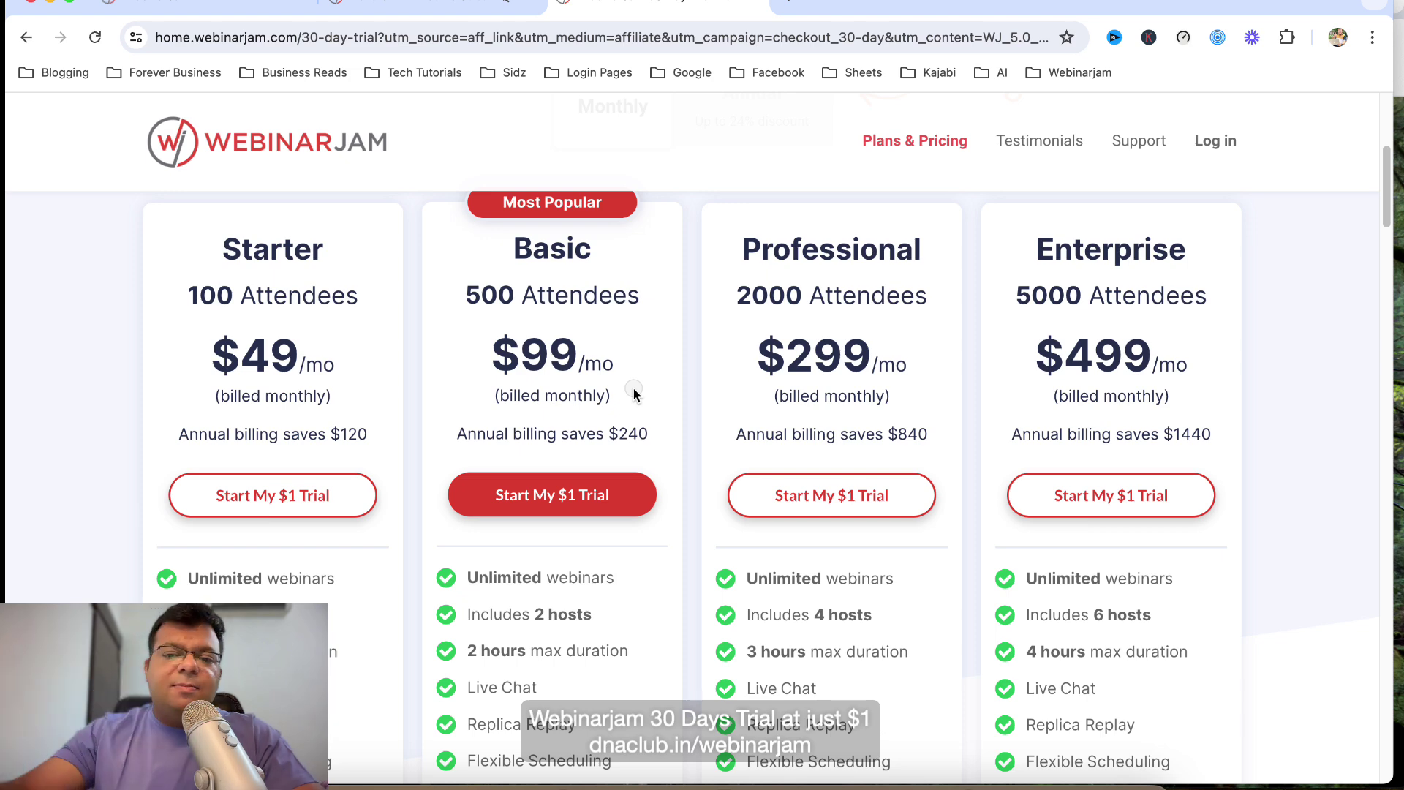
{"action": "scroll", "coordinate": [596, 488], "scroll_direction": "down", "scroll_amount": 3}
{"action": "scroll", "coordinate": [552, 475], "scroll_direction": "up", "scroll_amount": 2}
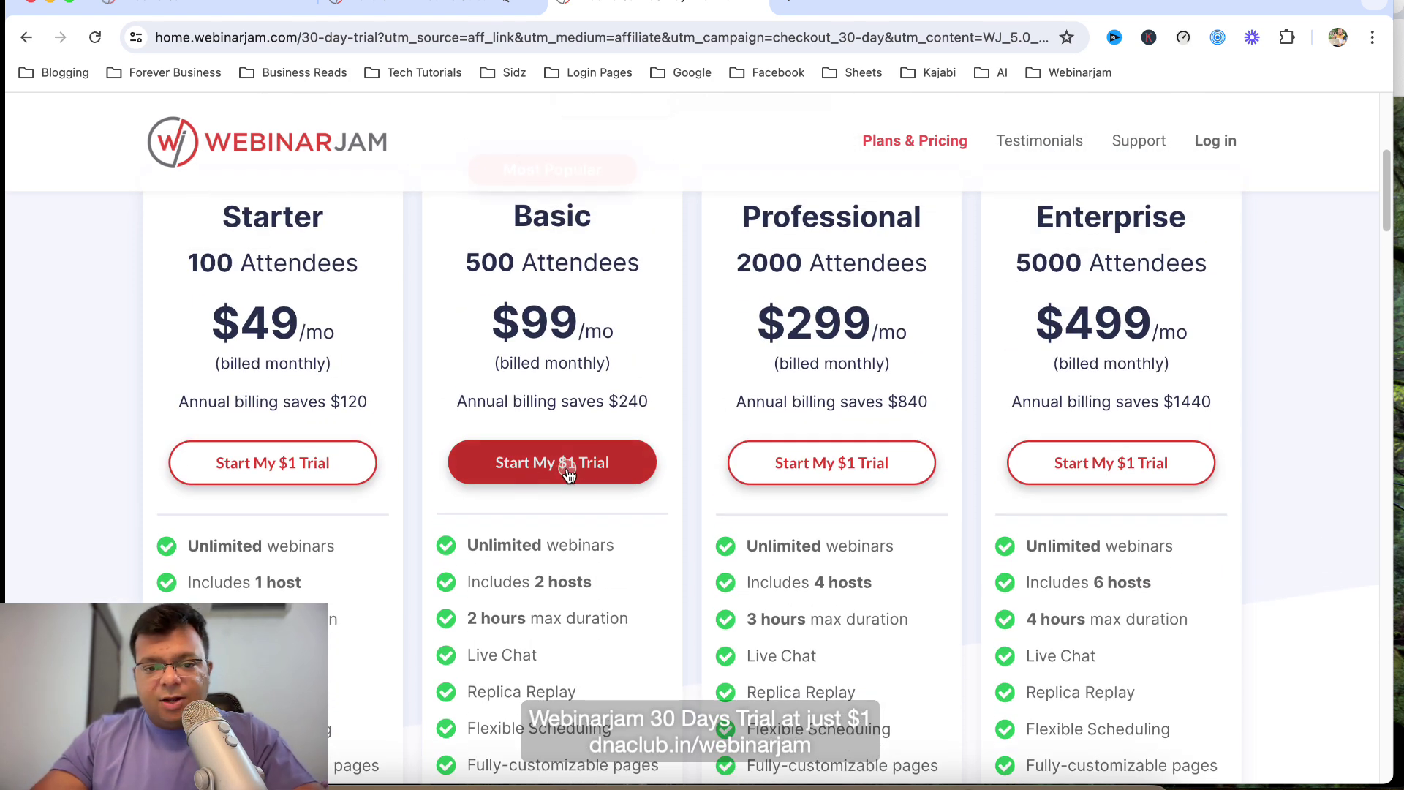
{"action": "scroll", "coordinate": [569, 474], "scroll_direction": "up", "scroll_amount": 5}
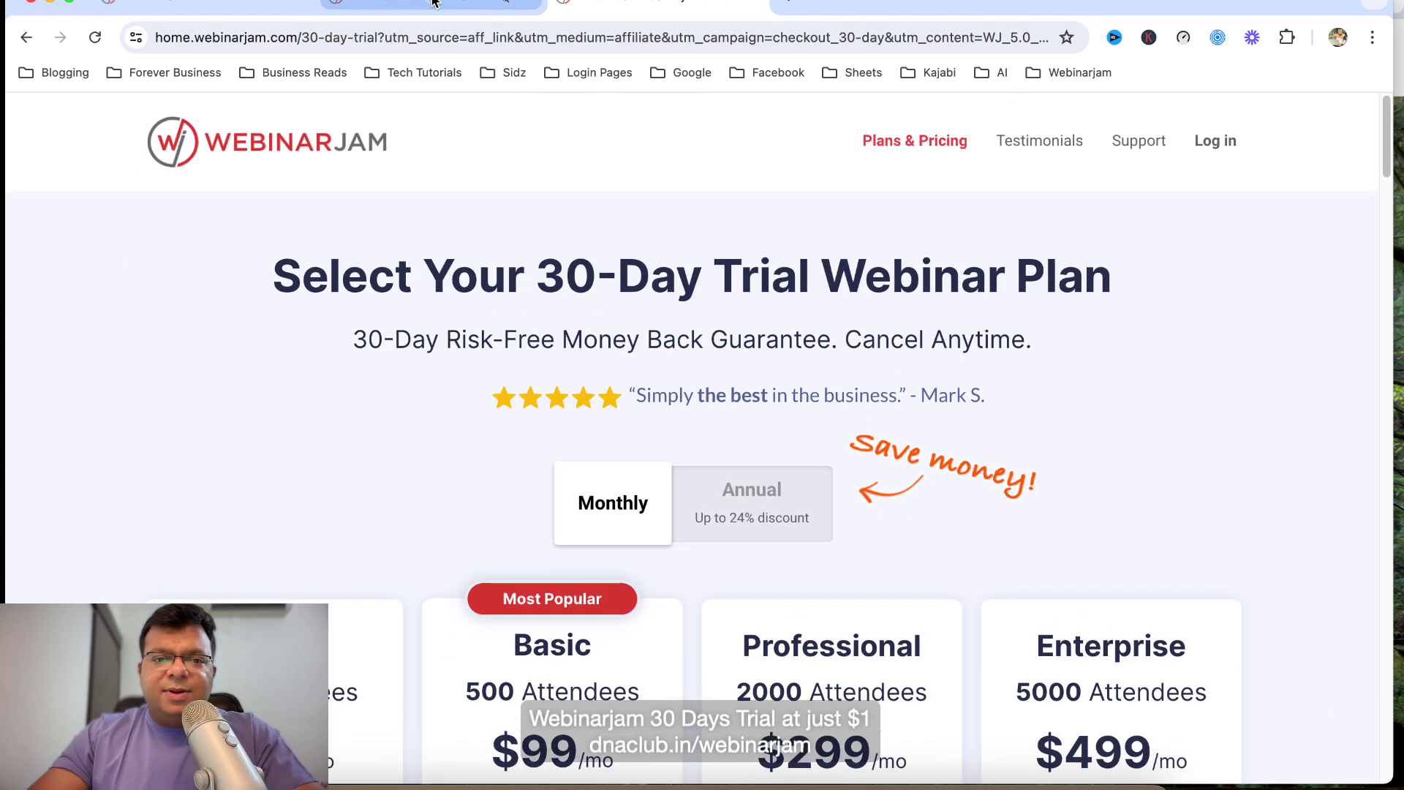
- Show the live webinar room, marking its 102-attendee count, running timer and chat messages
{"action": "left_click", "coordinate": [433, 3]}
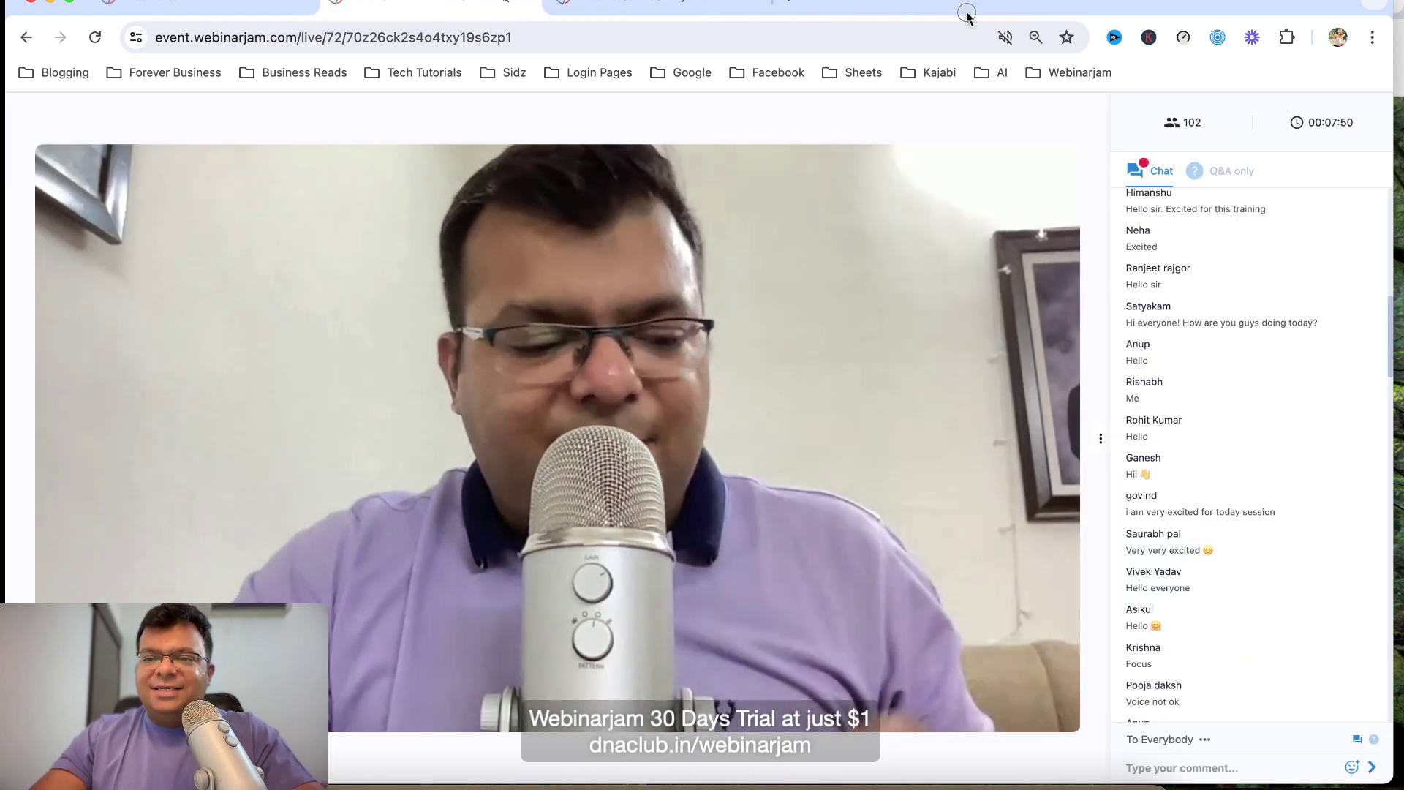
{"action": "mouse_move", "coordinate": [1200, 101]}
{"action": "left_mouse_down"}
{"action": "mouse_move", "coordinate": [1161, 152]}
{"action": "mouse_move", "coordinate": [1203, 102]}
{"action": "left_mouse_up"}
{"action": "left_click_drag", "start_coordinate": [1133, 133], "coordinate": [1163, 115]}
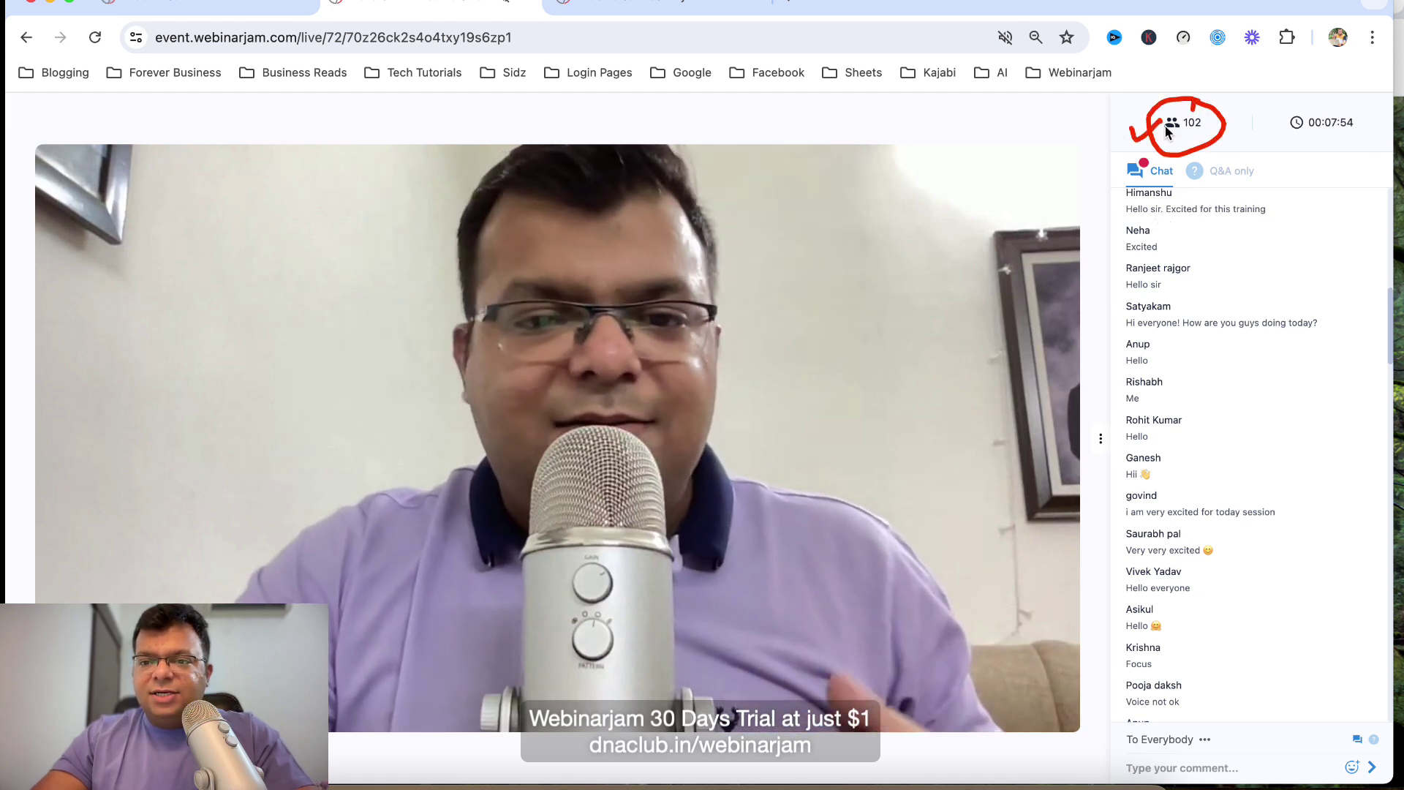
{"action": "left_click_drag", "start_coordinate": [1295, 138], "coordinate": [1358, 136]}
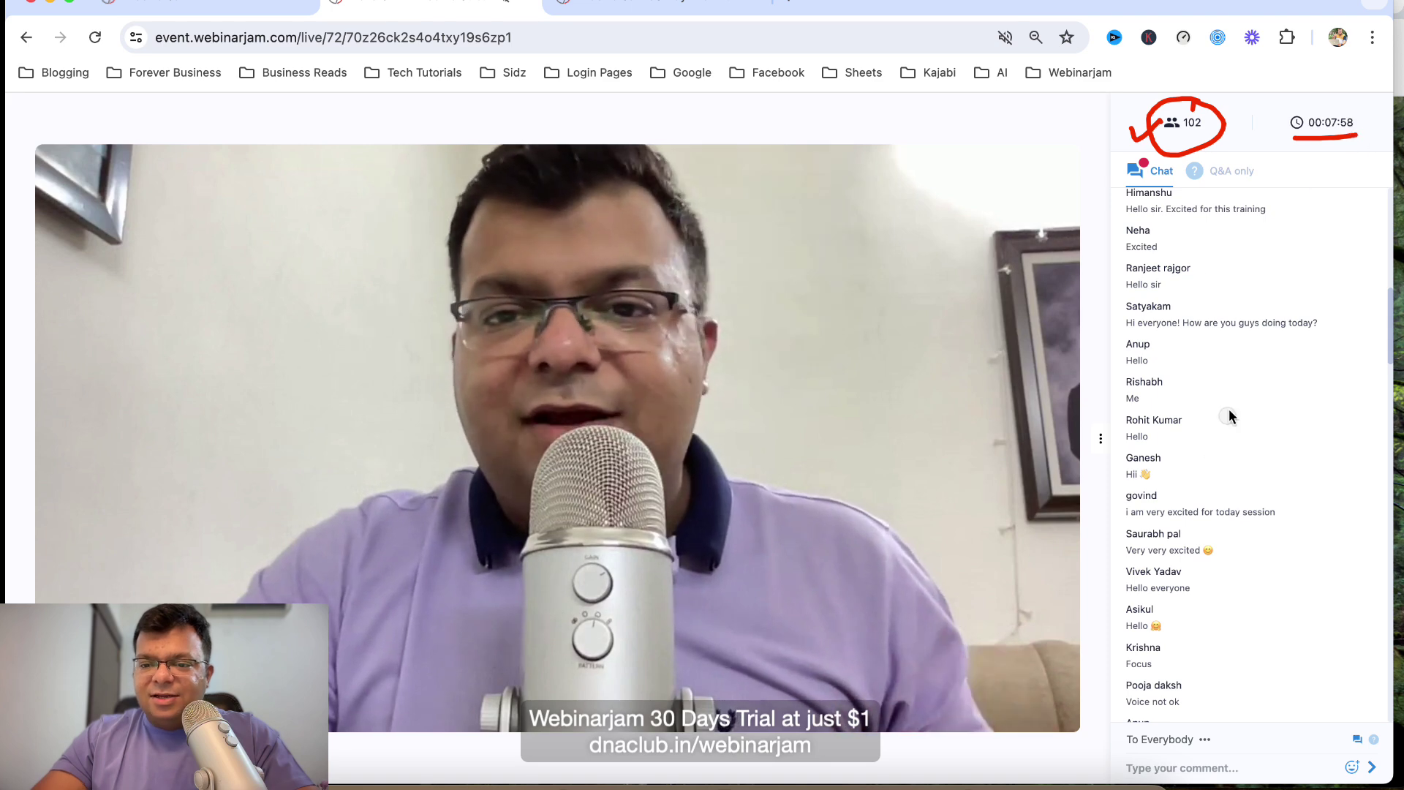
{"action": "mouse_move", "coordinate": [1286, 204]}
{"action": "left_mouse_down"}
{"action": "mouse_move", "coordinate": [1337, 638]}
{"action": "mouse_move", "coordinate": [1280, 685]}
{"action": "left_mouse_up"}
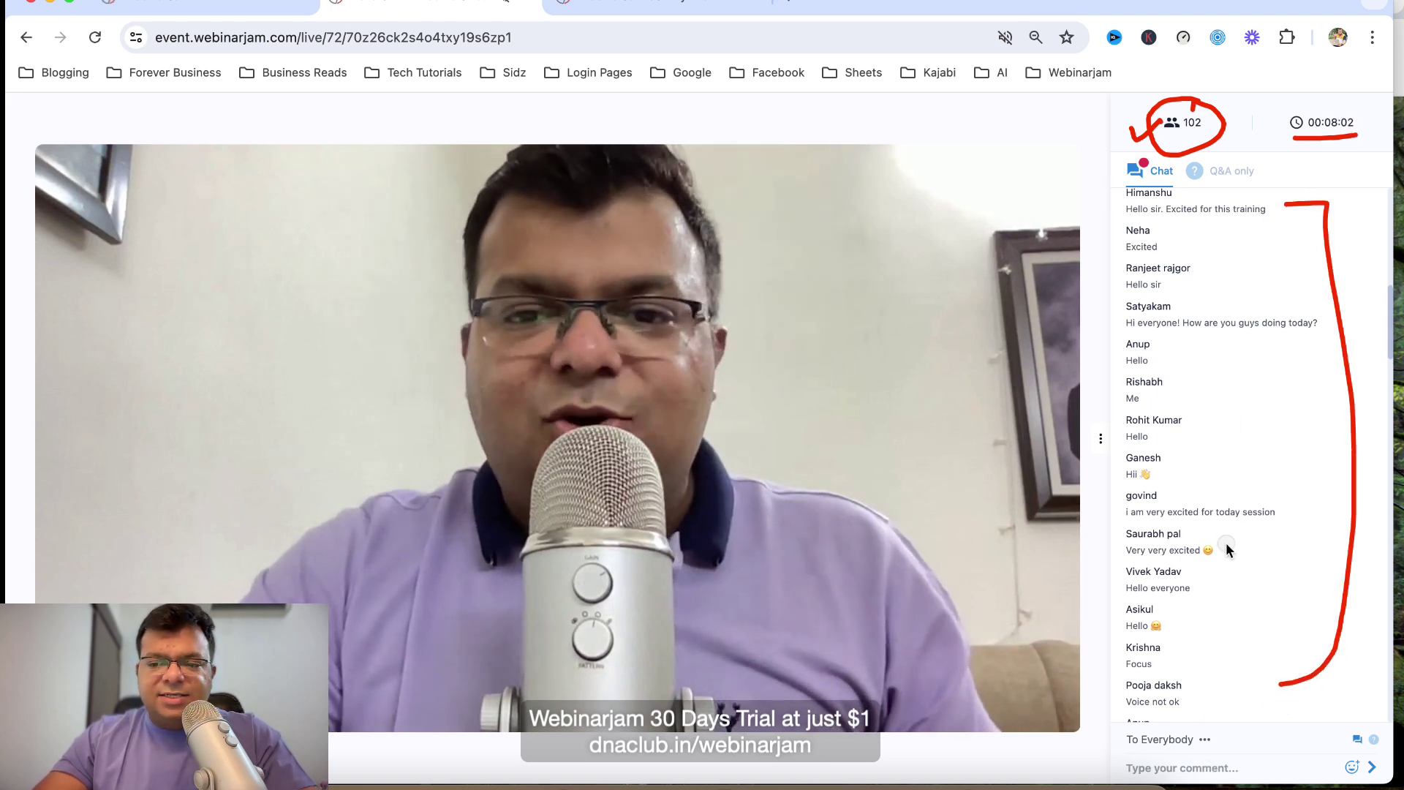
{"action": "left_click", "coordinate": [1246, 487]}
- Scroll through the live chat, then return to the WebinarJam account home
{"action": "scroll", "coordinate": [1248, 490], "scroll_direction": "down", "scroll_amount": 15}
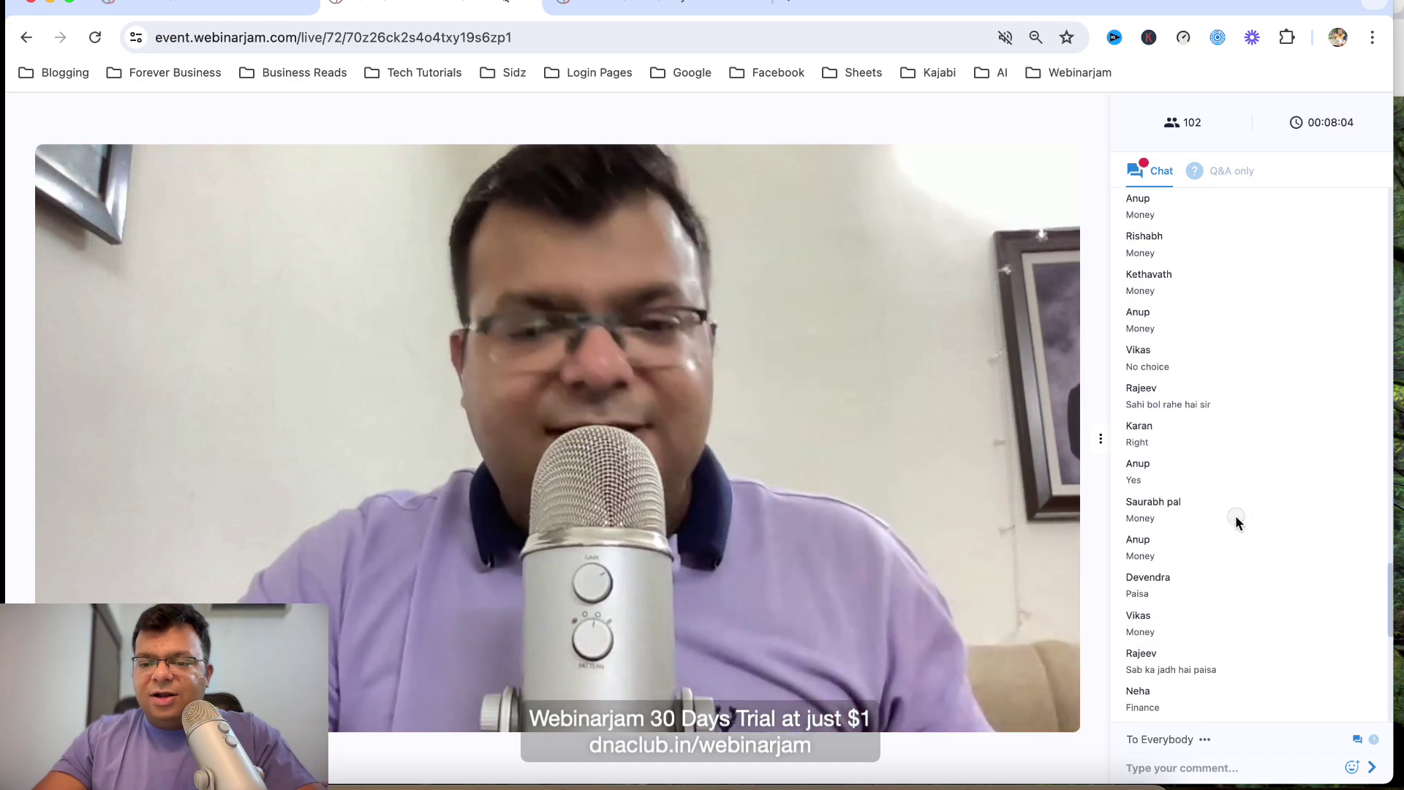
{"action": "scroll", "coordinate": [1238, 519], "scroll_direction": "up", "scroll_amount": 20}
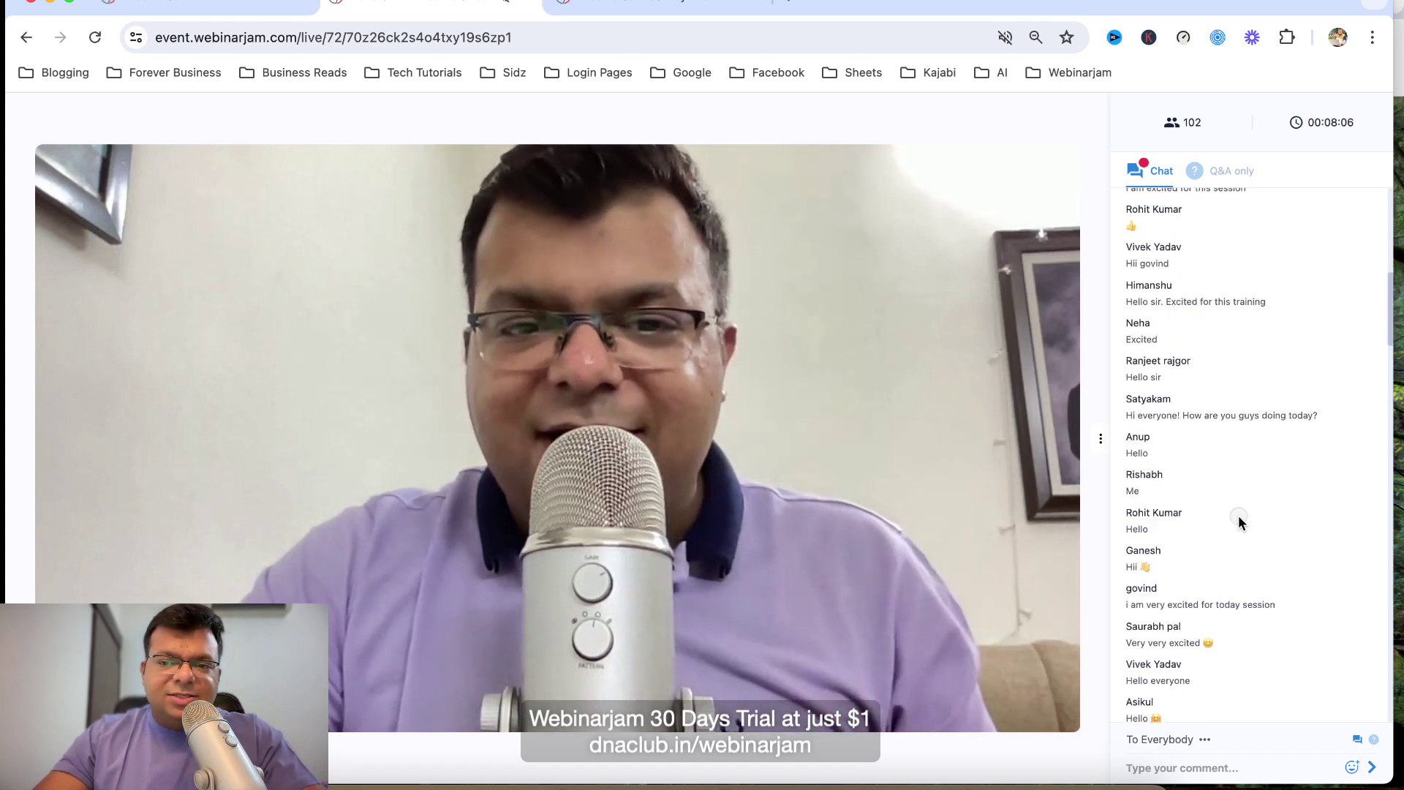
{"action": "scroll", "coordinate": [1239, 515], "scroll_direction": "up", "scroll_amount": 4}
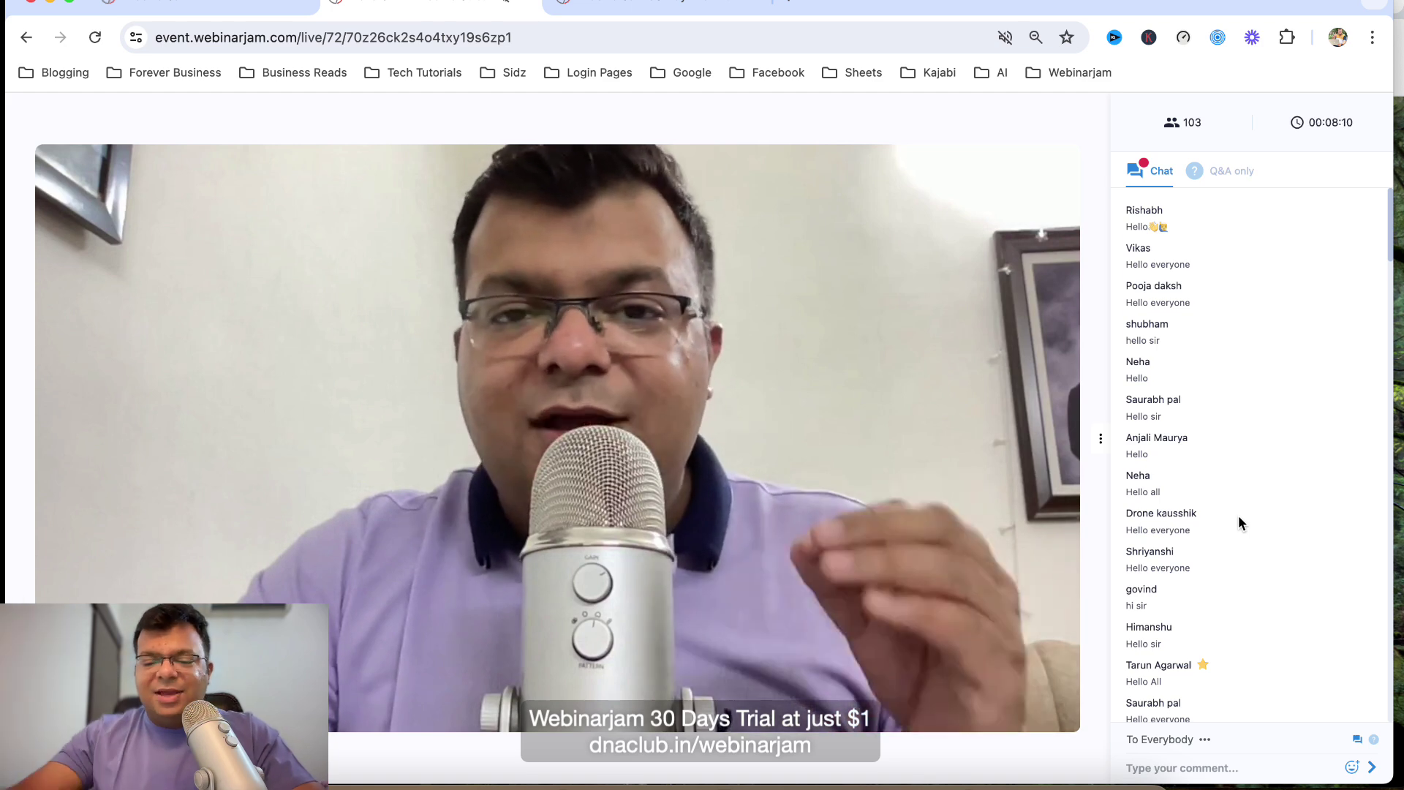
{"action": "left_click", "coordinate": [1209, 531]}
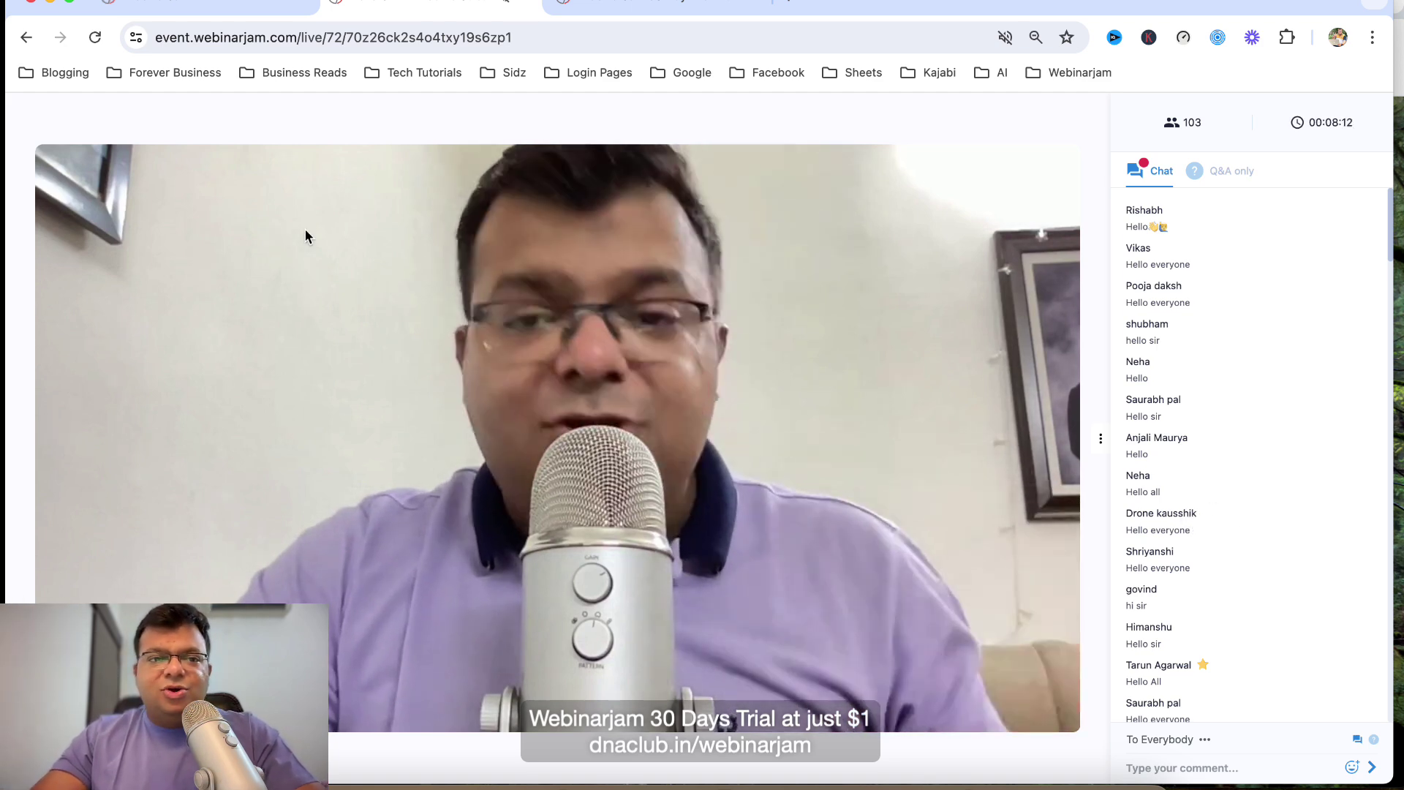
{"action": "left_click", "coordinate": [234, 5]}
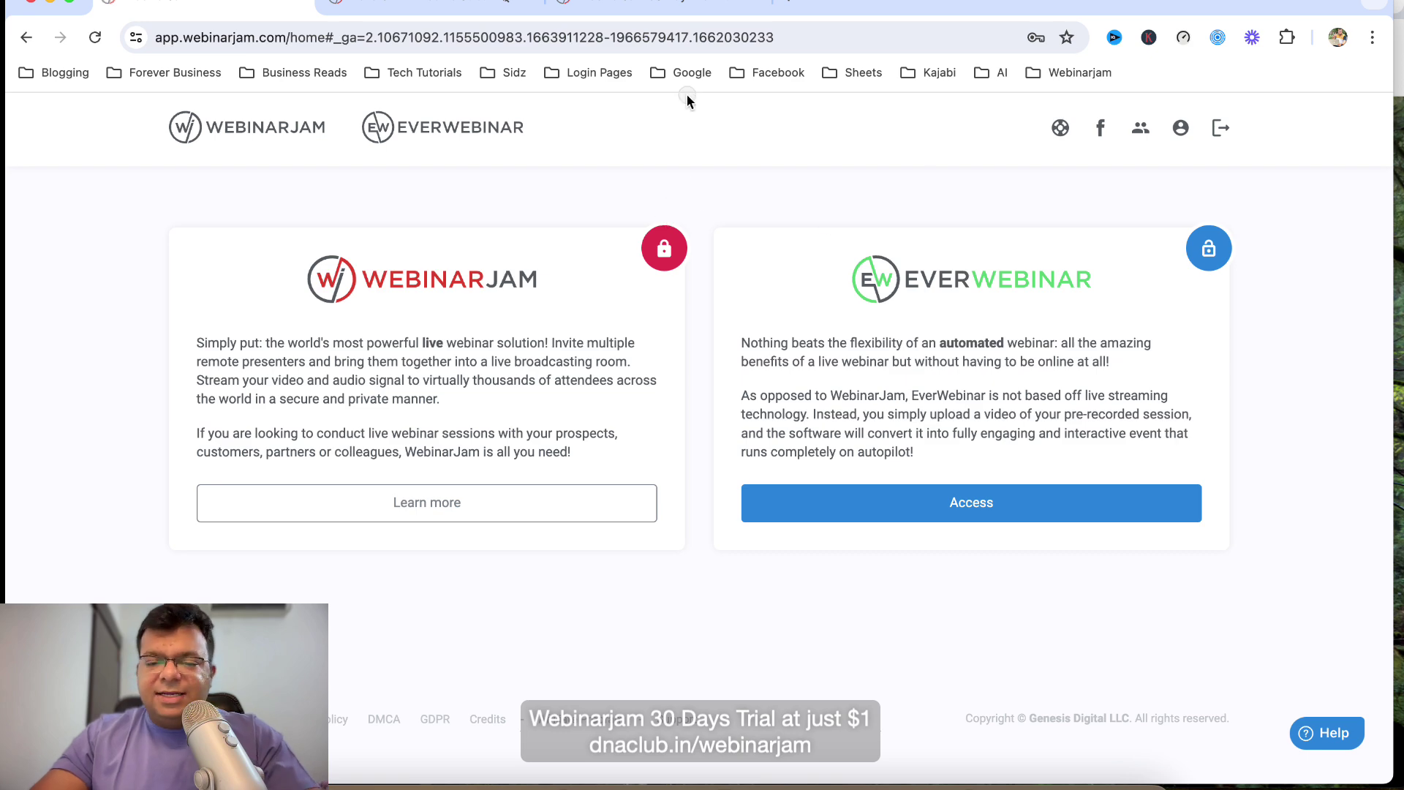
- Return to the WebinarJam account home and enter the EverWebinar product
{"action": "left_click", "coordinate": [644, 3]}
{"action": "key", "text": "super+1"}
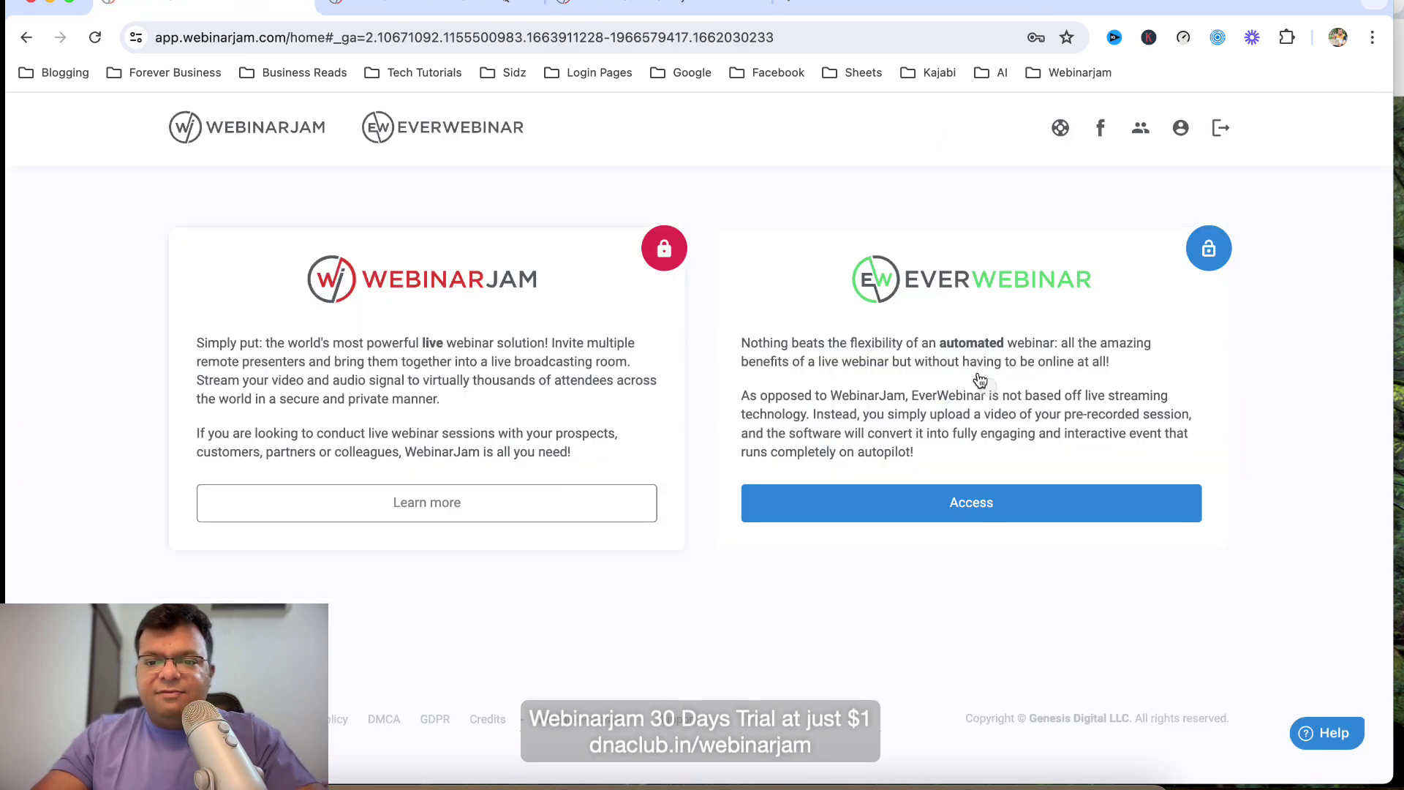
{"action": "left_click_drag", "start_coordinate": [1013, 251], "coordinate": [989, 249]}
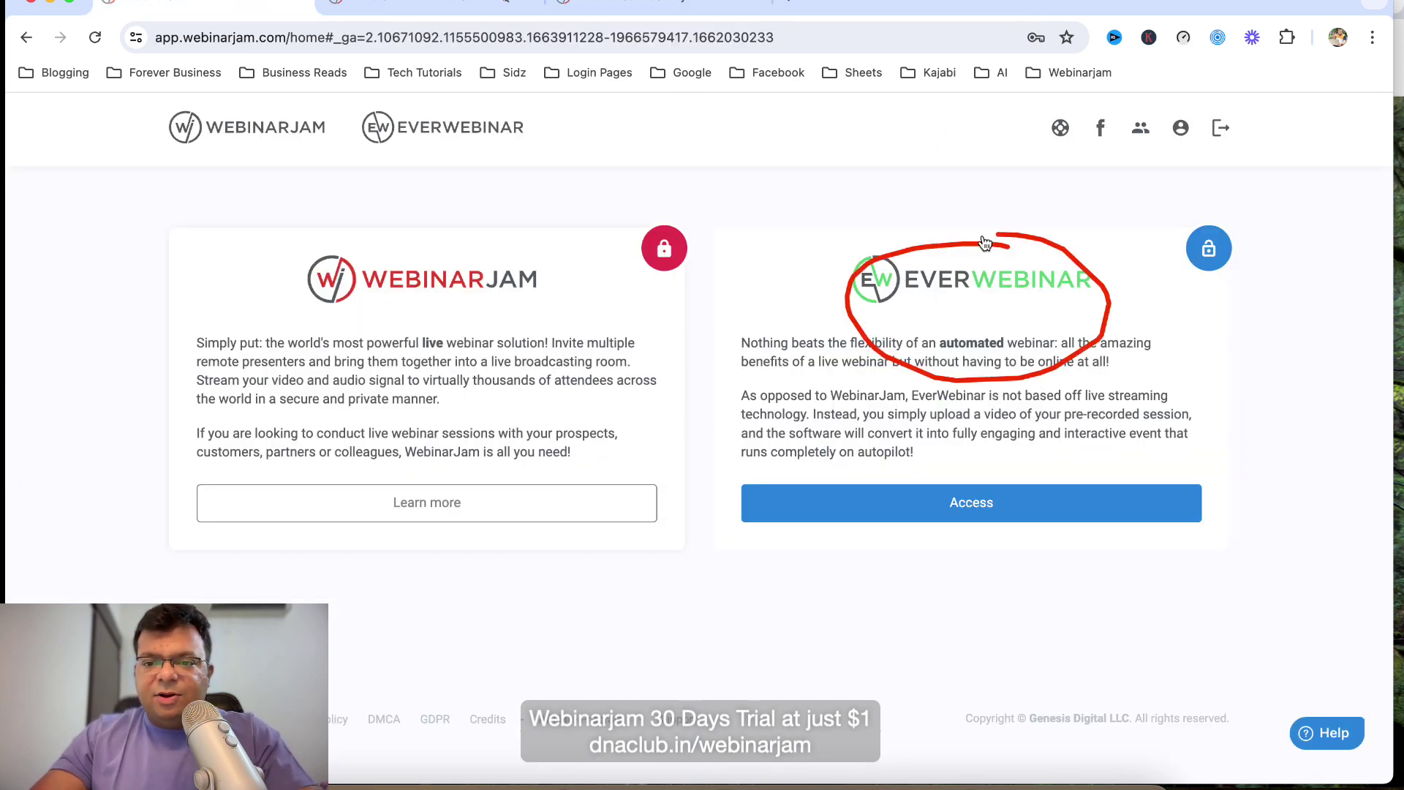
{"action": "left_click", "coordinate": [1052, 512]}
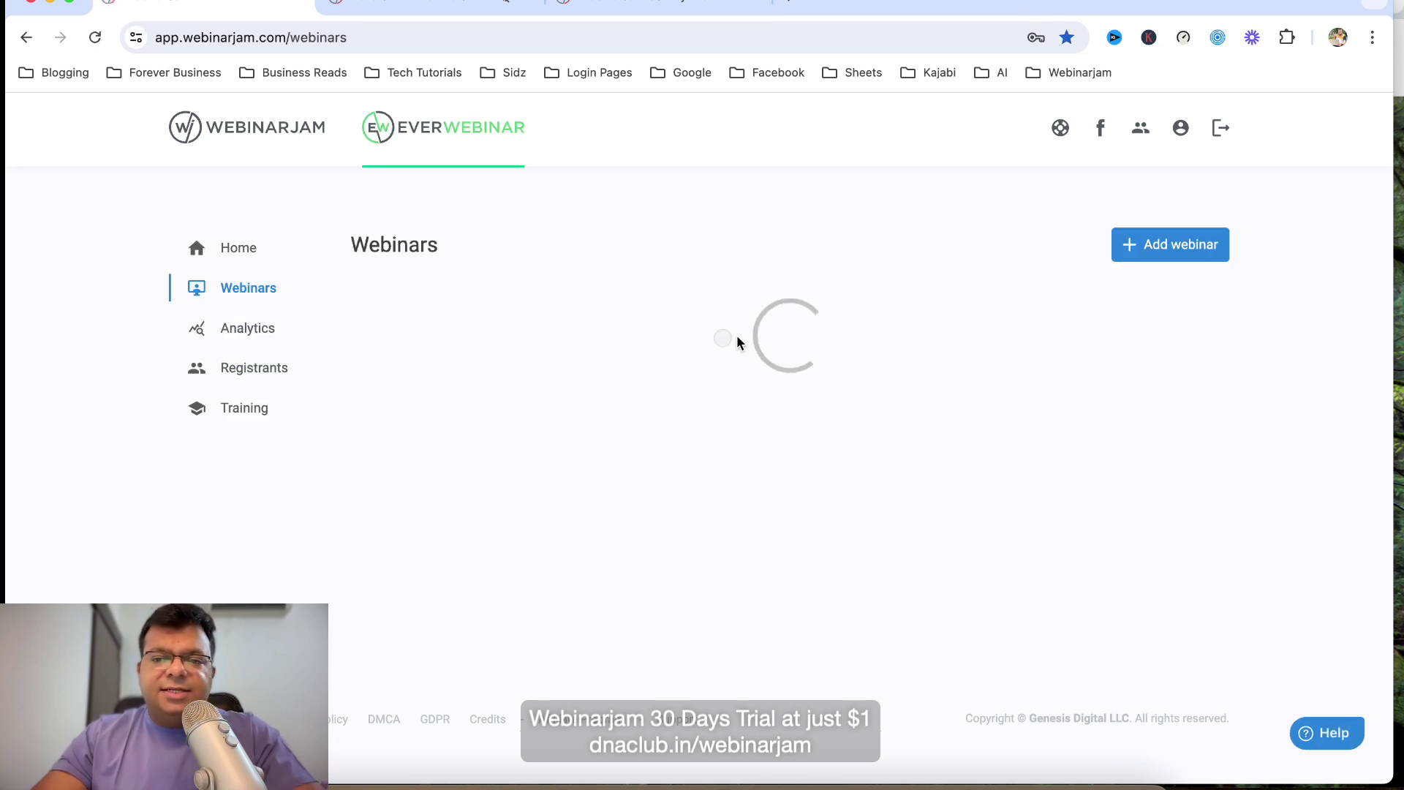
- Point out the Home, Analytics, Registrants and Training sidebar sections, then start a new webinar
{"action": "mouse_move", "coordinate": [196, 214]}
{"action": "left_mouse_down"}
{"action": "mouse_move", "coordinate": [148, 215]}
{"action": "mouse_move", "coordinate": [178, 510]}
{"action": "left_mouse_up"}
{"action": "left_click_drag", "start_coordinate": [264, 240], "coordinate": [298, 232]}
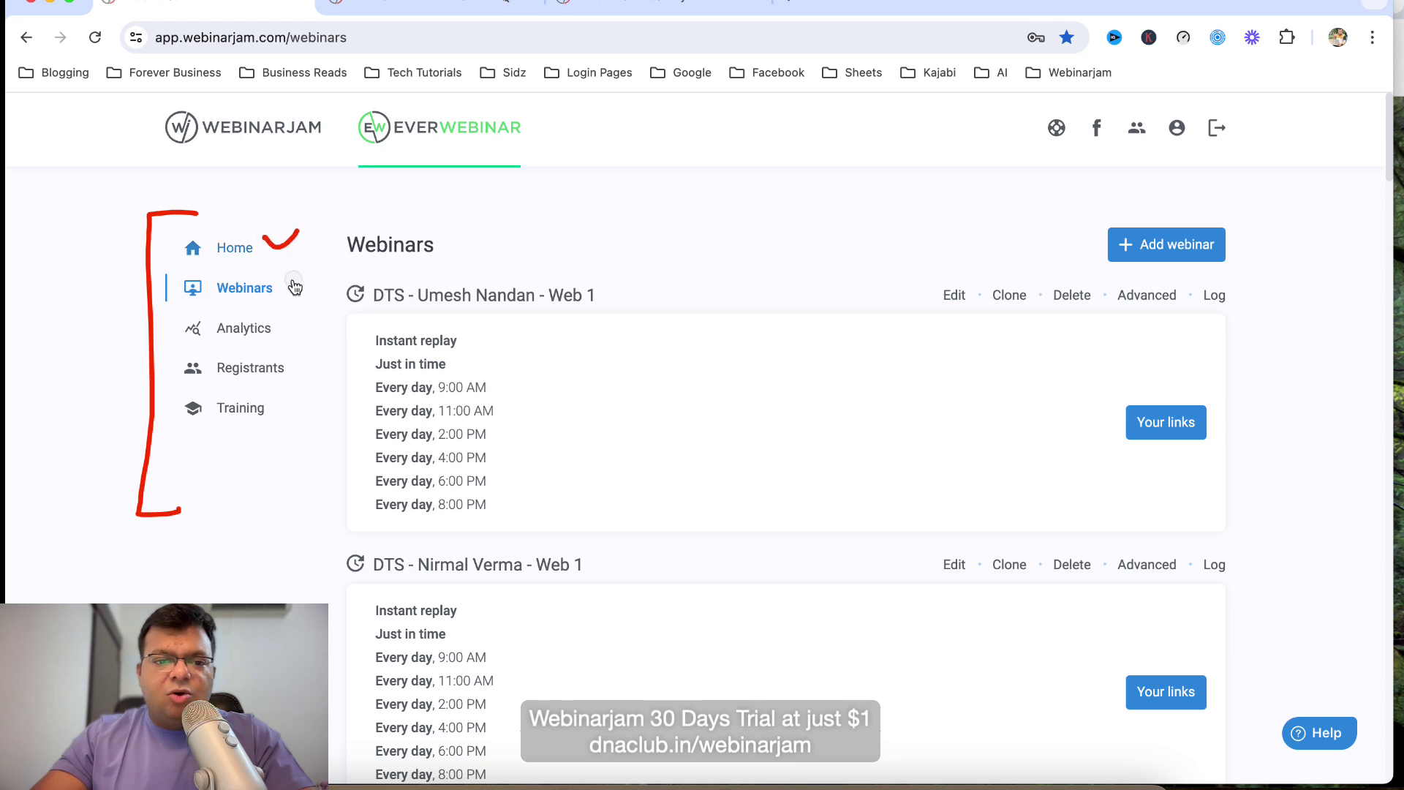
{"action": "left_click_drag", "start_coordinate": [283, 327], "coordinate": [305, 319]}
{"action": "left_click_drag", "start_coordinate": [297, 381], "coordinate": [340, 367]}
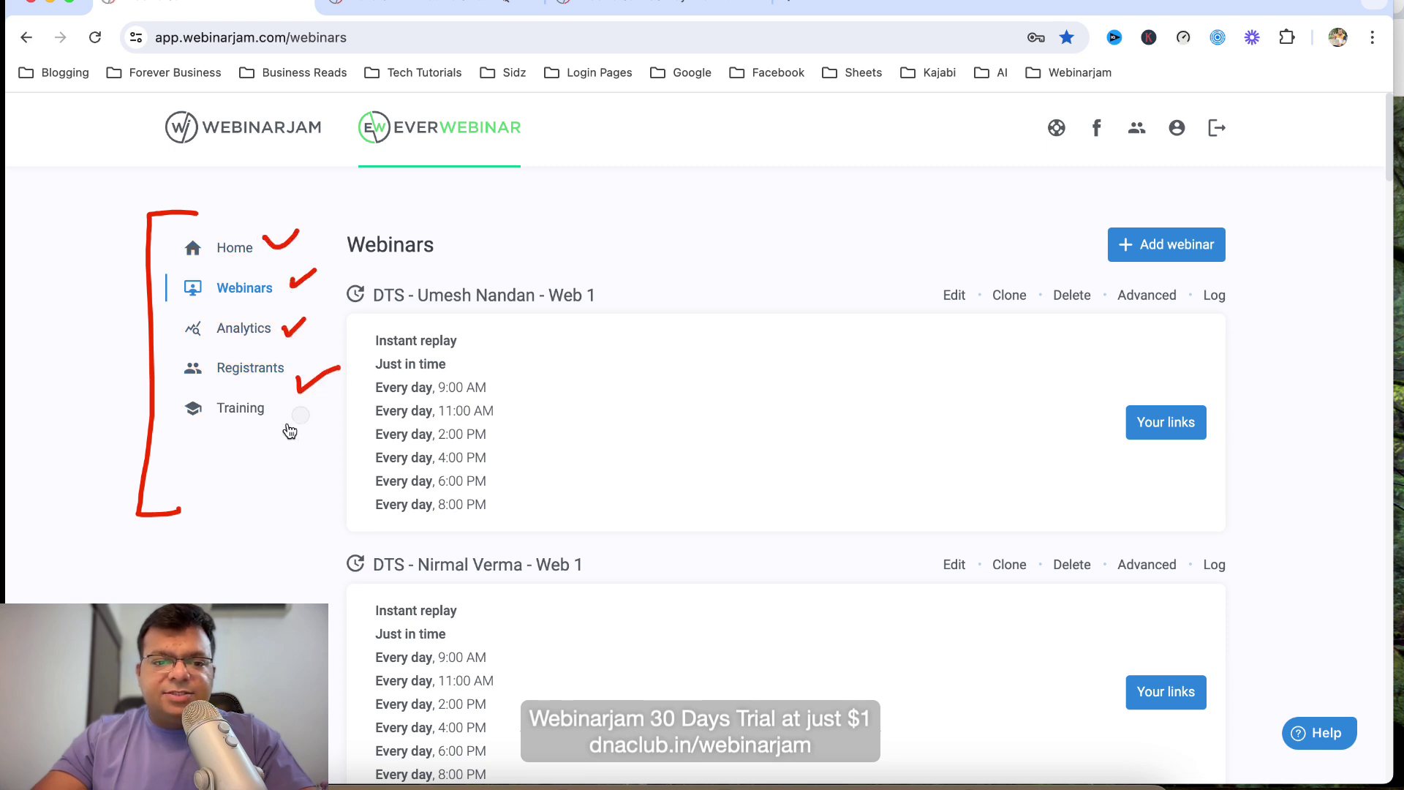
{"action": "left_click_drag", "start_coordinate": [280, 414], "coordinate": [303, 407]}
{"action": "key", "text": "Escape"}
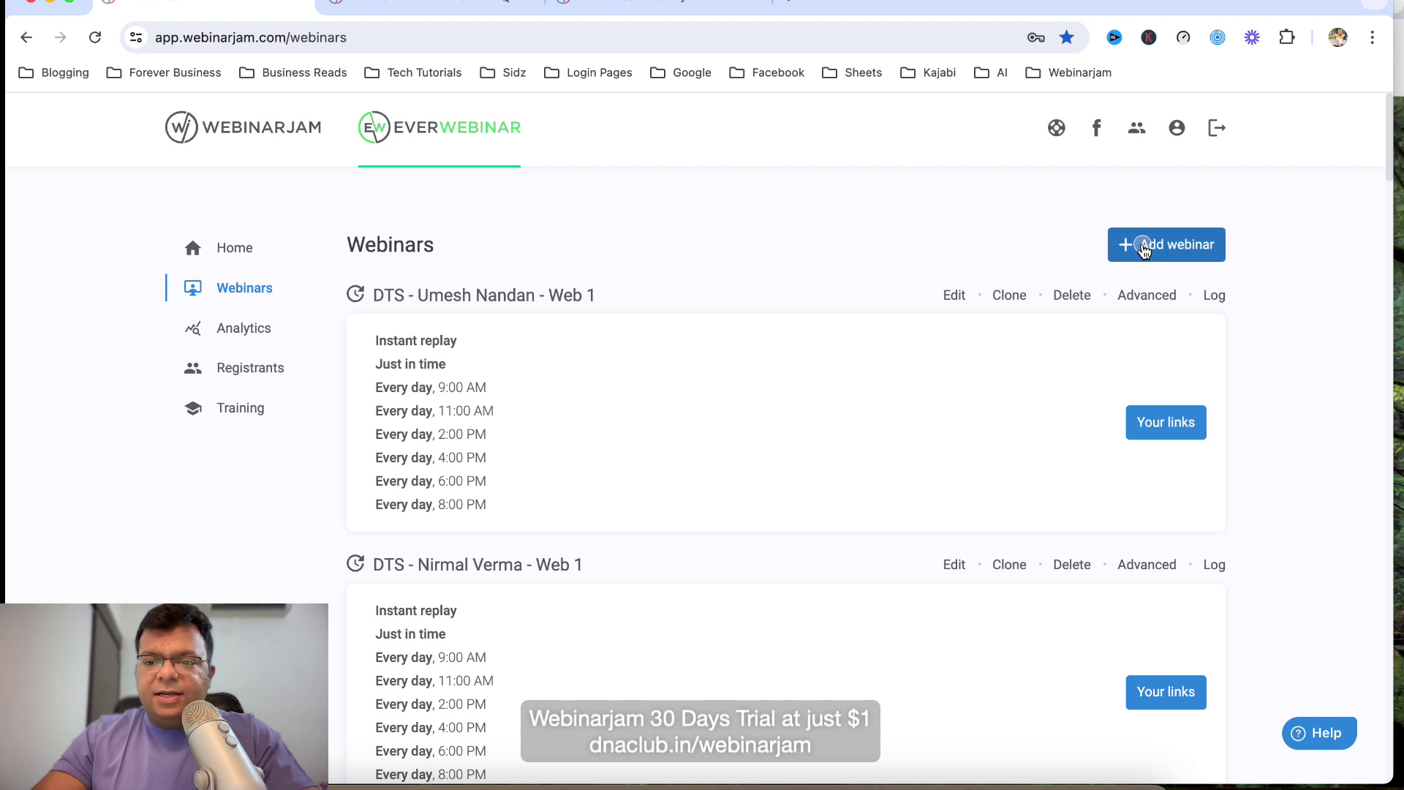
{"action": "left_click", "coordinate": [1170, 247]}
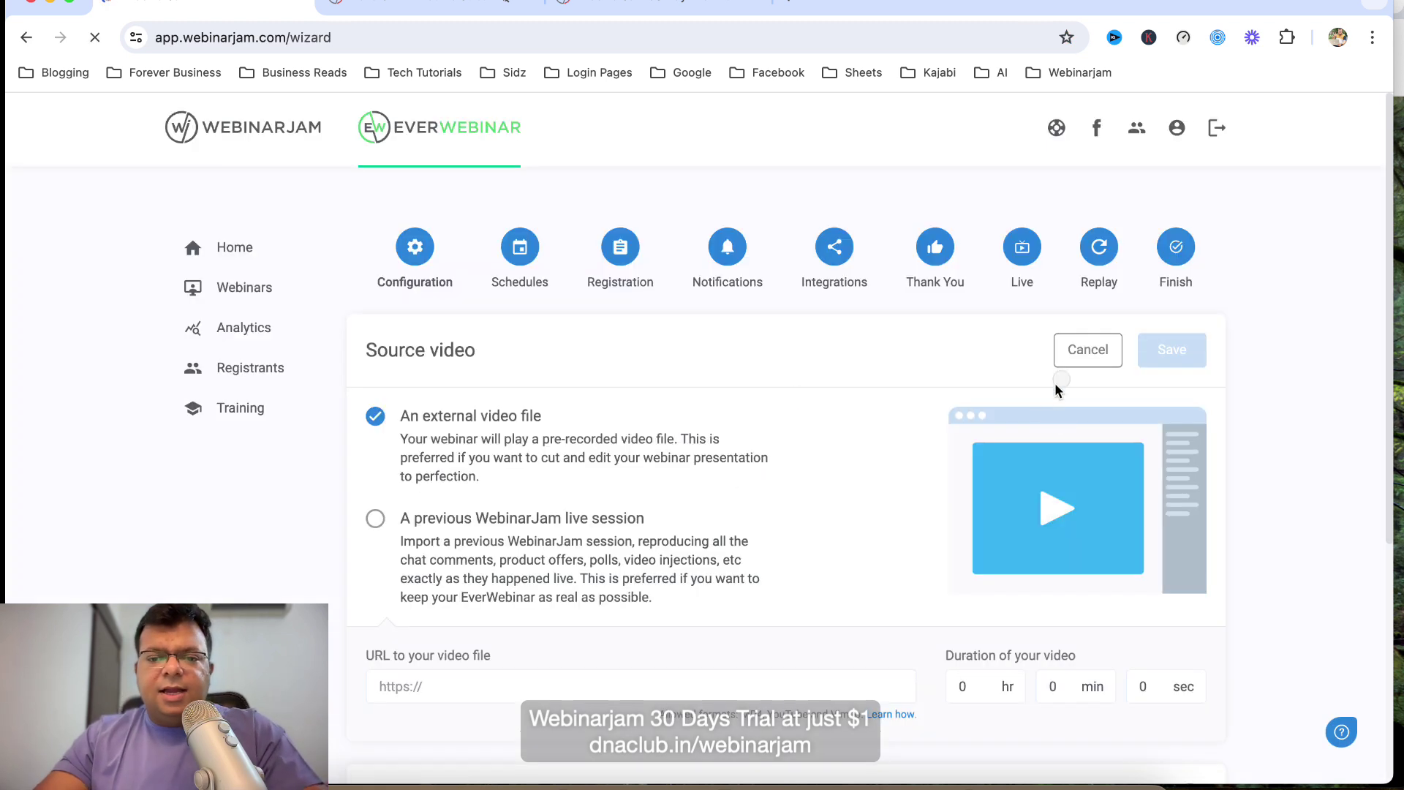
- Point out the Source video heading and its external file and previous live session options
{"action": "scroll", "coordinate": [714, 465], "scroll_direction": "down", "scroll_amount": 2}
{"action": "scroll", "coordinate": [714, 464], "scroll_direction": "down", "scroll_amount": 1}
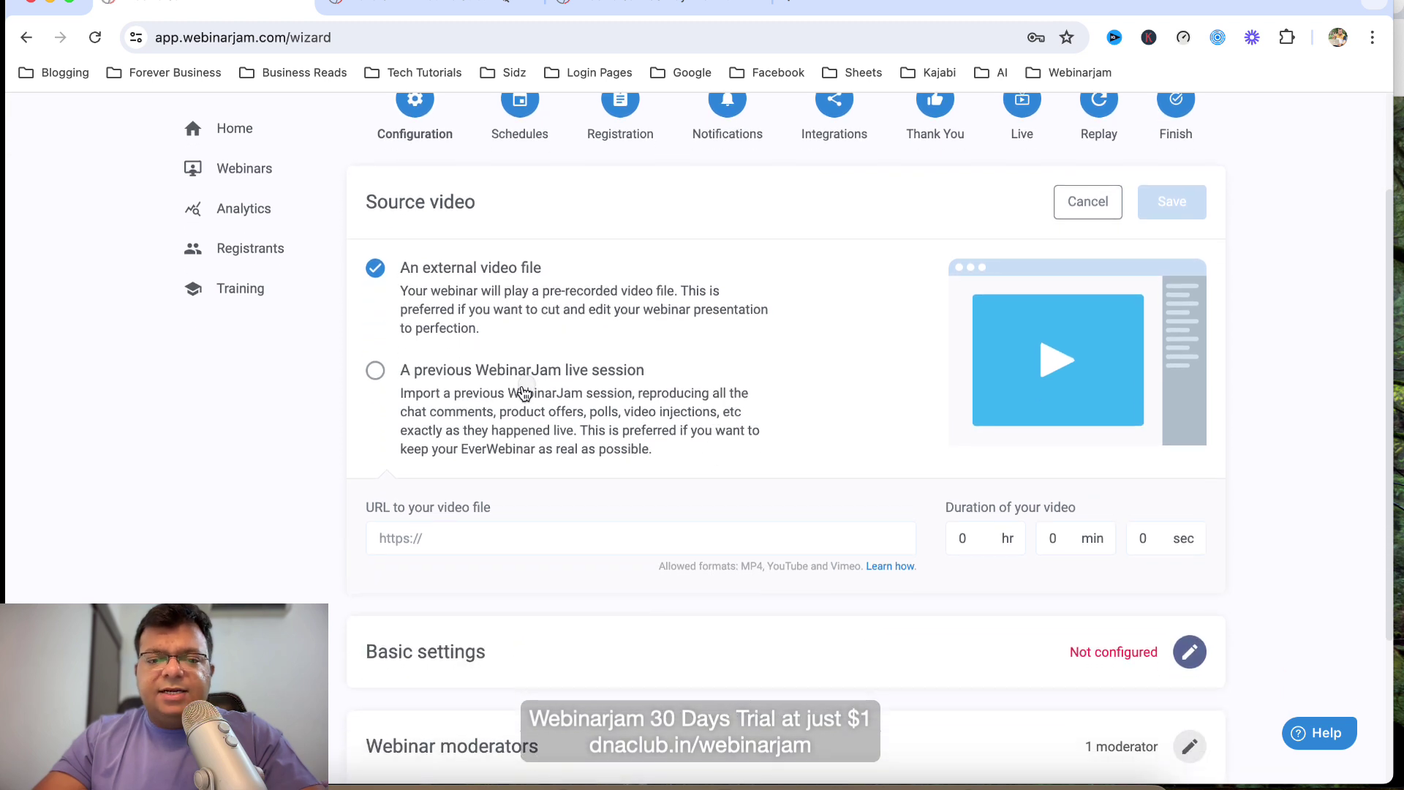
{"action": "left_click_drag", "start_coordinate": [358, 220], "coordinate": [459, 224]}
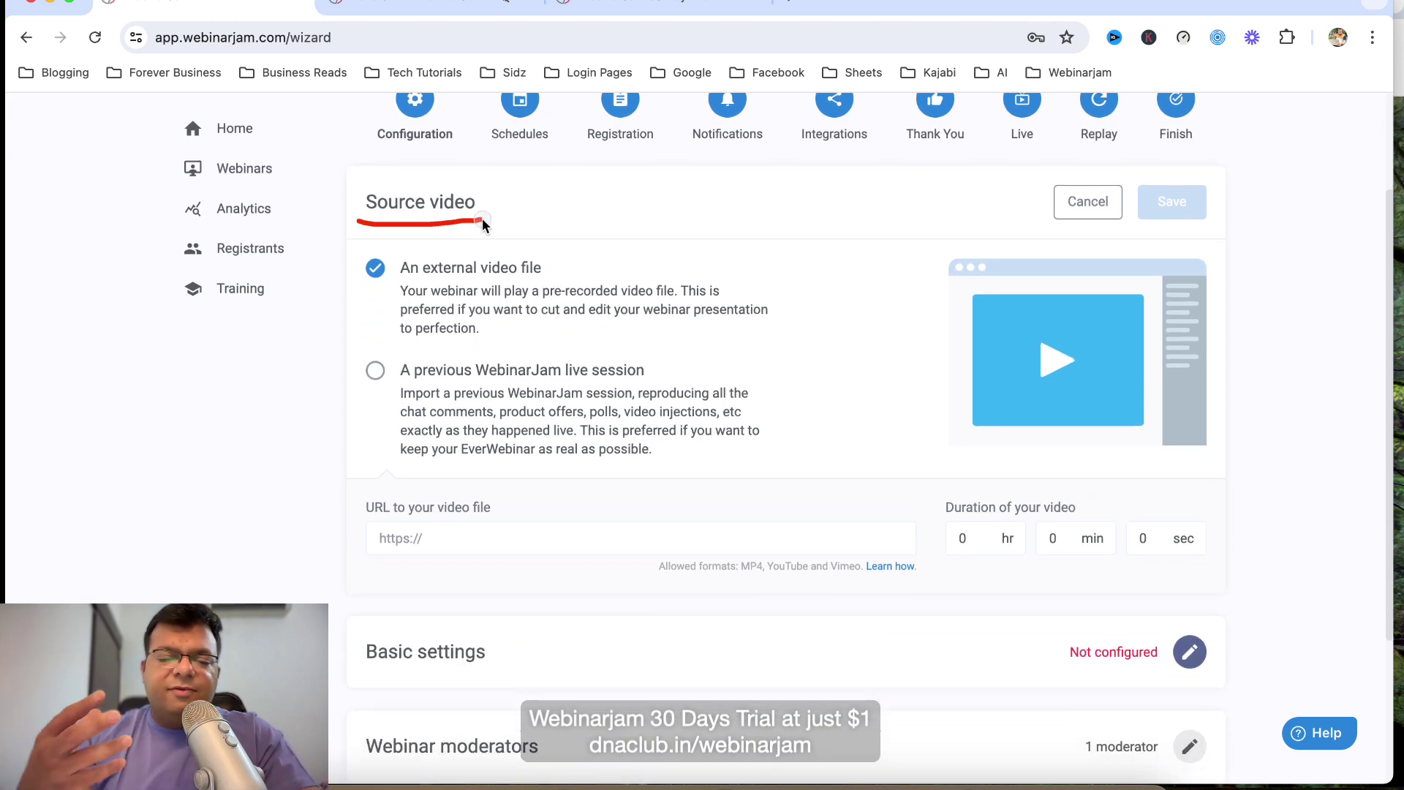
{"action": "left_click_drag", "start_coordinate": [479, 278], "coordinate": [545, 277]}
{"action": "left_click_drag", "start_coordinate": [426, 382], "coordinate": [605, 389]}
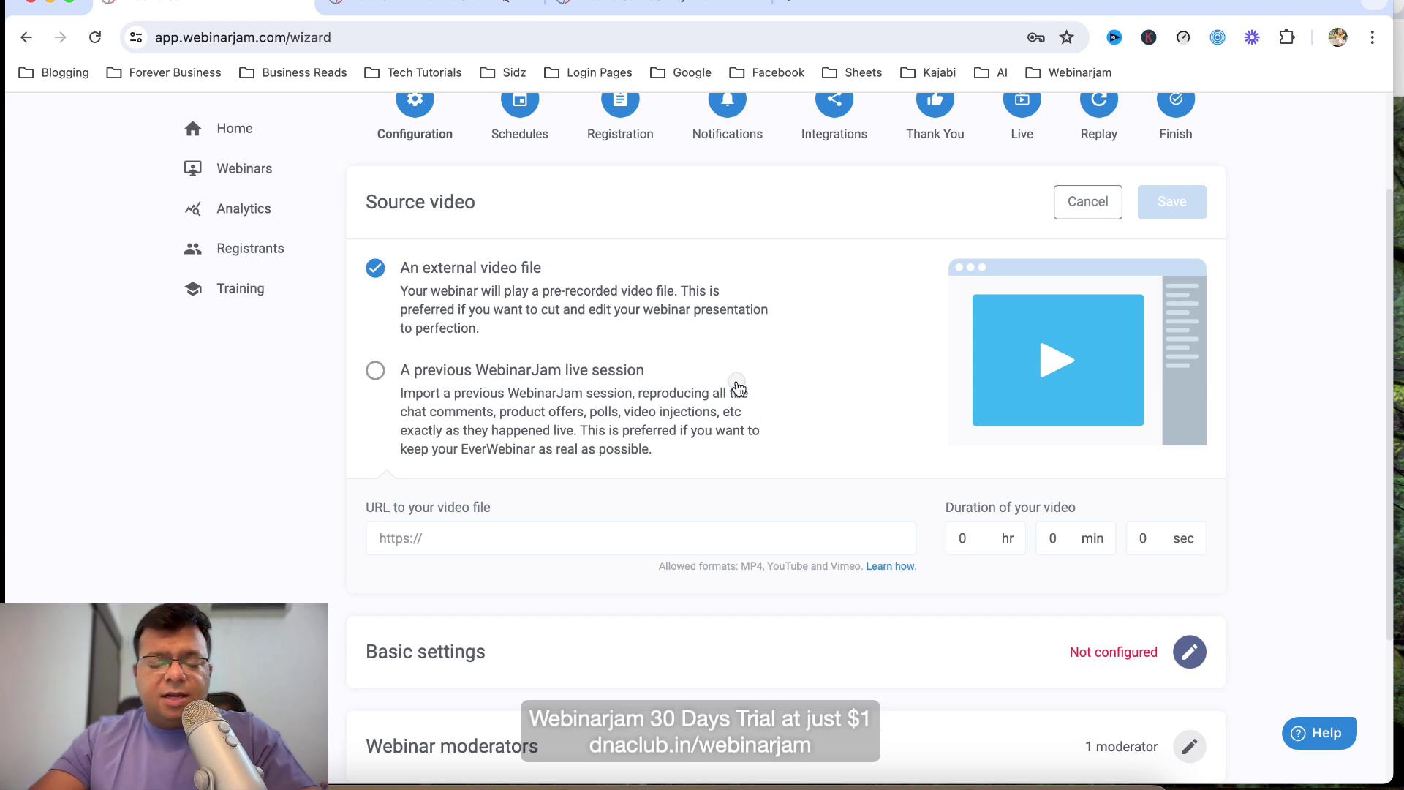
- Select the external video file option with its MP4, YouTube and Vimeo formats, then open a new tab
{"action": "left_click_drag", "start_coordinate": [405, 275], "coordinate": [563, 281]}
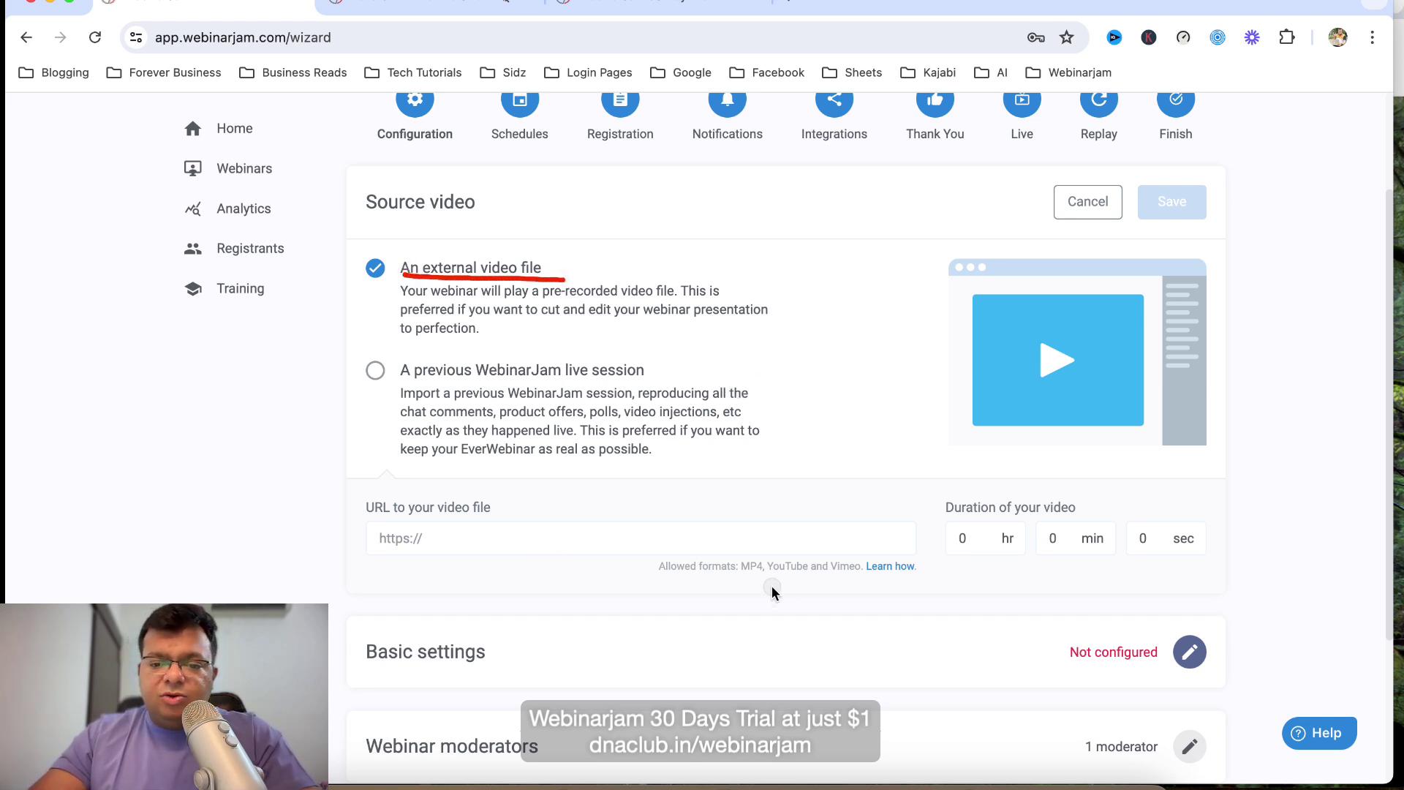
{"action": "left_click_drag", "start_coordinate": [742, 580], "coordinate": [834, 581]}
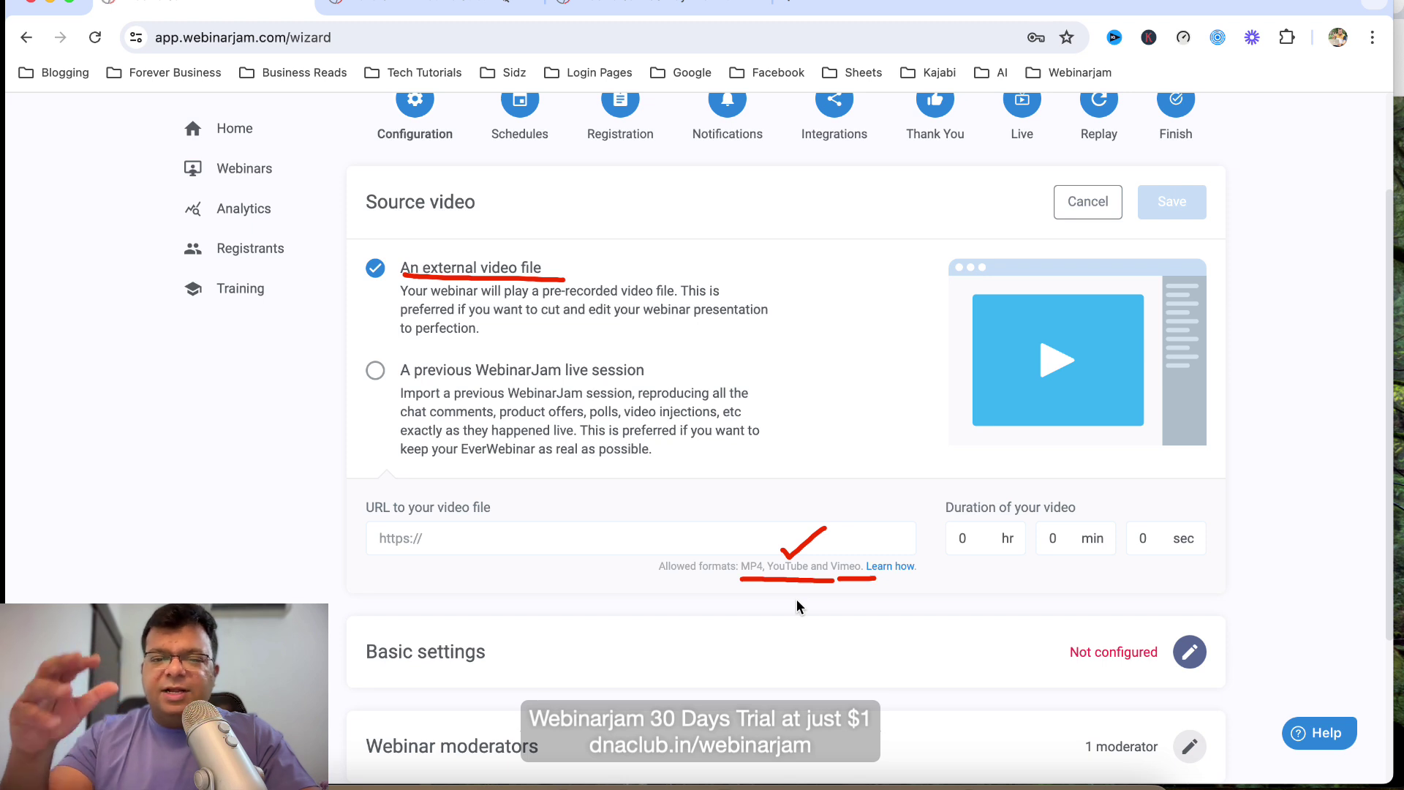
{"action": "left_click", "coordinate": [793, 600]}
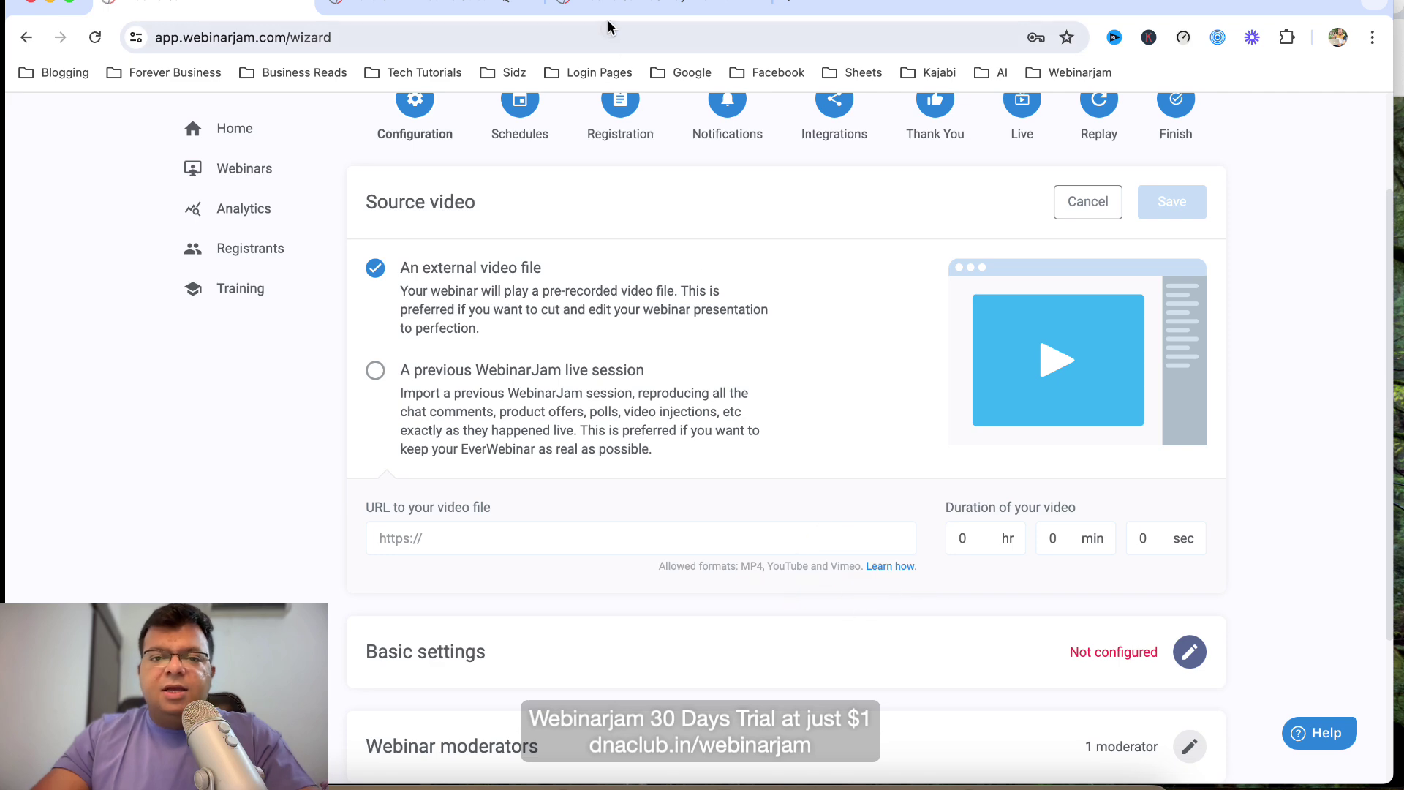
{"action": "left_click", "coordinate": [798, 10]}
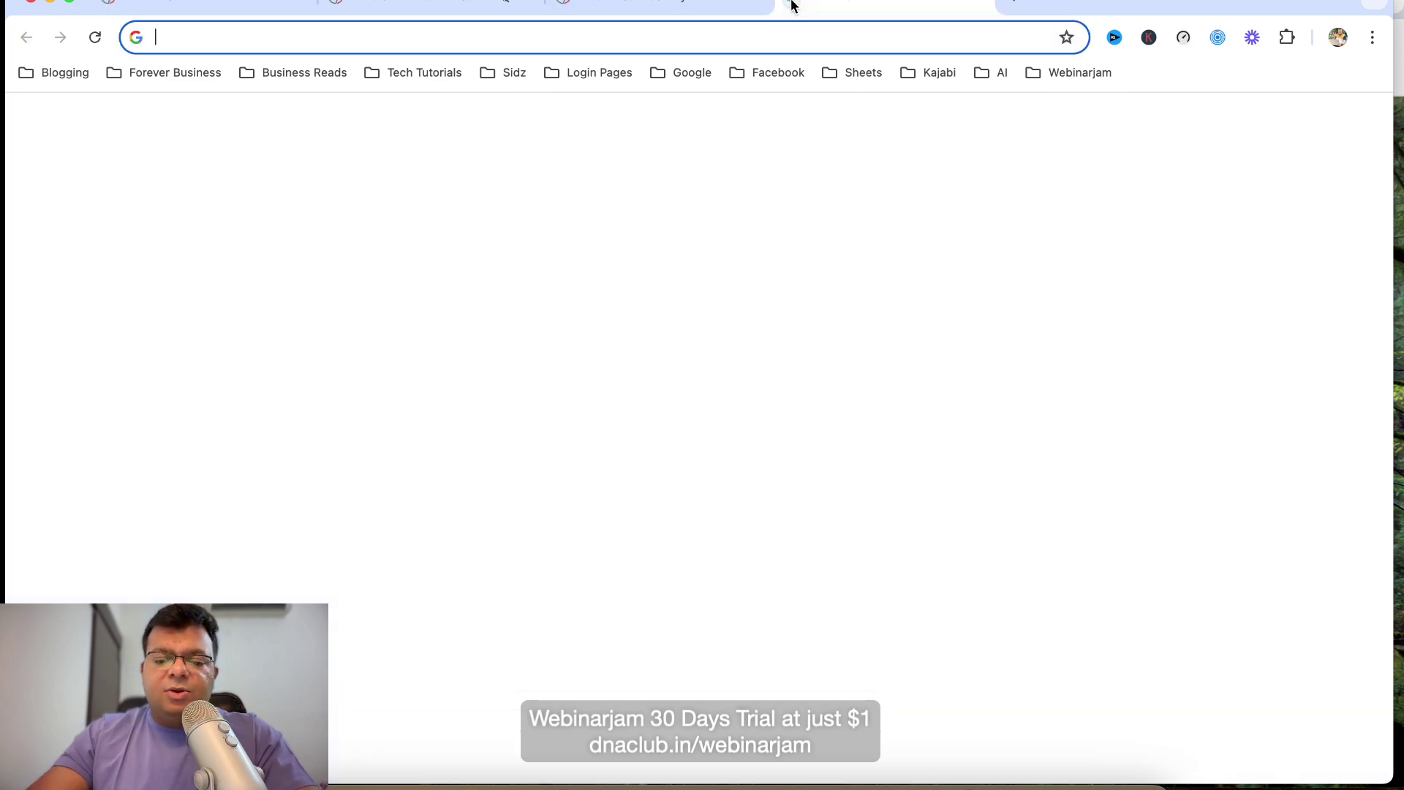
- Go to vimeo.com and open the DNA Partner program video
{"action": "type", "text": "vimeo.com"}
{"action": "key", "text": "Return"}
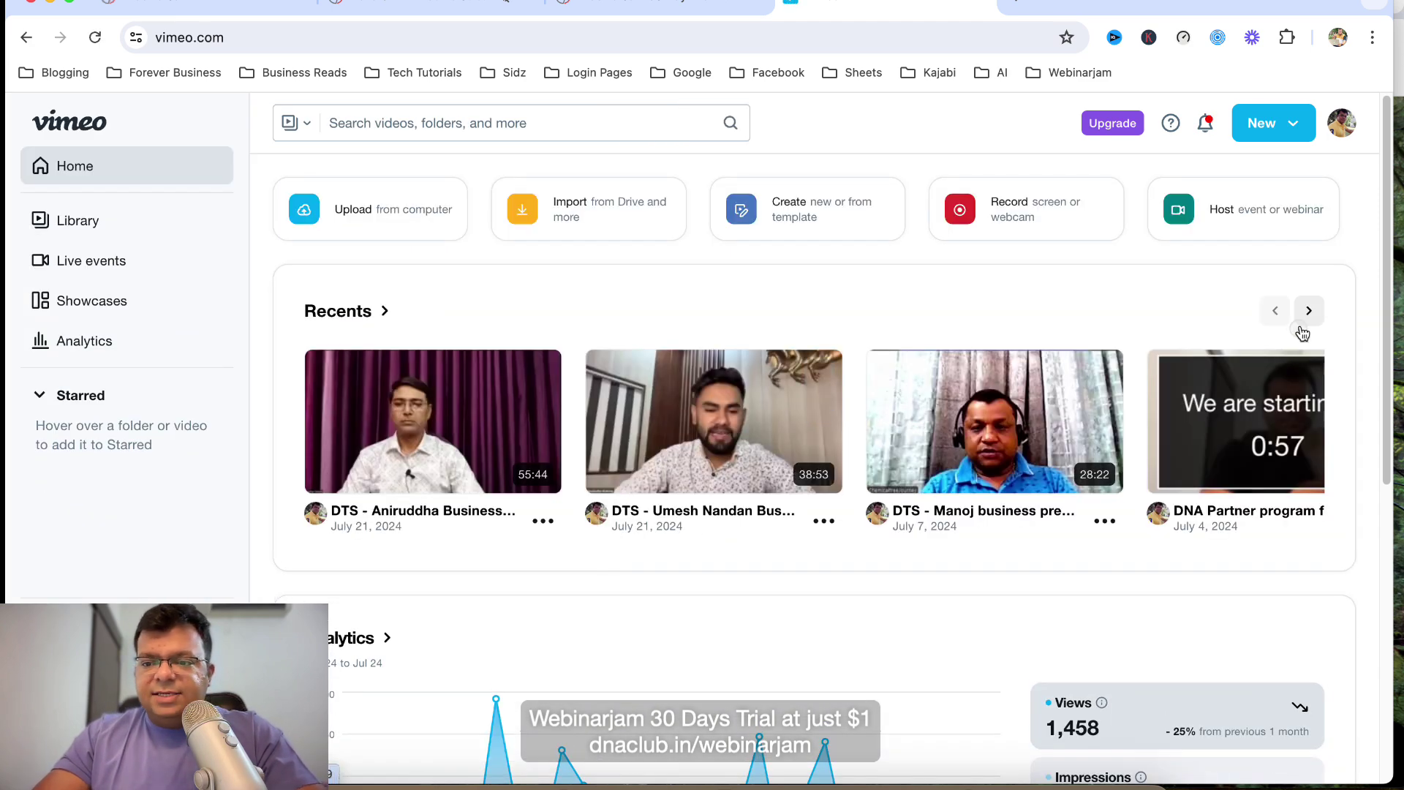
{"action": "left_click", "coordinate": [1309, 311]}
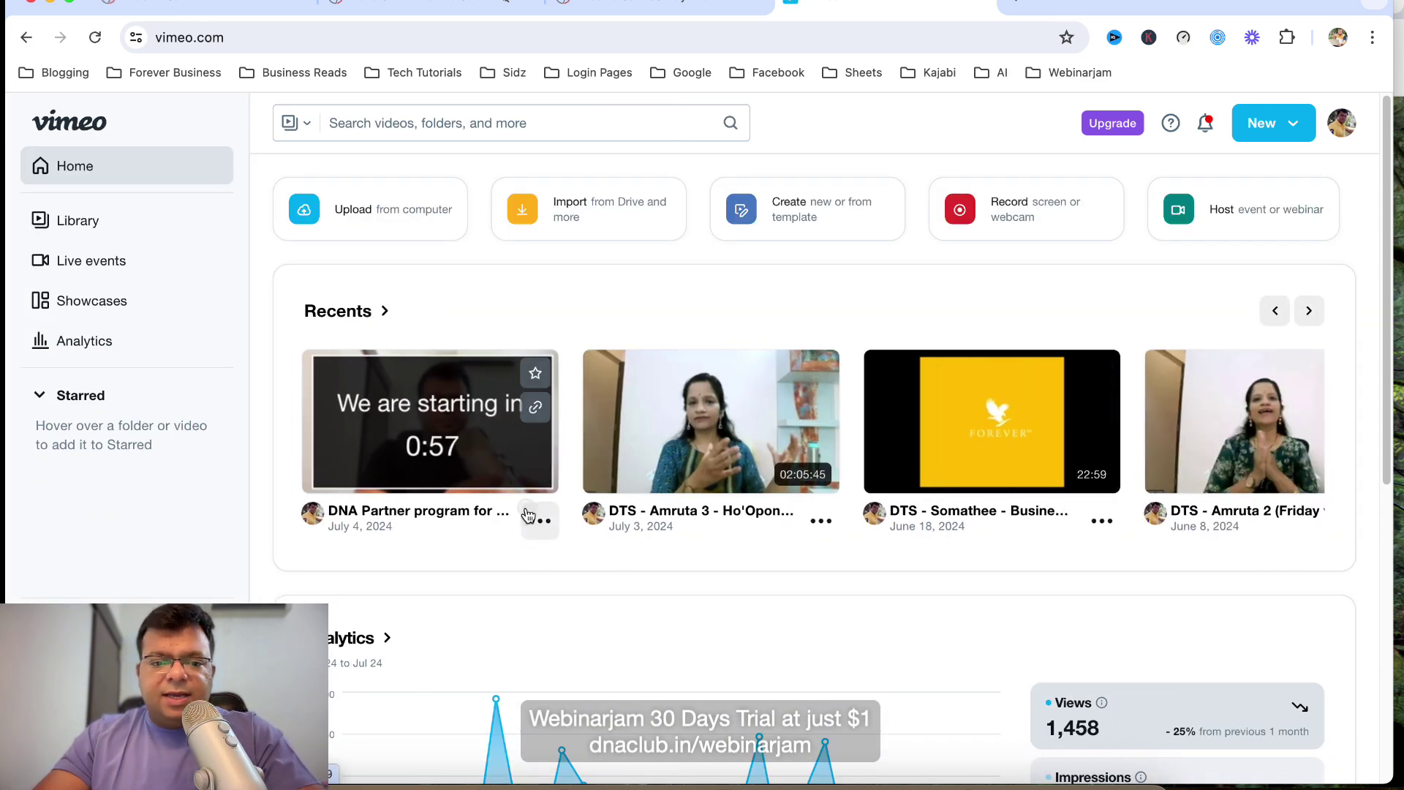
{"action": "left_click", "coordinate": [432, 439]}
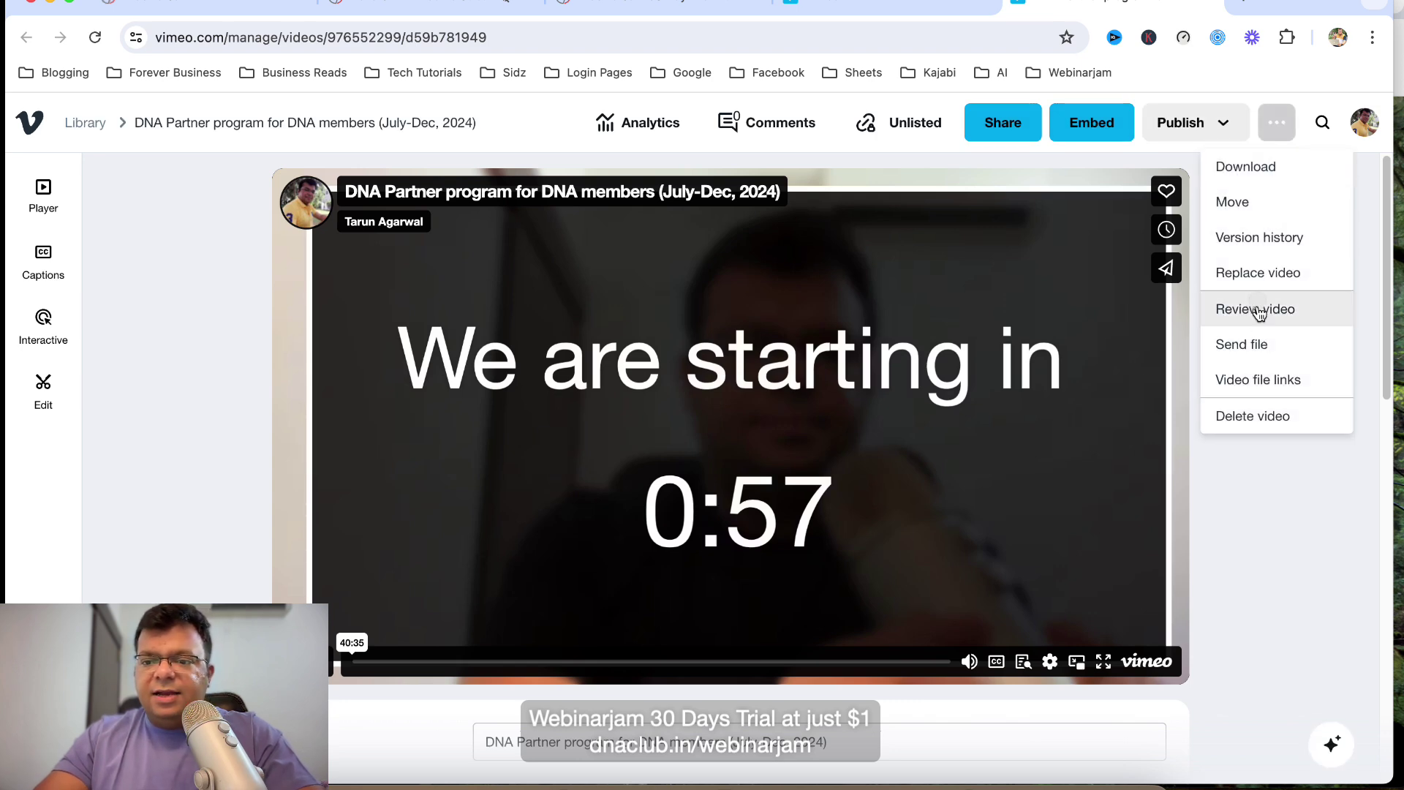
- Copy the video's HD 1080p file link and return to the webinar setup wizard
{"action": "left_click", "coordinate": [1263, 388]}
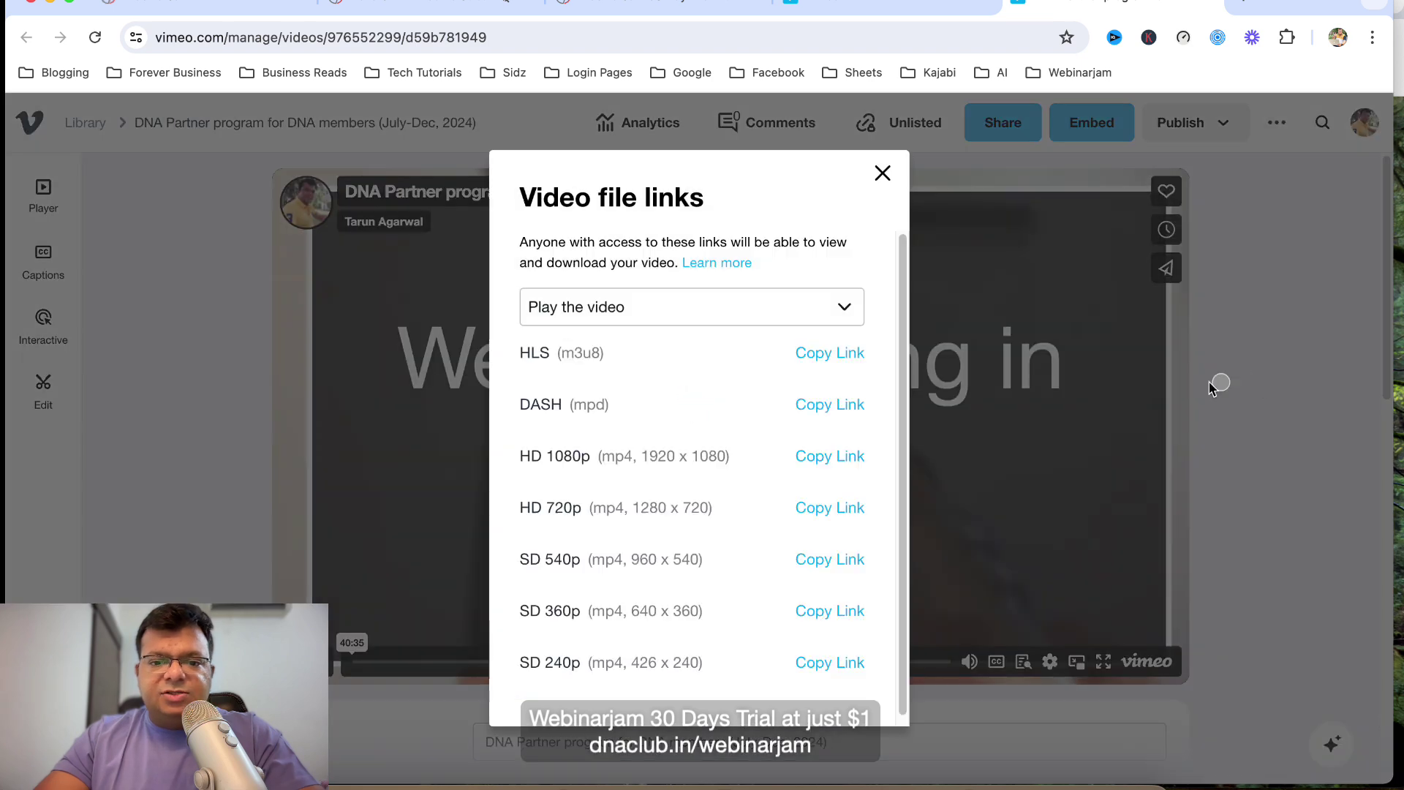
{"action": "left_click_drag", "start_coordinate": [524, 456], "coordinate": [773, 459]}
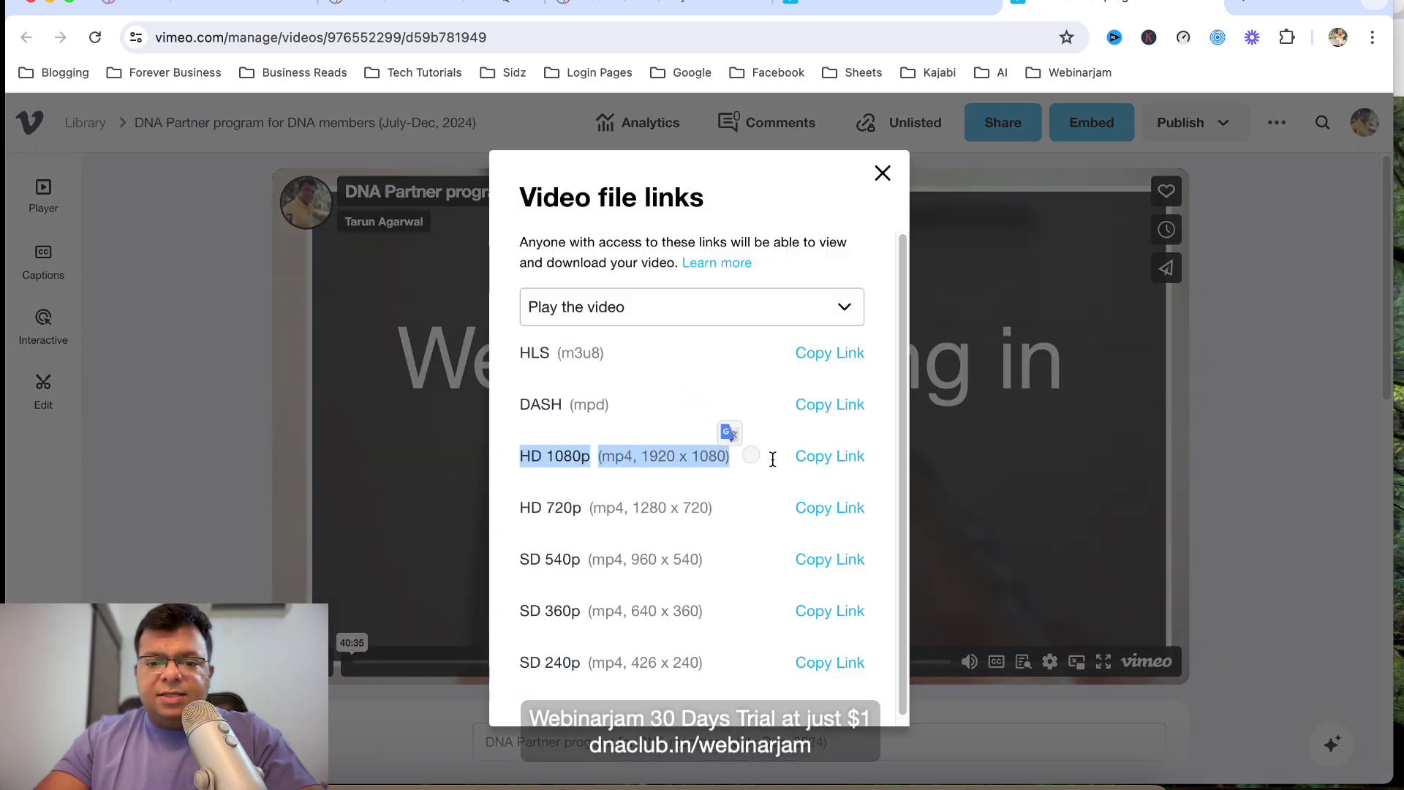
{"action": "left_click", "coordinate": [818, 466]}
{"action": "left_click", "coordinate": [882, 175]}
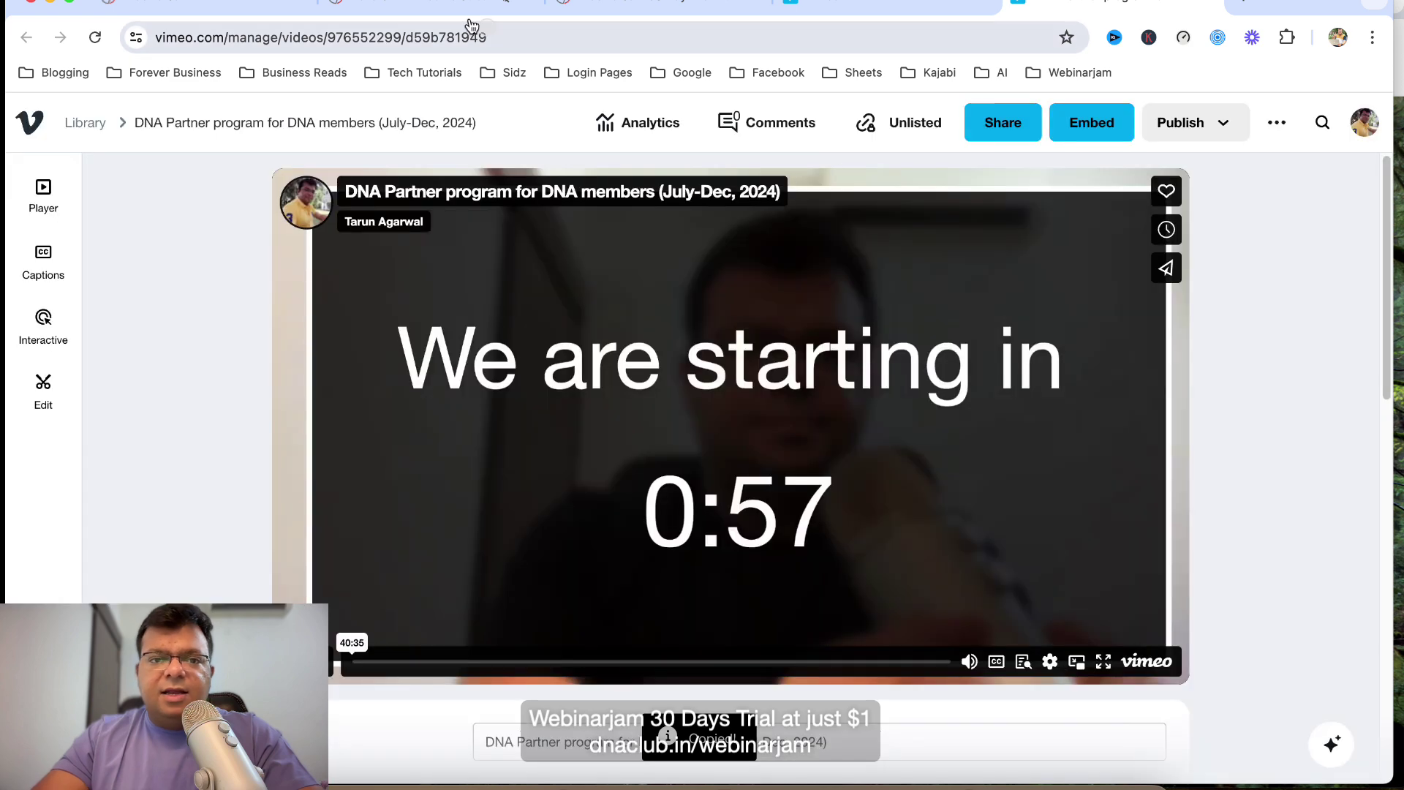
{"action": "left_click", "coordinate": [306, 10]}
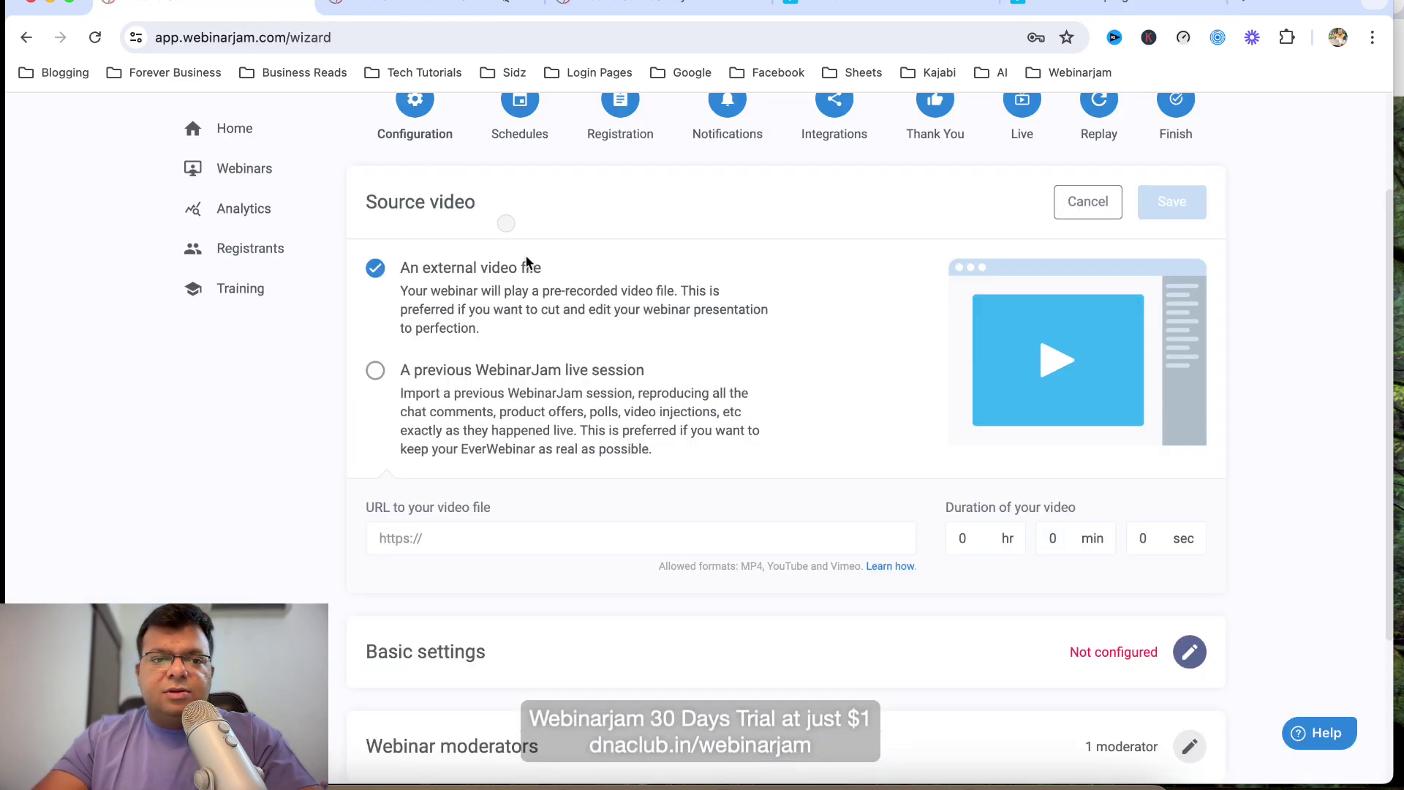
- Paste the Vimeo 1080p link into 'URL to your video file', then revisit the Vimeo video page
{"action": "left_click", "coordinate": [434, 540]}
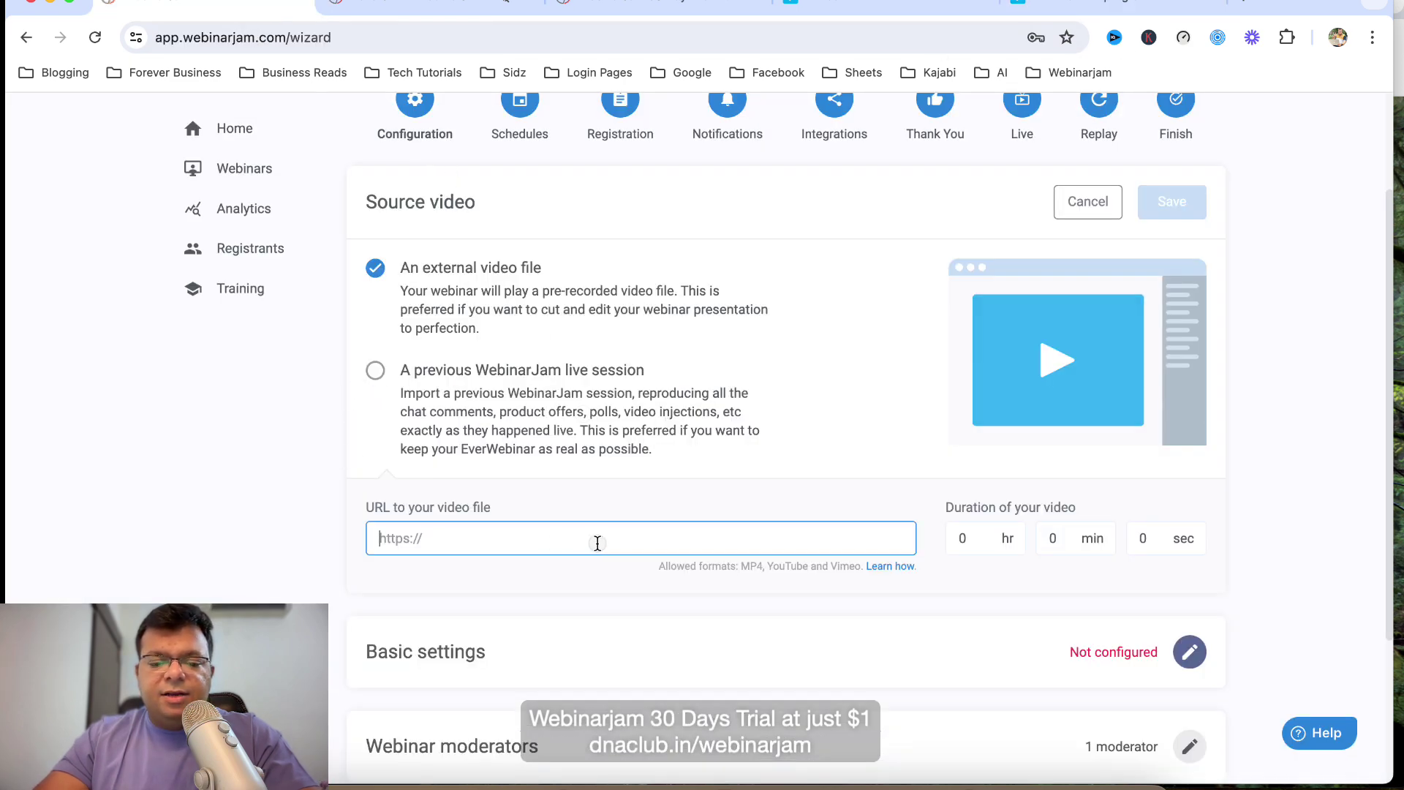
{"action": "key", "text": "super+v"}
{"action": "left_click_drag", "start_coordinate": [584, 544], "coordinate": [374, 538]}
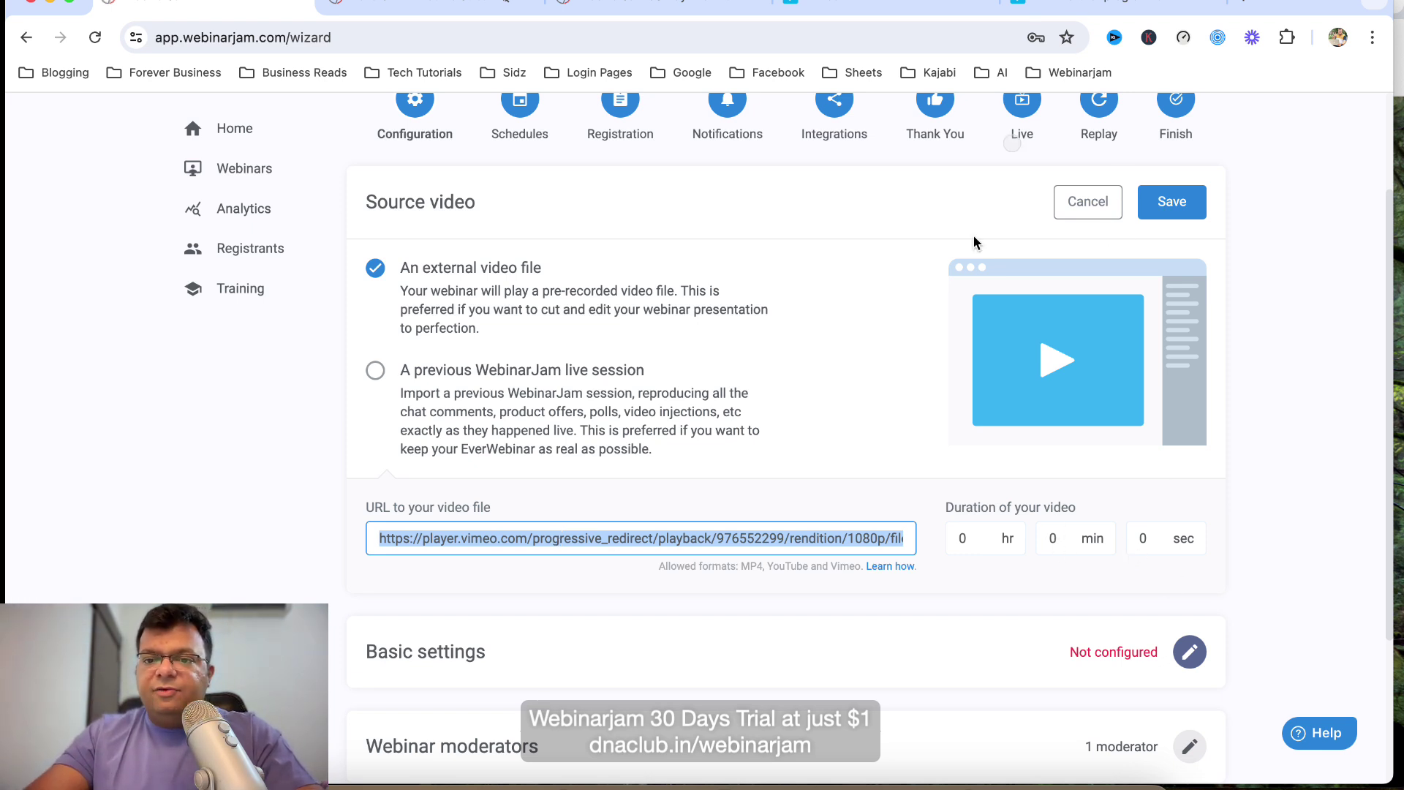
{"action": "left_click_drag", "start_coordinate": [947, 512], "coordinate": [1075, 512]}
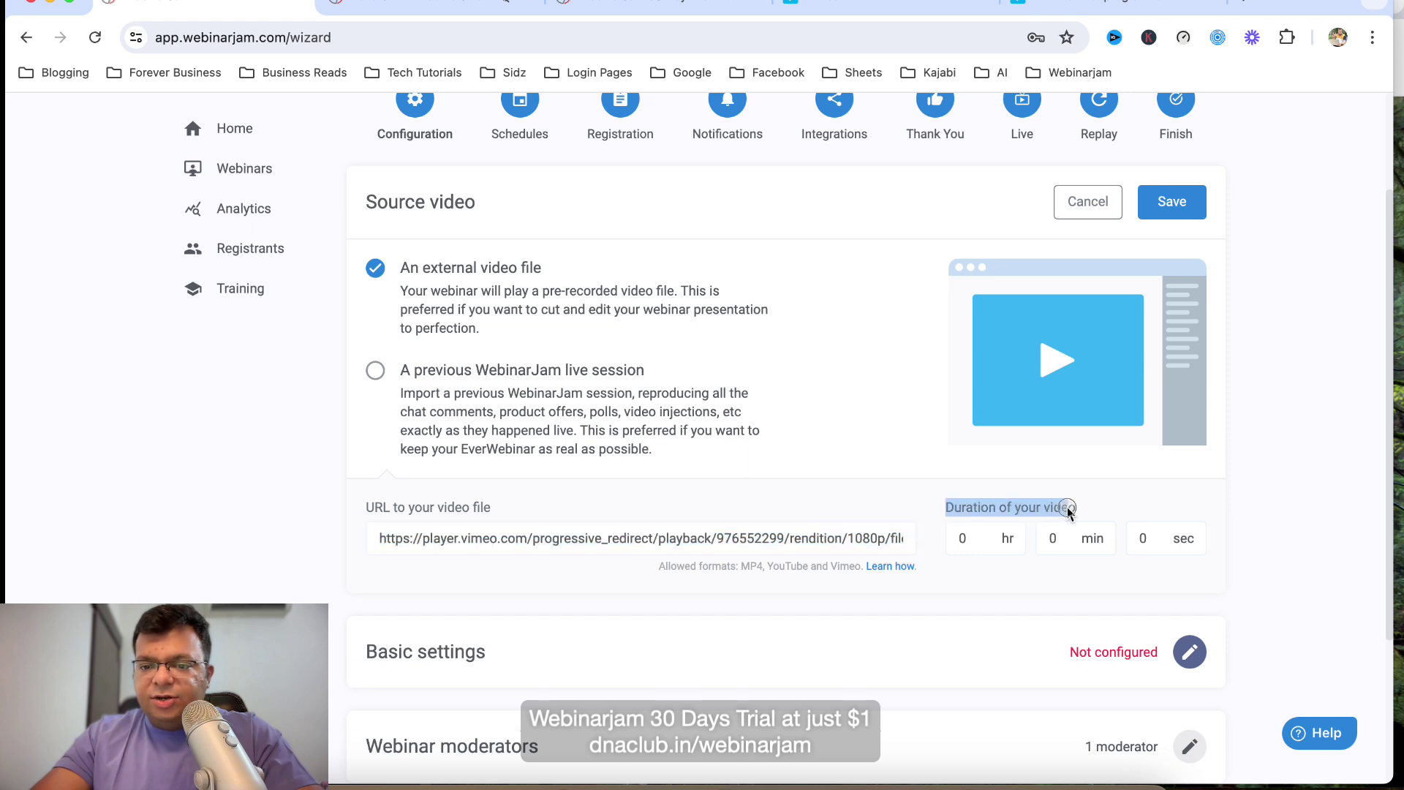
{"action": "left_click", "coordinate": [1097, 7]}
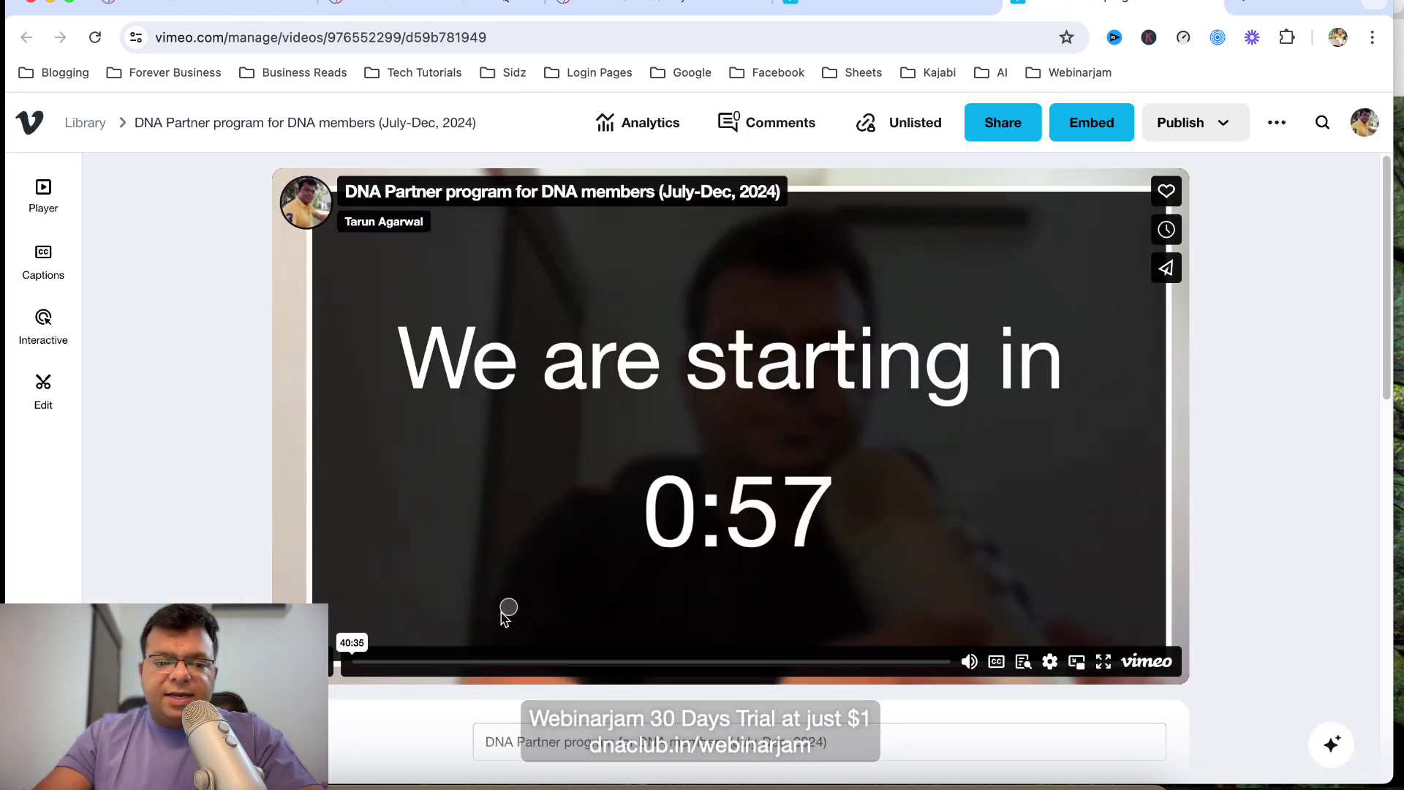
- Check the 40:35 length on the Vimeo player and go back to the wizard
{"action": "right_click", "coordinate": [315, 642]}
{"action": "left_click", "coordinate": [146, 507]}
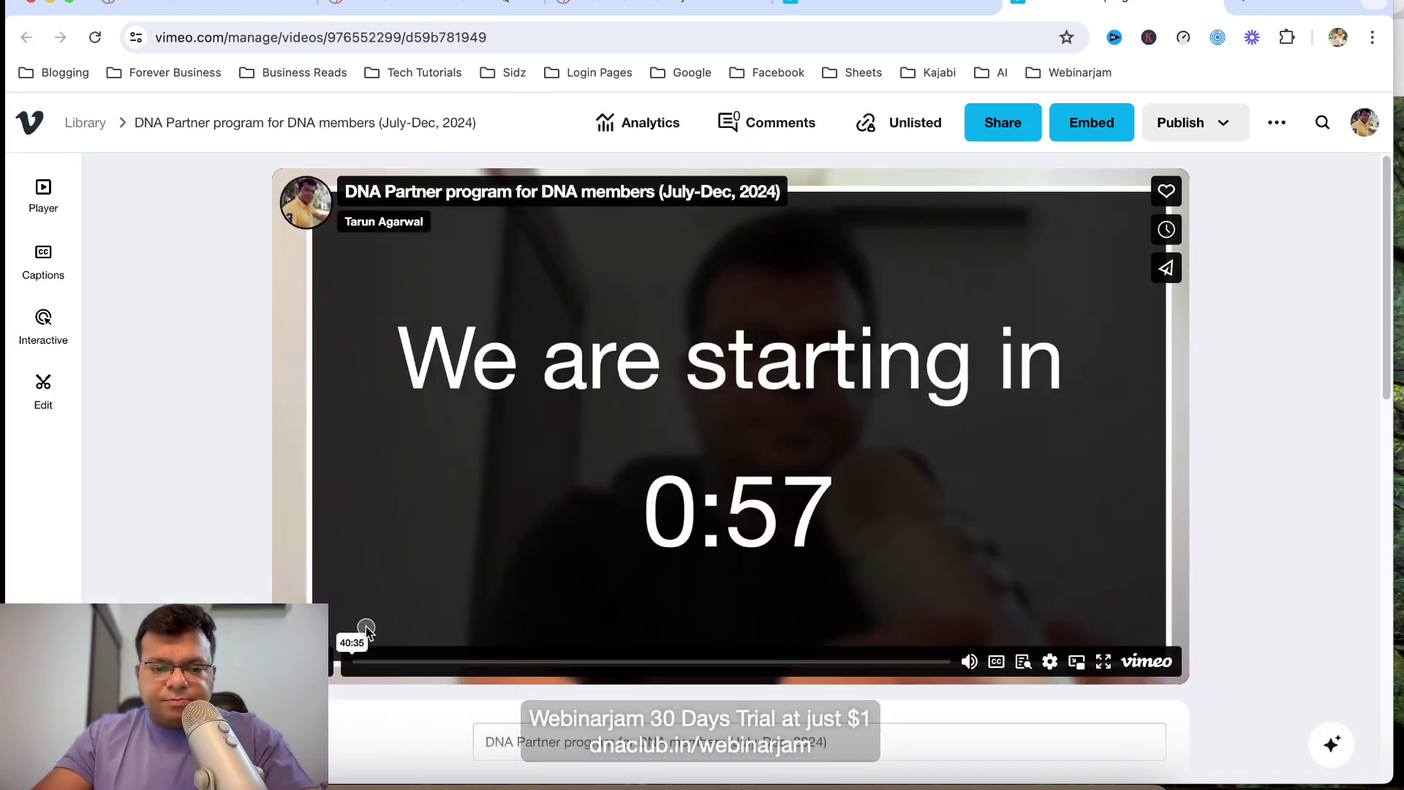
{"action": "left_click_drag", "start_coordinate": [367, 620], "coordinate": [335, 667]}
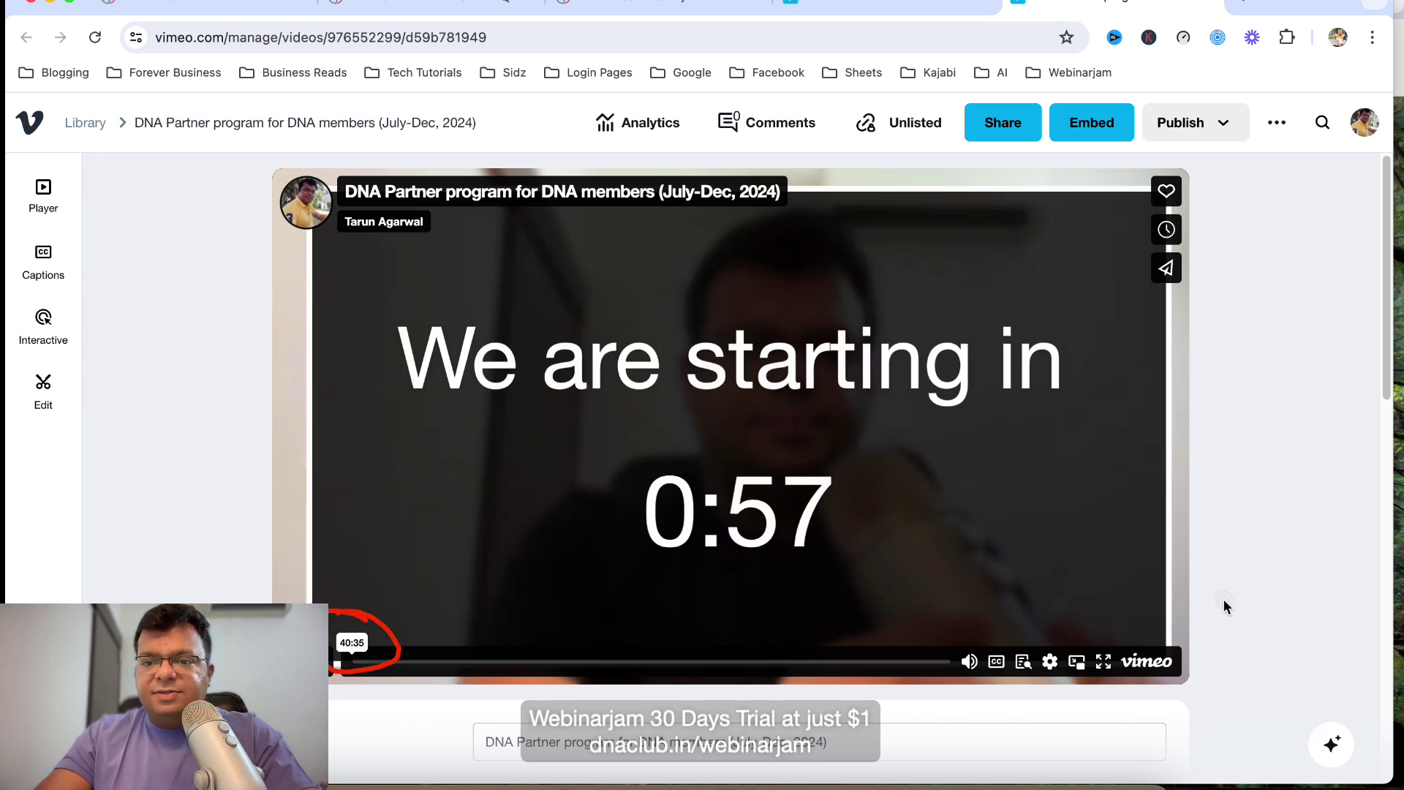
{"action": "key", "text": "super+1"}
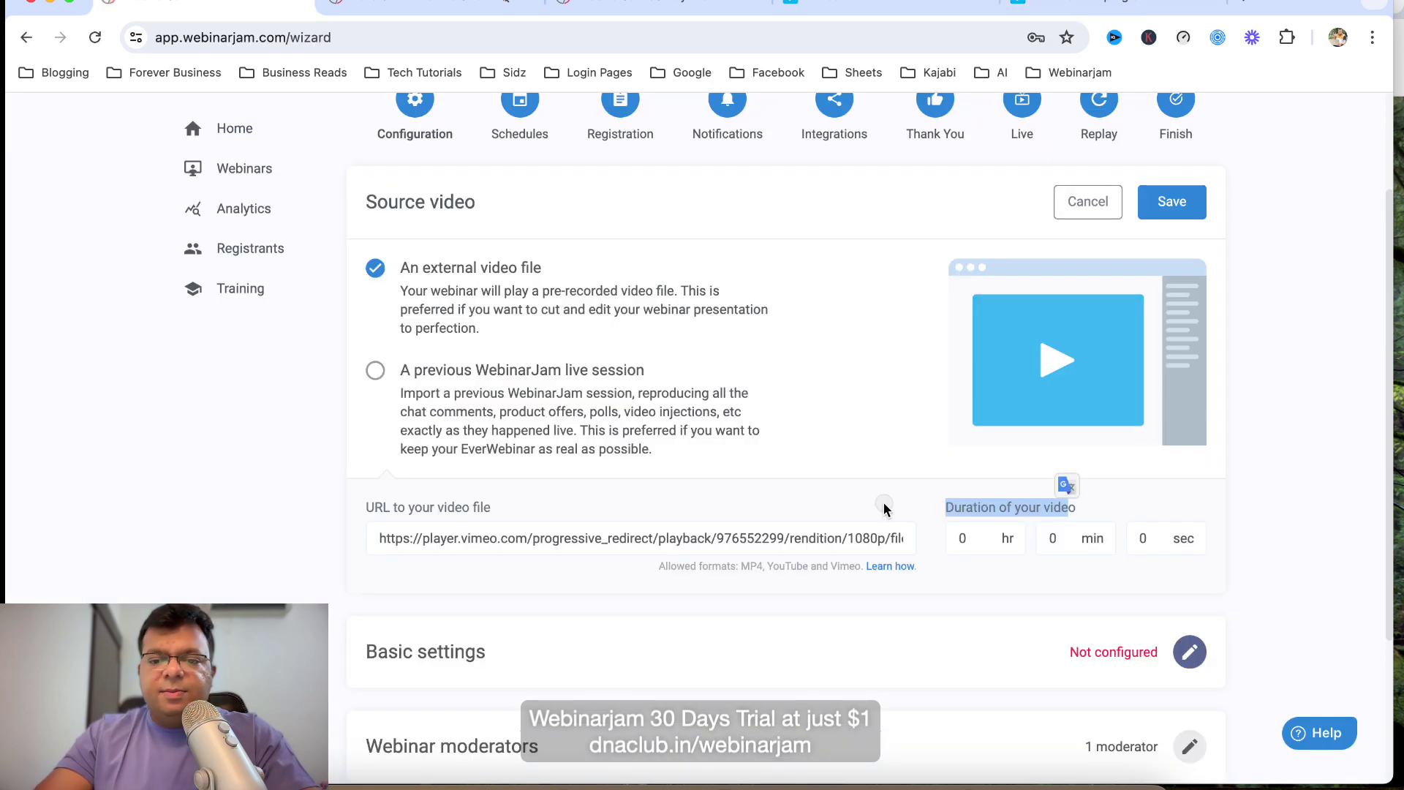
- Enter a video duration of 40 min 35 sec and save the source video
{"action": "left_click", "coordinate": [1093, 550]}
{"action": "type", "text": "40"}
{"action": "key", "text": "Tab"}
{"action": "type", "text": "35"}
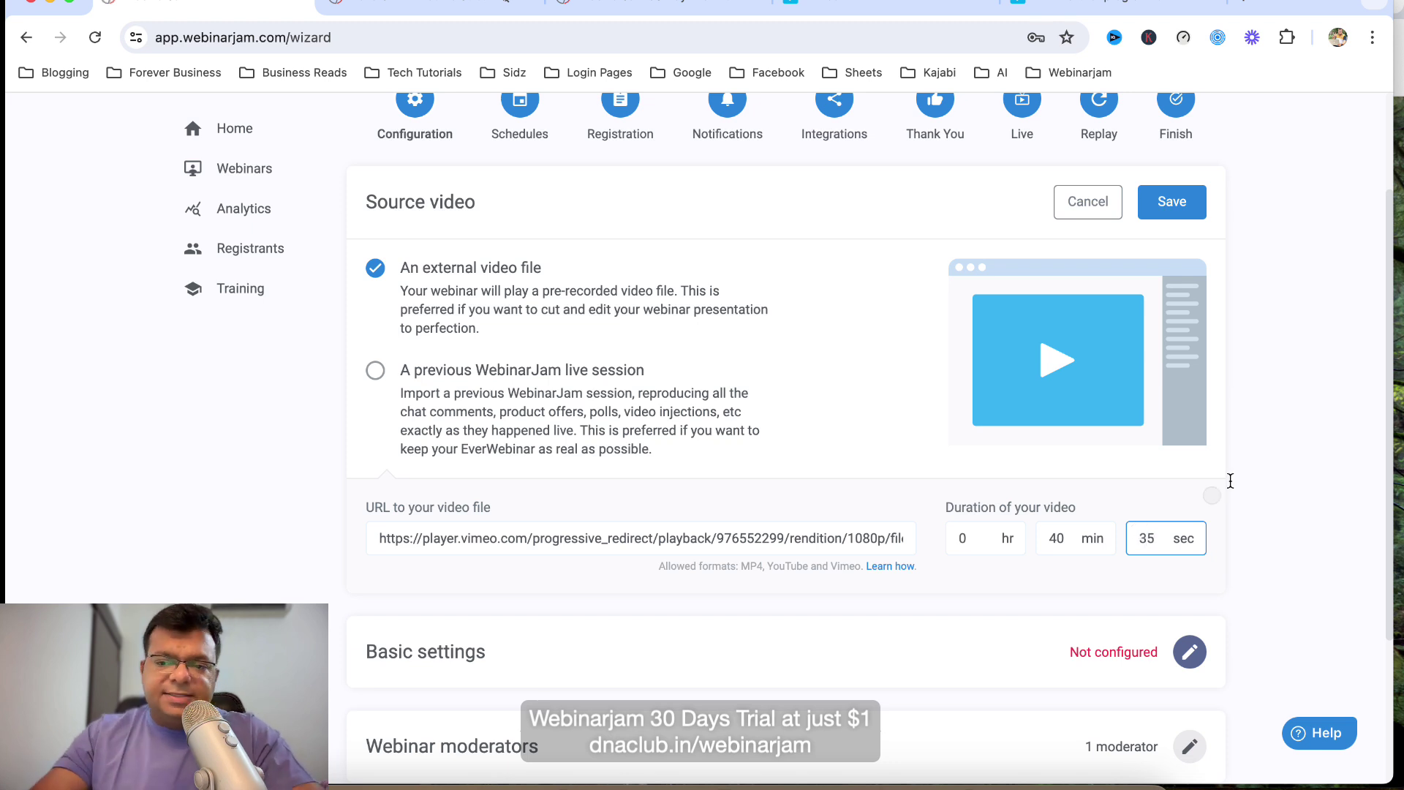
{"action": "left_click", "coordinate": [1172, 205]}
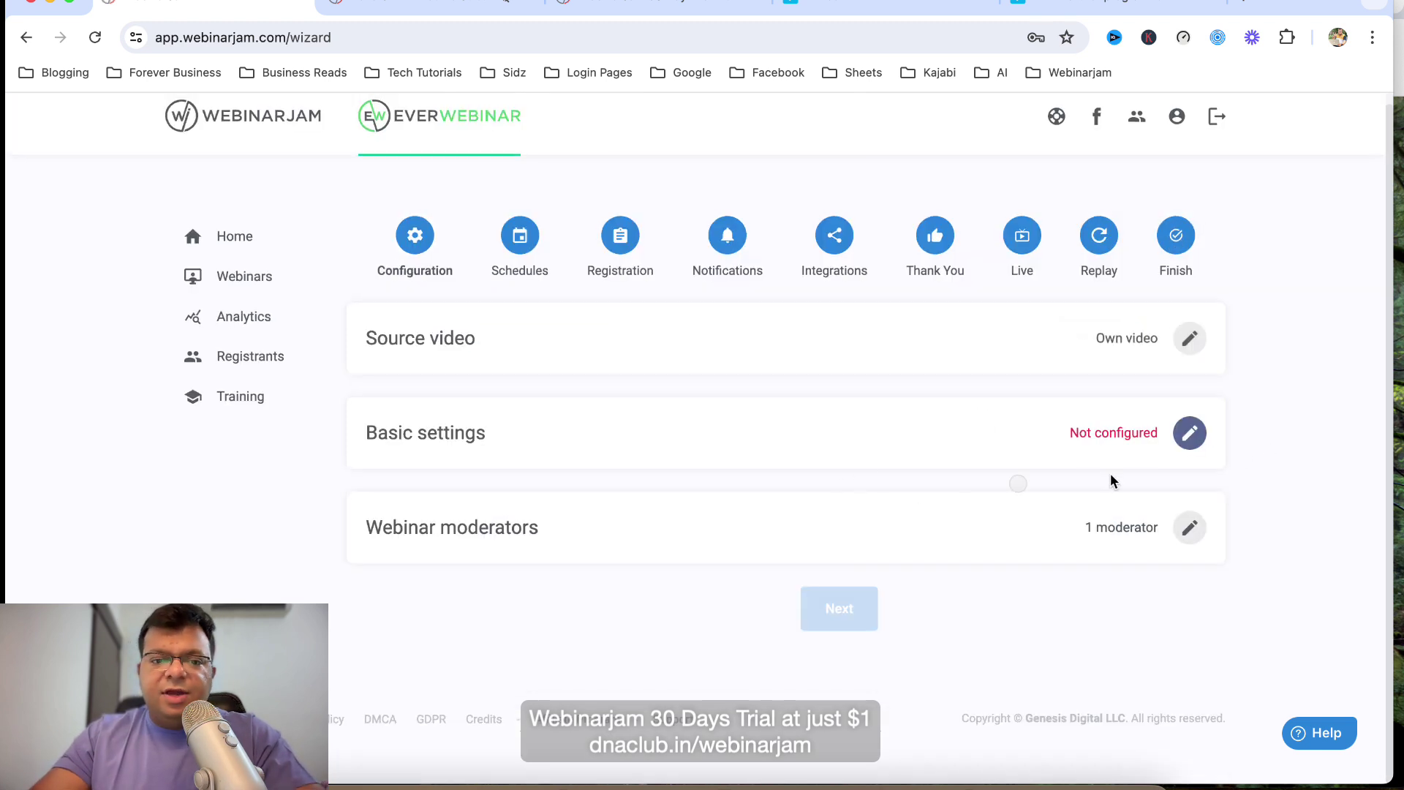
- Enter 'DNA Partner program (For test)' as name, paste it into title and description, and save
{"action": "left_click", "coordinate": [1187, 430]}
{"action": "left_click", "coordinate": [465, 481]}
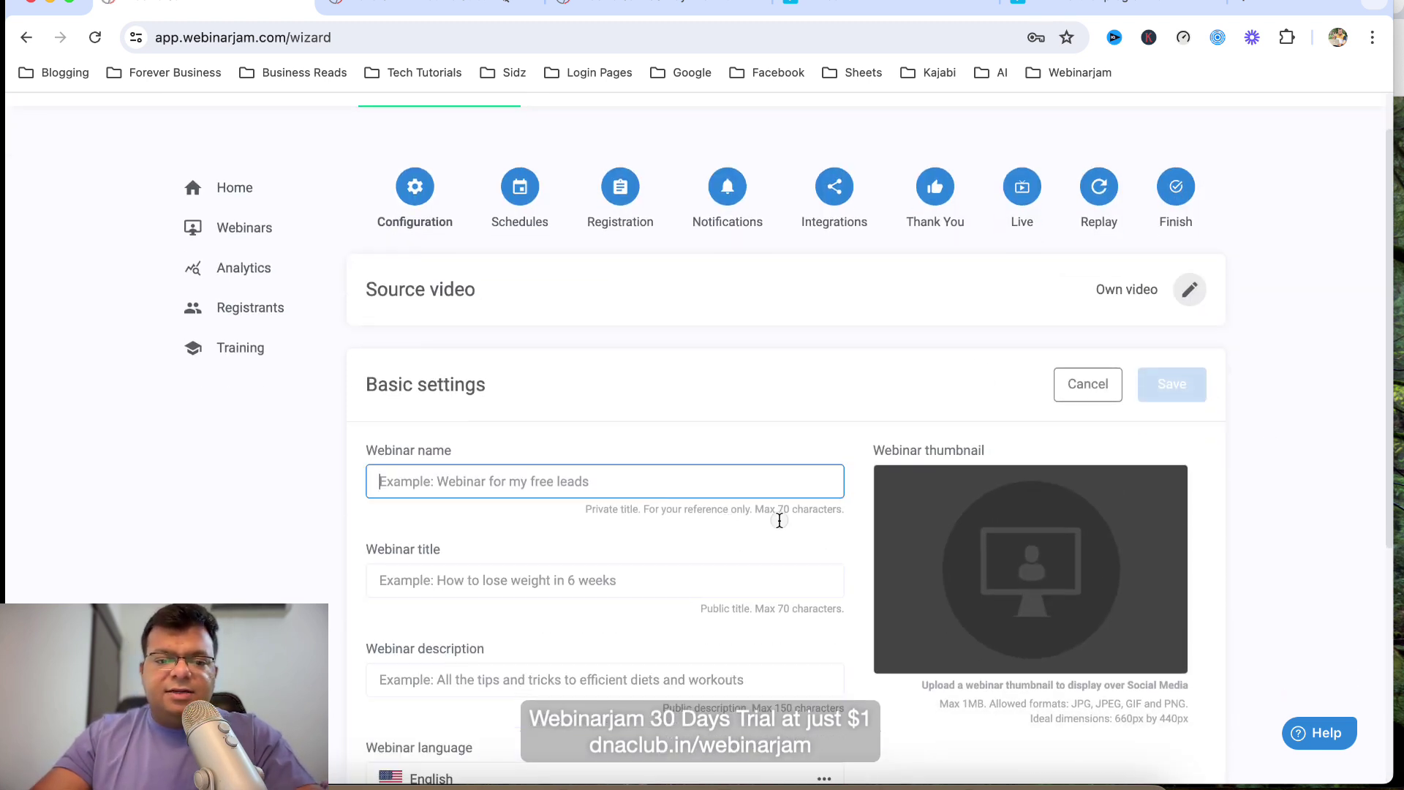
{"action": "type", "text": "DNA P"}
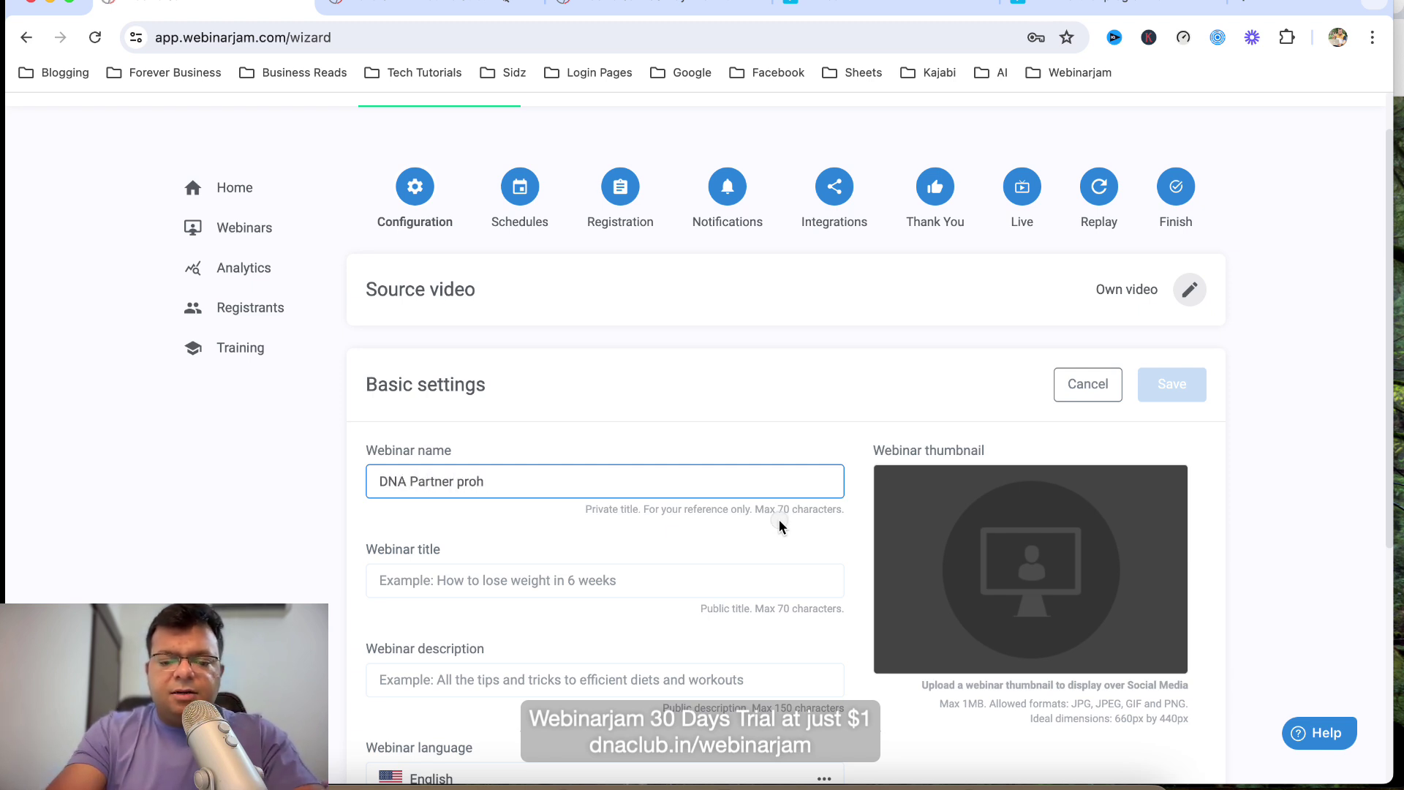
{"action": "type", "text": "artner program (For test)"}
{"action": "key", "text": "super+a"}
{"action": "key", "text": "super+c"}
{"action": "left_click", "coordinate": [517, 590]}
{"action": "key", "text": "super+v"}
{"action": "scroll", "coordinate": [521, 656], "scroll_direction": "down", "scroll_amount": 1}
{"action": "key", "text": "Tab"}
{"action": "key", "text": "super+v"}
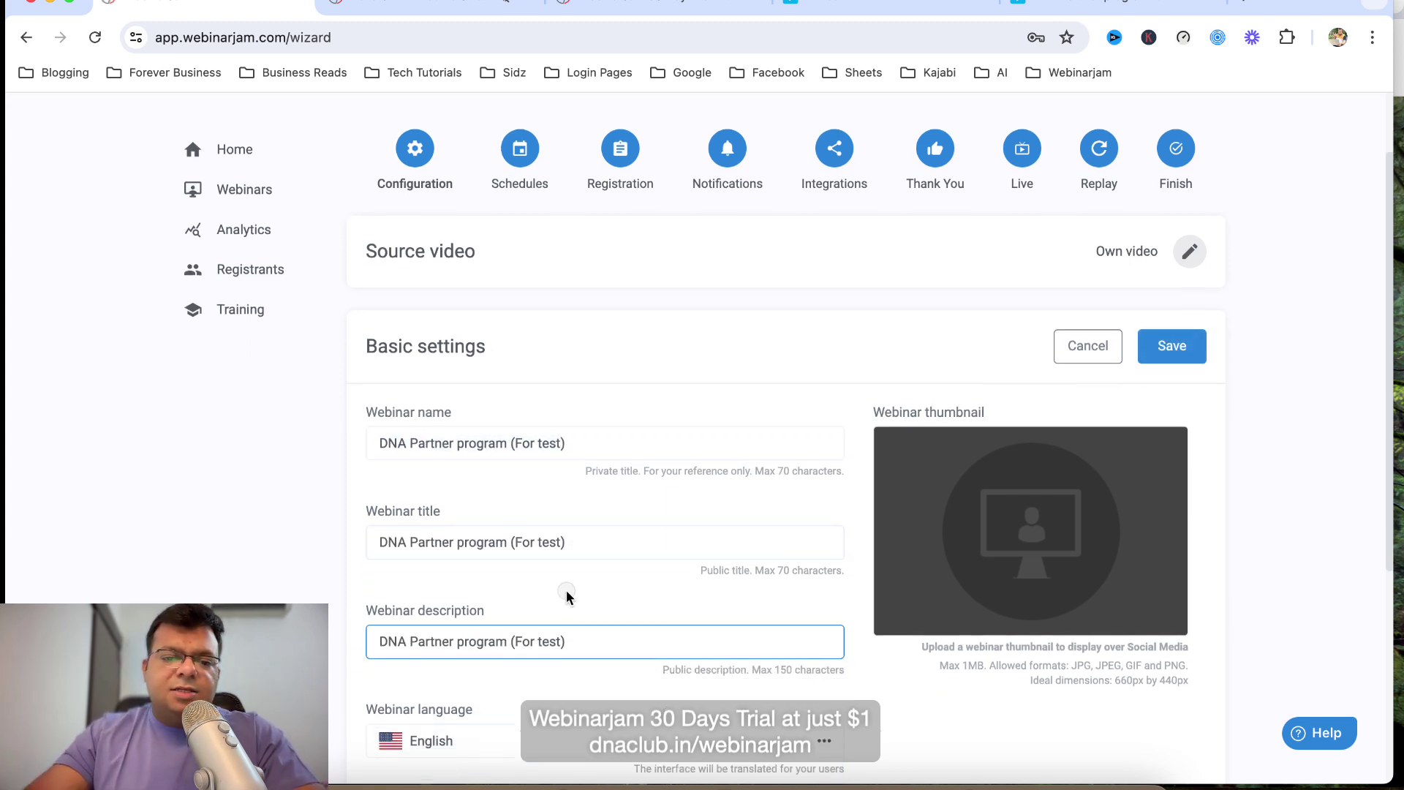
{"action": "scroll", "coordinate": [1090, 541], "scroll_direction": "down", "scroll_amount": 1}
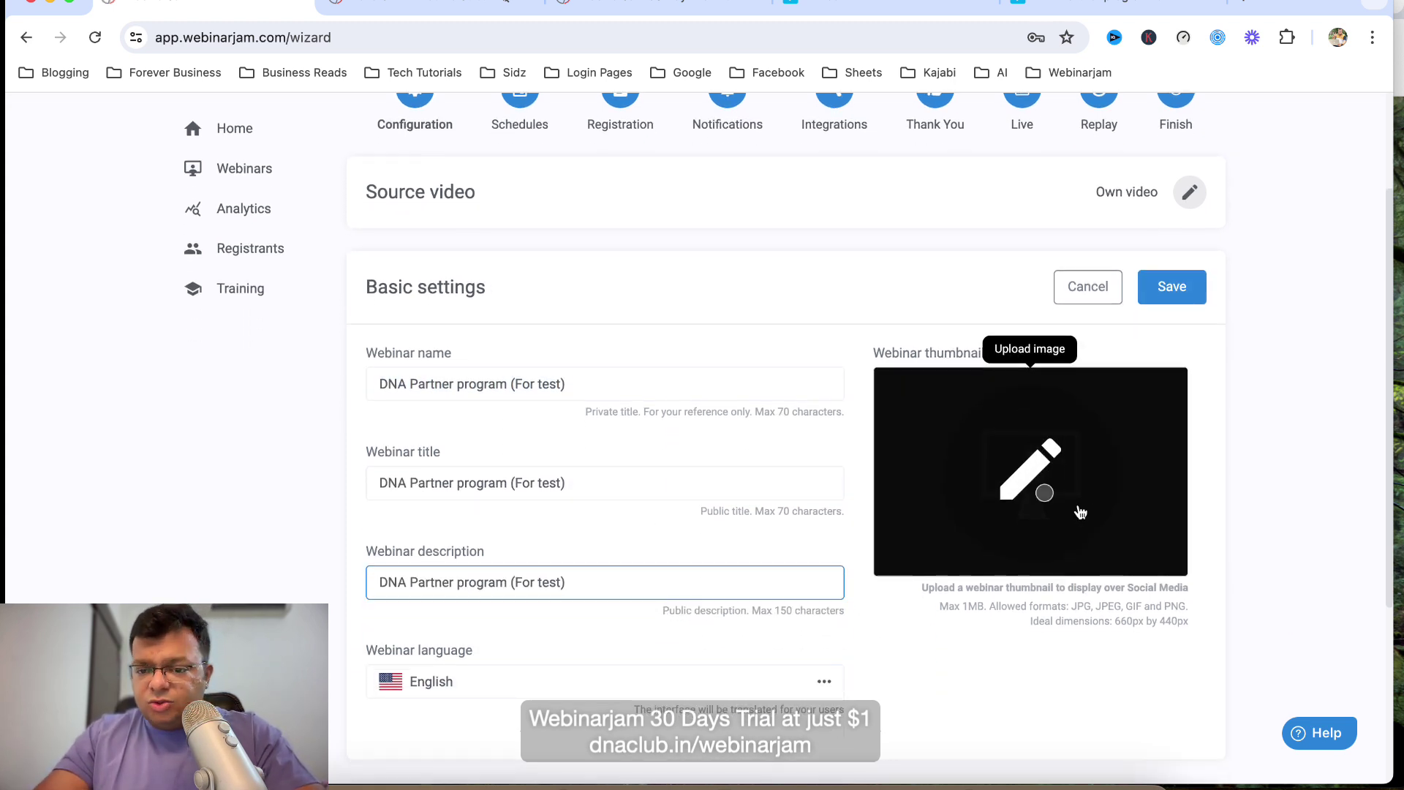
{"action": "left_click", "coordinate": [1190, 291]}
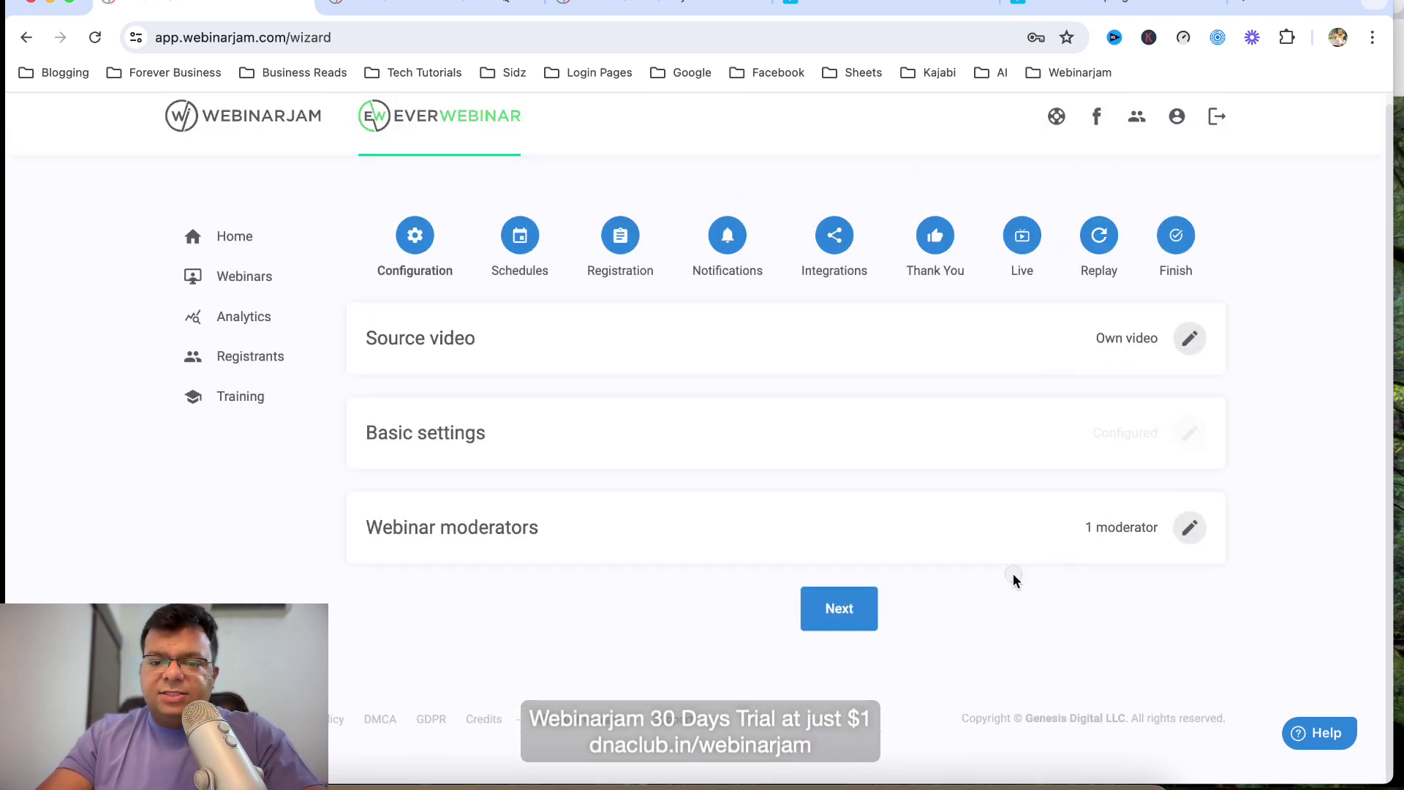
- Open Webinar moderators and close the existing moderator's details without changes
{"action": "left_click", "coordinate": [1187, 527]}
{"action": "scroll", "coordinate": [944, 568], "scroll_direction": "down", "scroll_amount": 2}
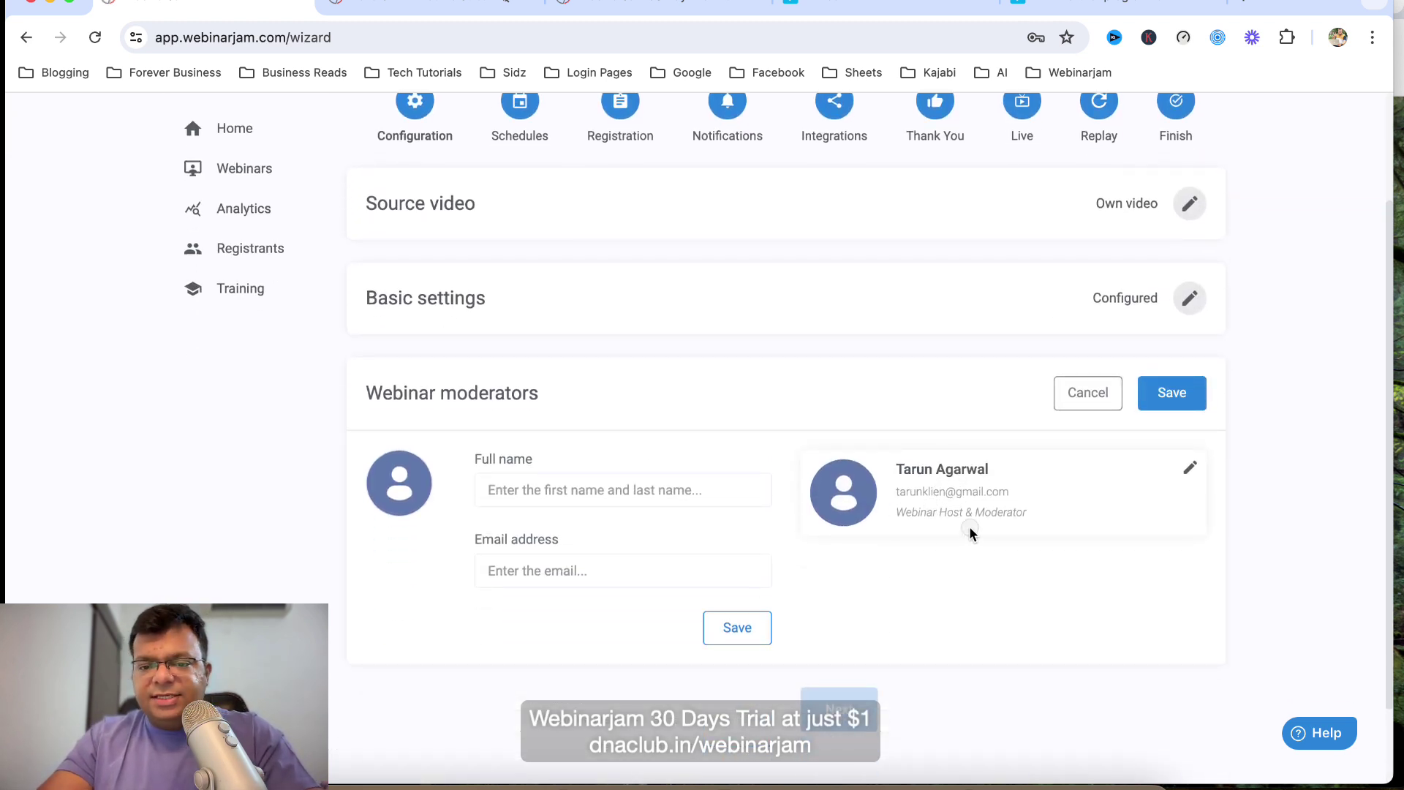
{"action": "left_click_drag", "start_coordinate": [887, 444], "coordinate": [948, 558]}
{"action": "left_click", "coordinate": [1211, 460]}
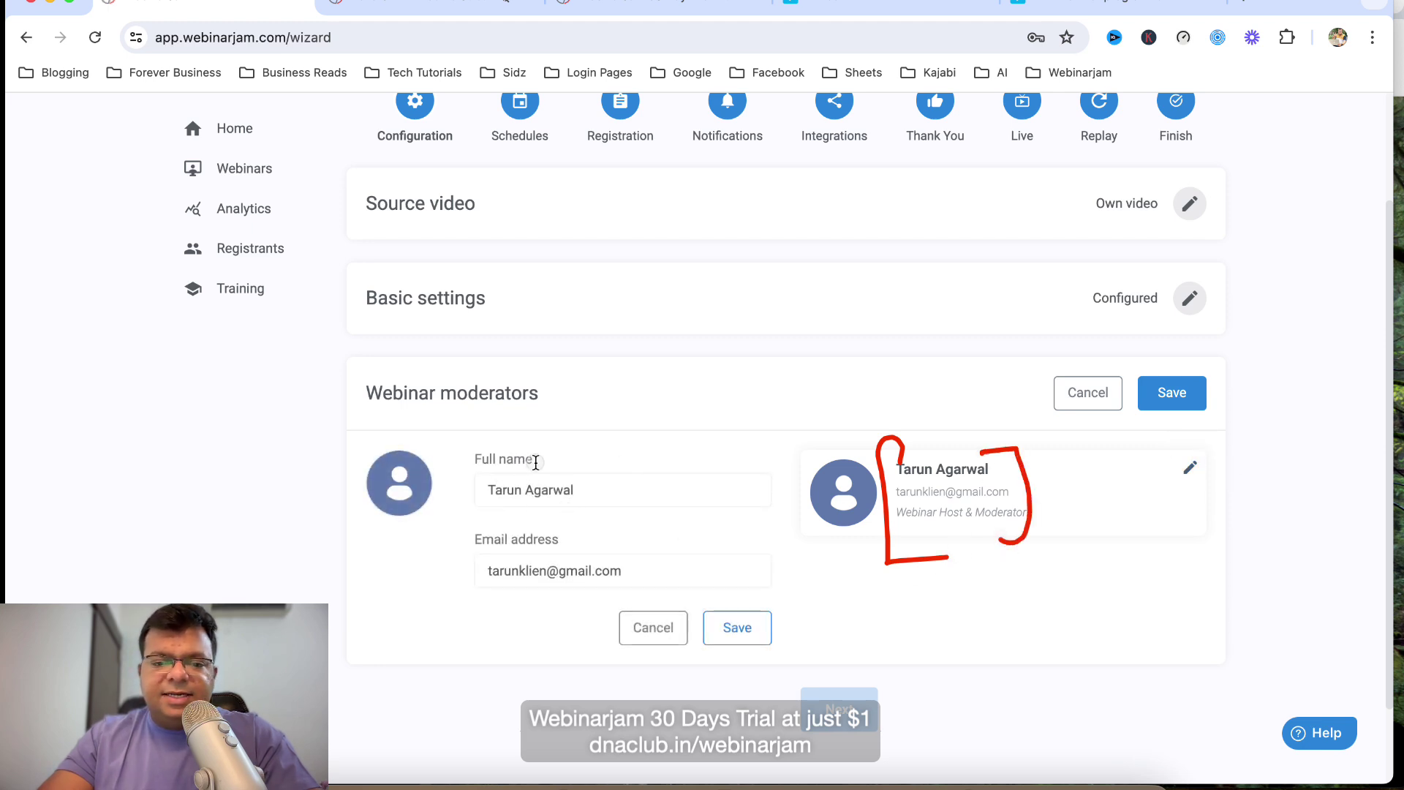
{"action": "left_click", "coordinate": [1102, 395]}
{"action": "left_click", "coordinate": [842, 608]}
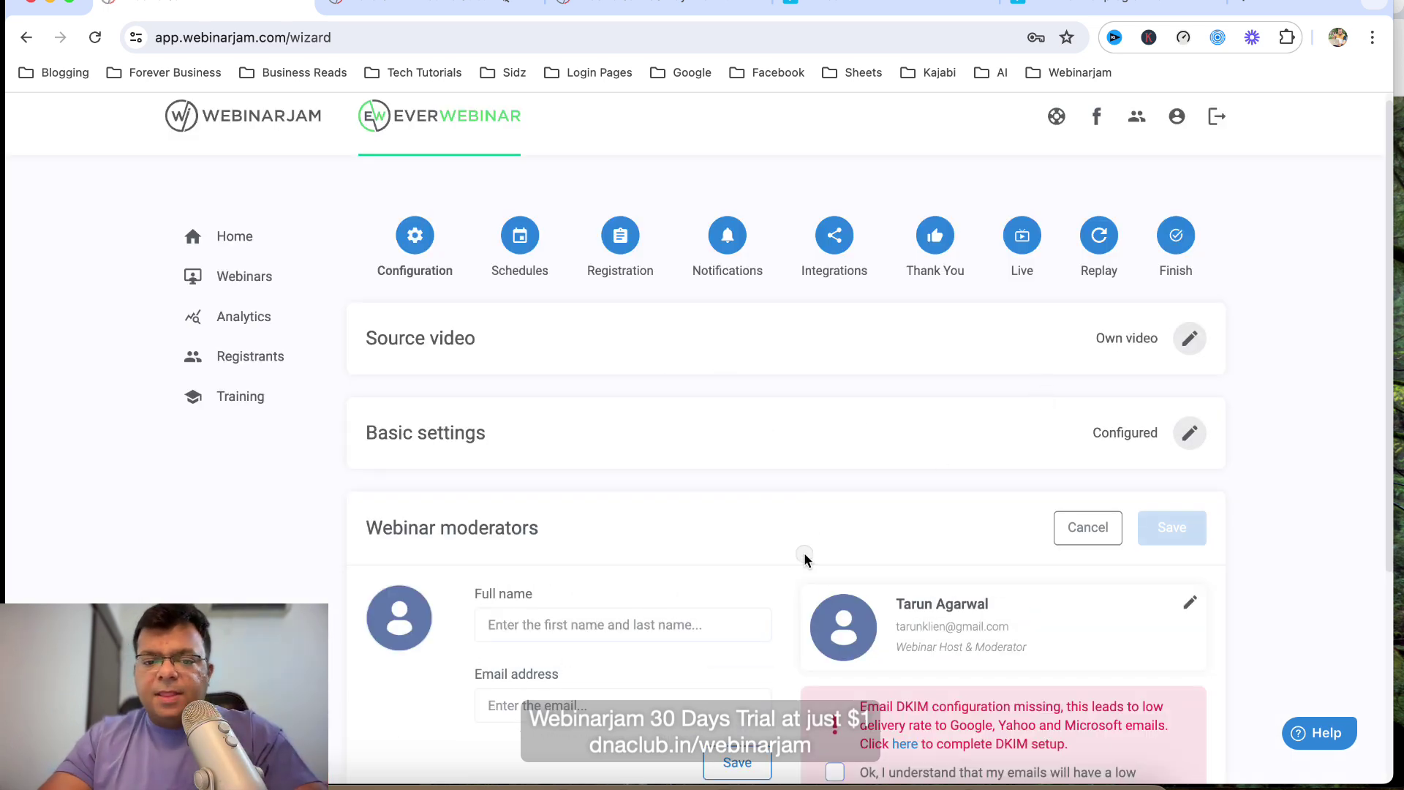
- Tick the DKIM email warning acknowledgement, save the moderators, and proceed to Schedules
{"action": "scroll", "coordinate": [804, 560], "scroll_direction": "down", "scroll_amount": 2}
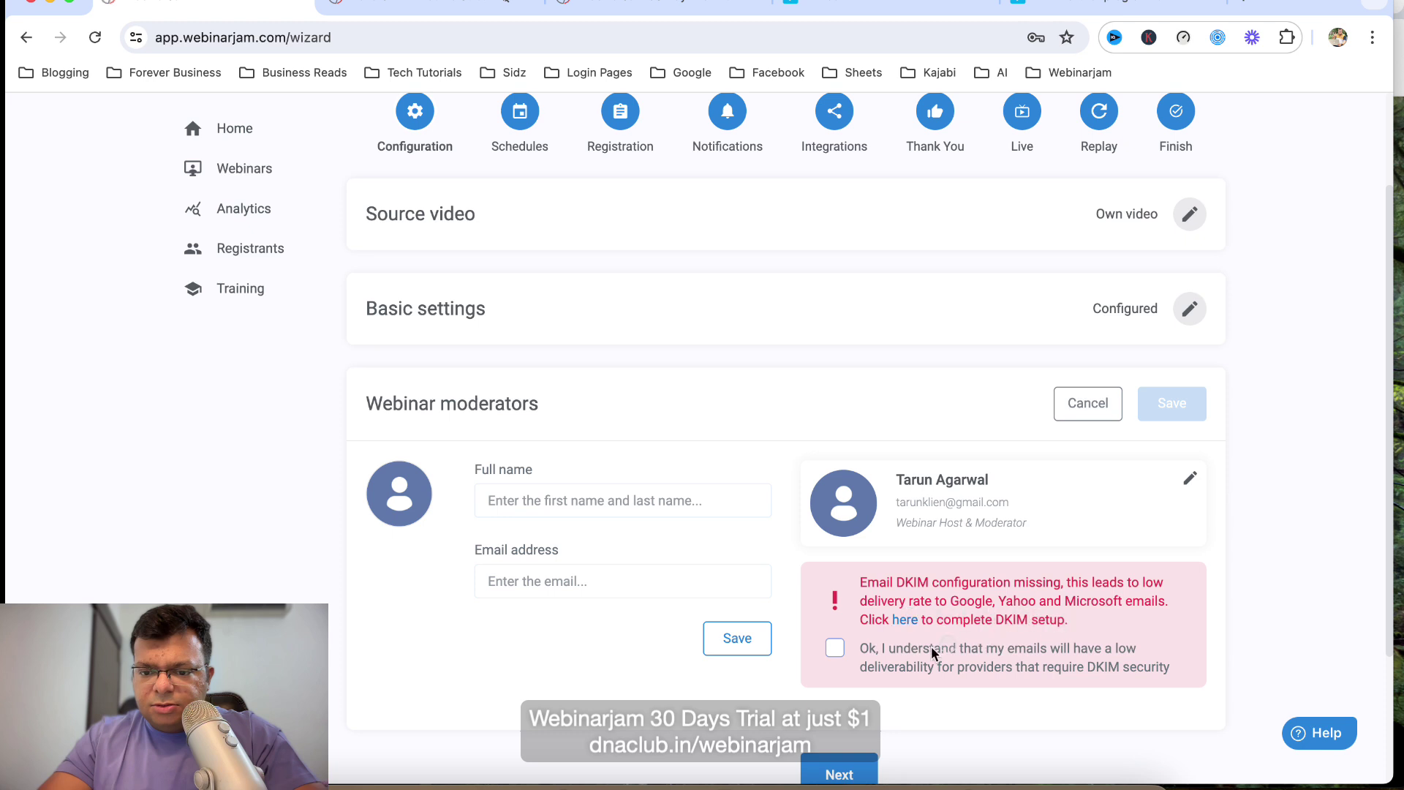
{"action": "left_click", "coordinate": [838, 653]}
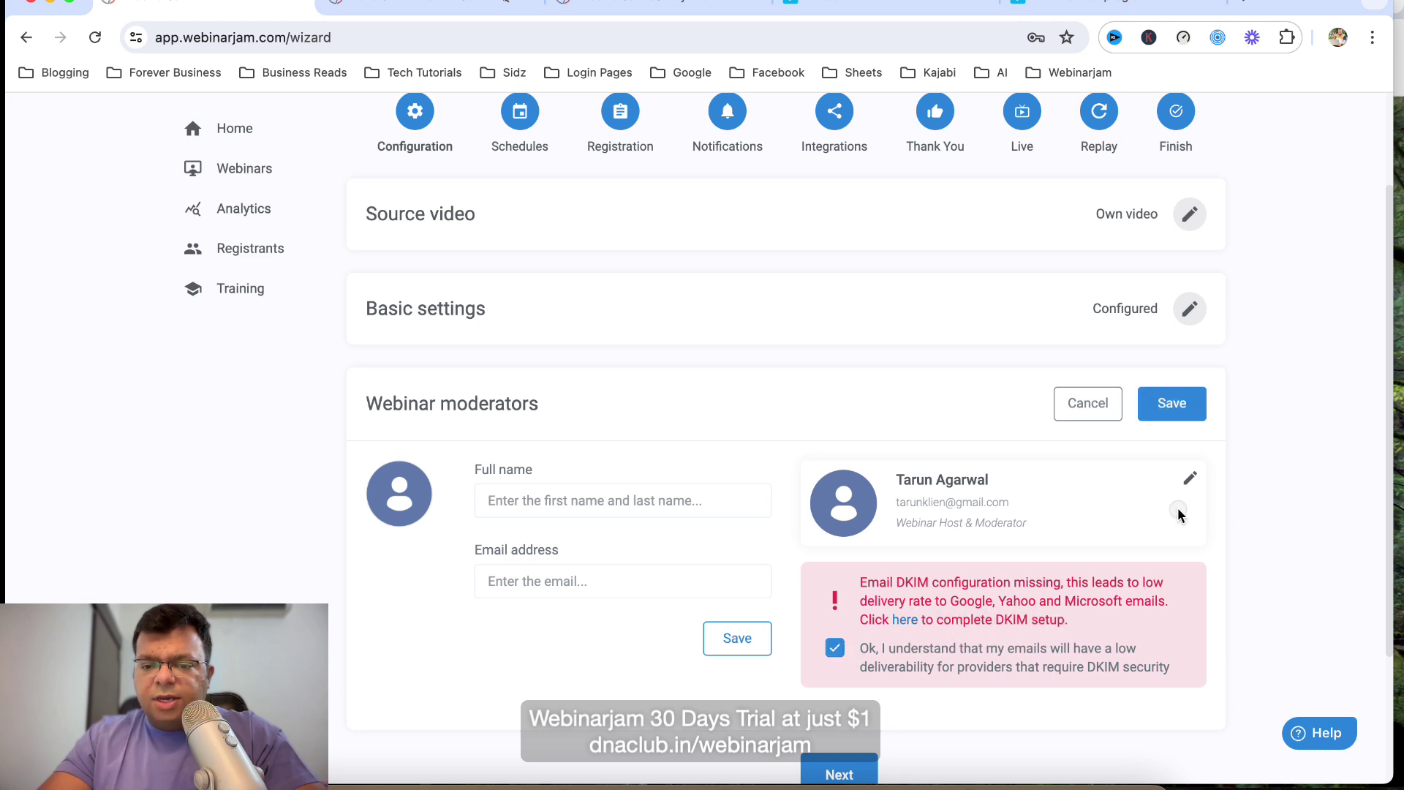
{"action": "left_click", "coordinate": [838, 655]}
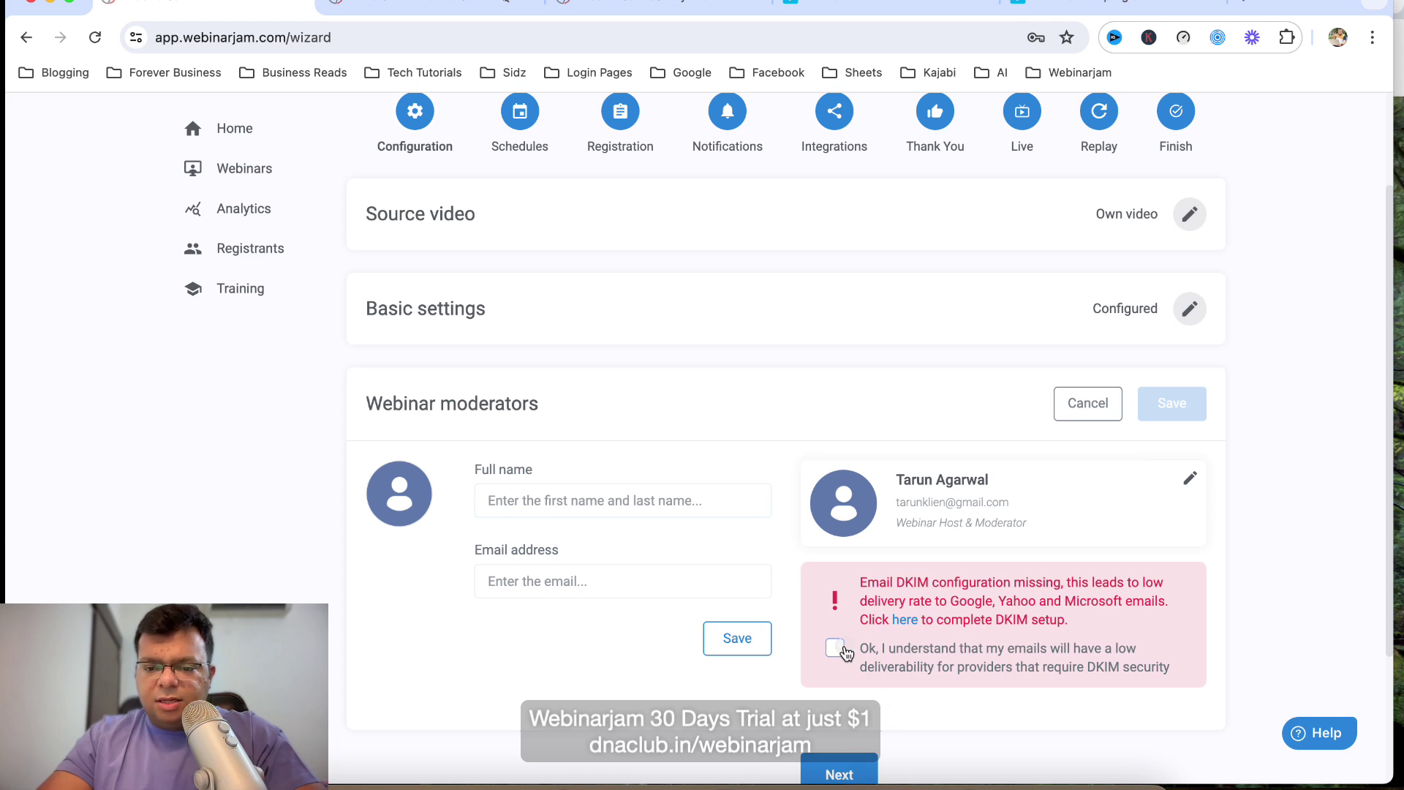
{"action": "left_click", "coordinate": [837, 653]}
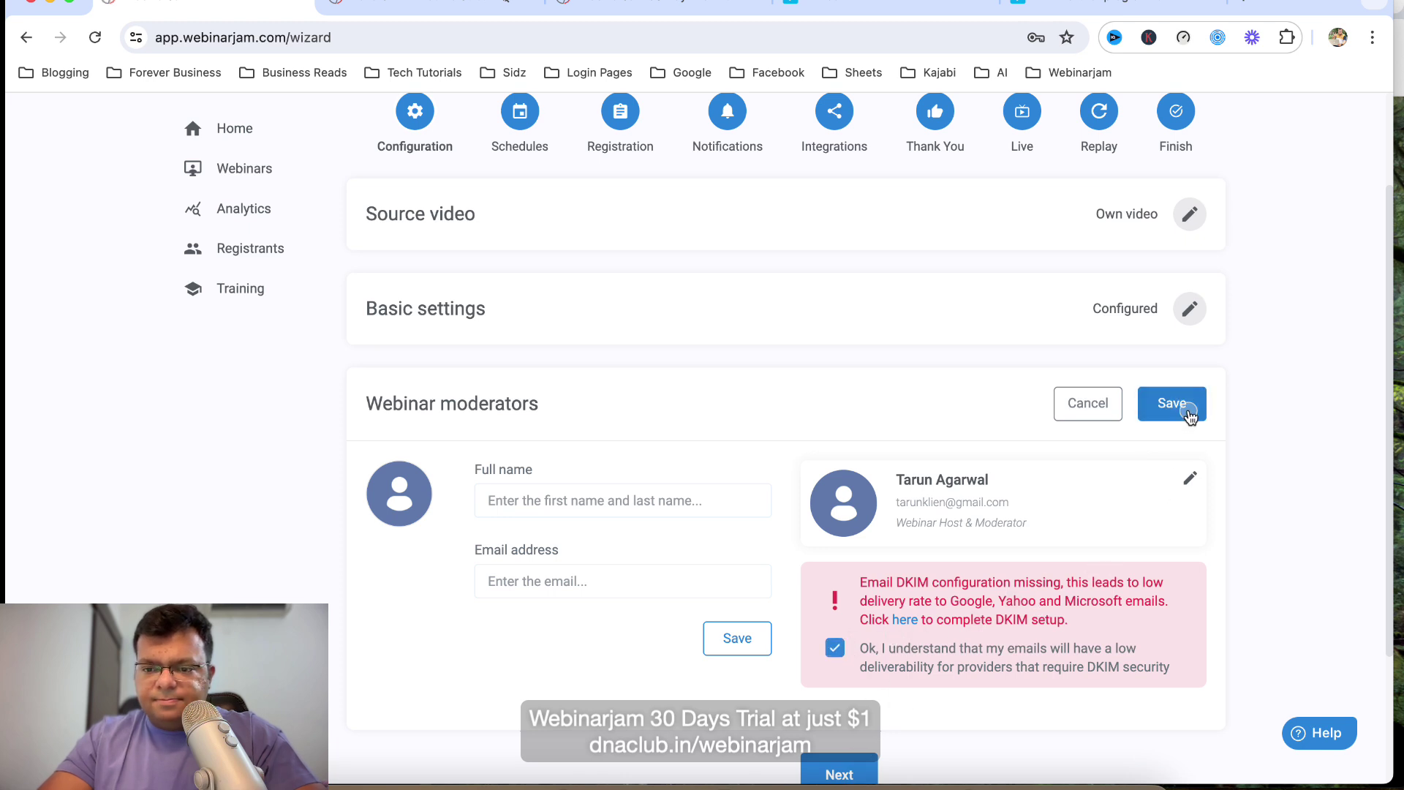
{"action": "left_click", "coordinate": [742, 644]}
{"action": "left_click", "coordinate": [865, 603]}
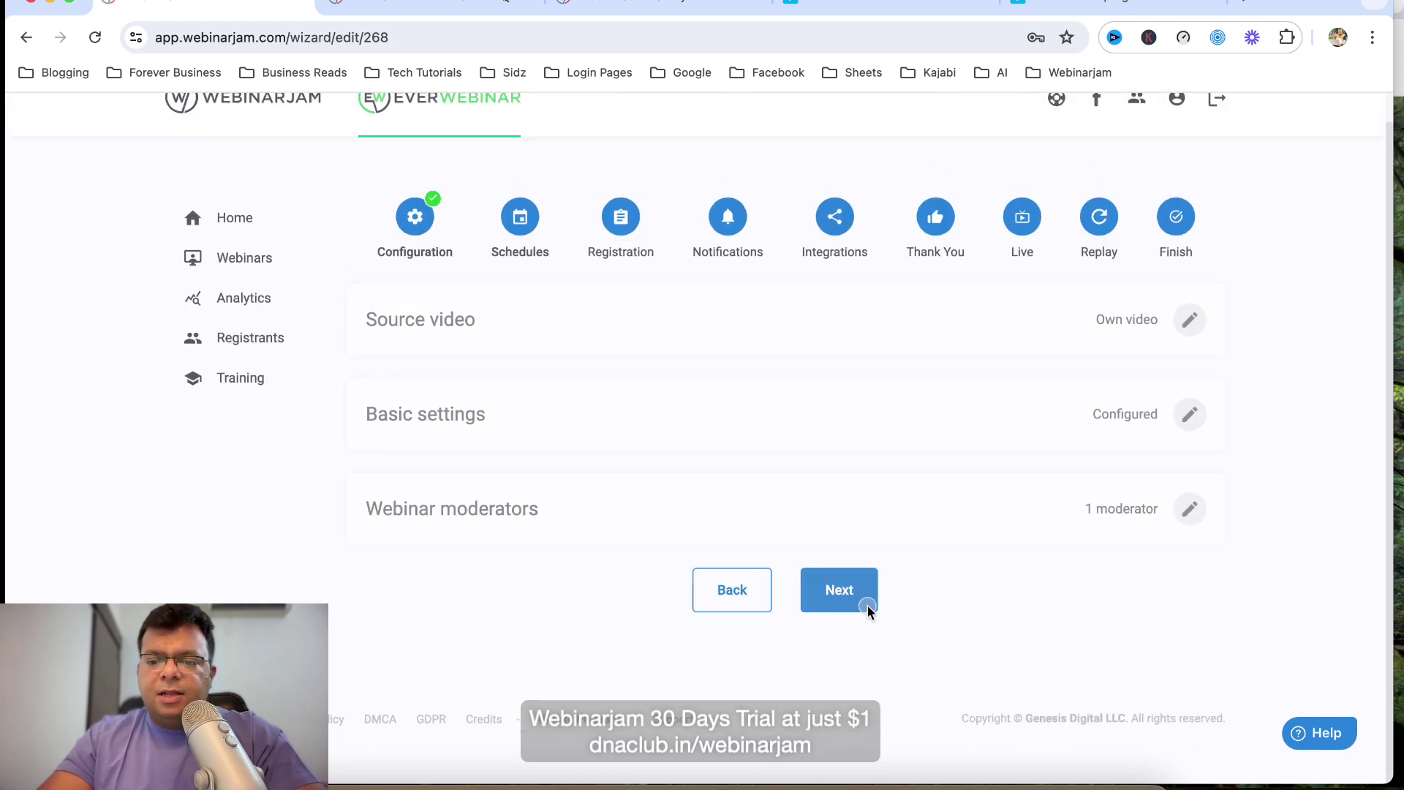
- Set up a schedule series repeating every day starting at 8:00 PM
{"action": "left_click", "coordinate": [1207, 350]}
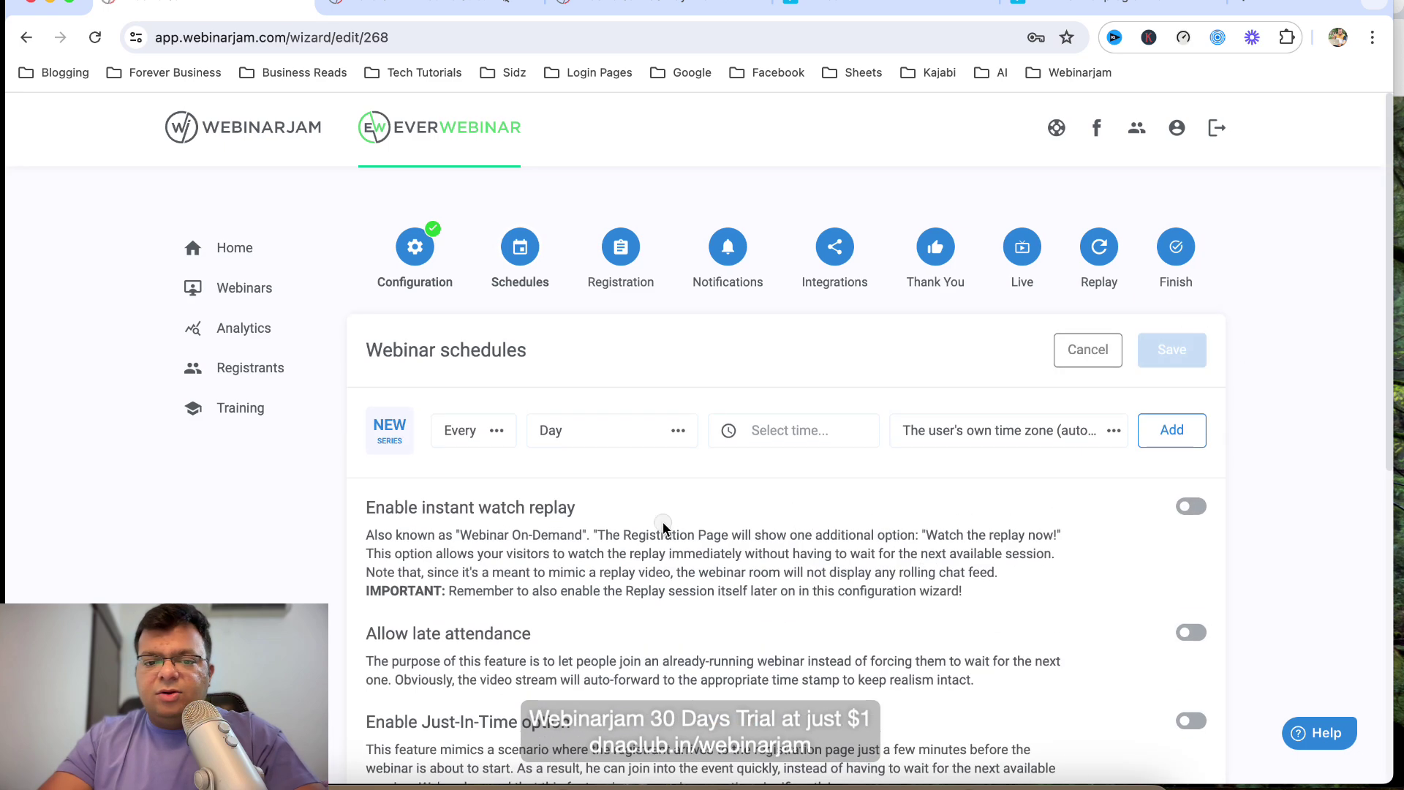
{"action": "scroll", "coordinate": [662, 512], "scroll_direction": "down", "scroll_amount": 3}
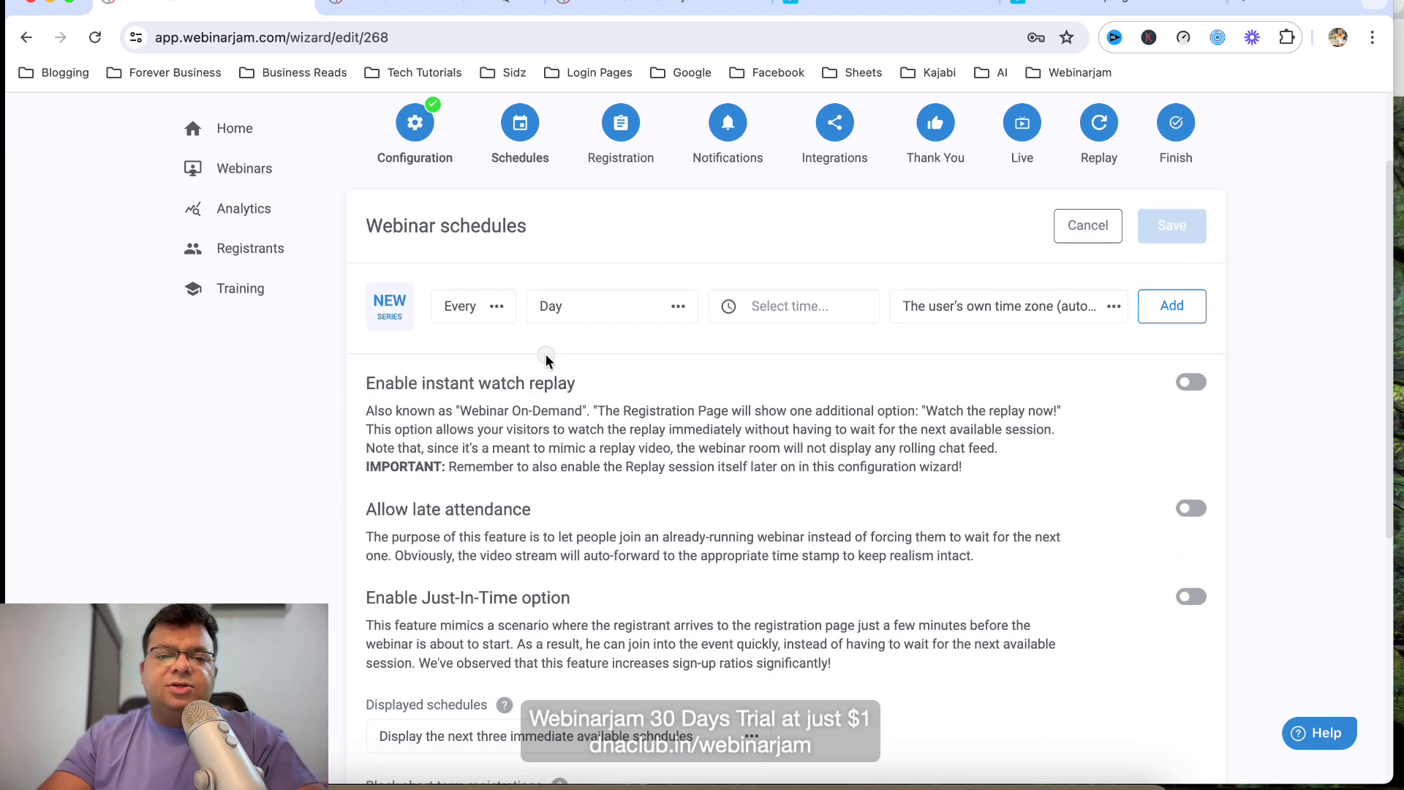
{"action": "scroll", "coordinate": [594, 428], "scroll_direction": "up", "scroll_amount": 1}
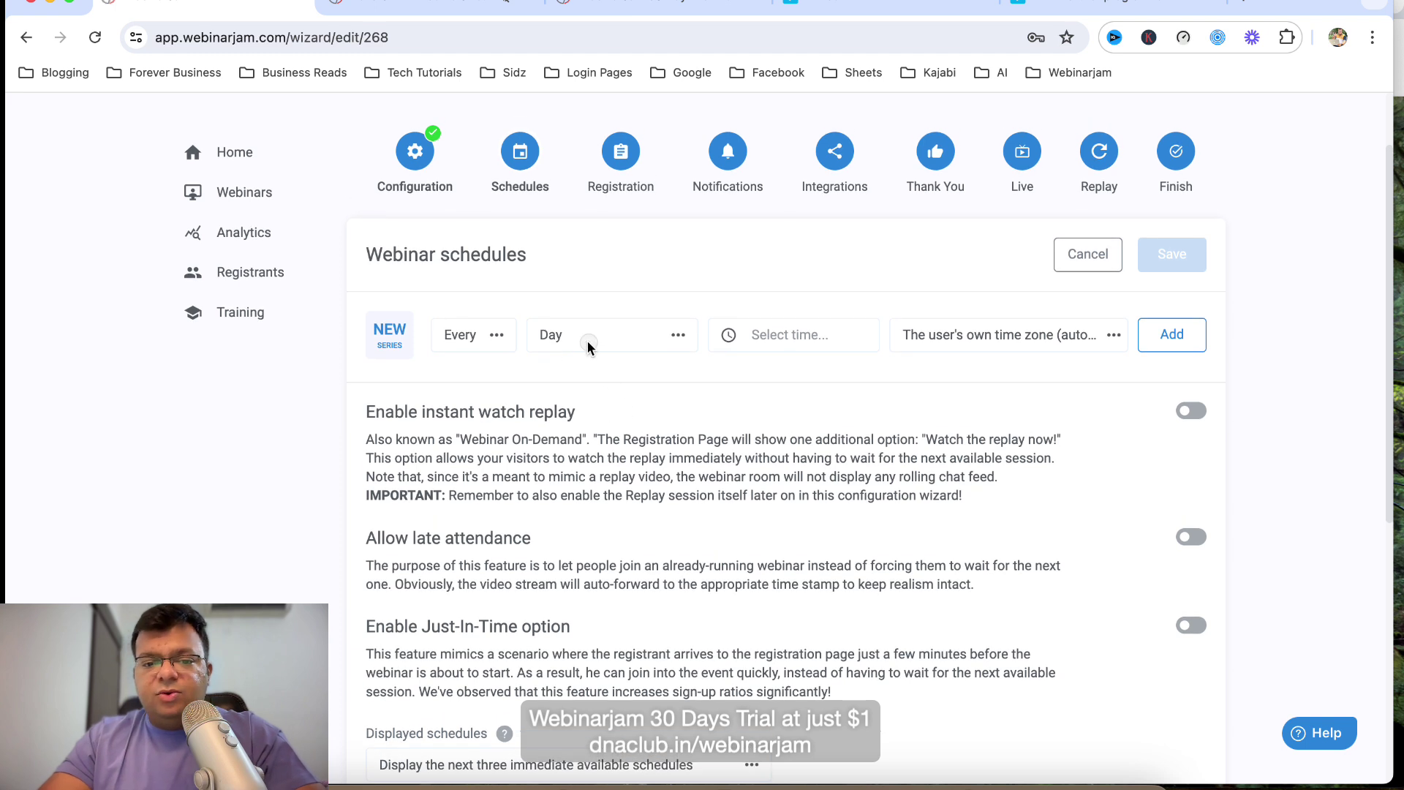
{"action": "left_click", "coordinate": [587, 345]}
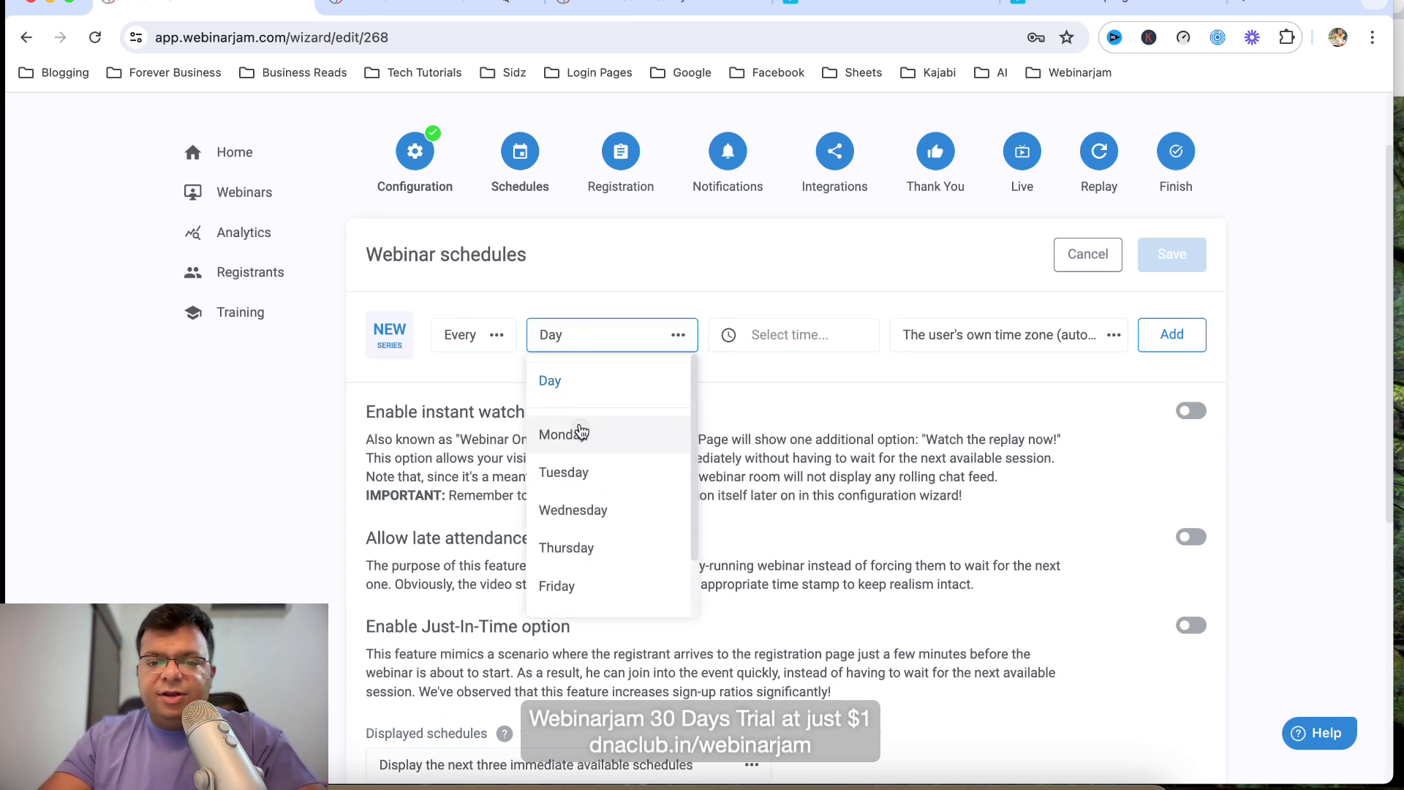
{"action": "left_click", "coordinate": [584, 383]}
{"action": "left_click", "coordinate": [781, 333]}
{"action": "left_click", "coordinate": [769, 384]}
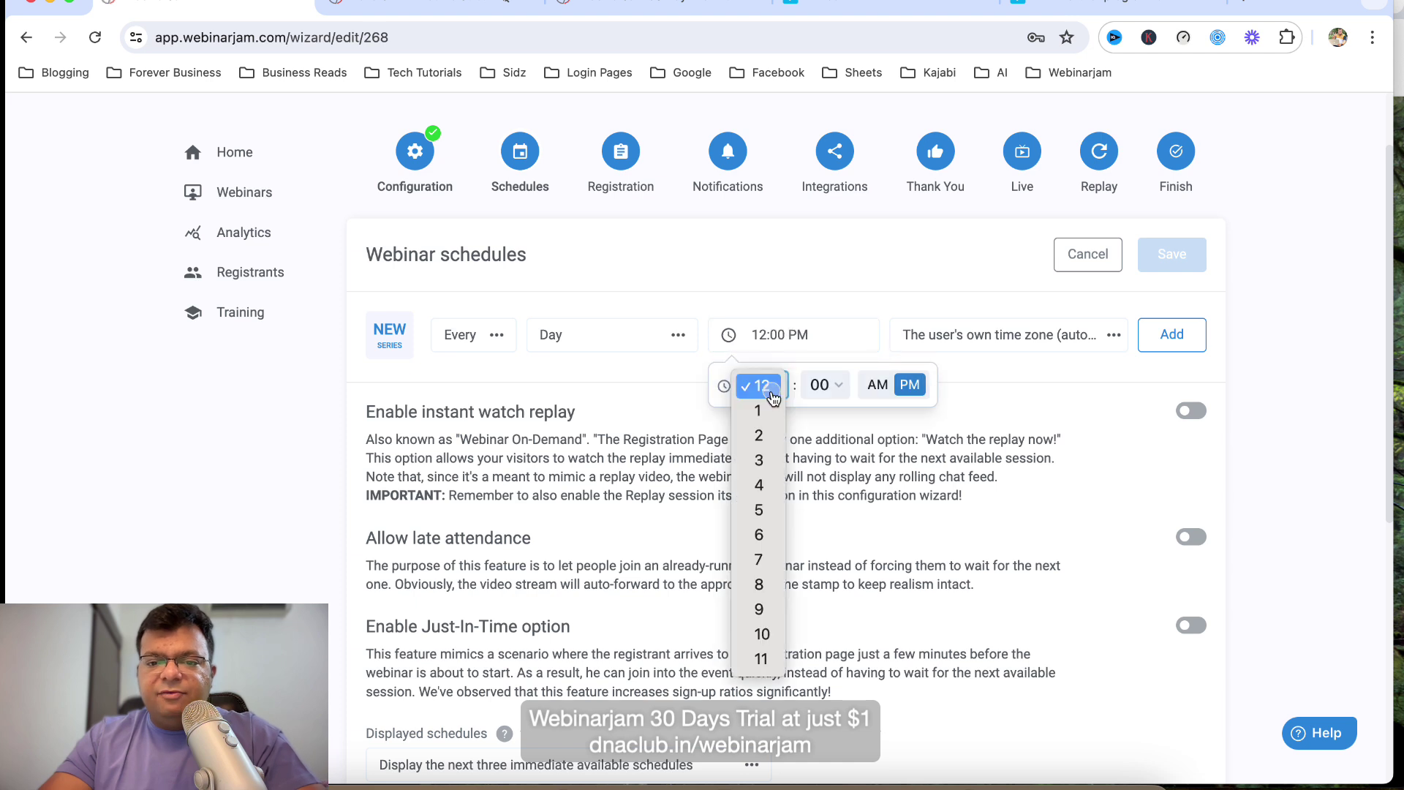
{"action": "left_click", "coordinate": [767, 585]}
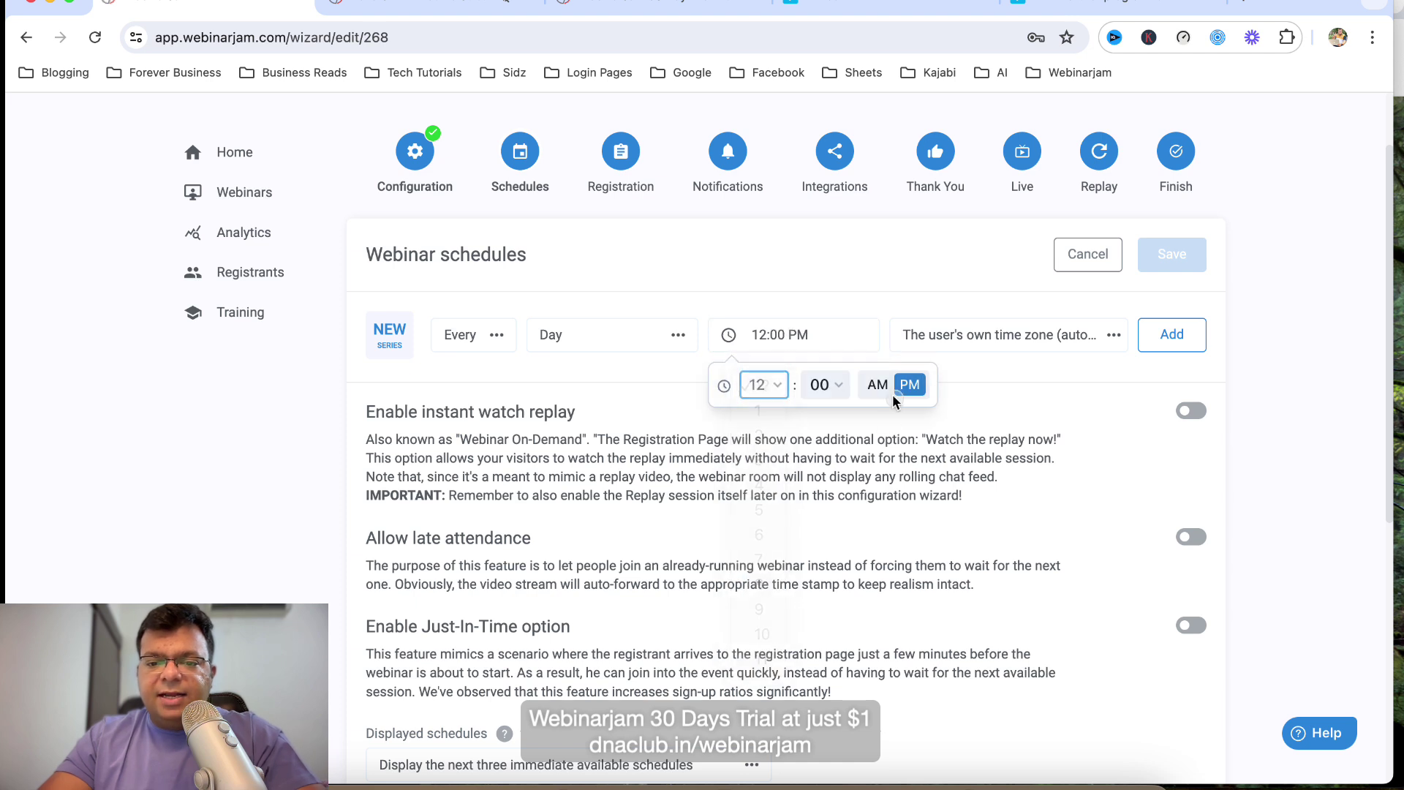
- Search 'delhi' to choose the Calcutta, Chennai, Mumbai, New Delhi time zone and add the series
{"action": "left_click", "coordinate": [1072, 344]}
{"action": "type", "text": "delhi"}
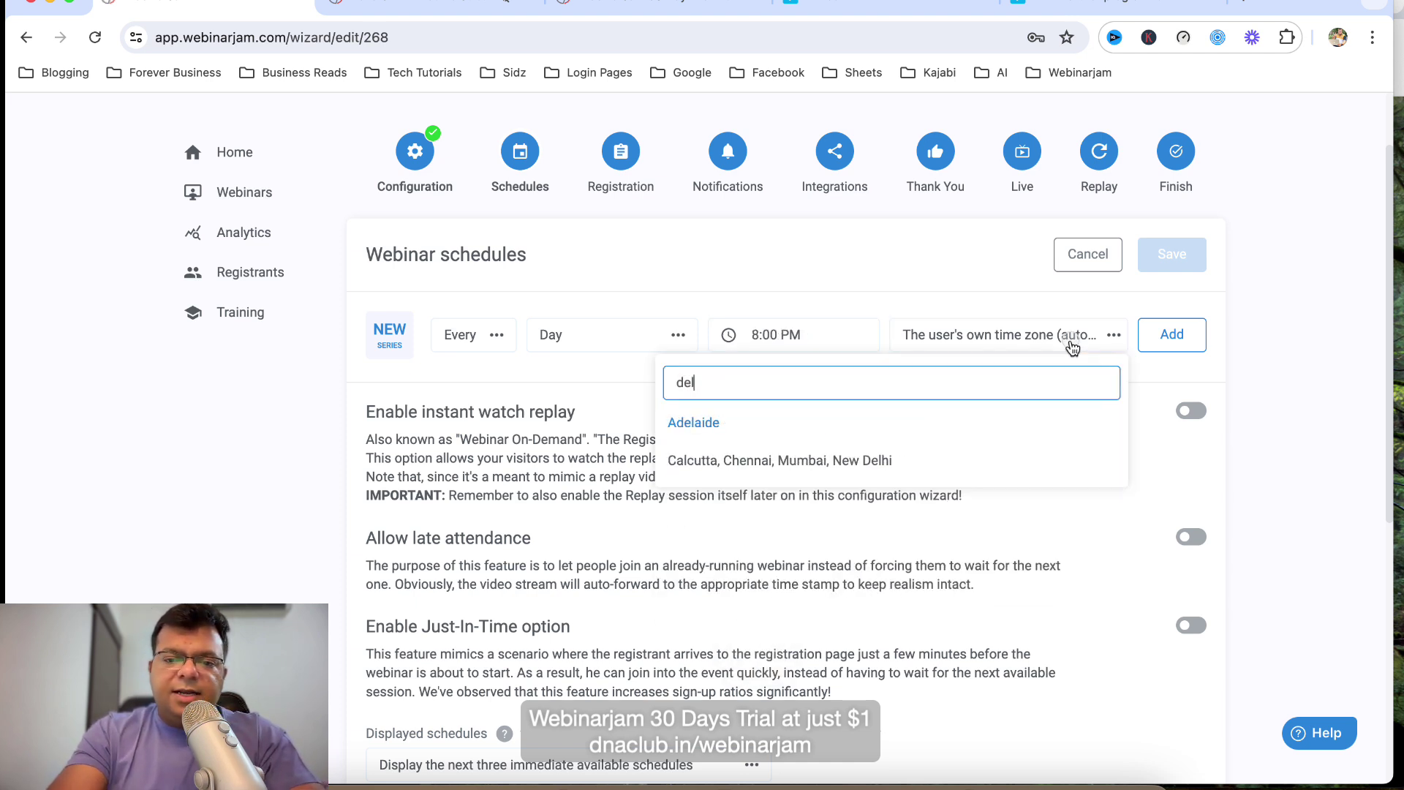
{"action": "left_click", "coordinate": [825, 425]}
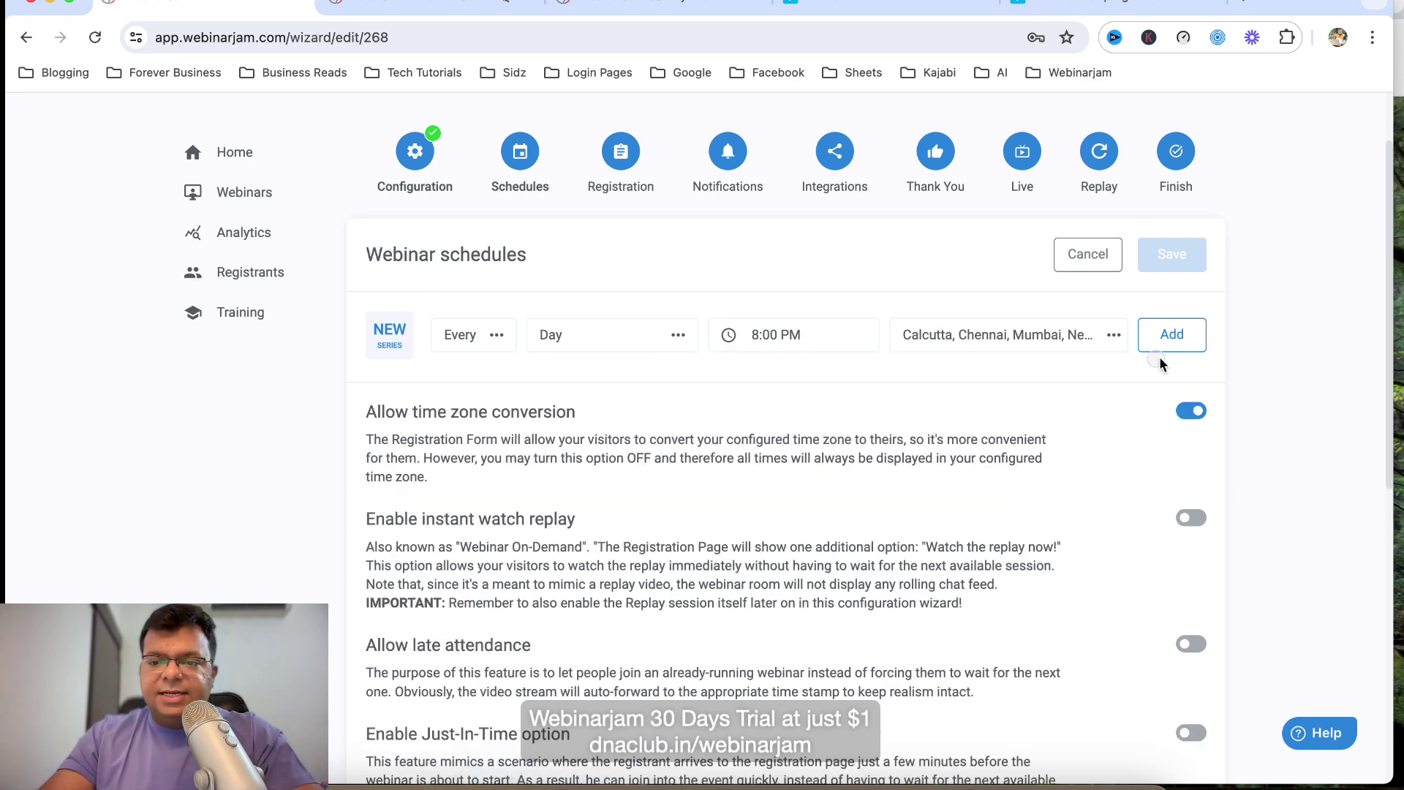
{"action": "left_click", "coordinate": [1171, 336]}
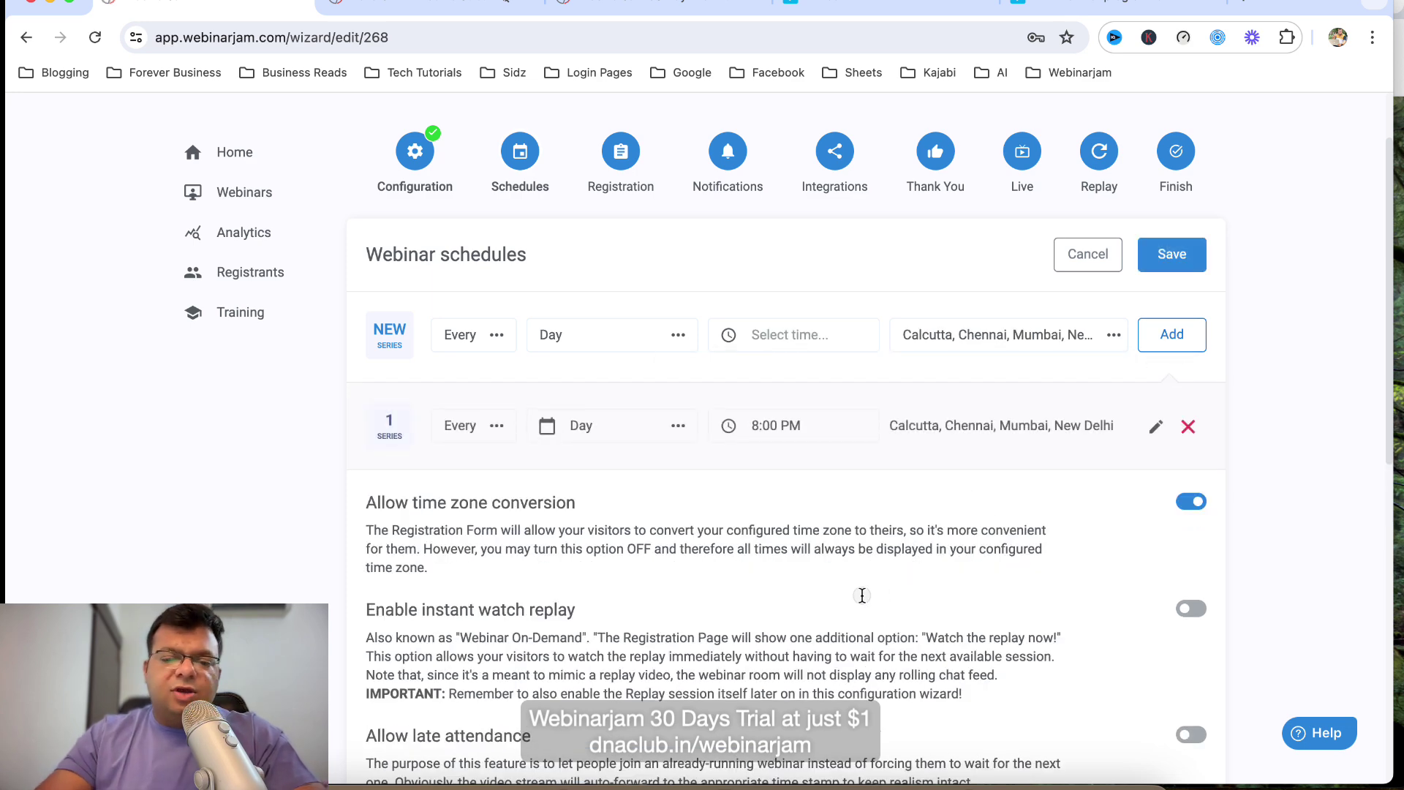
- Annotate the Instant watch replay heading and toggle on screen, leaving instant replay off
{"action": "scroll", "coordinate": [862, 578], "scroll_direction": "down", "scroll_amount": 3}
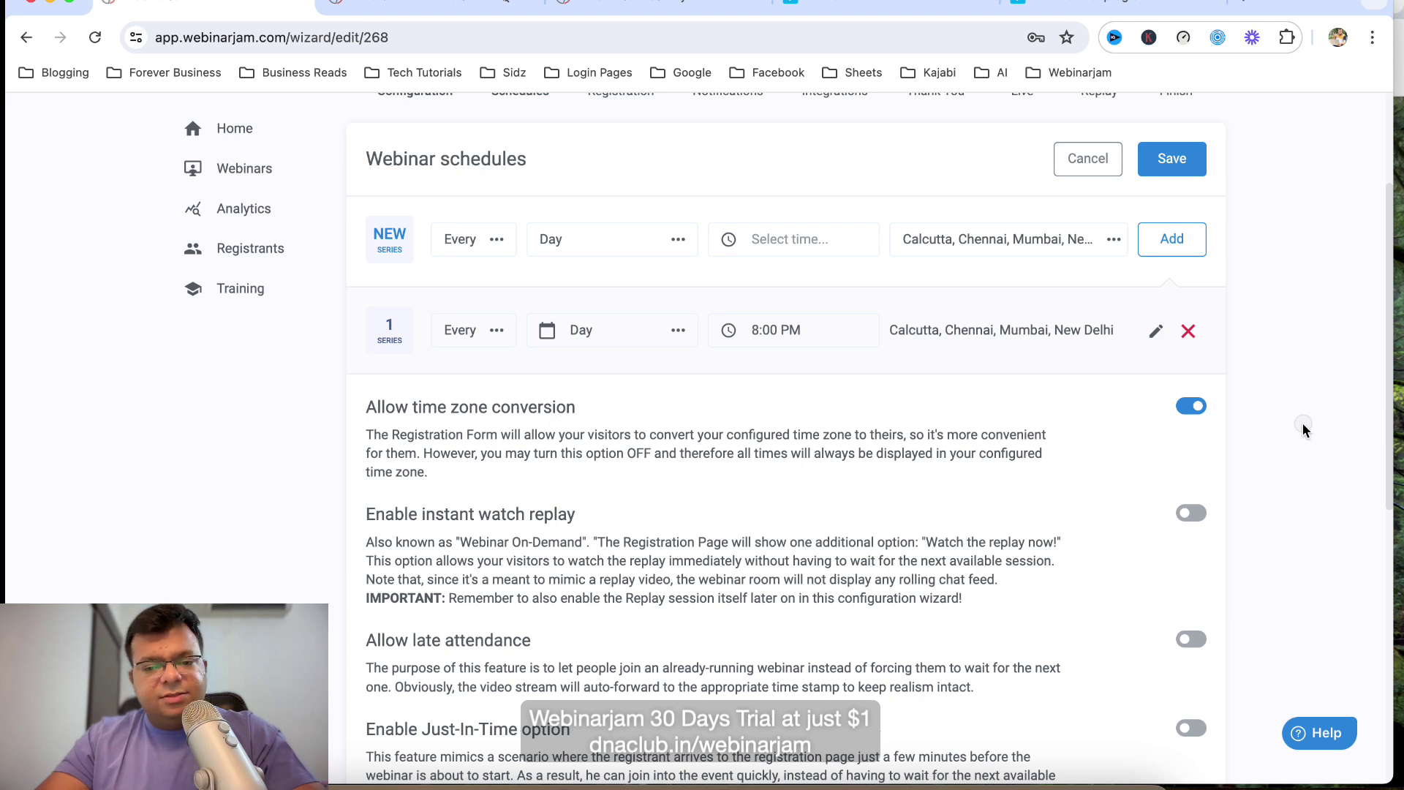
{"action": "scroll", "coordinate": [831, 456], "scroll_direction": "down", "scroll_amount": 3}
{"action": "left_click_drag", "start_coordinate": [464, 417], "coordinate": [577, 419]}
{"action": "left_click", "coordinate": [625, 418]}
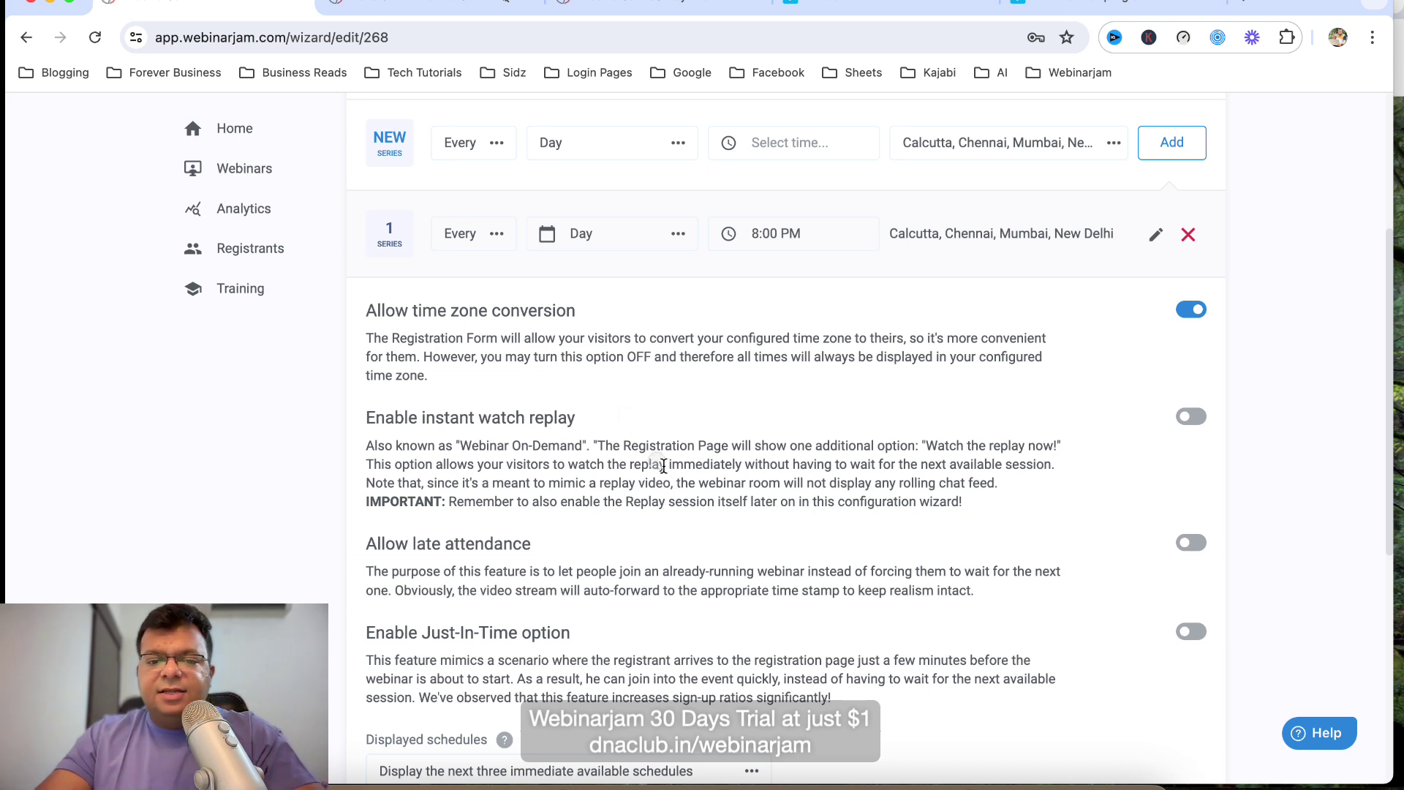
{"action": "scroll", "coordinate": [930, 462], "scroll_direction": "down", "scroll_amount": 1}
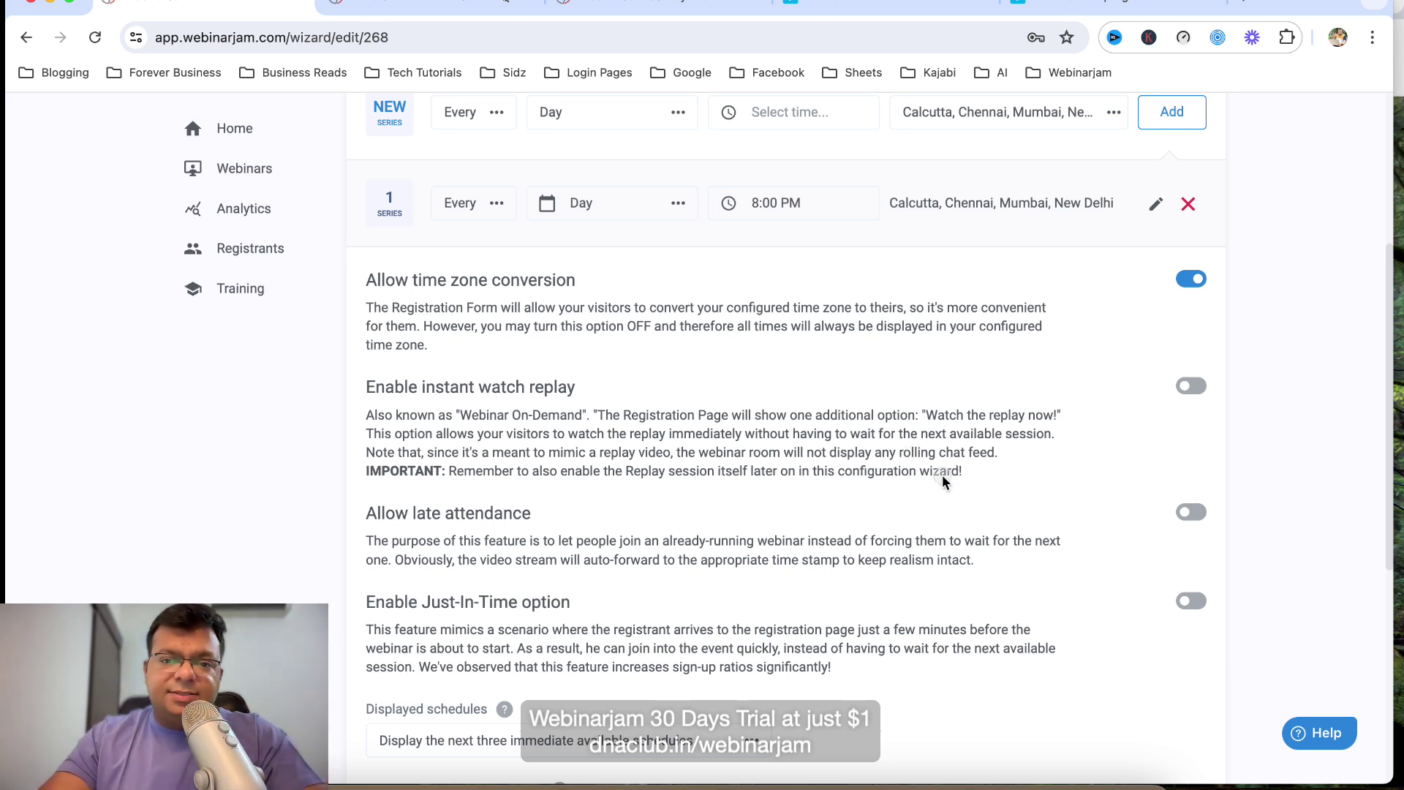
{"action": "scroll", "coordinate": [915, 439], "scroll_direction": "down", "scroll_amount": 1}
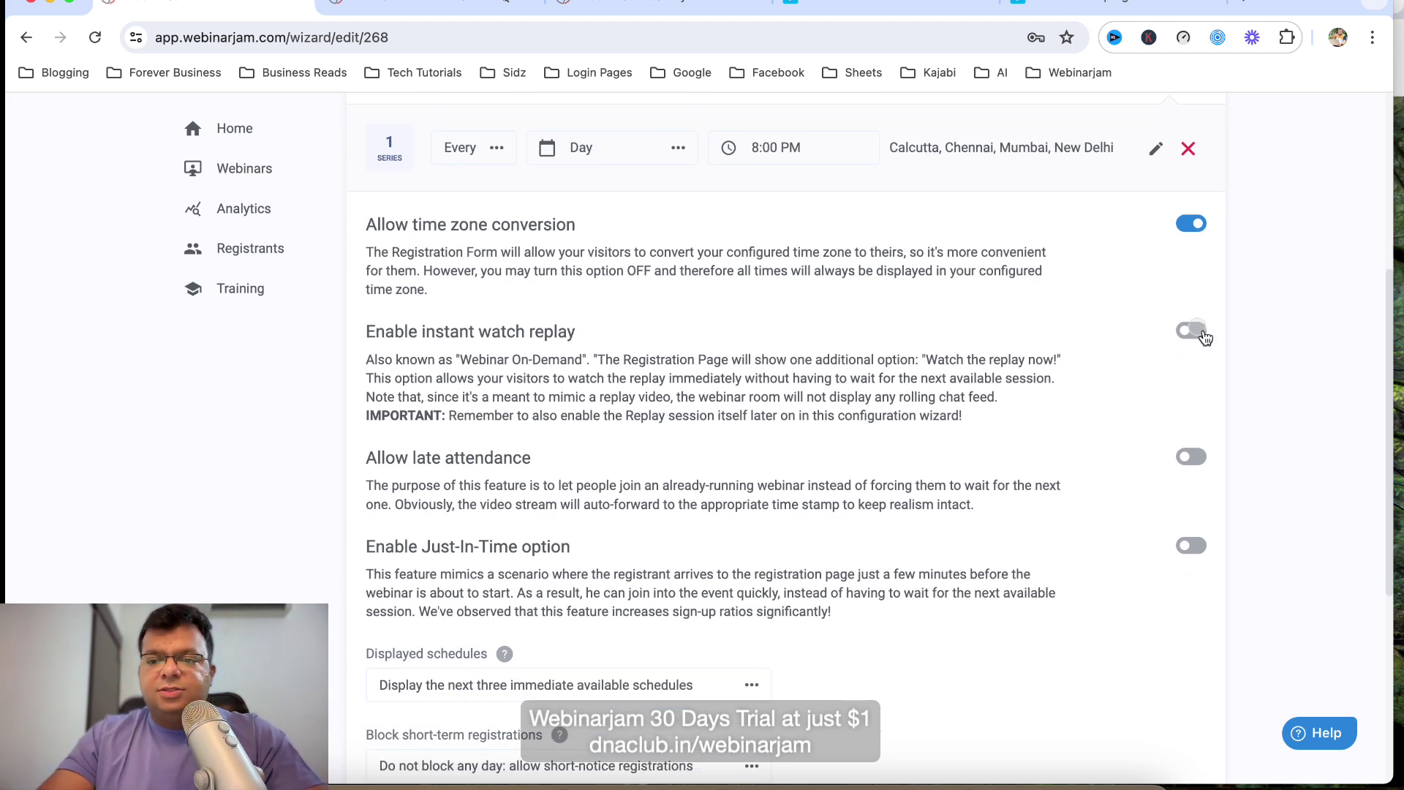
{"action": "mouse_move", "coordinate": [1182, 309]}
{"action": "left_mouse_down"}
{"action": "mouse_move", "coordinate": [1160, 357]}
{"action": "mouse_move", "coordinate": [1209, 314]}
{"action": "left_mouse_up"}
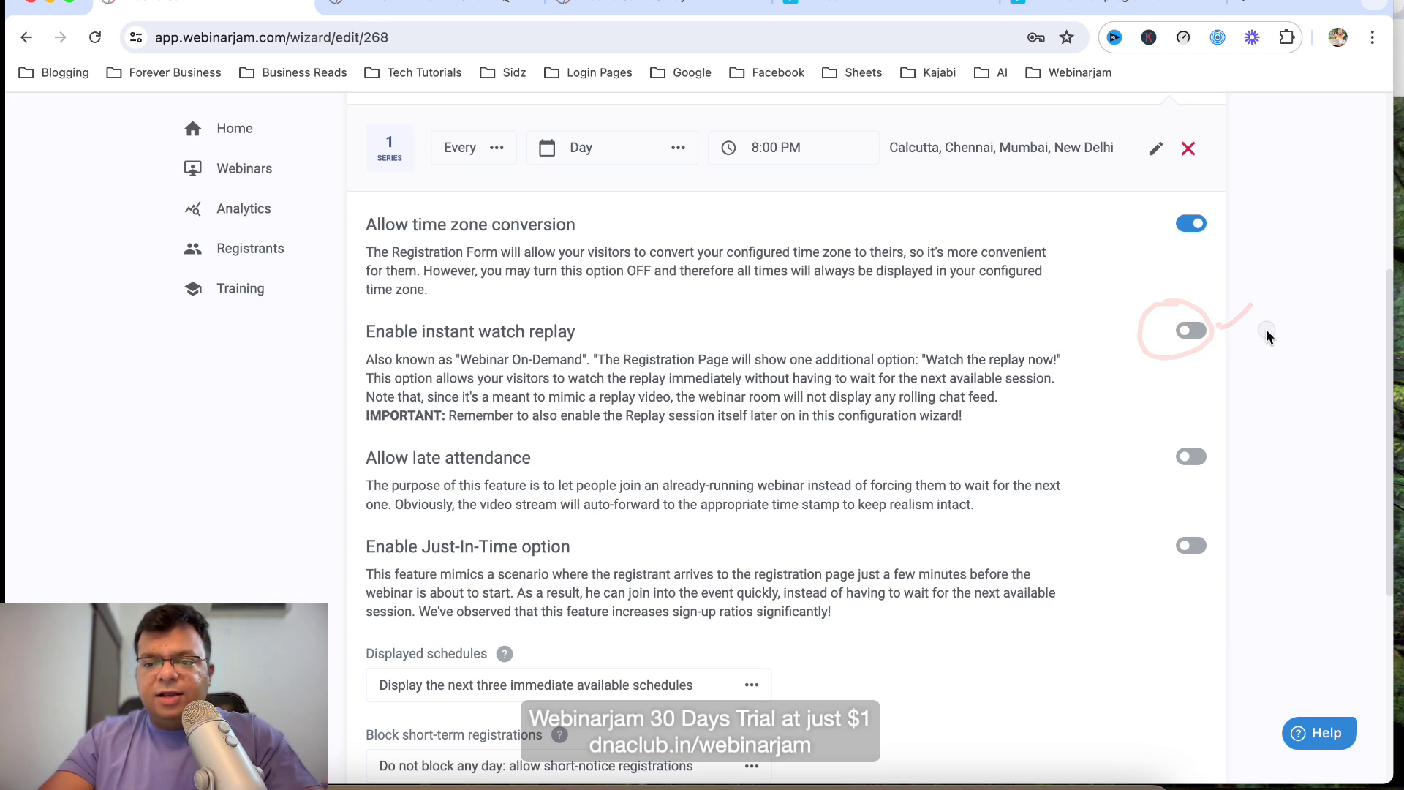
- Underline the Allow late attendance heading and switch late attendance on
{"action": "scroll", "coordinate": [403, 424], "scroll_direction": "down", "scroll_amount": 1}
{"action": "left_click_drag", "start_coordinate": [407, 430], "coordinate": [518, 423]}
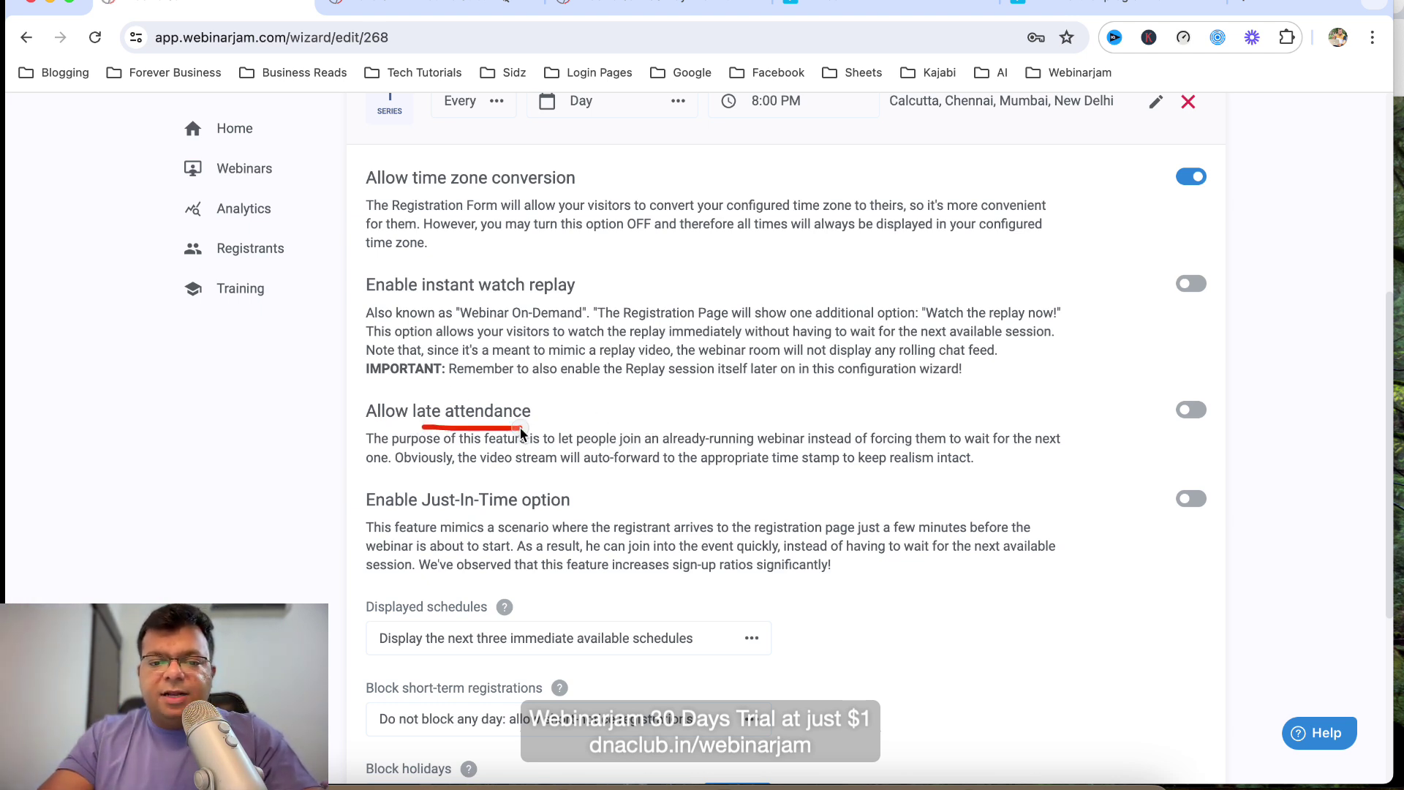
{"action": "left_click", "coordinate": [1191, 409]}
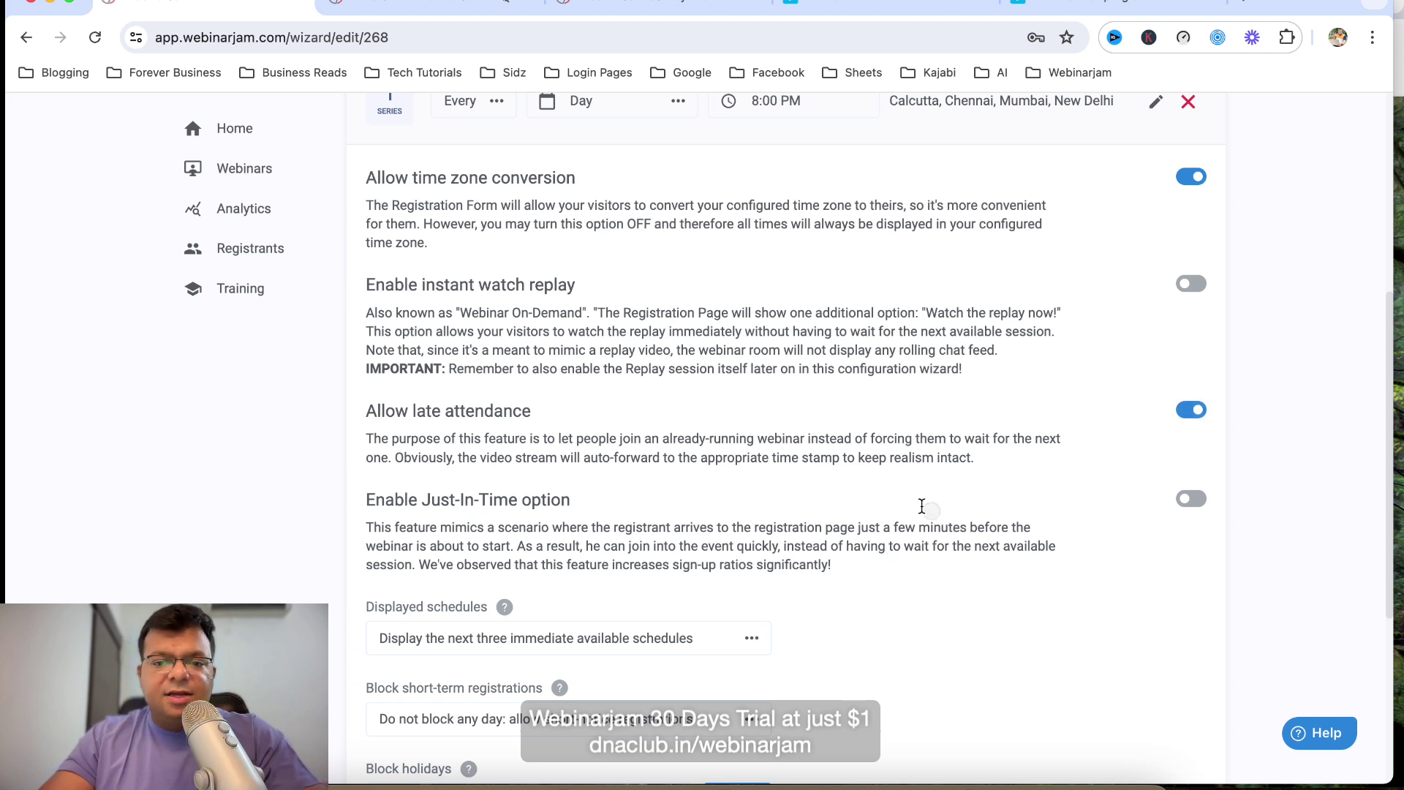
{"action": "scroll", "coordinate": [918, 502], "scroll_direction": "down", "scroll_amount": 2}
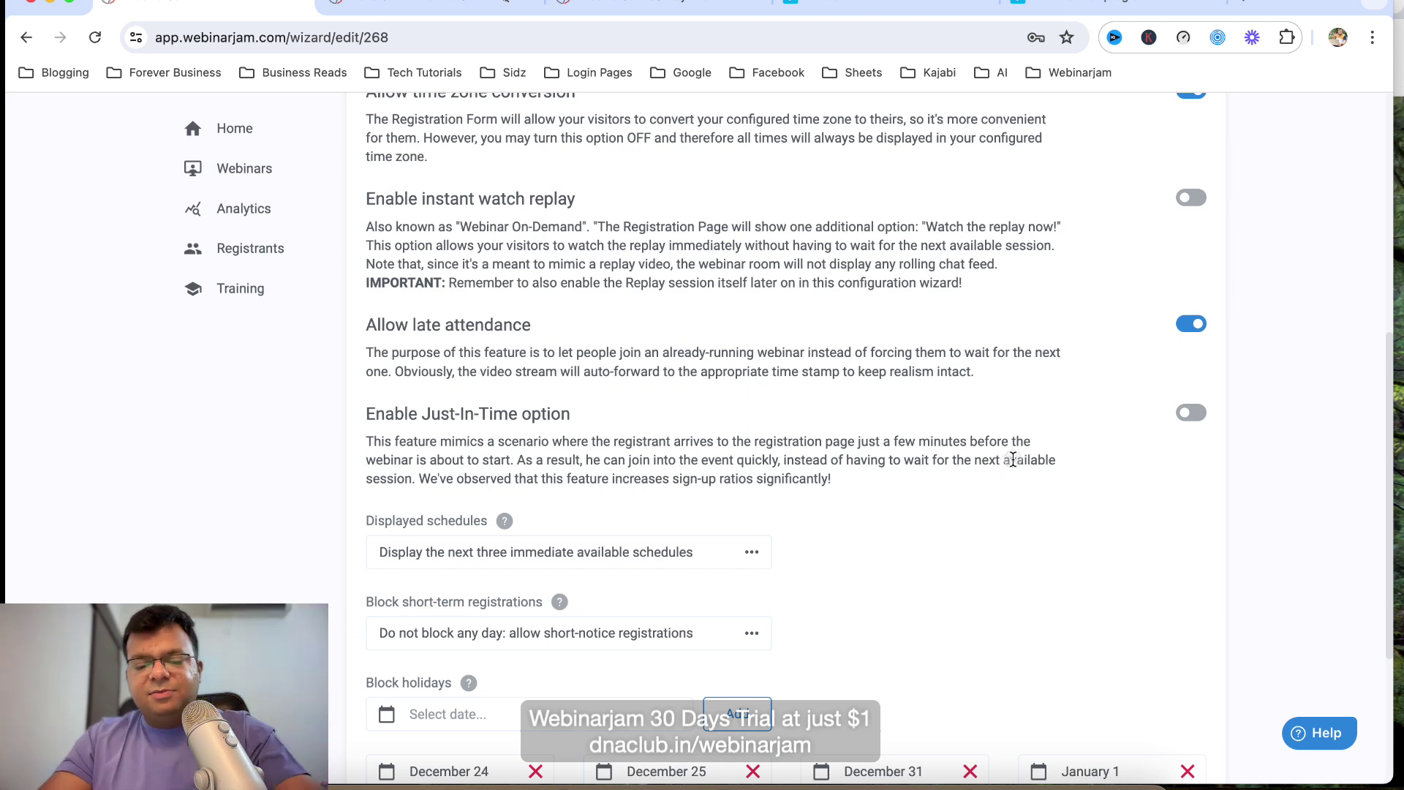
- Turn Just-In-Time on to preview its session interval choices, then turn it back off
{"action": "left_click", "coordinate": [1195, 414]}
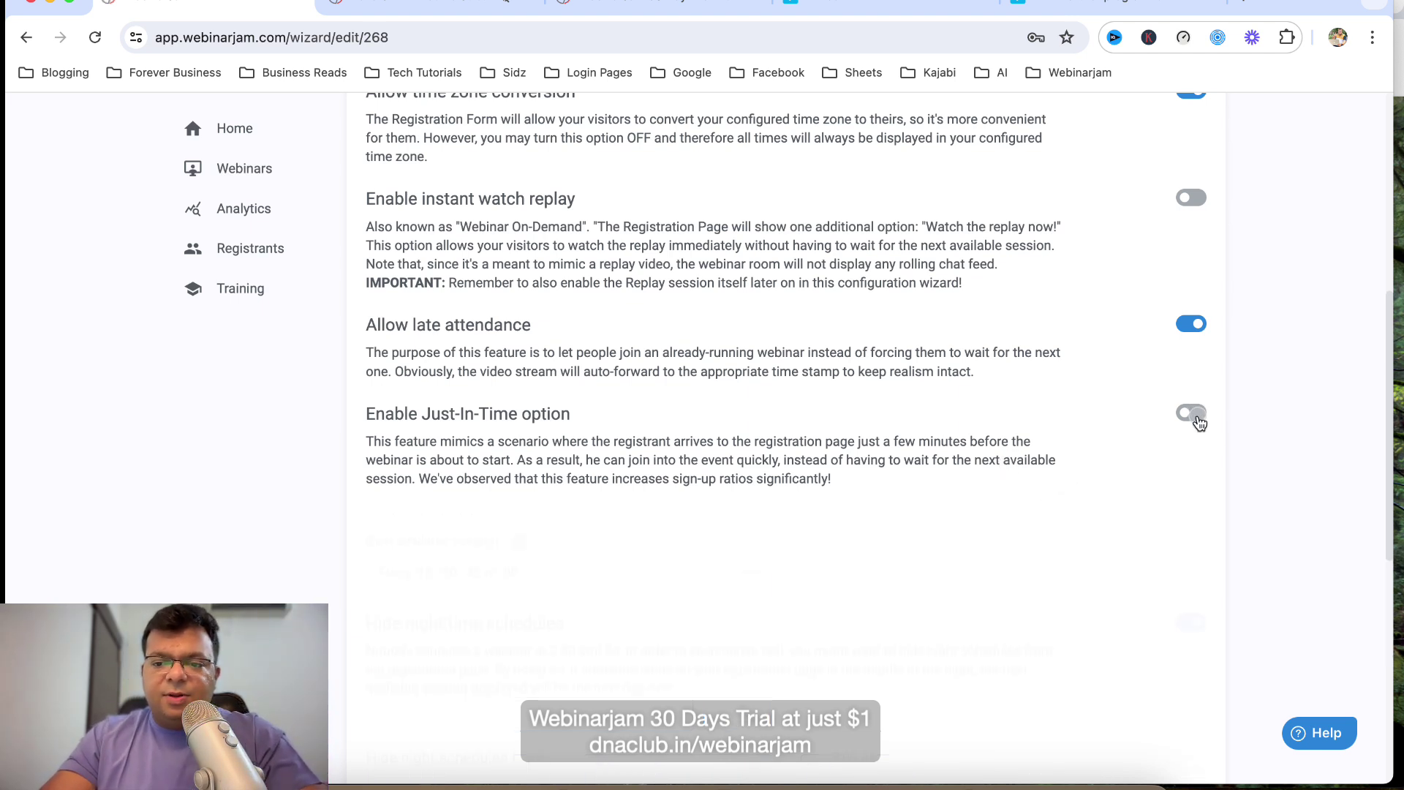
{"action": "scroll", "coordinate": [493, 538], "scroll_direction": "down", "scroll_amount": 2}
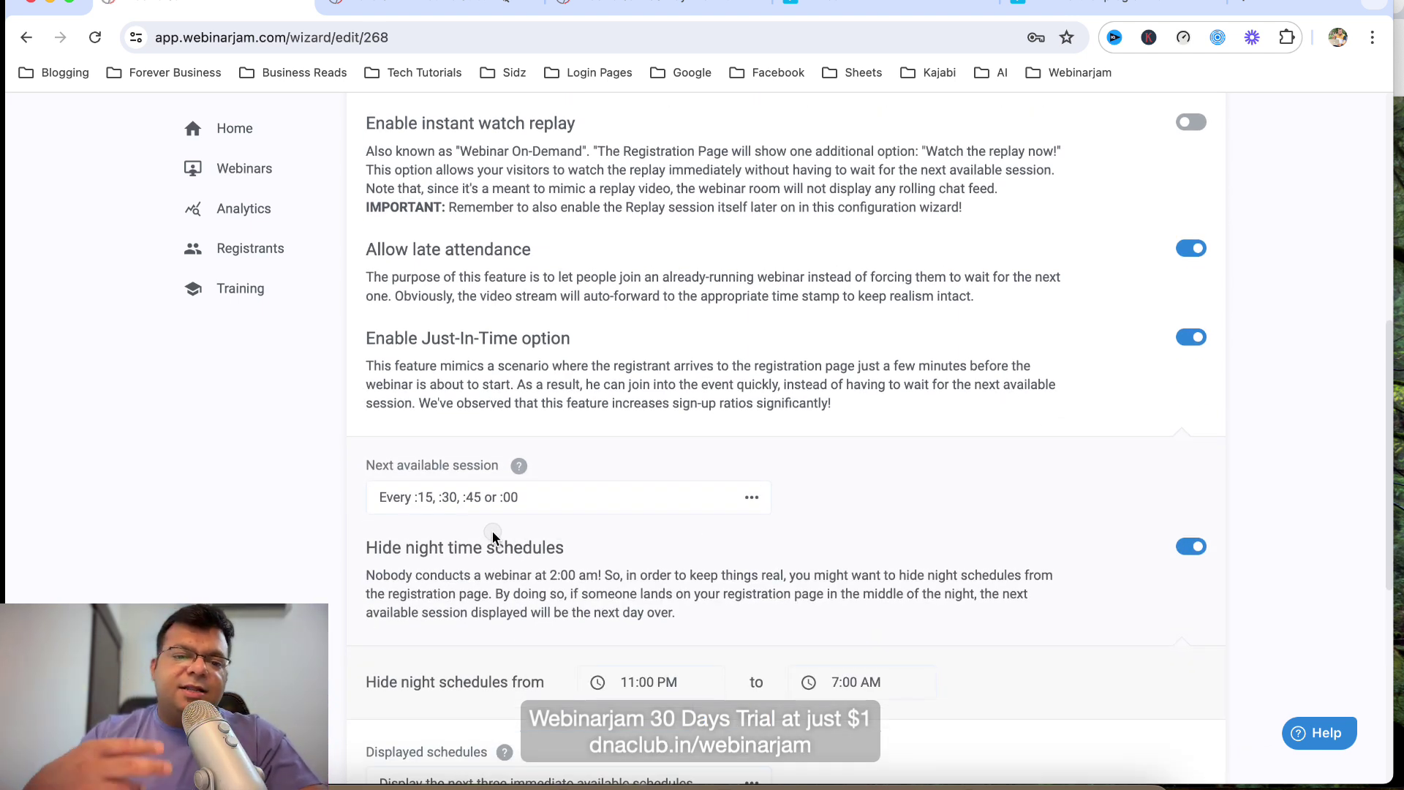
{"action": "left_click", "coordinate": [458, 506]}
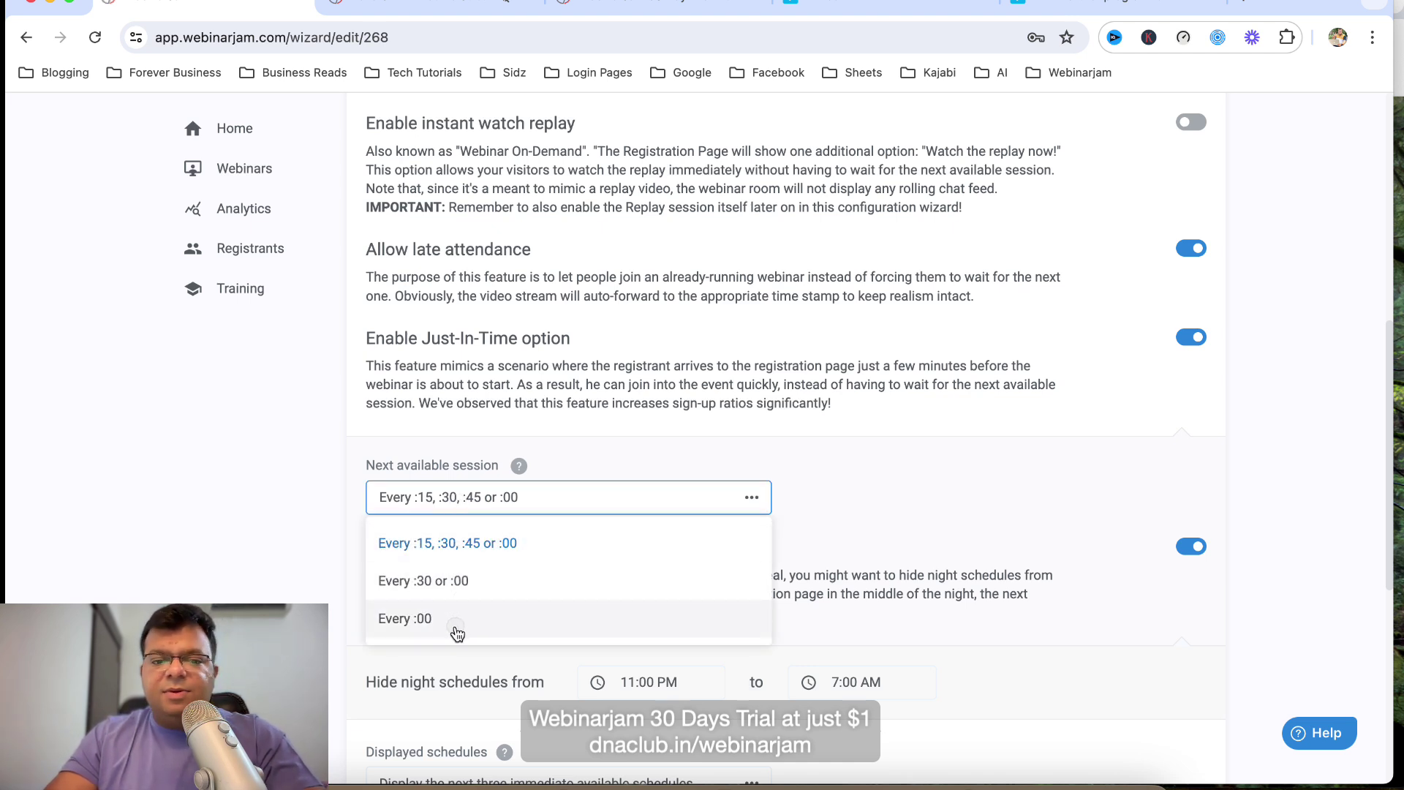
{"action": "left_click", "coordinate": [1188, 336]}
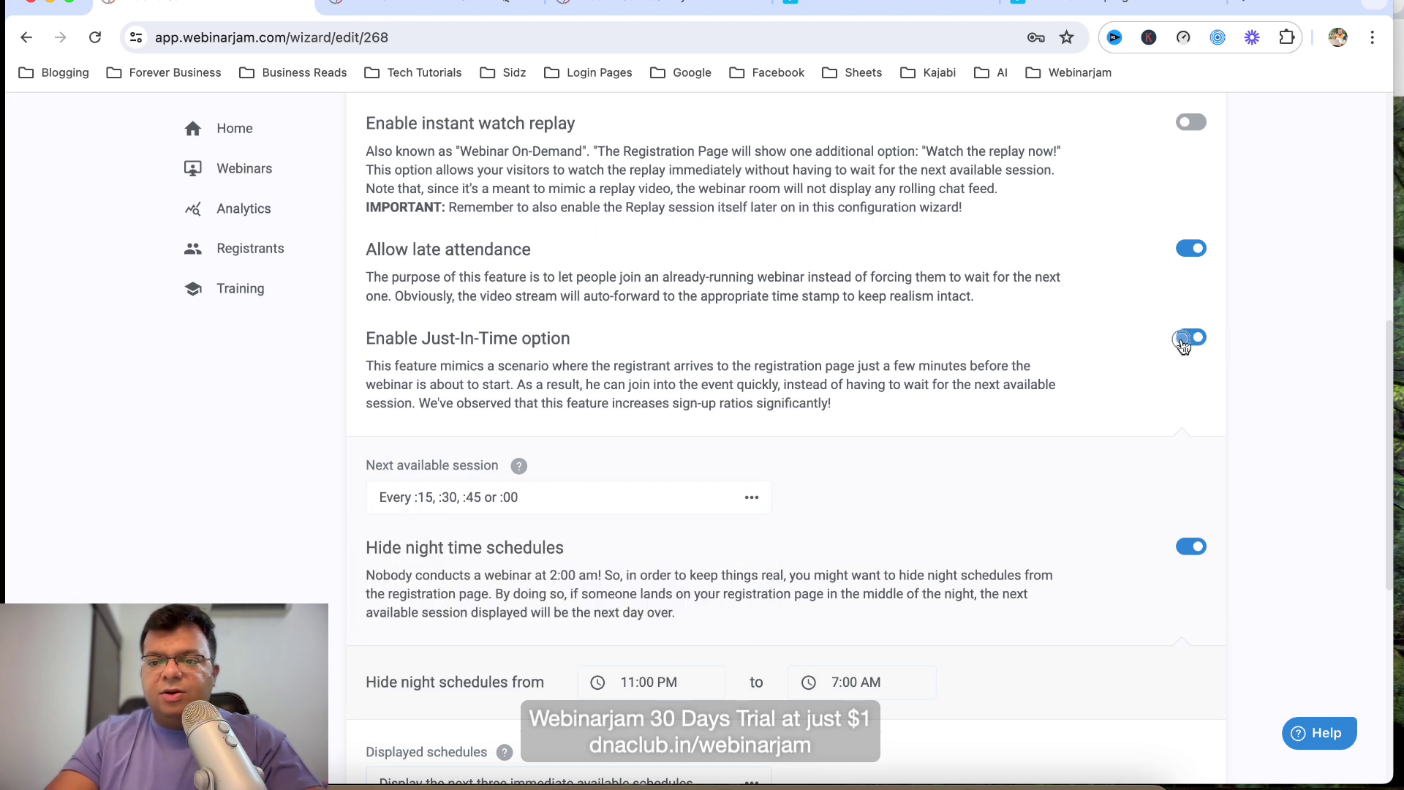
{"action": "scroll", "coordinate": [765, 515], "scroll_direction": "down", "scroll_amount": 1}
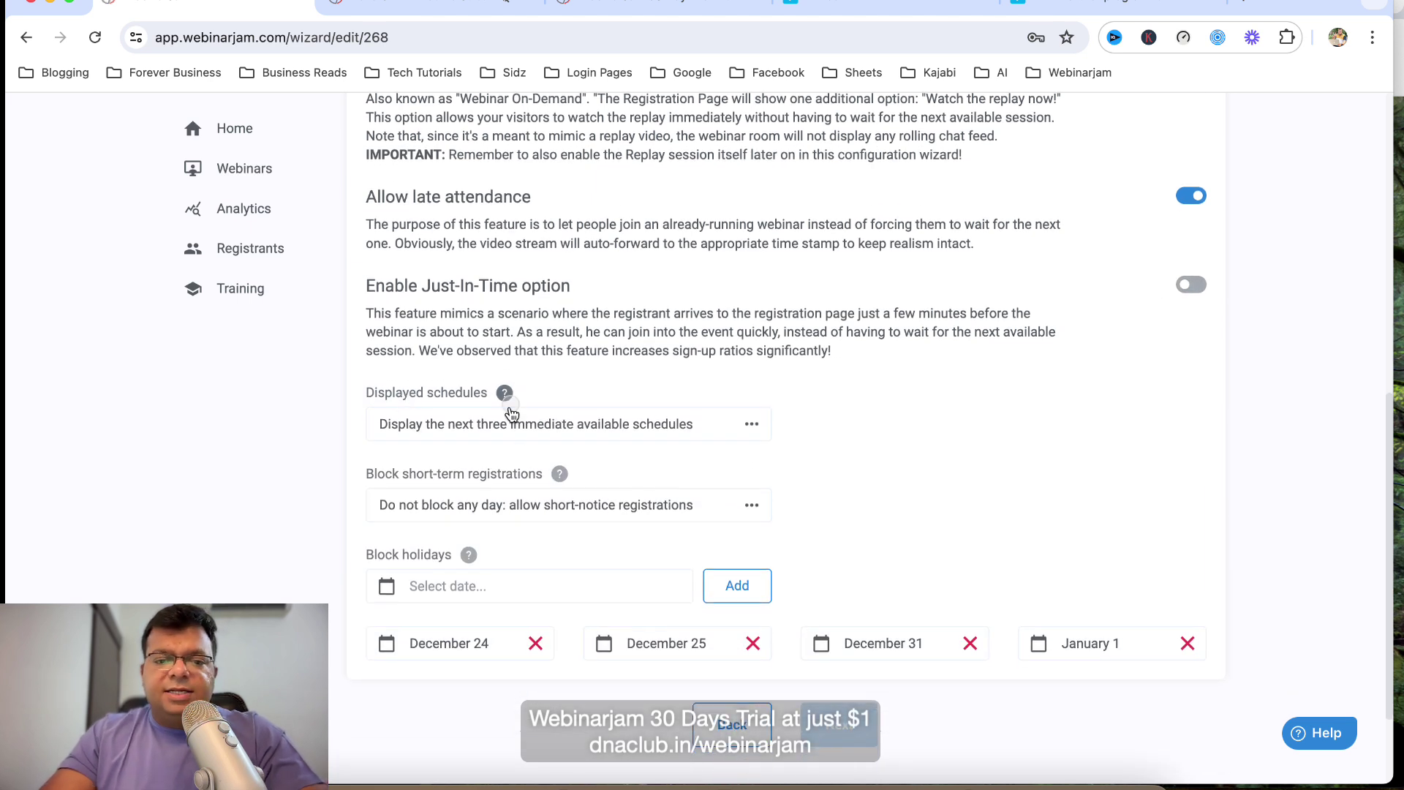
- Set Displayed schedules to 'Display only the next immediate available schedule', keep short-notice registrations allowed, and save
{"action": "left_click", "coordinate": [510, 432]}
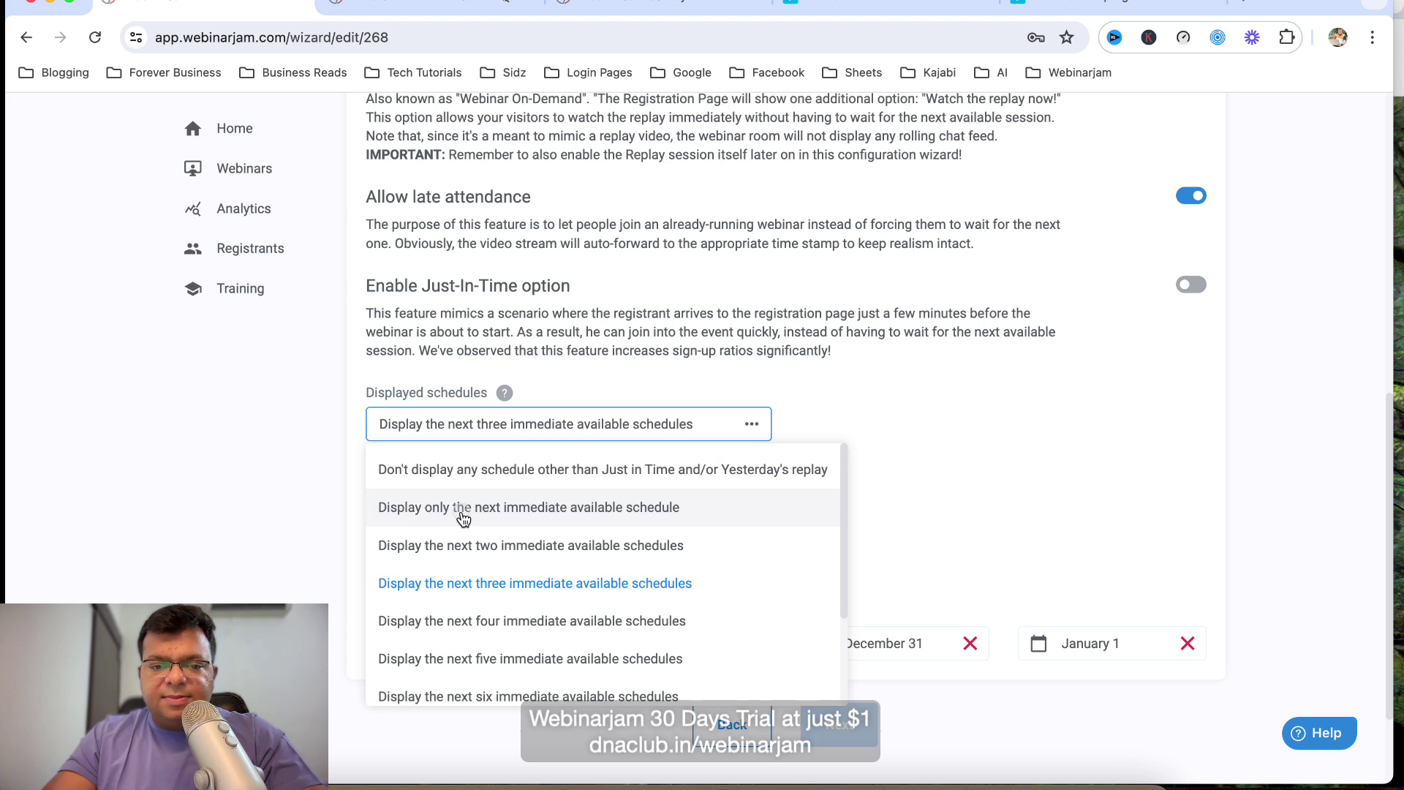
{"action": "left_click", "coordinate": [539, 515]}
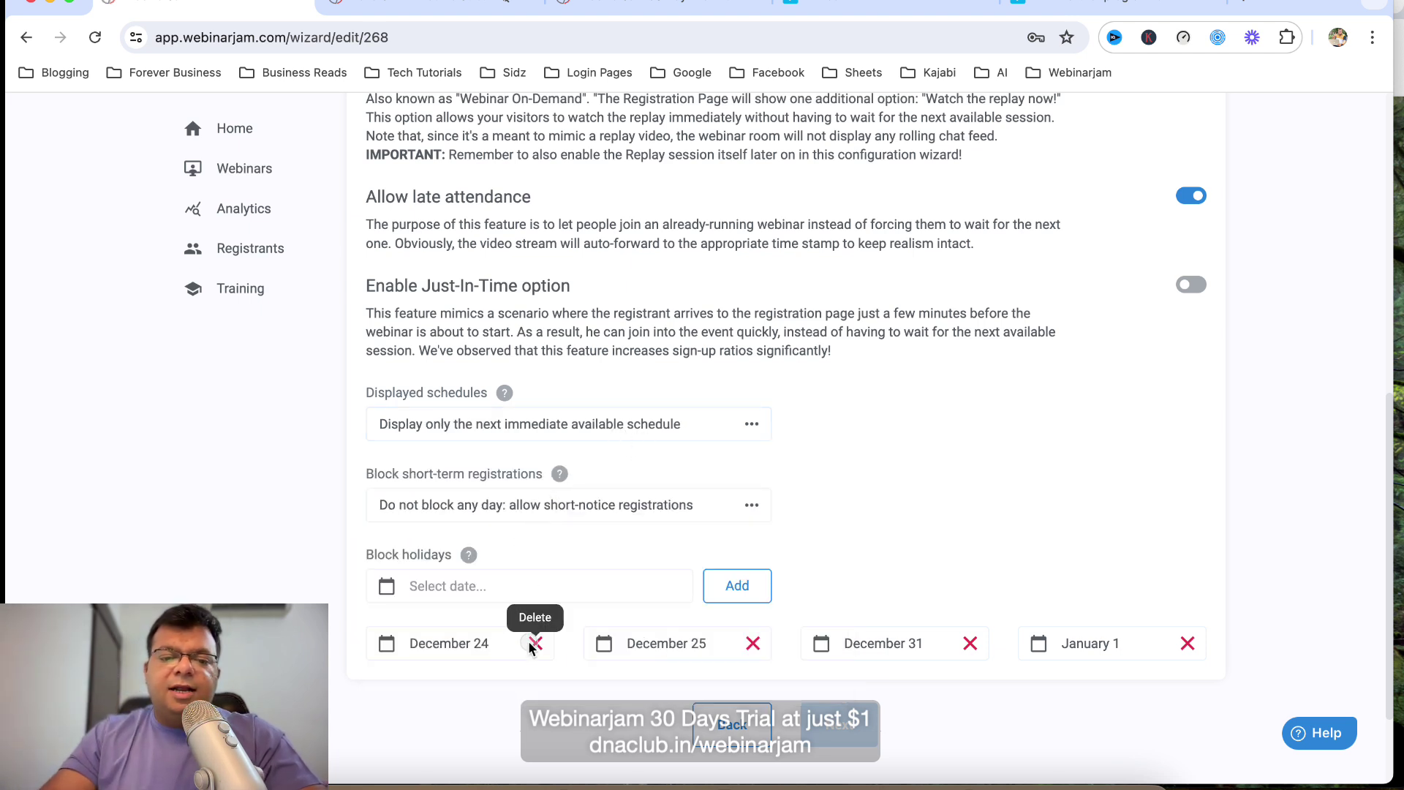
{"action": "left_click", "coordinate": [494, 516]}
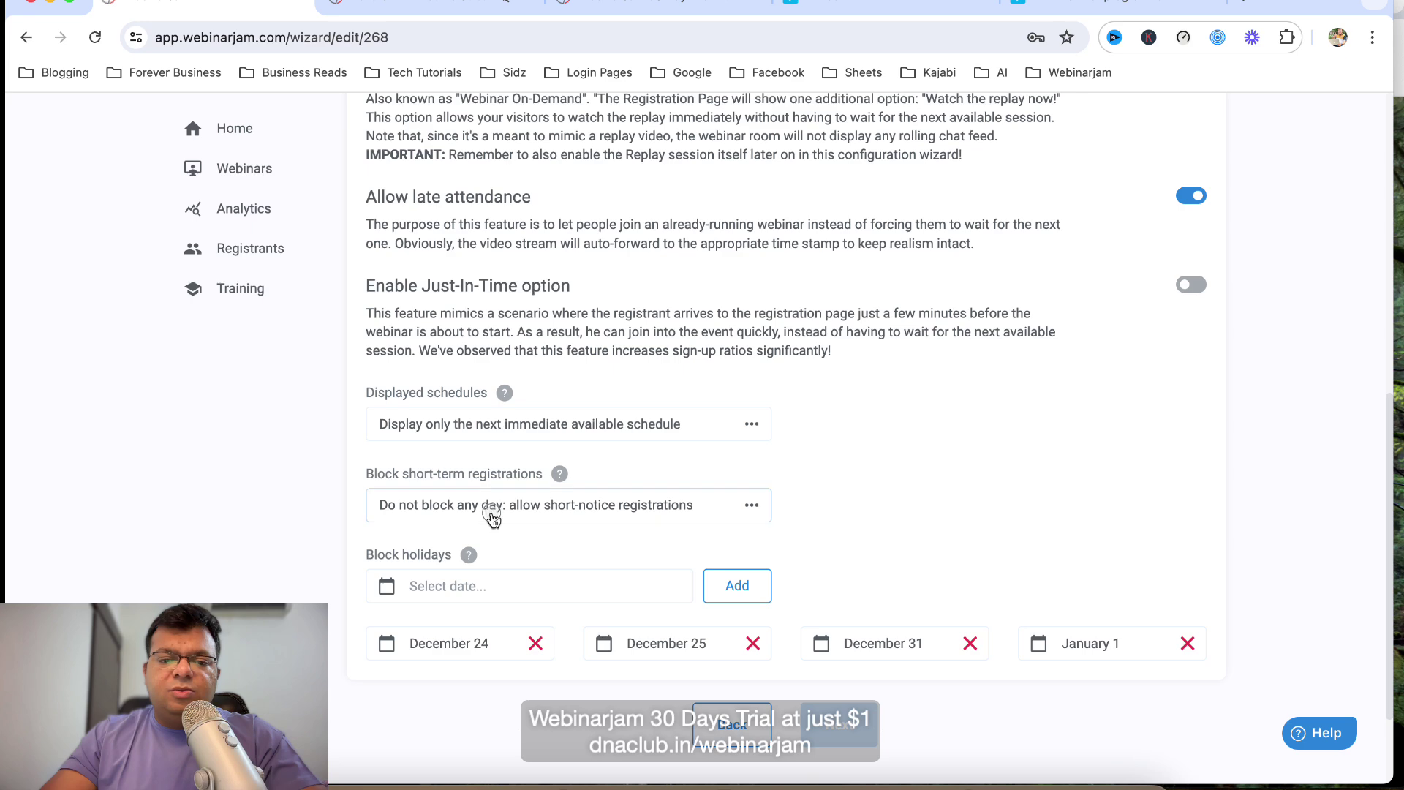
{"action": "left_click", "coordinate": [1249, 447]}
{"action": "scroll", "coordinate": [1291, 533], "scroll_direction": "up", "scroll_amount": 10}
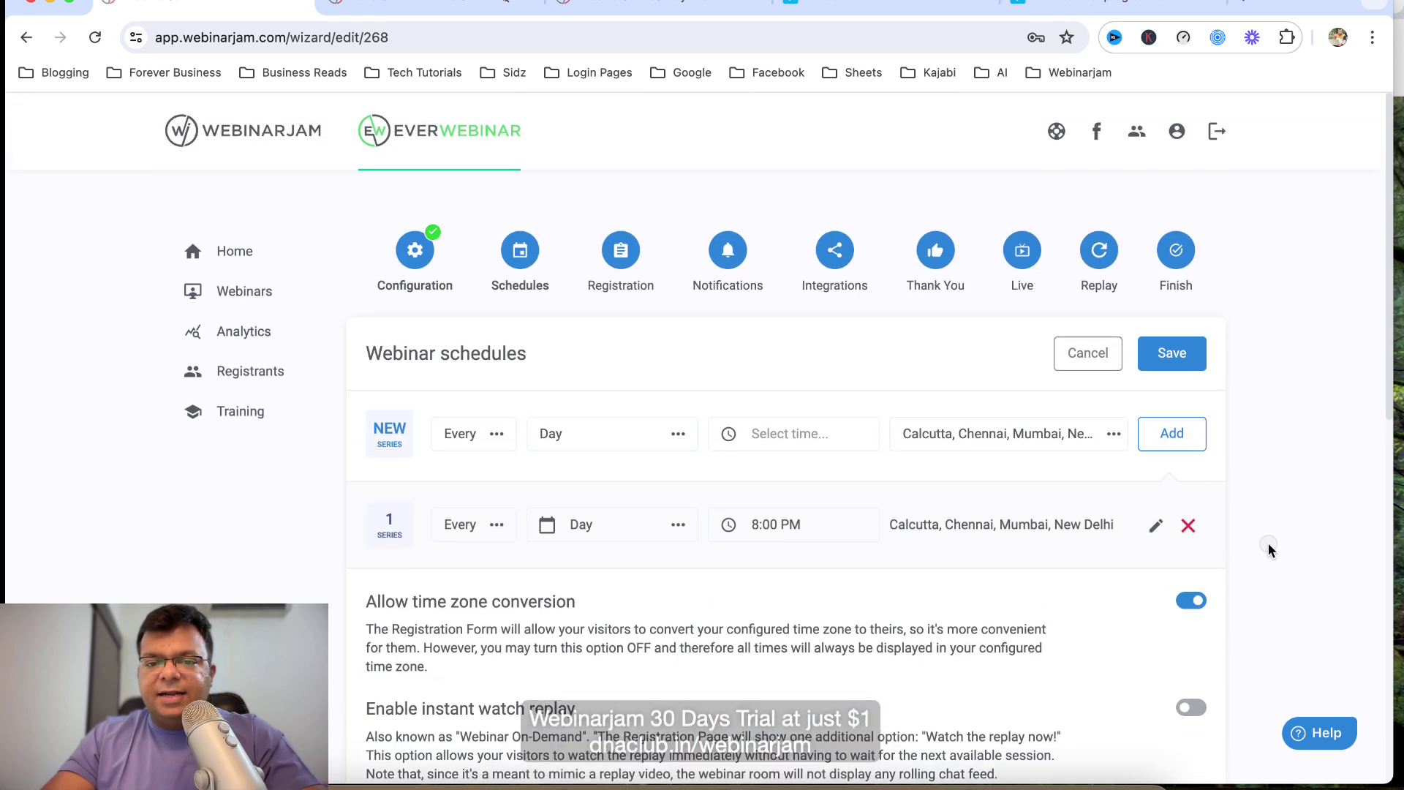
{"action": "left_click", "coordinate": [1173, 352]}
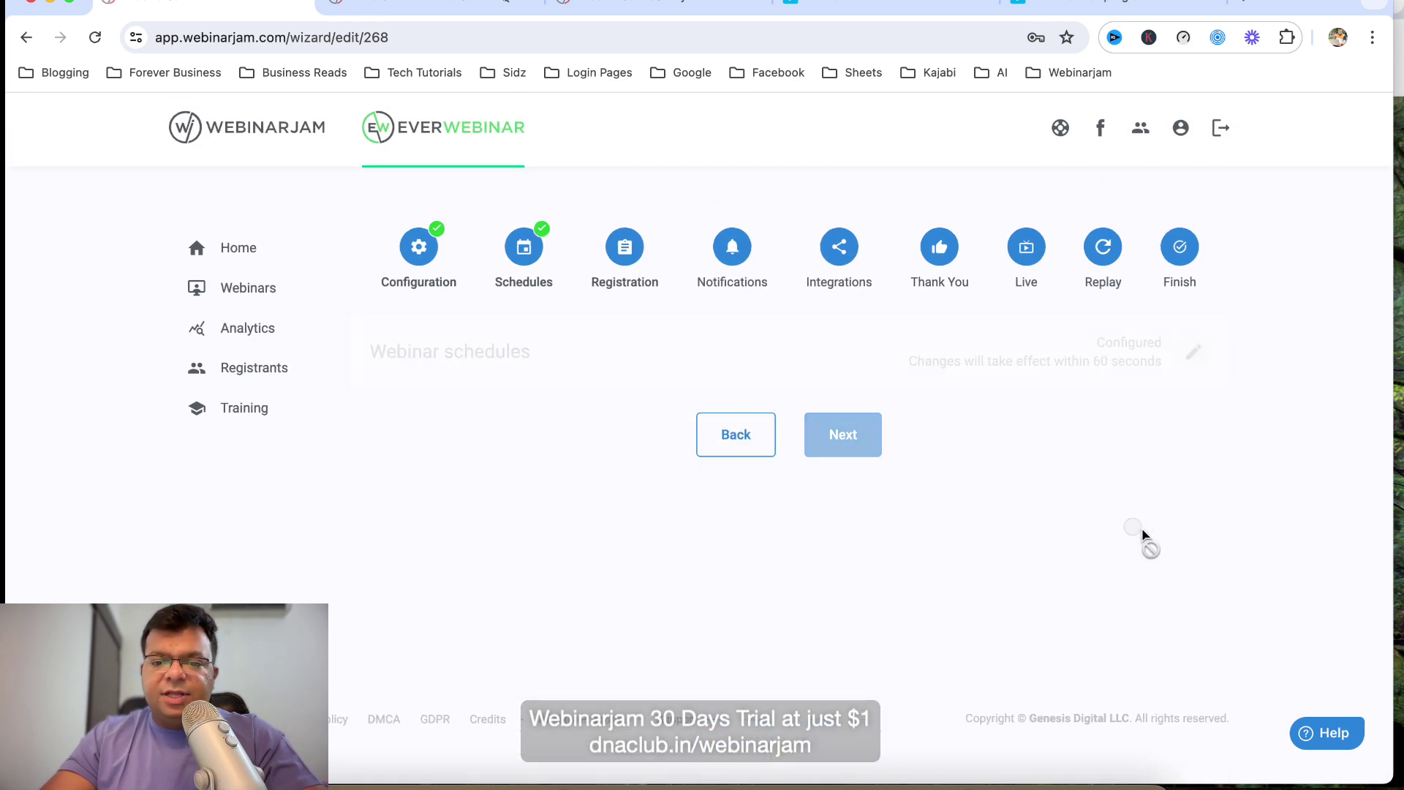
- Open the Registration page design step, browse the template gallery, and customize the selected template
{"action": "left_click", "coordinate": [1190, 350]}
{"action": "scroll", "coordinate": [815, 548], "scroll_direction": "down", "scroll_amount": 3}
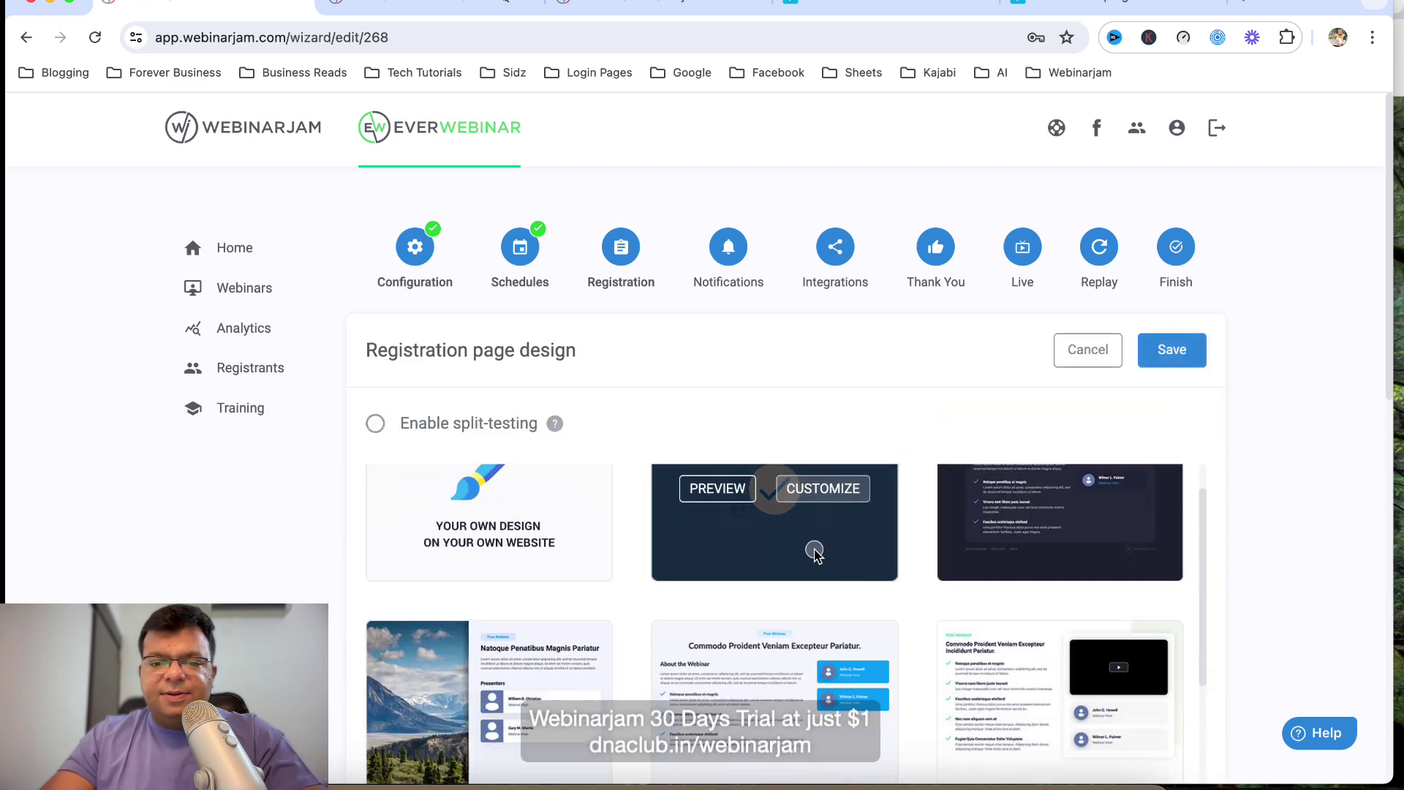
{"action": "scroll", "coordinate": [1057, 625], "scroll_direction": "up", "scroll_amount": 3}
{"action": "scroll", "coordinate": [1249, 529], "scroll_direction": "down", "scroll_amount": 3}
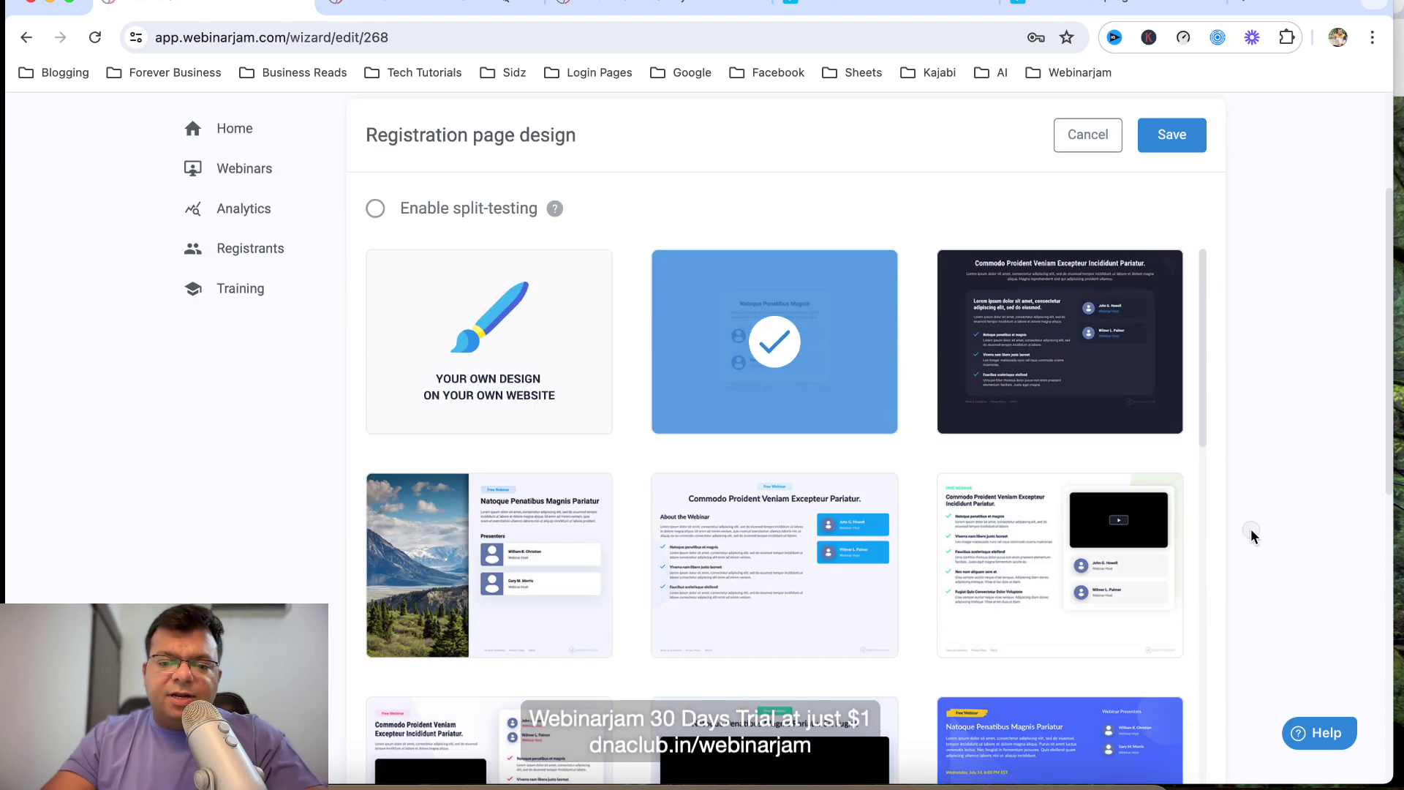
{"action": "scroll", "coordinate": [1090, 480], "scroll_direction": "down", "scroll_amount": 3}
{"action": "scroll", "coordinate": [907, 445], "scroll_direction": "down", "scroll_amount": 6}
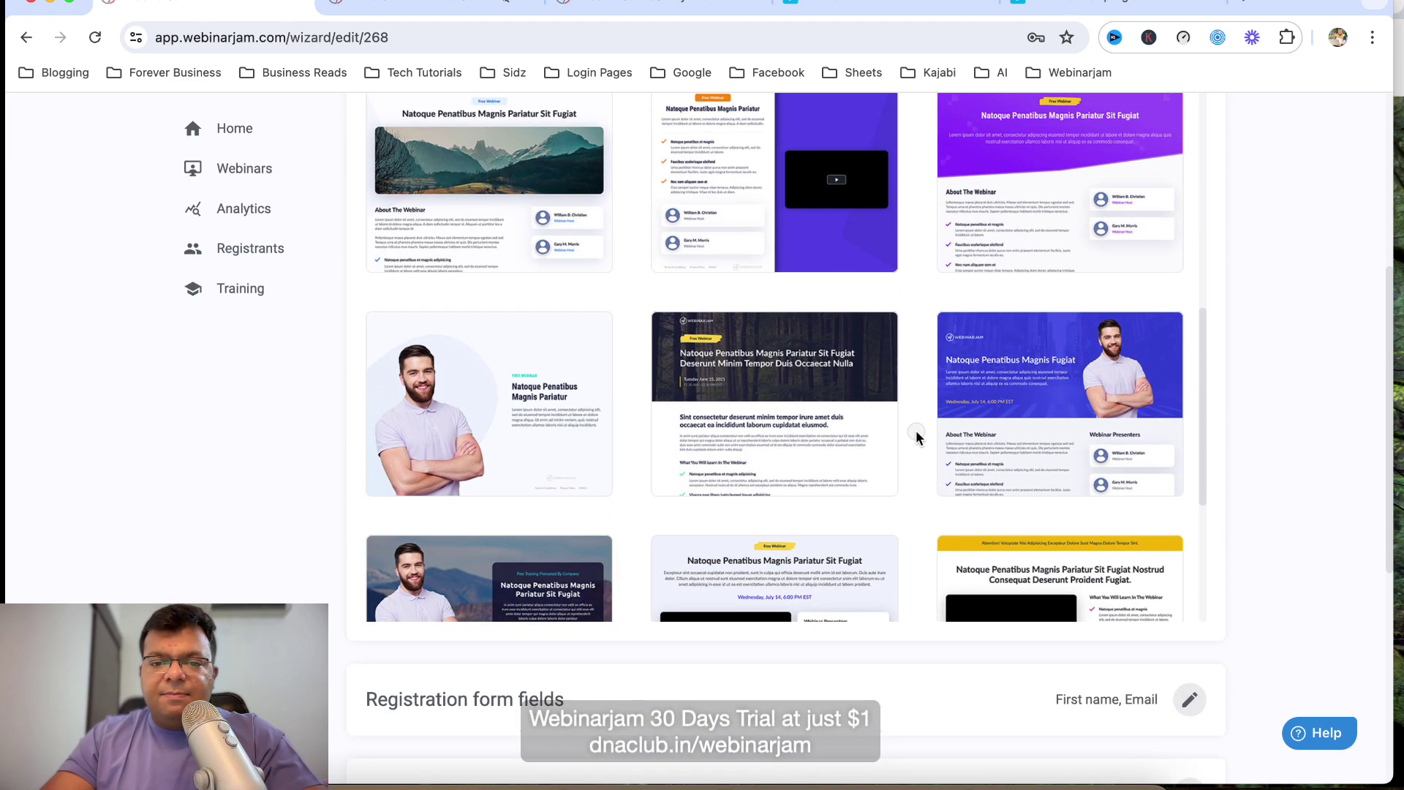
{"action": "scroll", "coordinate": [784, 354], "scroll_direction": "up", "scroll_amount": 2}
{"action": "left_click", "coordinate": [519, 289]}
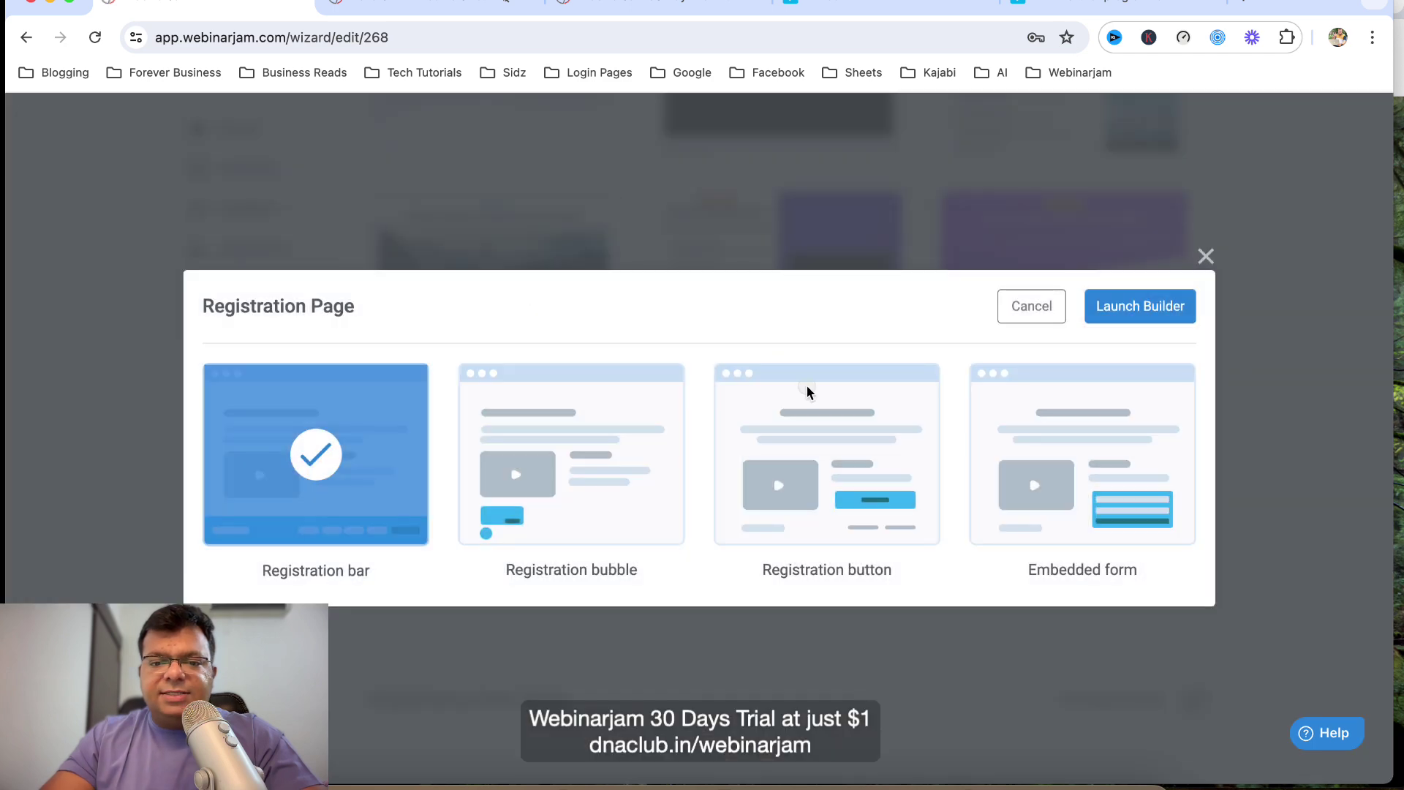
- Pick the 'Embedded form' registration page layout and launch its page builder
{"action": "left_click", "coordinate": [1045, 446]}
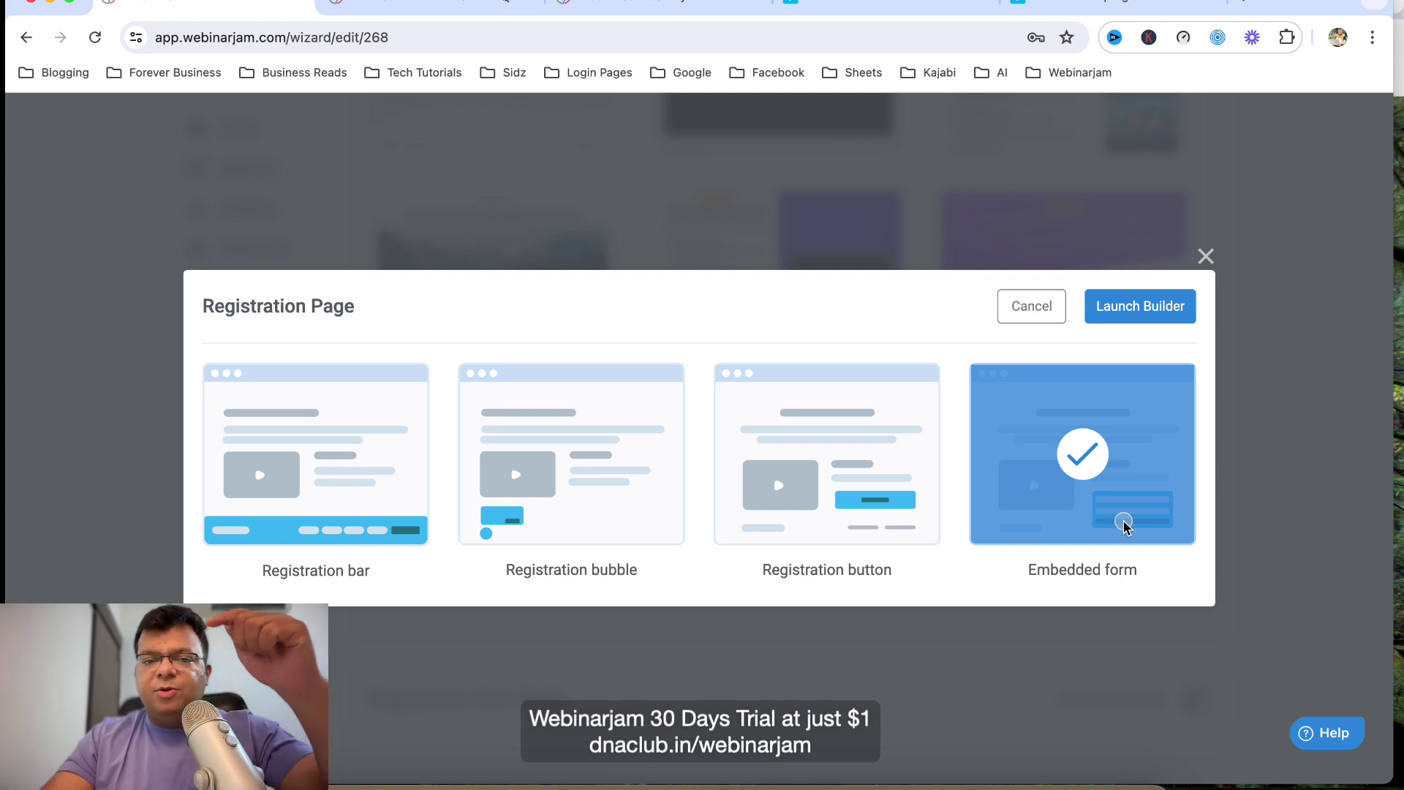
{"action": "left_click", "coordinate": [1134, 313]}
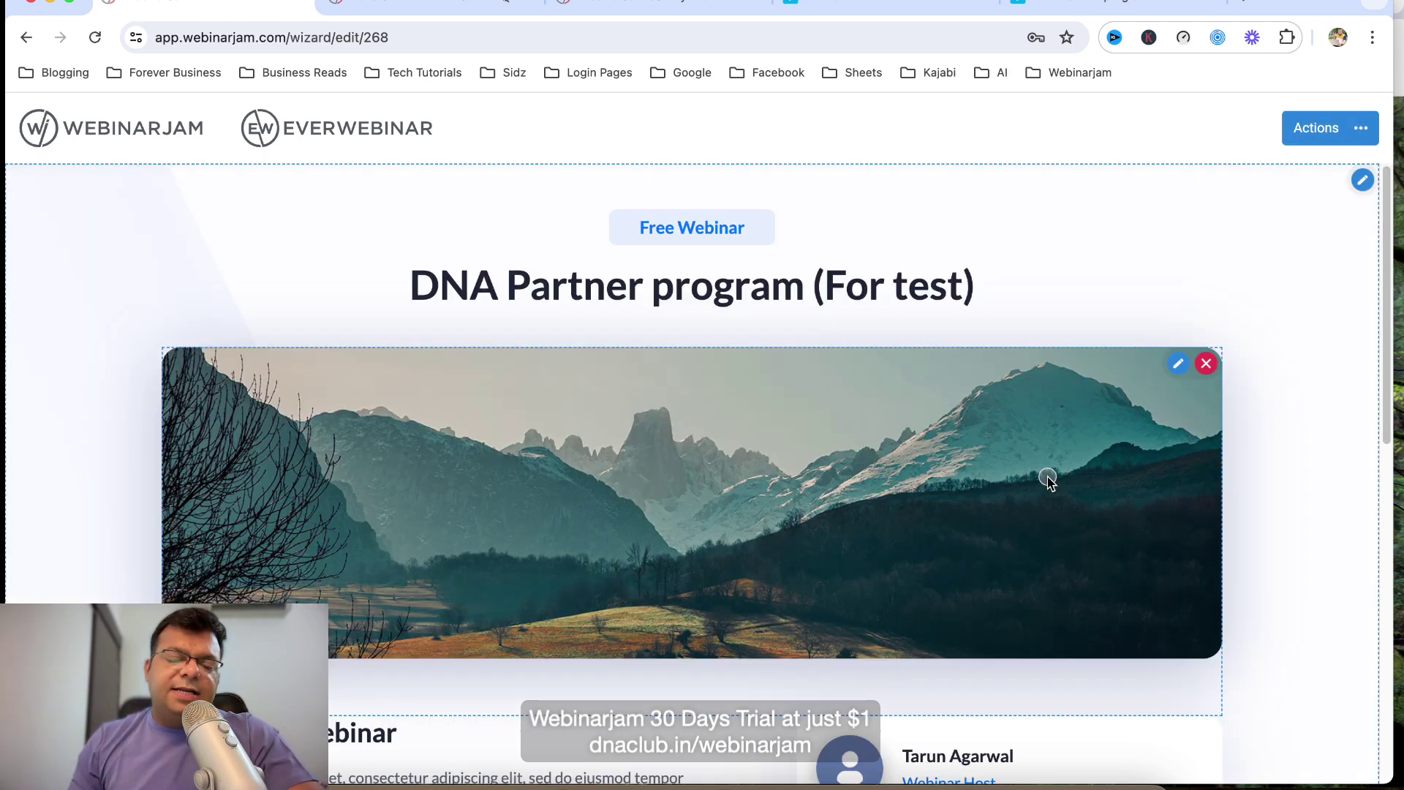
- Open the file picker for the registration page's hero image, showing the Desktop folder
{"action": "scroll", "coordinate": [1047, 480], "scroll_direction": "down", "scroll_amount": 6}
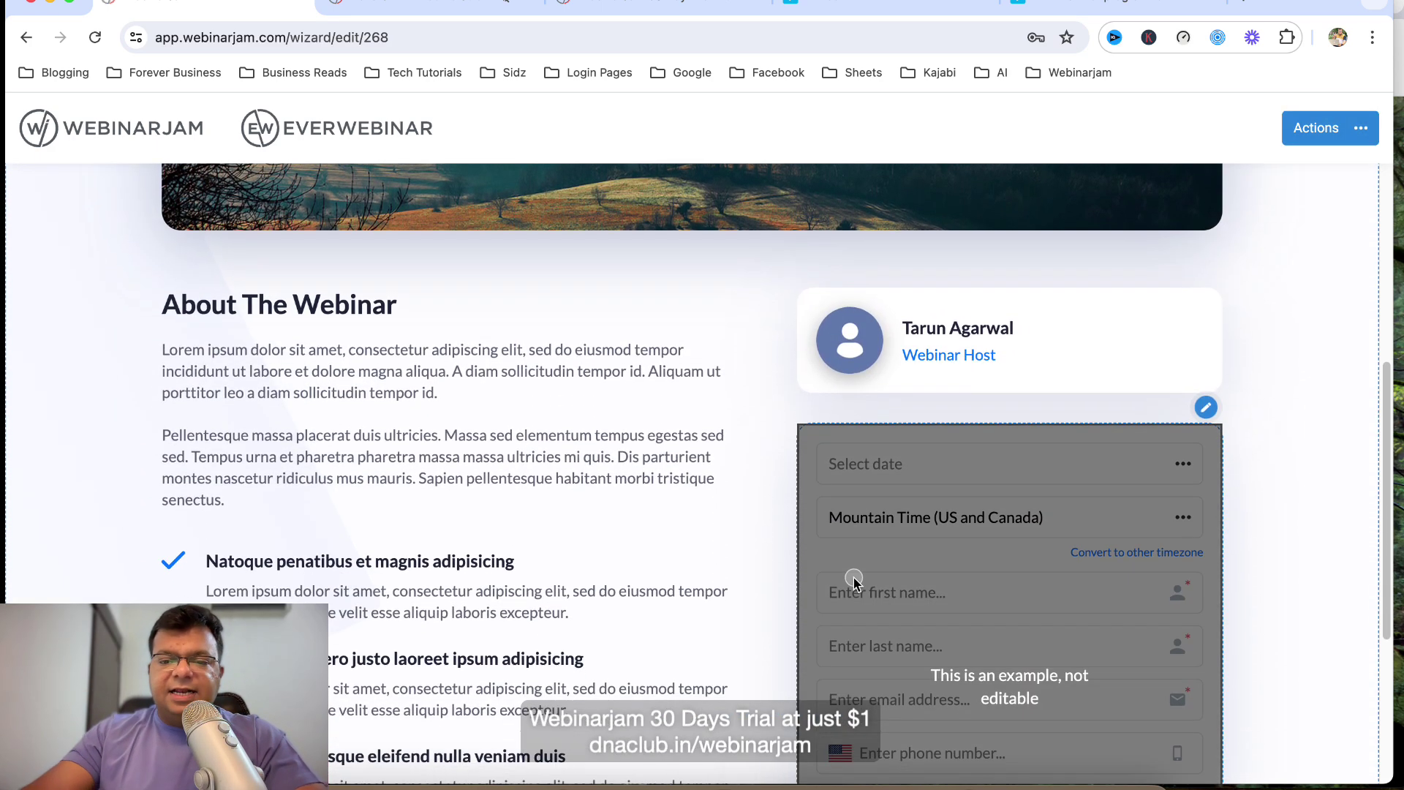
{"action": "scroll", "coordinate": [695, 477], "scroll_direction": "down", "scroll_amount": 2}
{"action": "scroll", "coordinate": [718, 449], "scroll_direction": "up", "scroll_amount": 8}
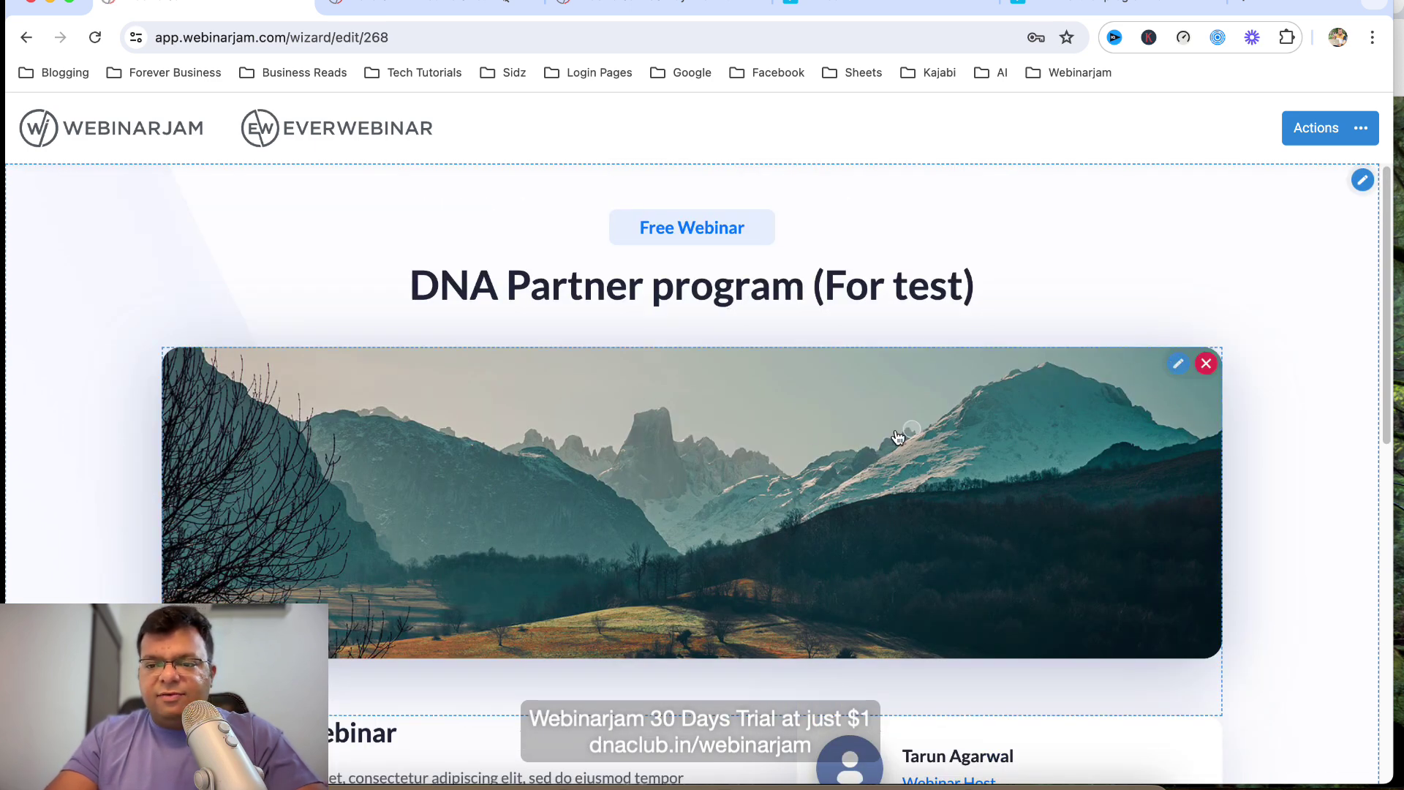
{"action": "left_click", "coordinate": [721, 350]}
{"action": "left_click", "coordinate": [380, 265]}
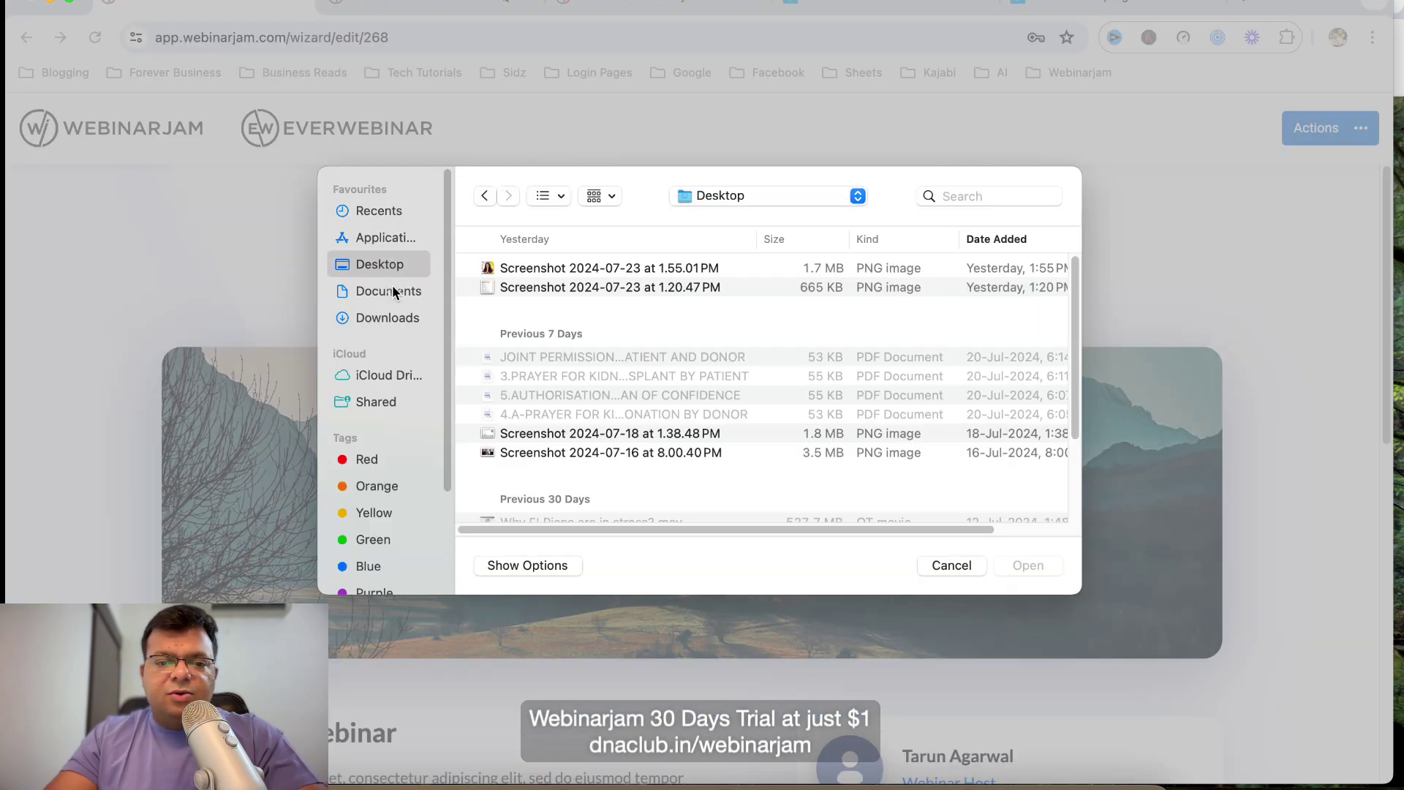
- Upload the WhatsApp Image JPEG from the Downloads folder as the new hero image
{"action": "left_click", "coordinate": [393, 290]}
{"action": "left_click", "coordinate": [354, 319]}
{"action": "scroll", "coordinate": [594, 378], "scroll_direction": "down", "scroll_amount": 5}
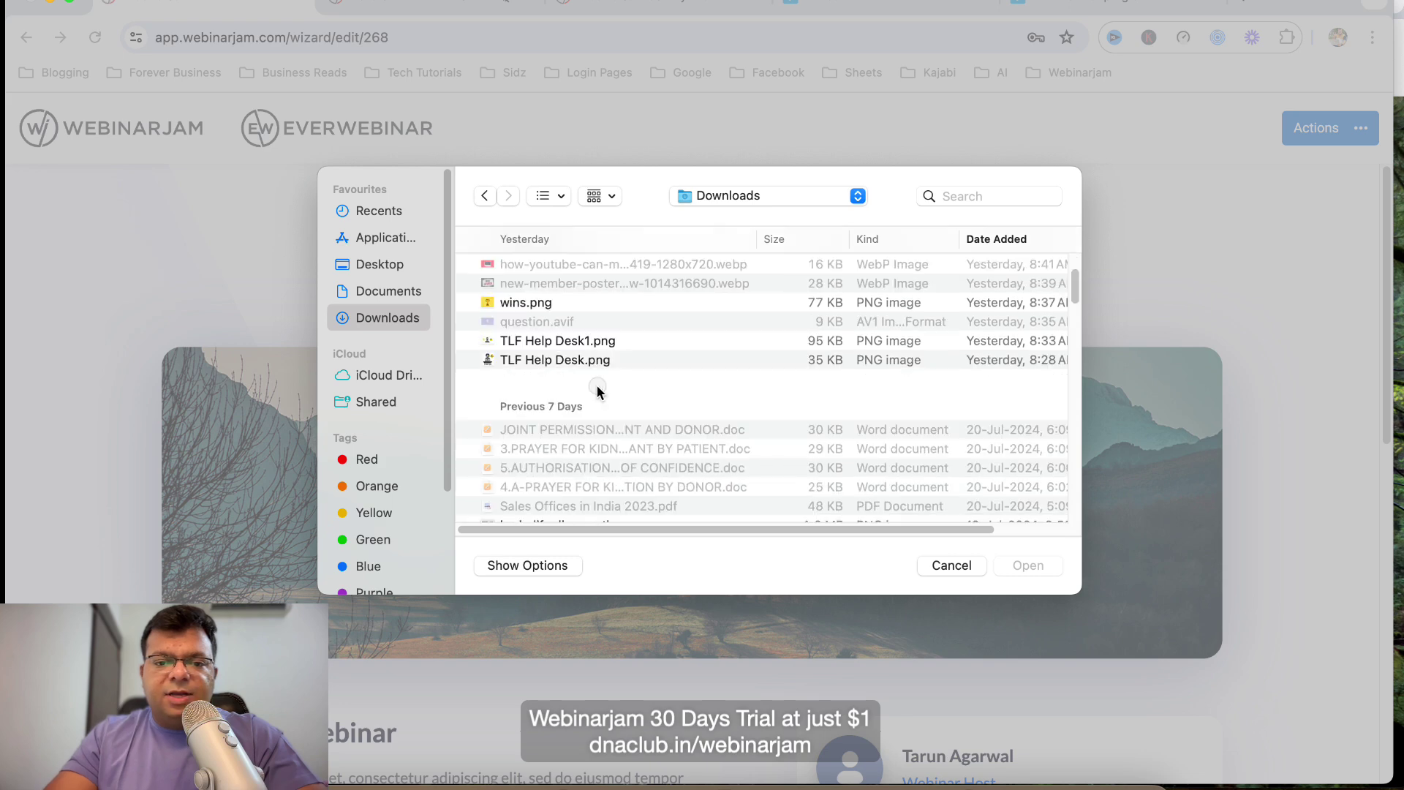
{"action": "scroll", "coordinate": [590, 424], "scroll_direction": "down", "scroll_amount": 5}
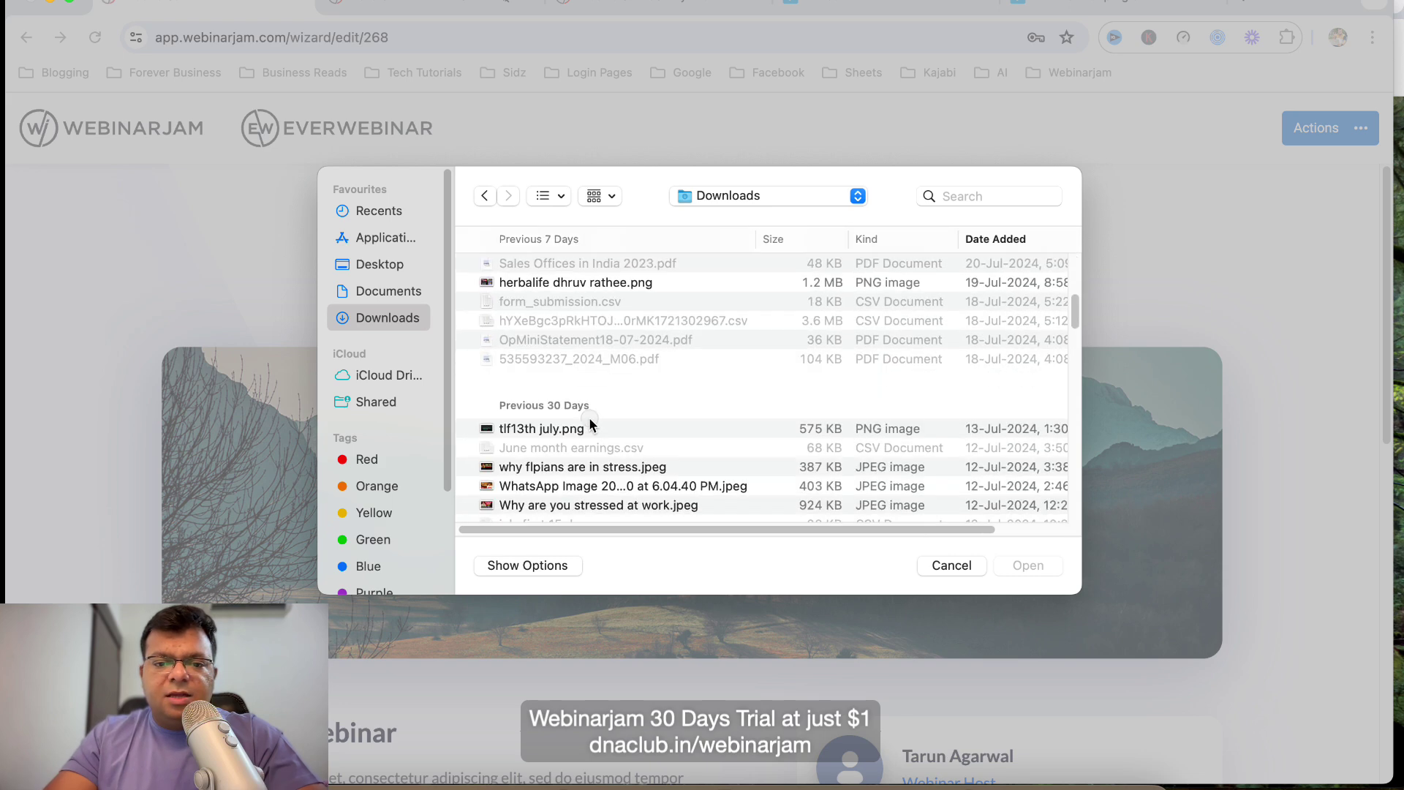
{"action": "scroll", "coordinate": [557, 452], "scroll_direction": "down", "scroll_amount": 2}
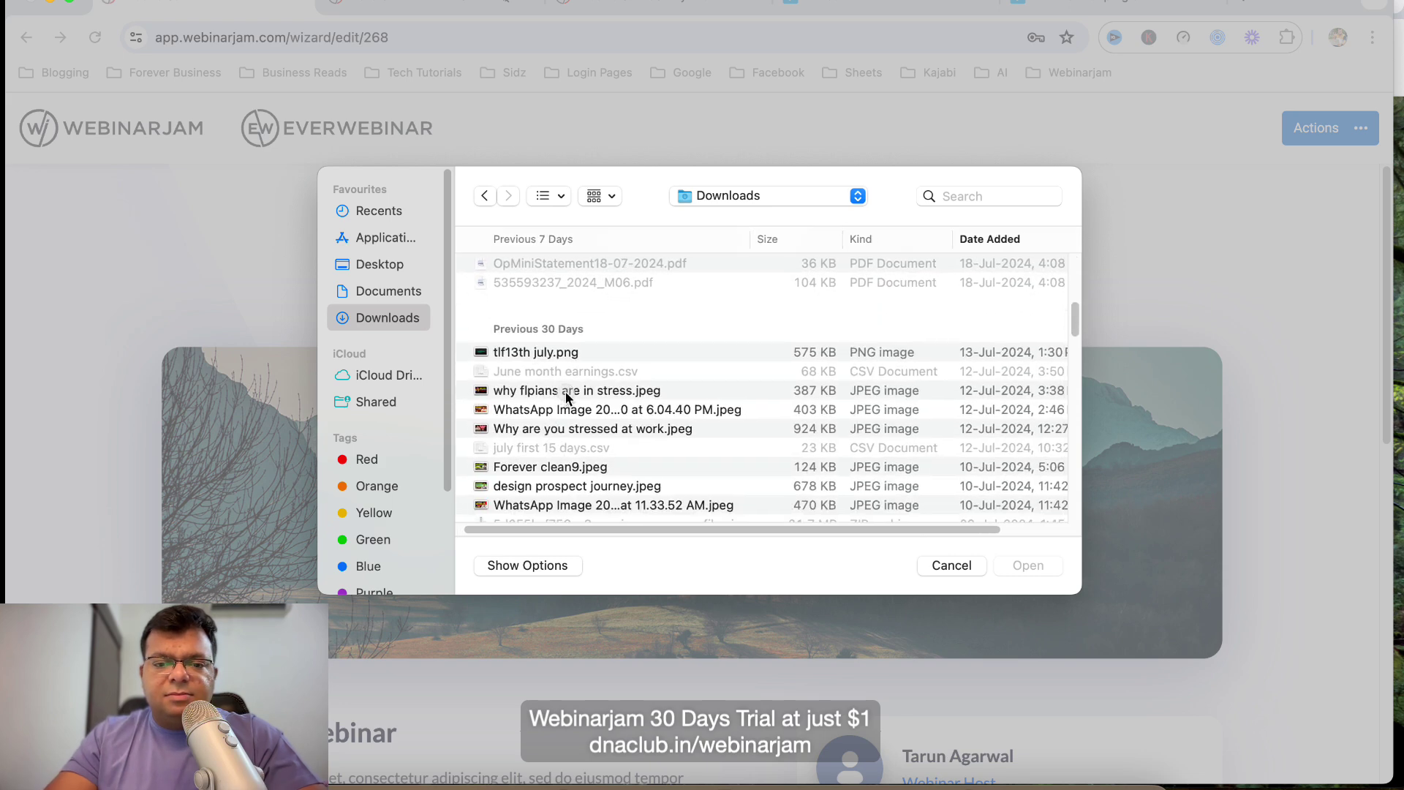
{"action": "left_click", "coordinate": [553, 410]}
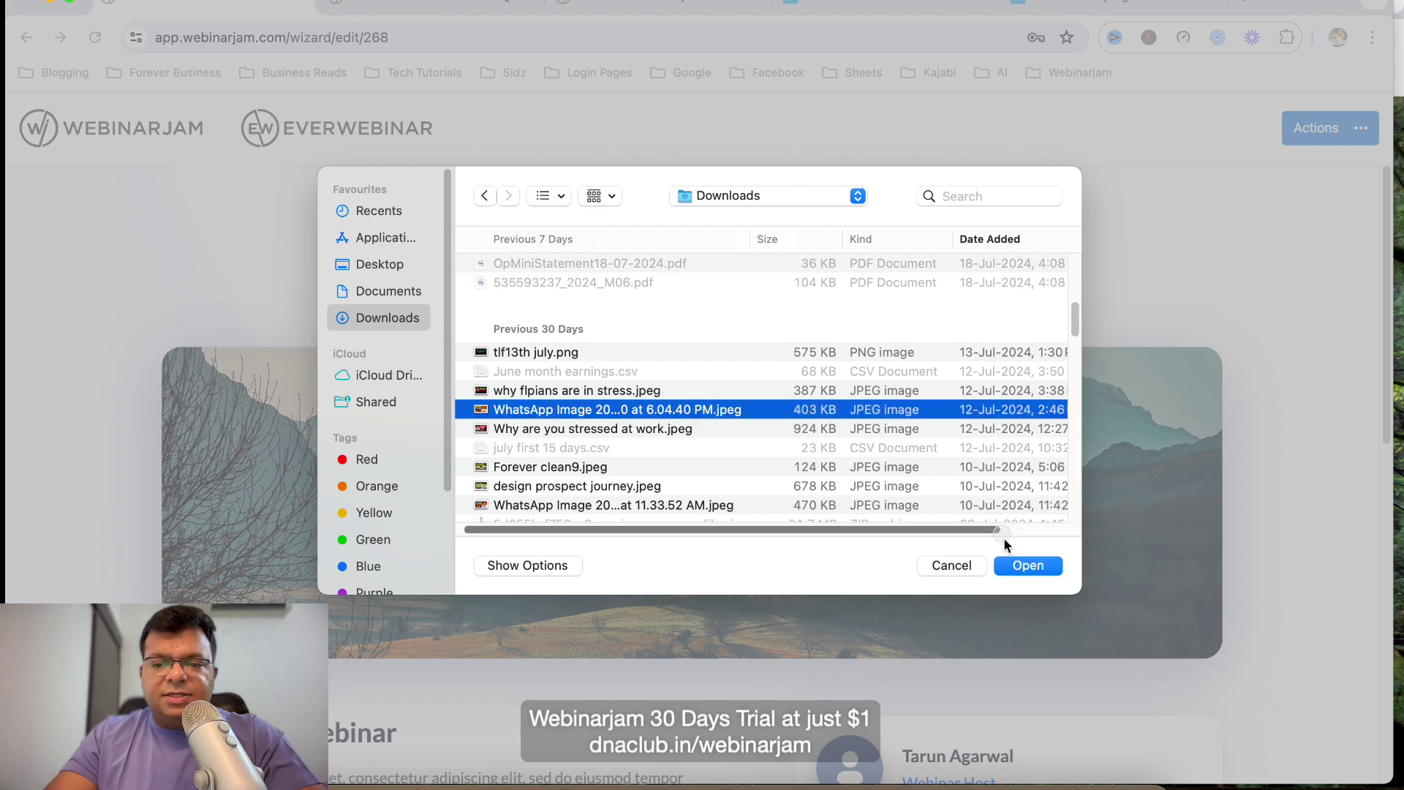
{"action": "left_click", "coordinate": [1032, 565]}
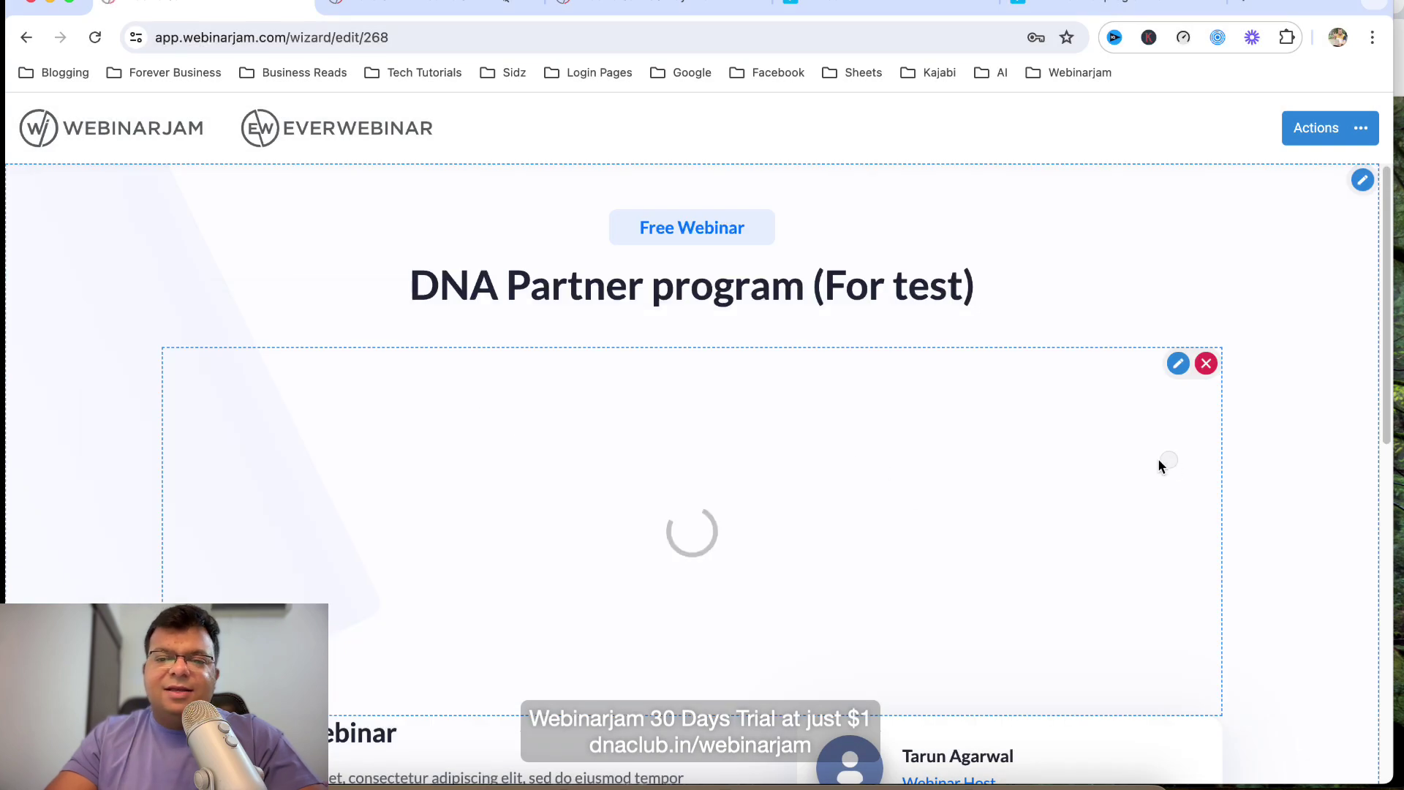
- Check the new Kajabi thumbnail hero image, then use Actions > Save and Exit
{"action": "scroll", "coordinate": [1267, 477], "scroll_direction": "down", "scroll_amount": 5}
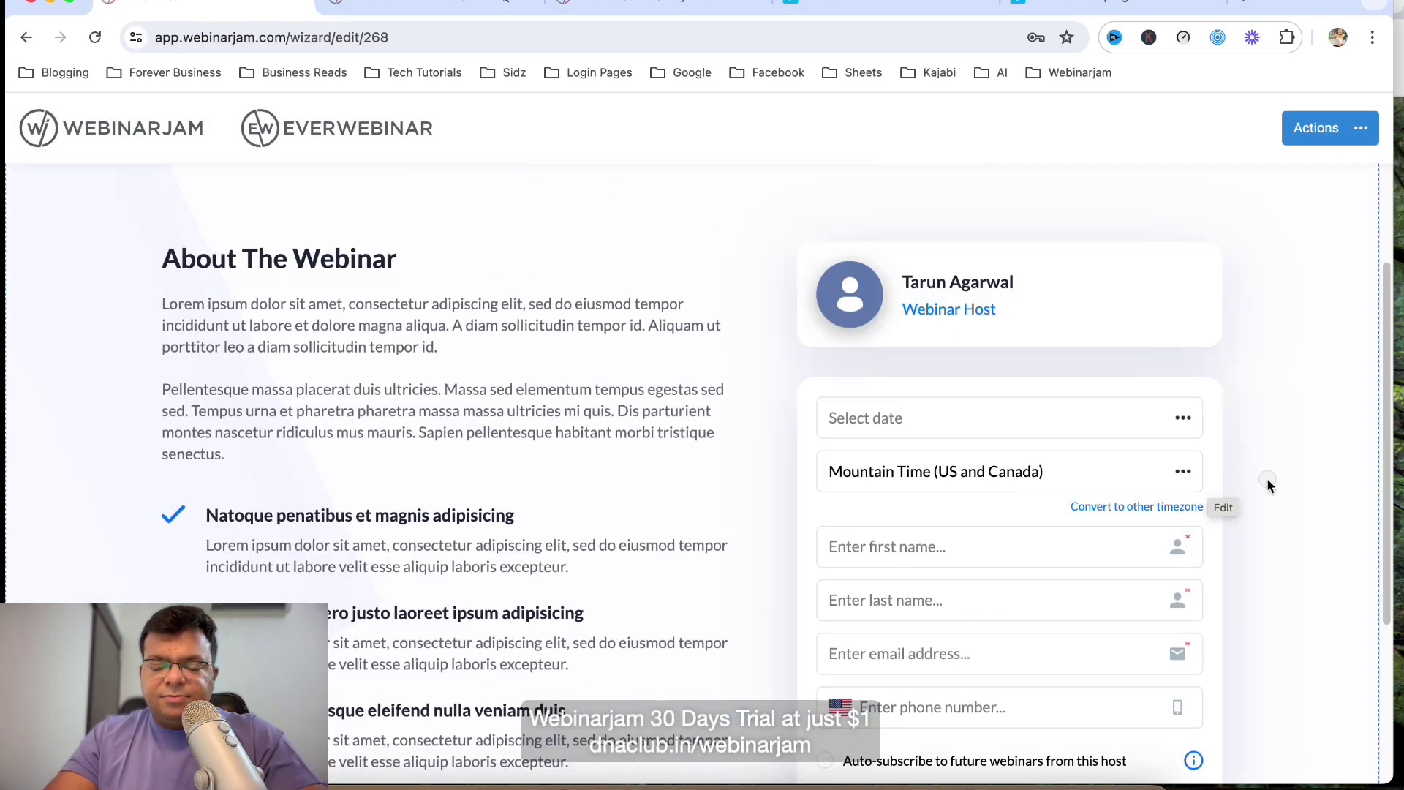
{"action": "scroll", "coordinate": [1266, 477], "scroll_direction": "up", "scroll_amount": 3}
{"action": "scroll", "coordinate": [1261, 445], "scroll_direction": "down", "scroll_amount": 5}
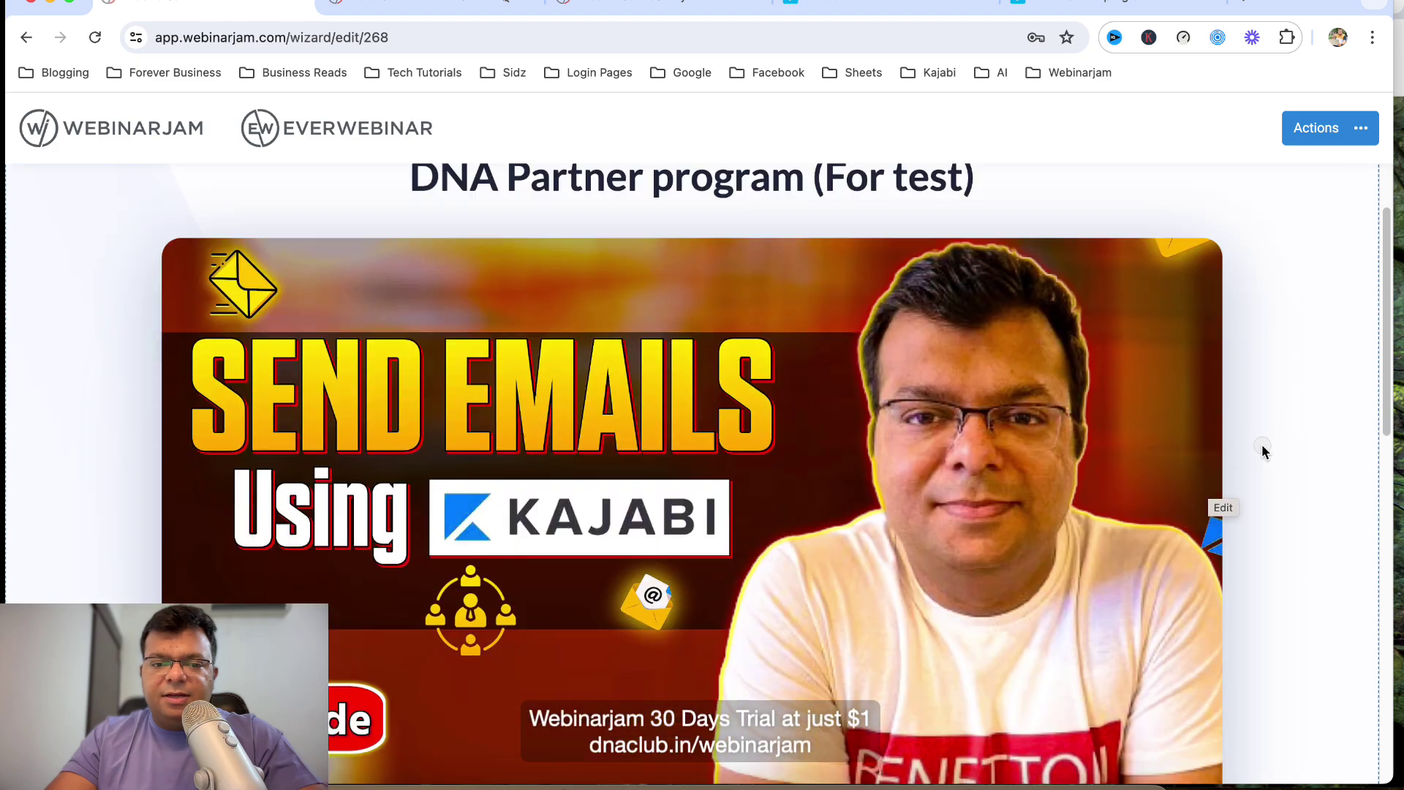
{"action": "scroll", "coordinate": [1262, 445], "scroll_direction": "down", "scroll_amount": 6}
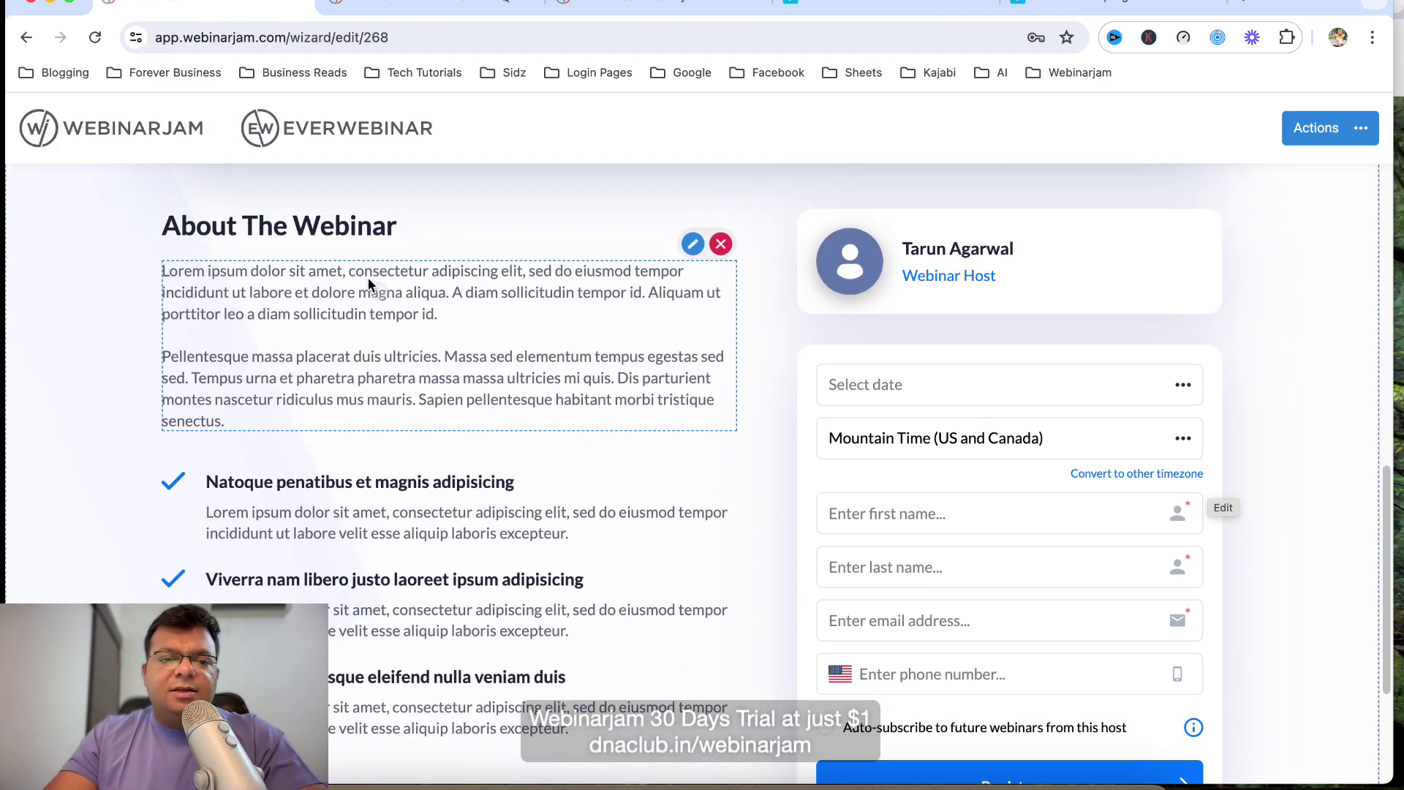
{"action": "scroll", "coordinate": [1009, 555], "scroll_direction": "down", "scroll_amount": 2}
{"action": "scroll", "coordinate": [1340, 253], "scroll_direction": "up", "scroll_amount": 10}
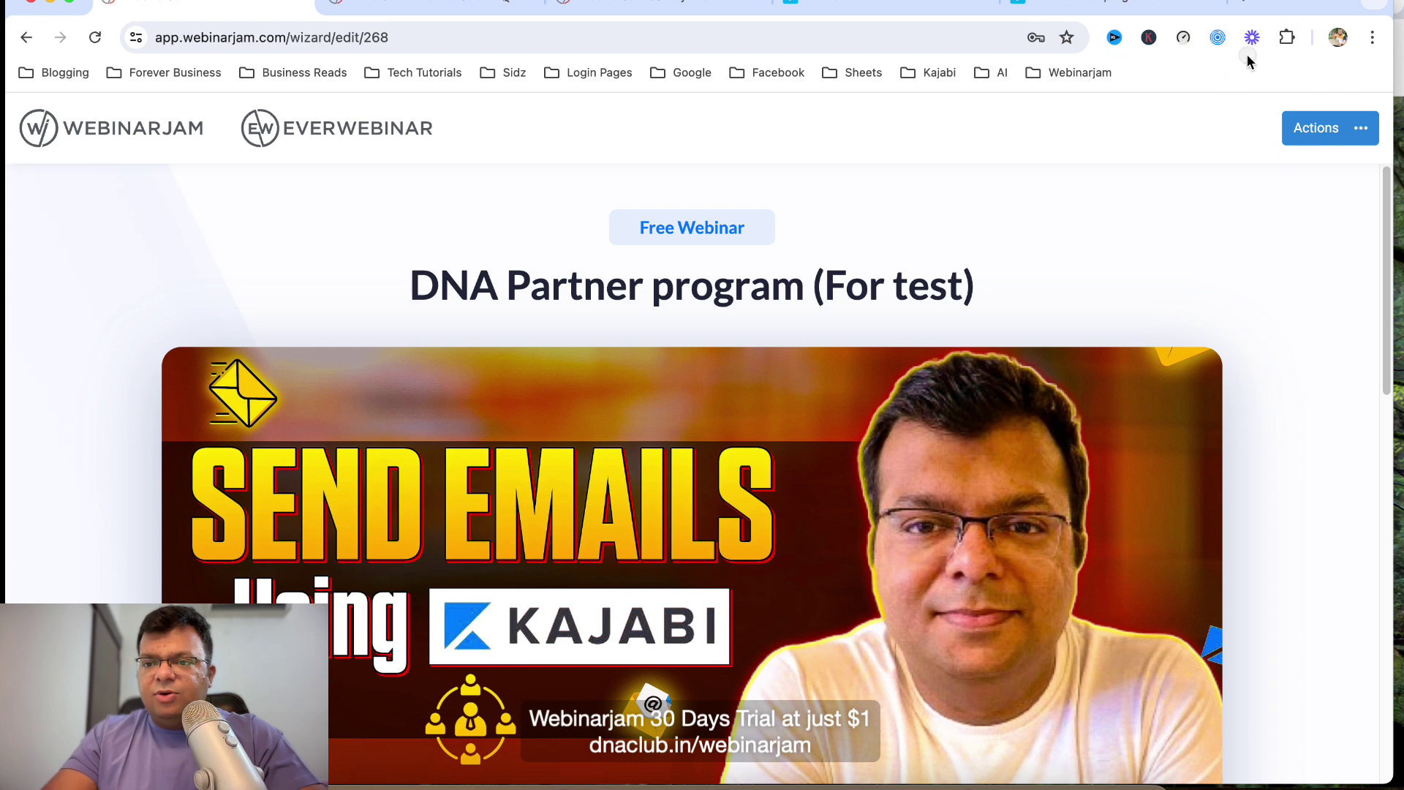
{"action": "left_click", "coordinate": [1329, 130]}
{"action": "left_click", "coordinate": [1291, 291]}
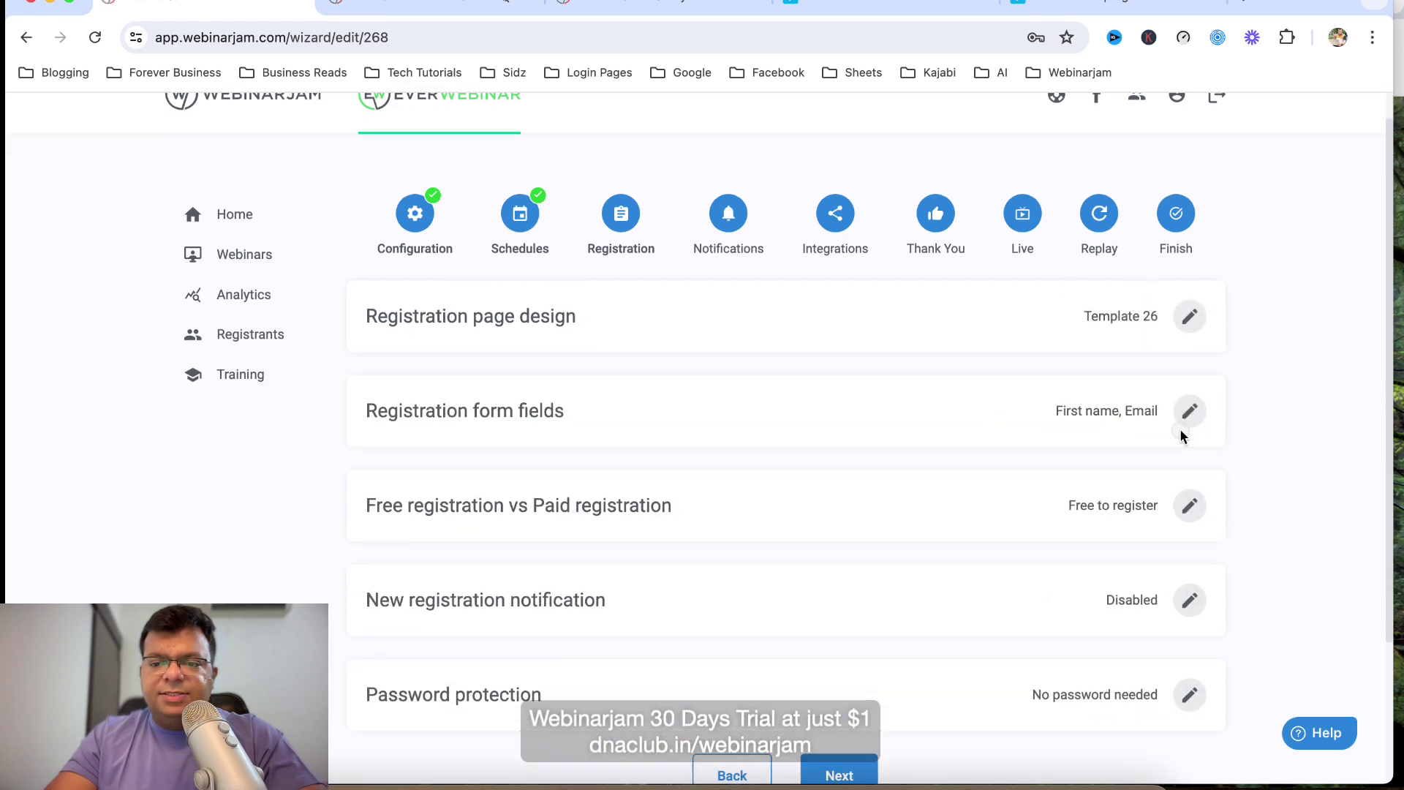
- Add a non-mandatory Phone number field to the registration form and save it
{"action": "left_click", "coordinate": [1185, 411]}
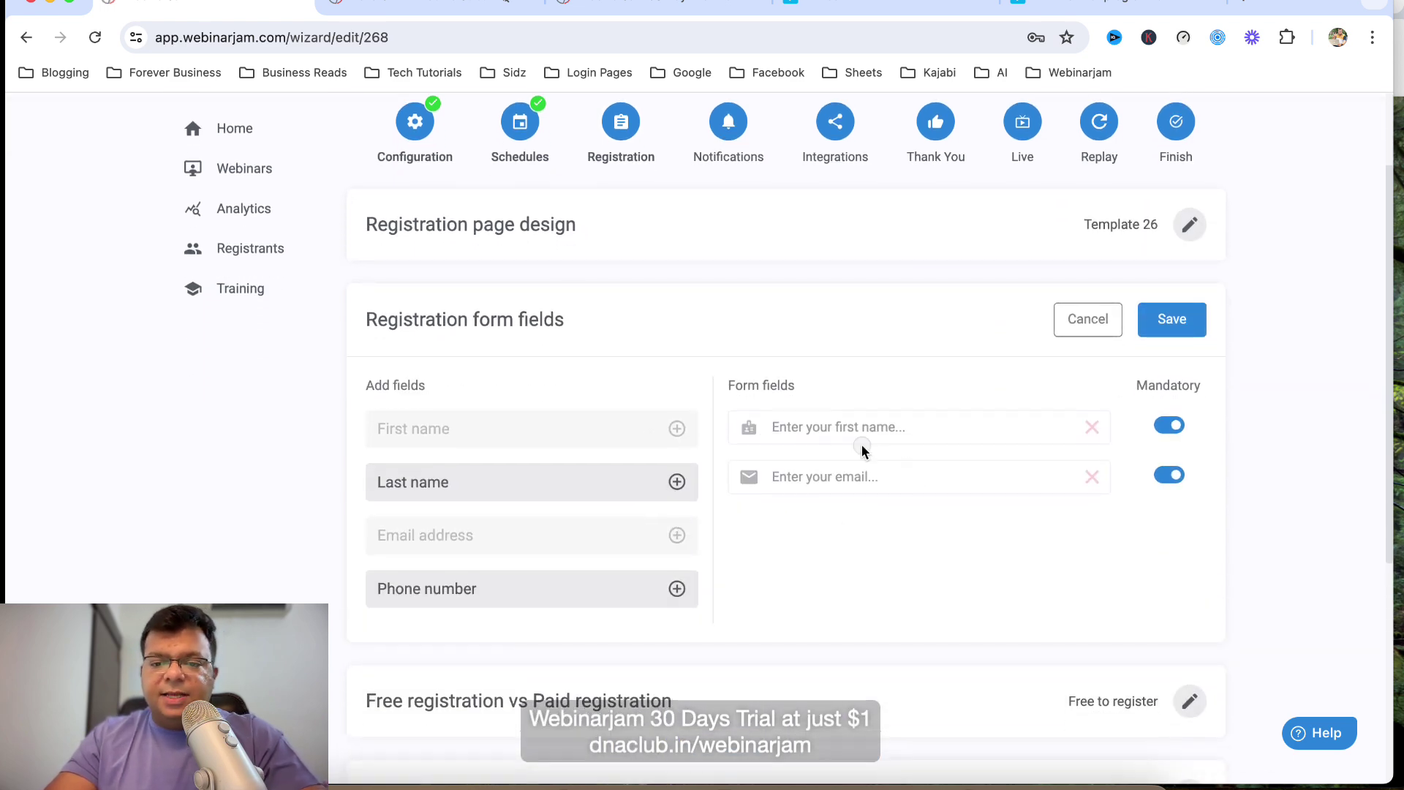
{"action": "left_click", "coordinate": [677, 589]}
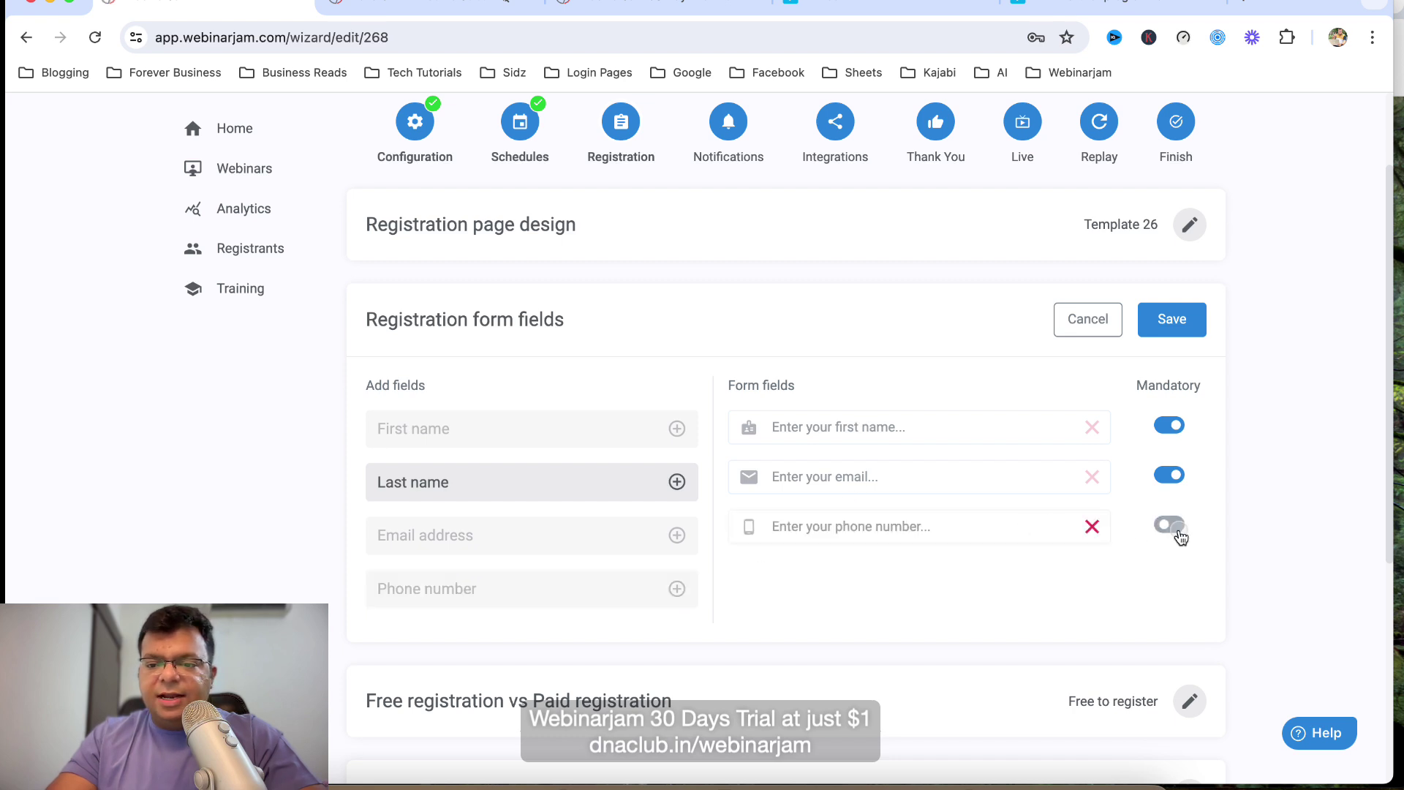
{"action": "left_click", "coordinate": [1173, 320]}
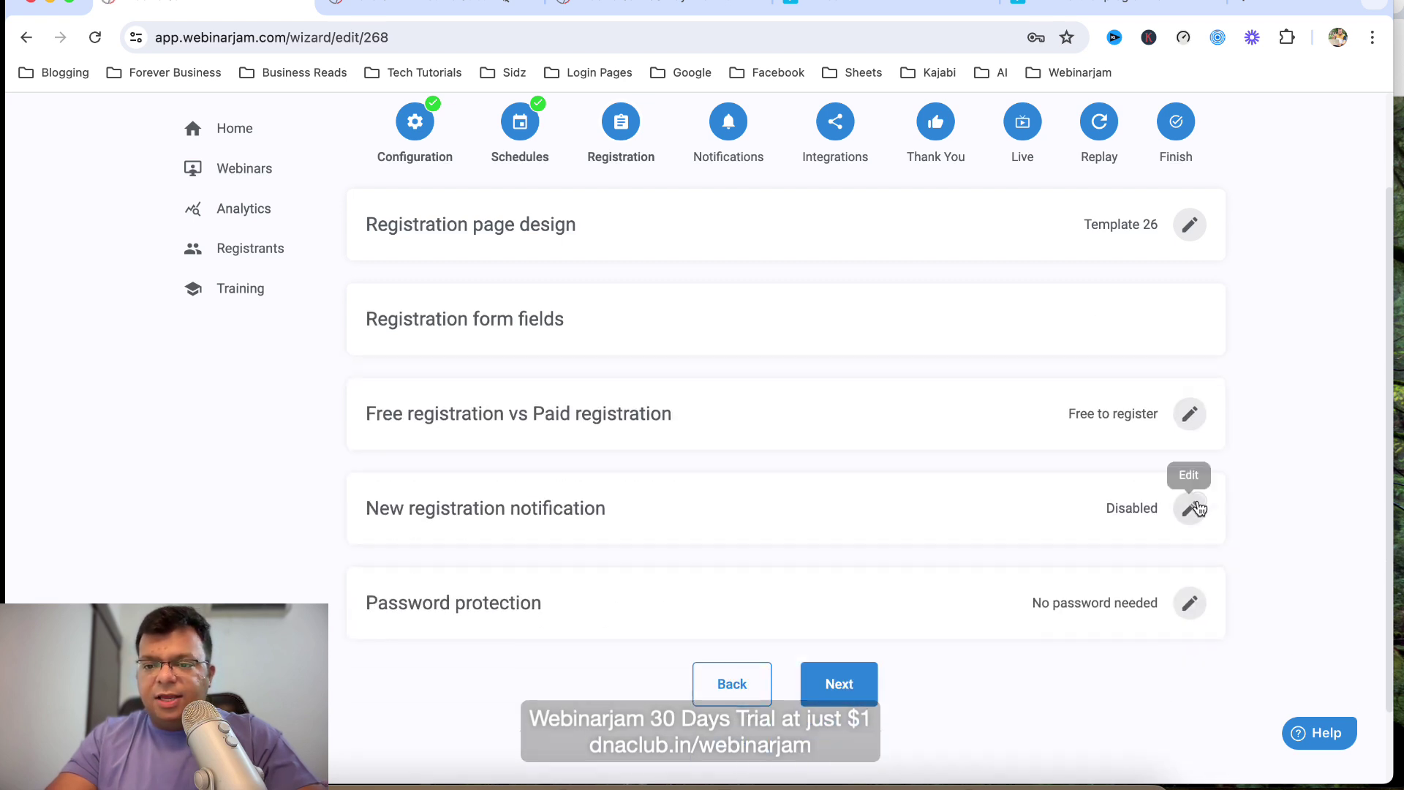
- Annotate the Paid option, save registration as 'It's free to register', then open new-registration notifications
{"action": "left_click", "coordinate": [1190, 415]}
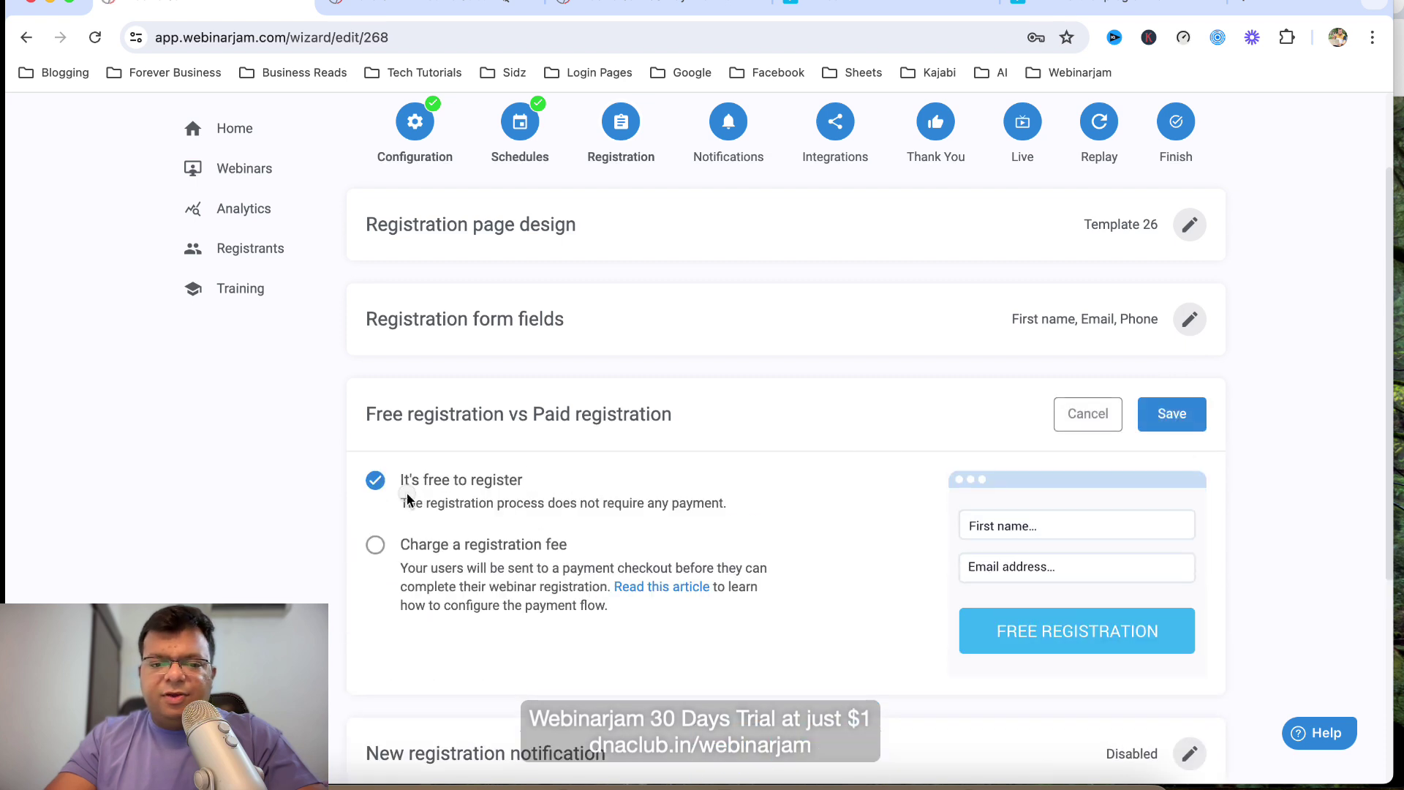
{"action": "left_click_drag", "start_coordinate": [550, 434], "coordinate": [678, 428]}
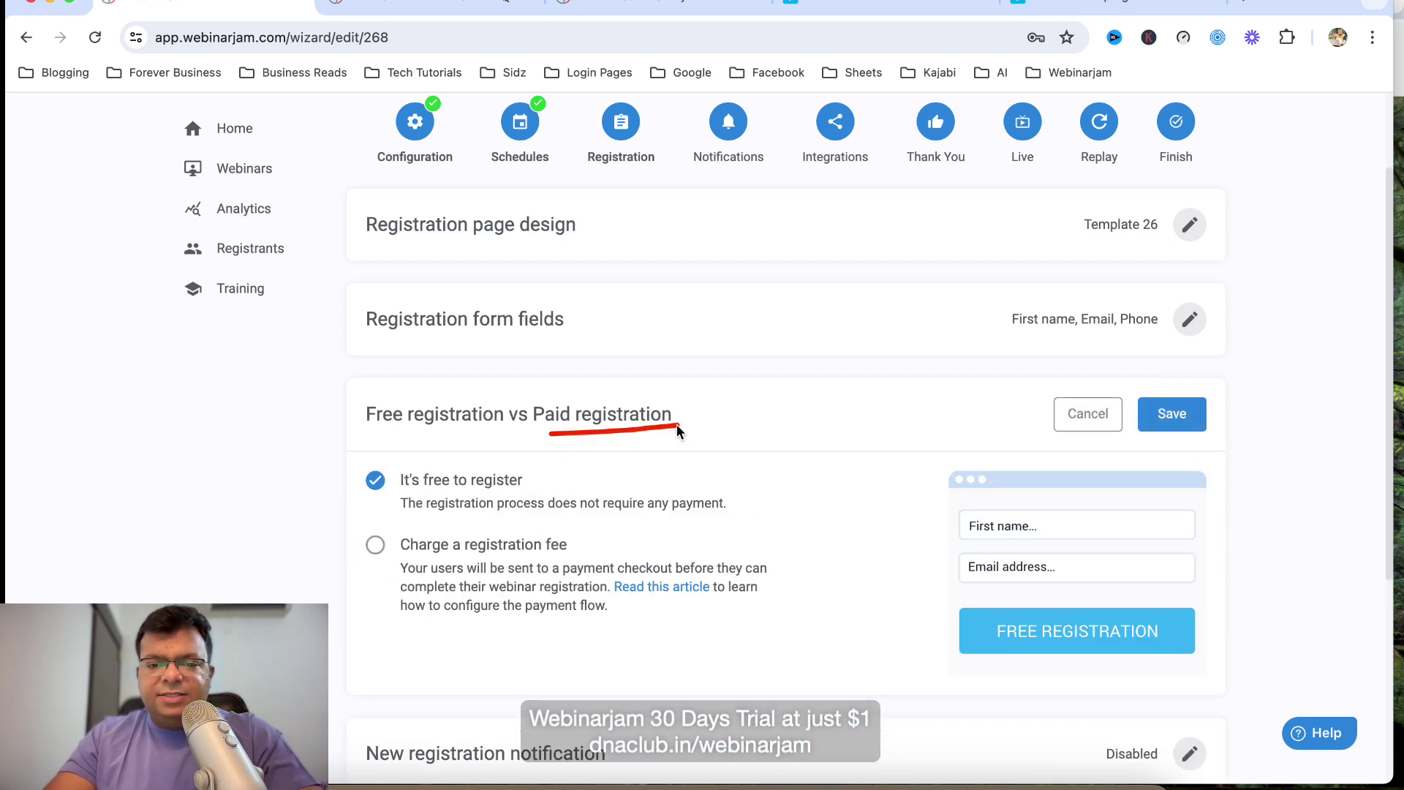
{"action": "left_click_drag", "start_coordinate": [397, 567], "coordinate": [359, 618]}
{"action": "left_click_drag", "start_coordinate": [720, 542], "coordinate": [786, 613]}
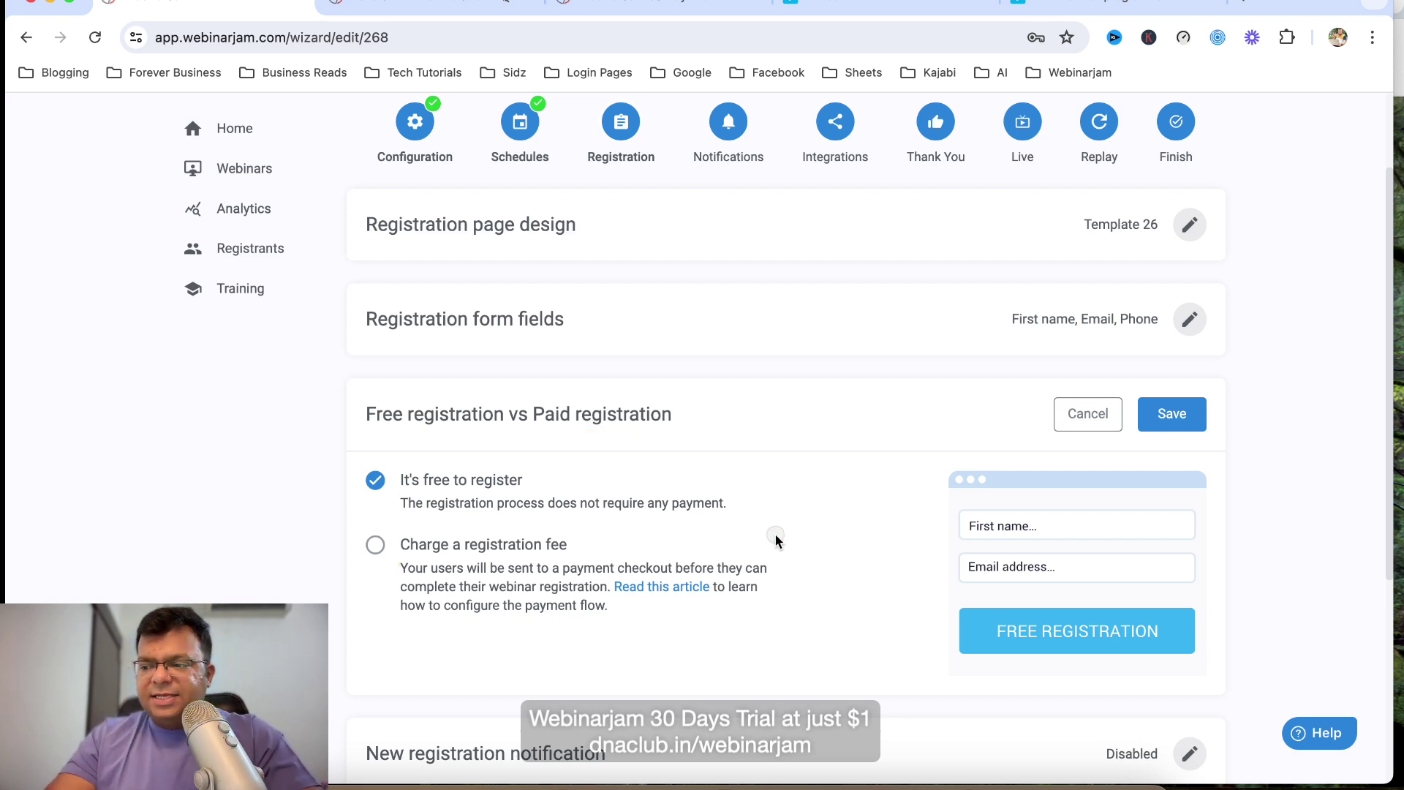
{"action": "left_click", "coordinate": [1170, 415]}
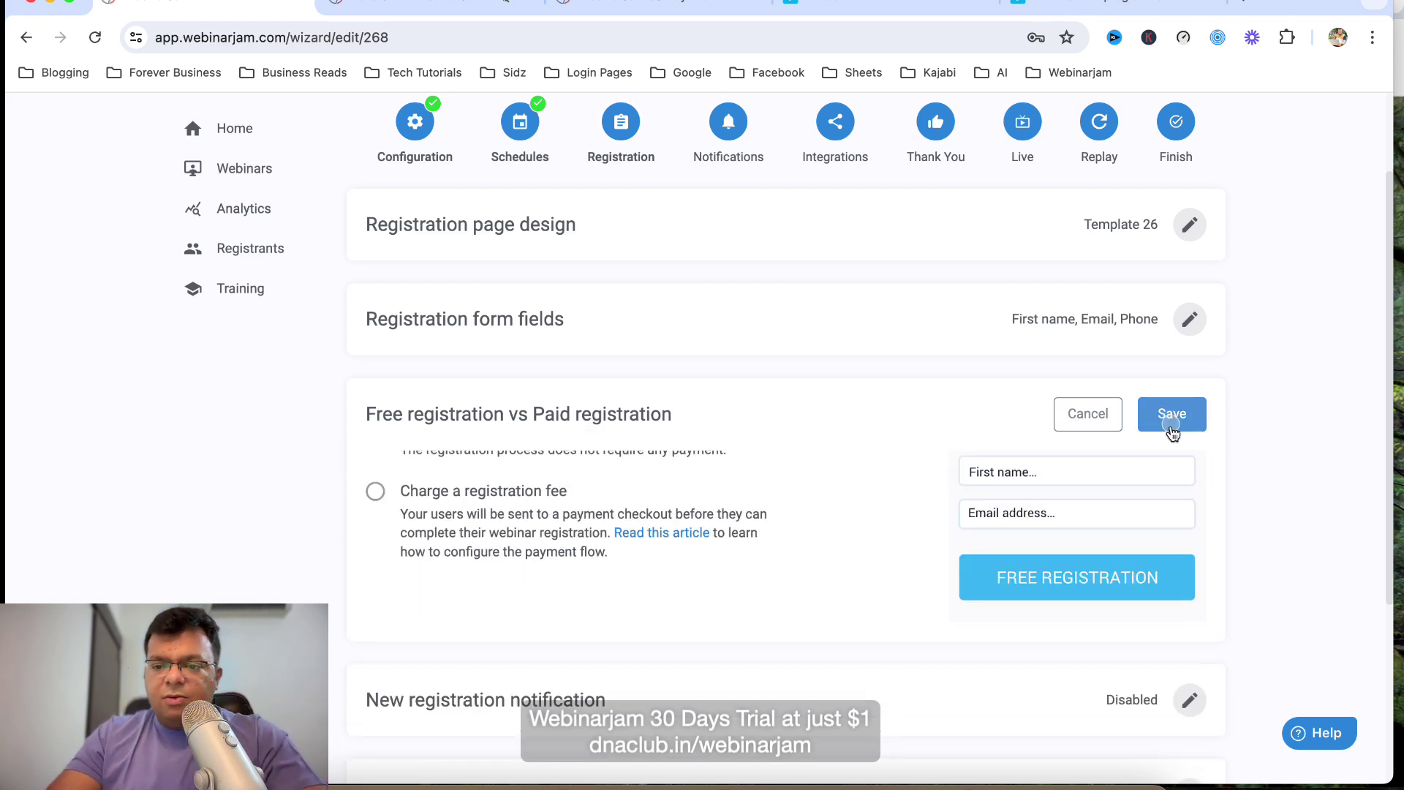
{"action": "left_click", "coordinate": [1189, 510]}
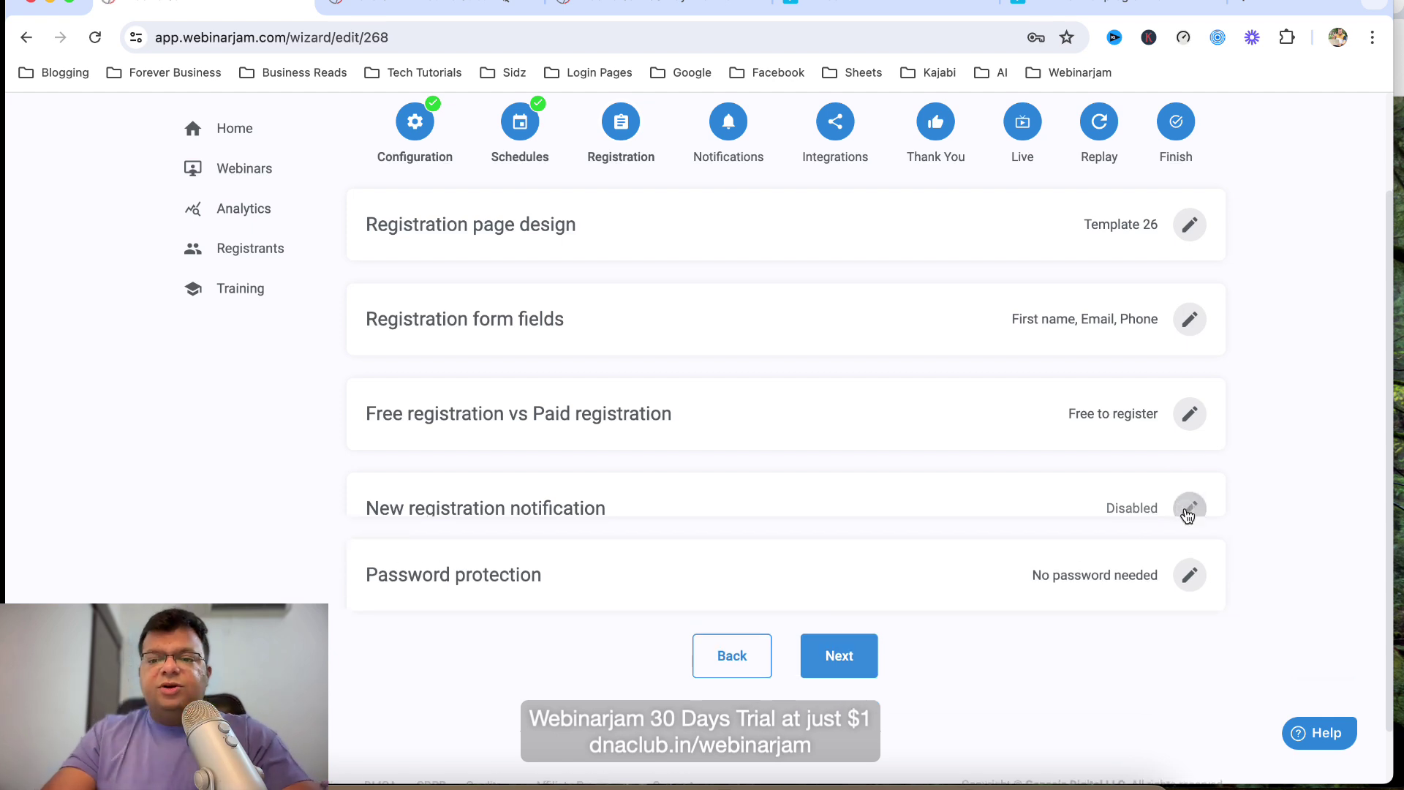
{"action": "scroll", "coordinate": [658, 552], "scroll_direction": "down", "scroll_amount": 2}
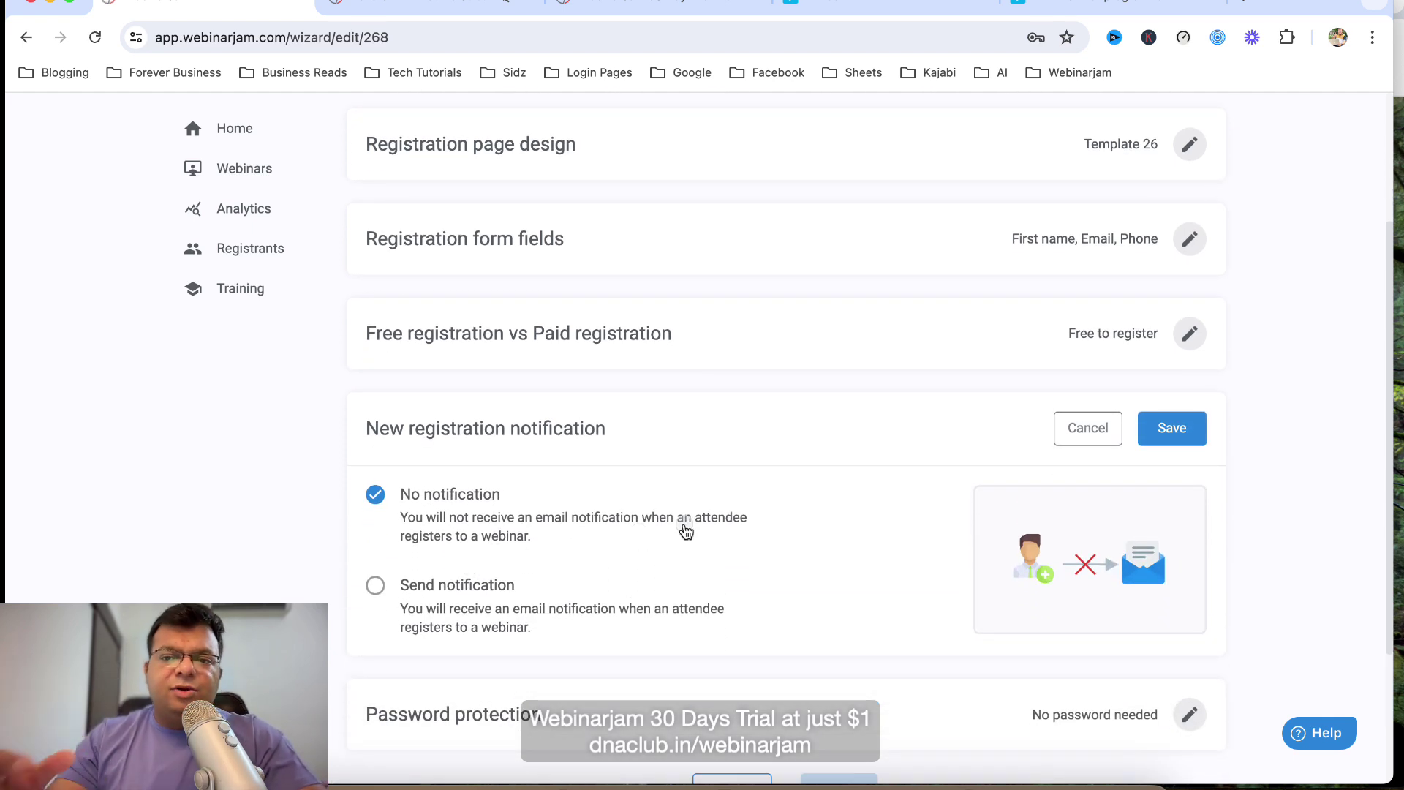
- Try Send notification with the account email as recipient, then revert to No notification and save
{"action": "left_click", "coordinate": [373, 586]}
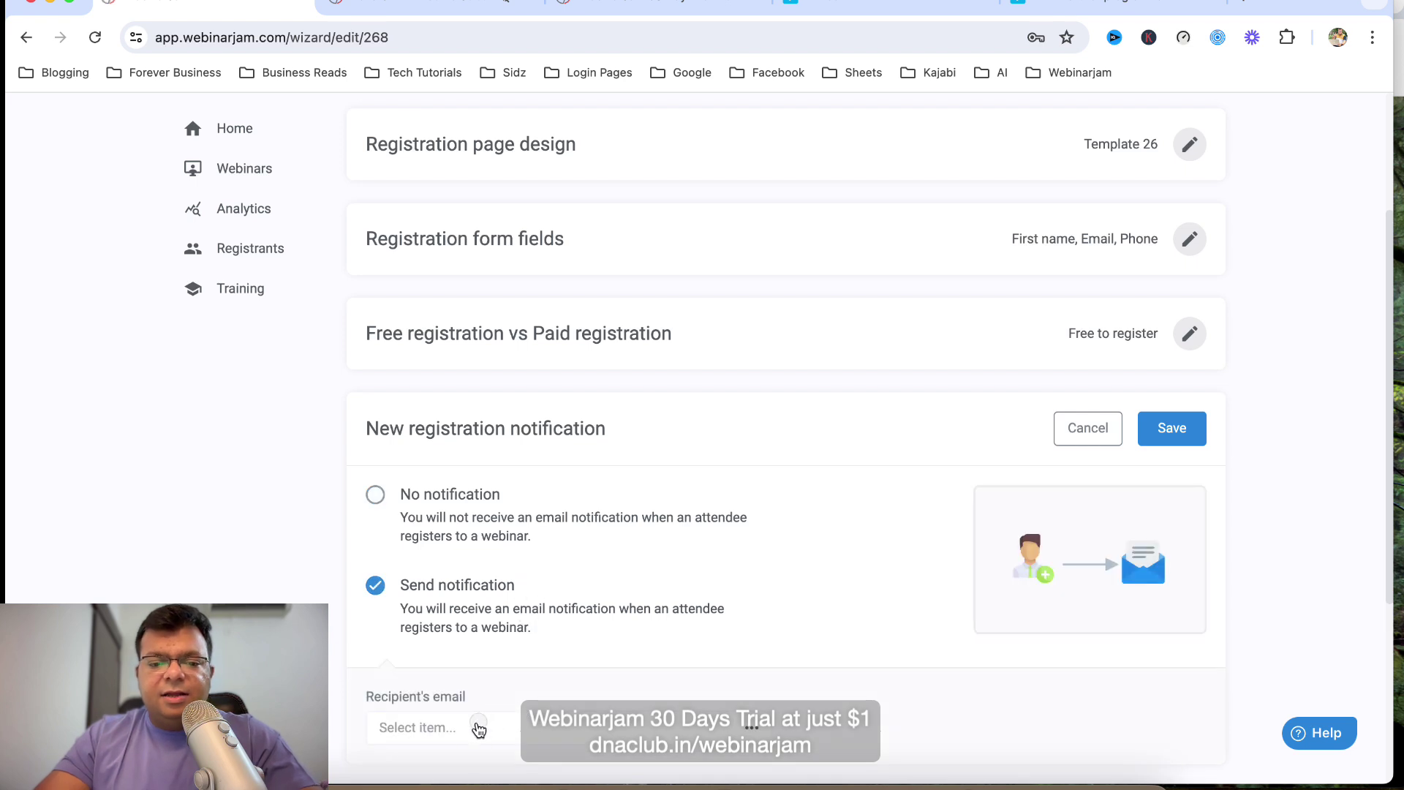
{"action": "left_click", "coordinate": [528, 724]}
{"action": "left_click", "coordinate": [826, 736]}
{"action": "scroll", "coordinate": [454, 610], "scroll_direction": "down", "scroll_amount": 2}
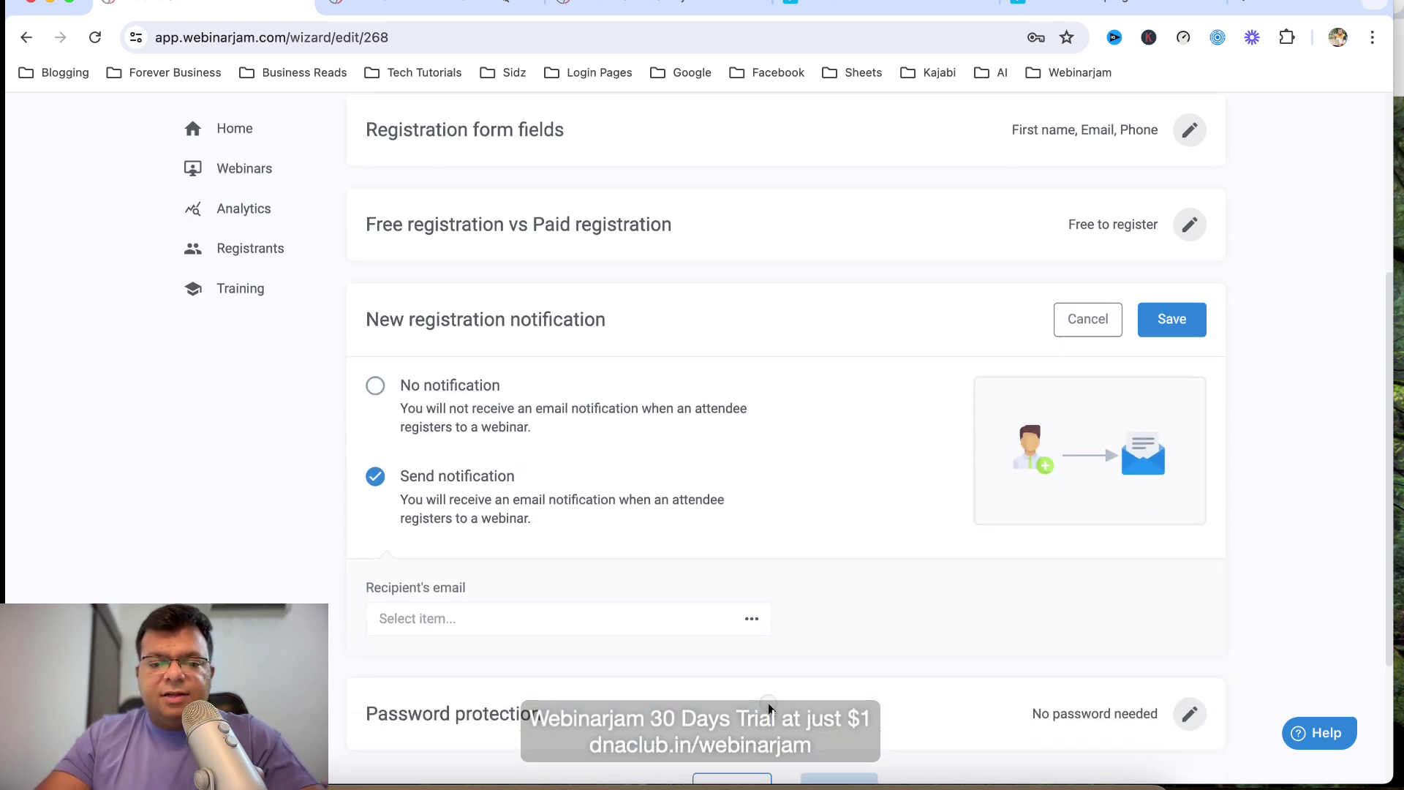
{"action": "left_click", "coordinate": [453, 629]}
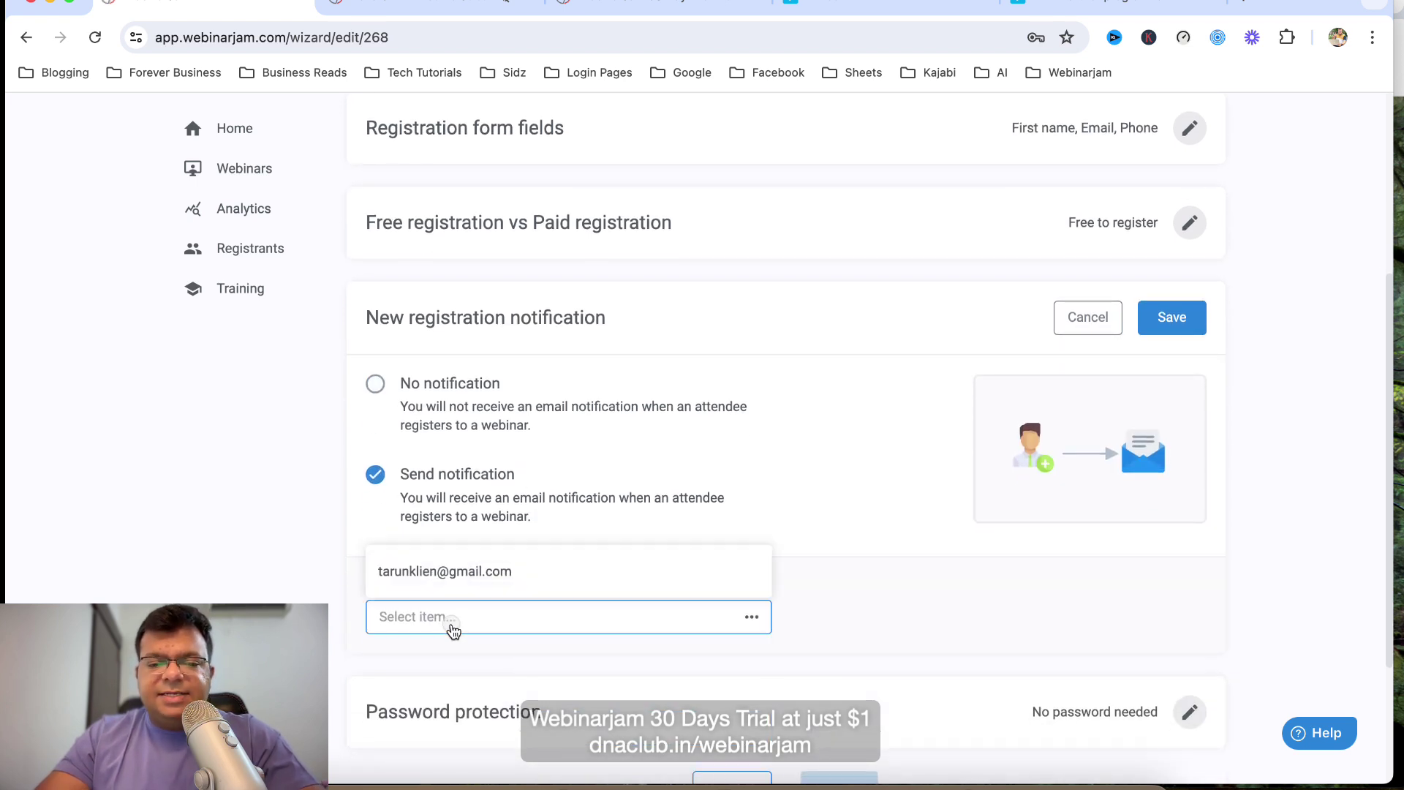
{"action": "left_click", "coordinate": [541, 578]}
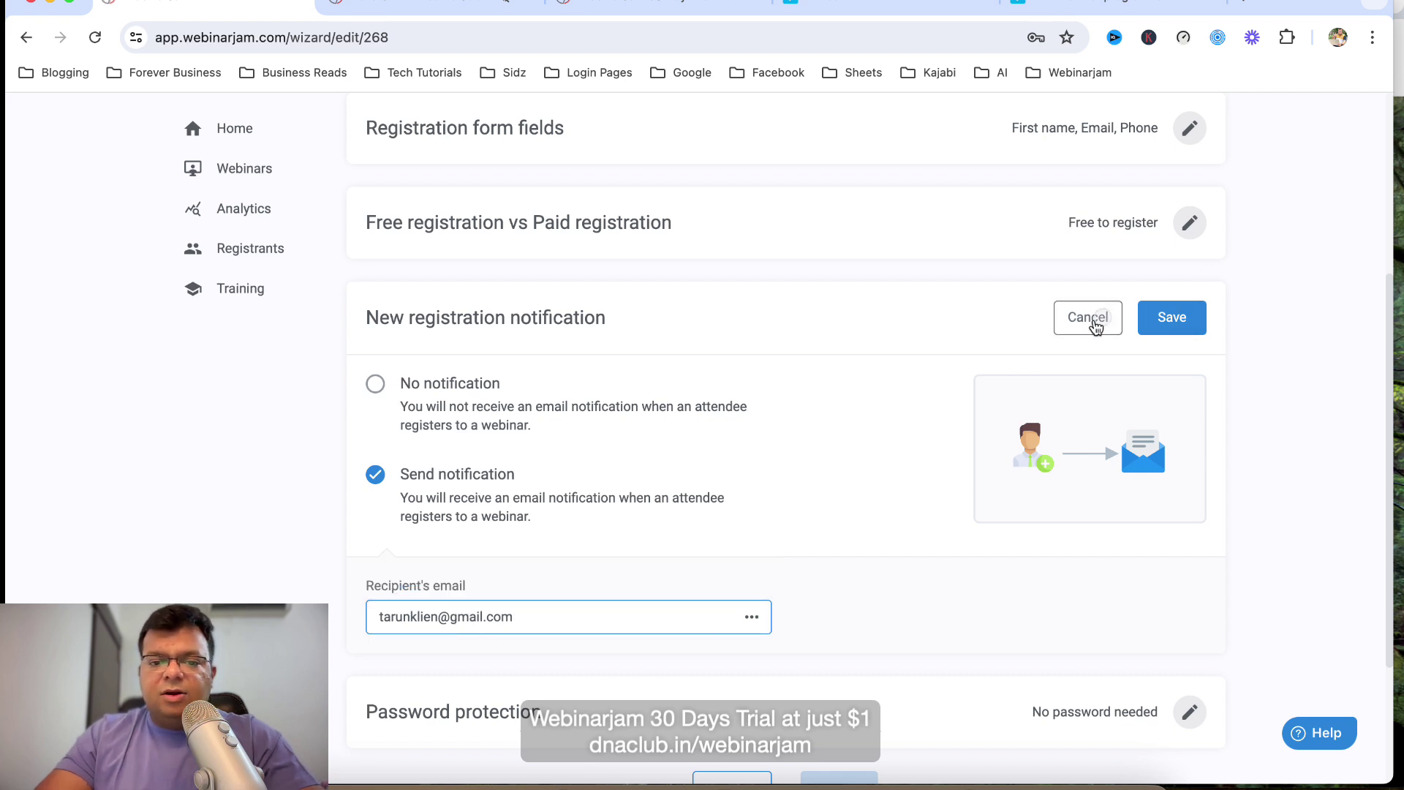
{"action": "left_click", "coordinate": [376, 386]}
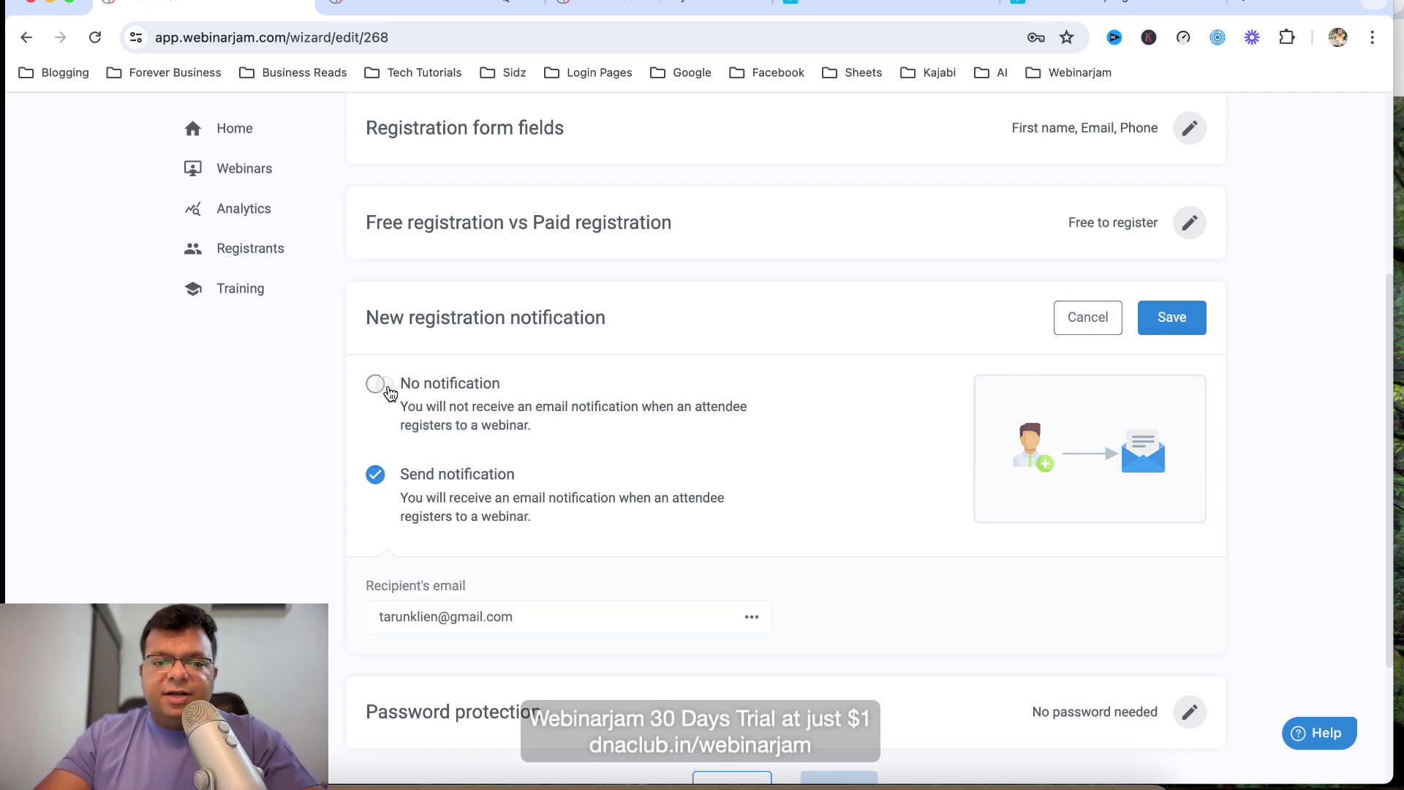
{"action": "left_click", "coordinate": [1163, 322]}
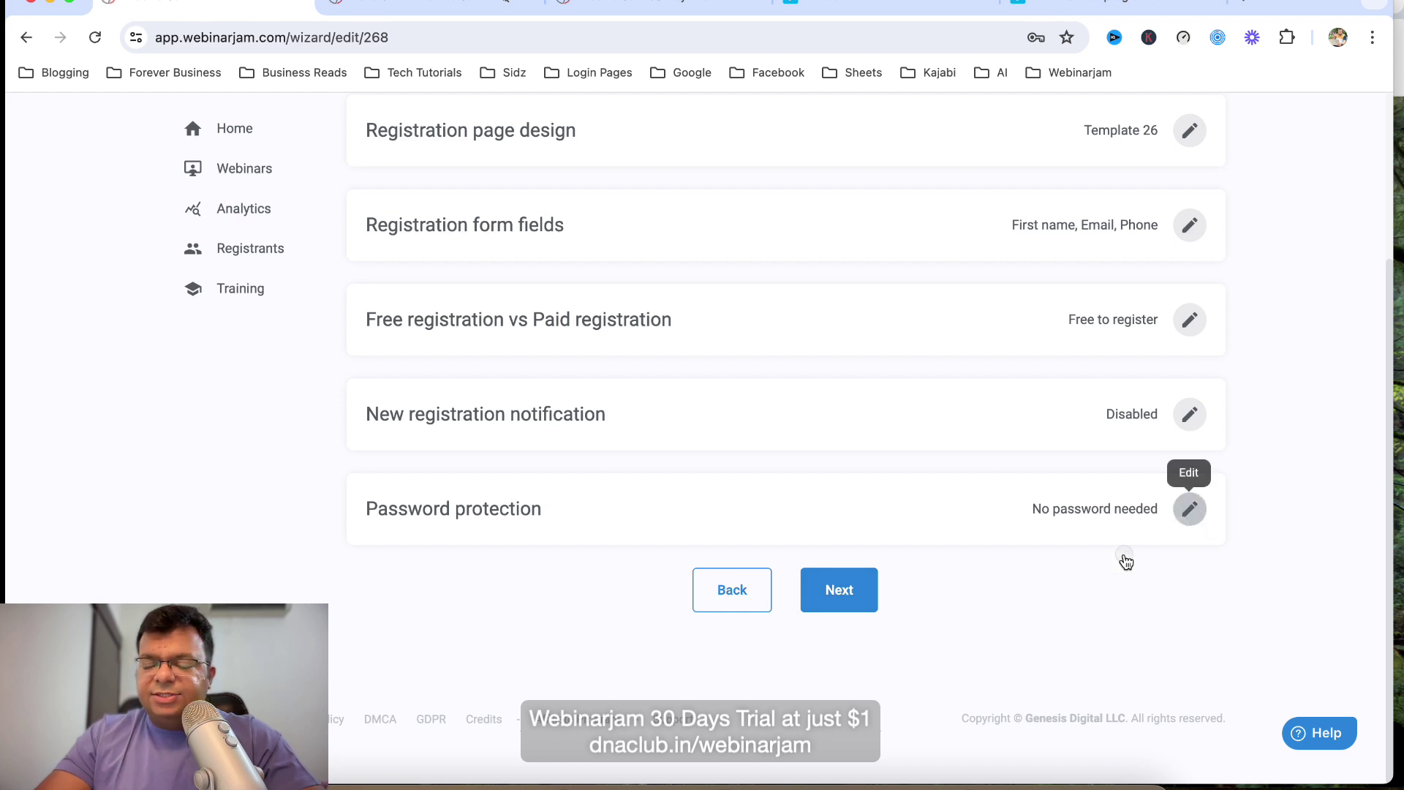
- On the Notifications step, keep EverWebinar mail as the email gateway and save
{"action": "left_click", "coordinate": [865, 592]}
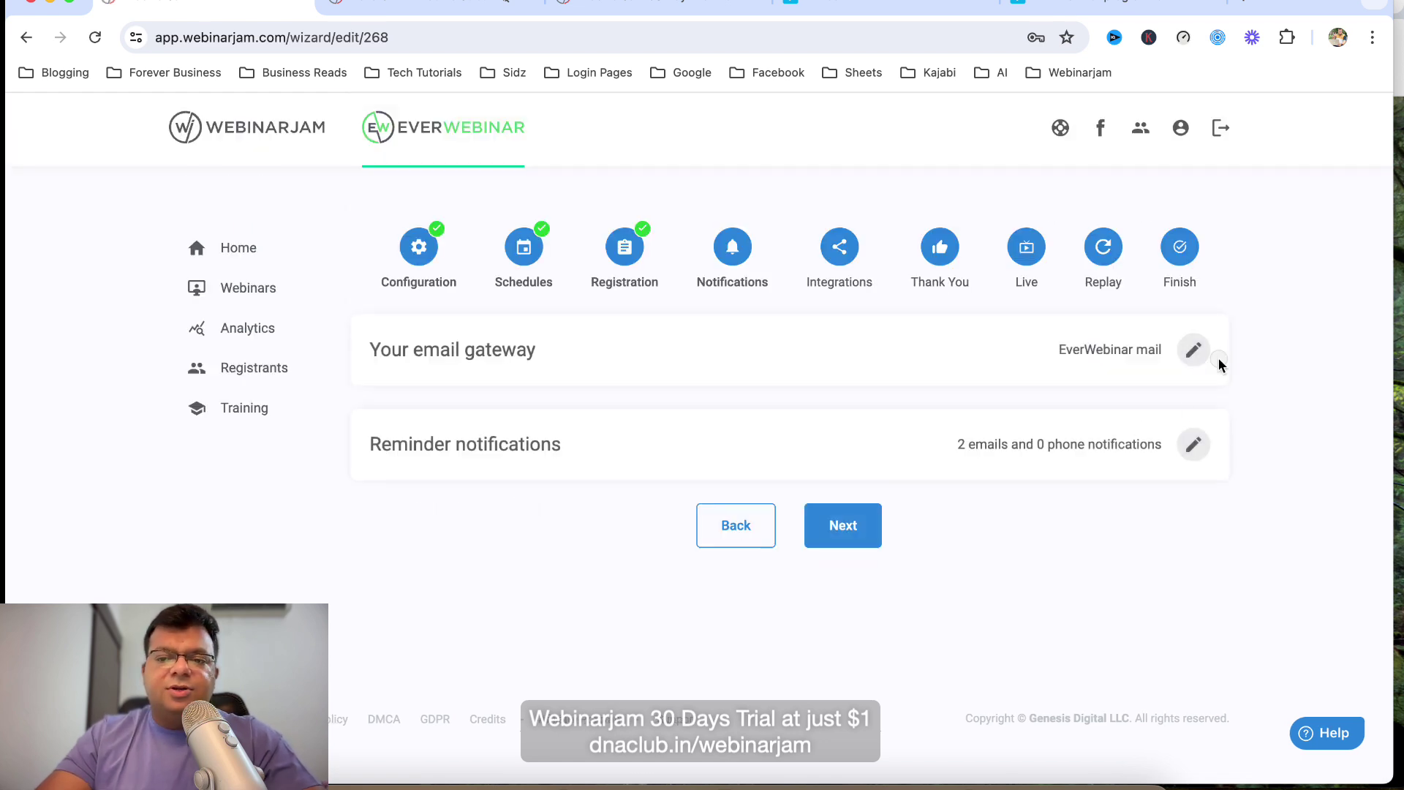
{"action": "left_click", "coordinate": [1194, 352]}
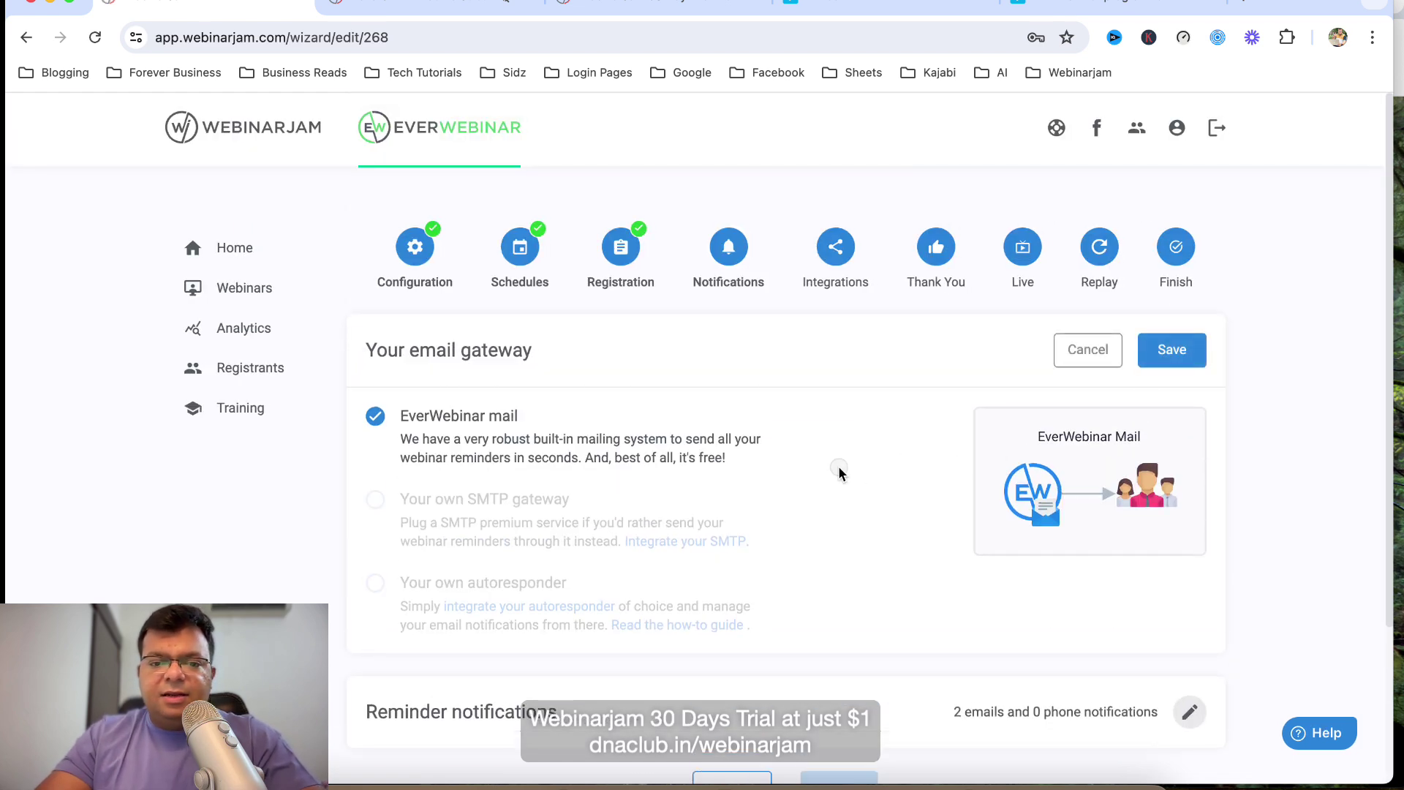
{"action": "left_click", "coordinate": [1188, 340]}
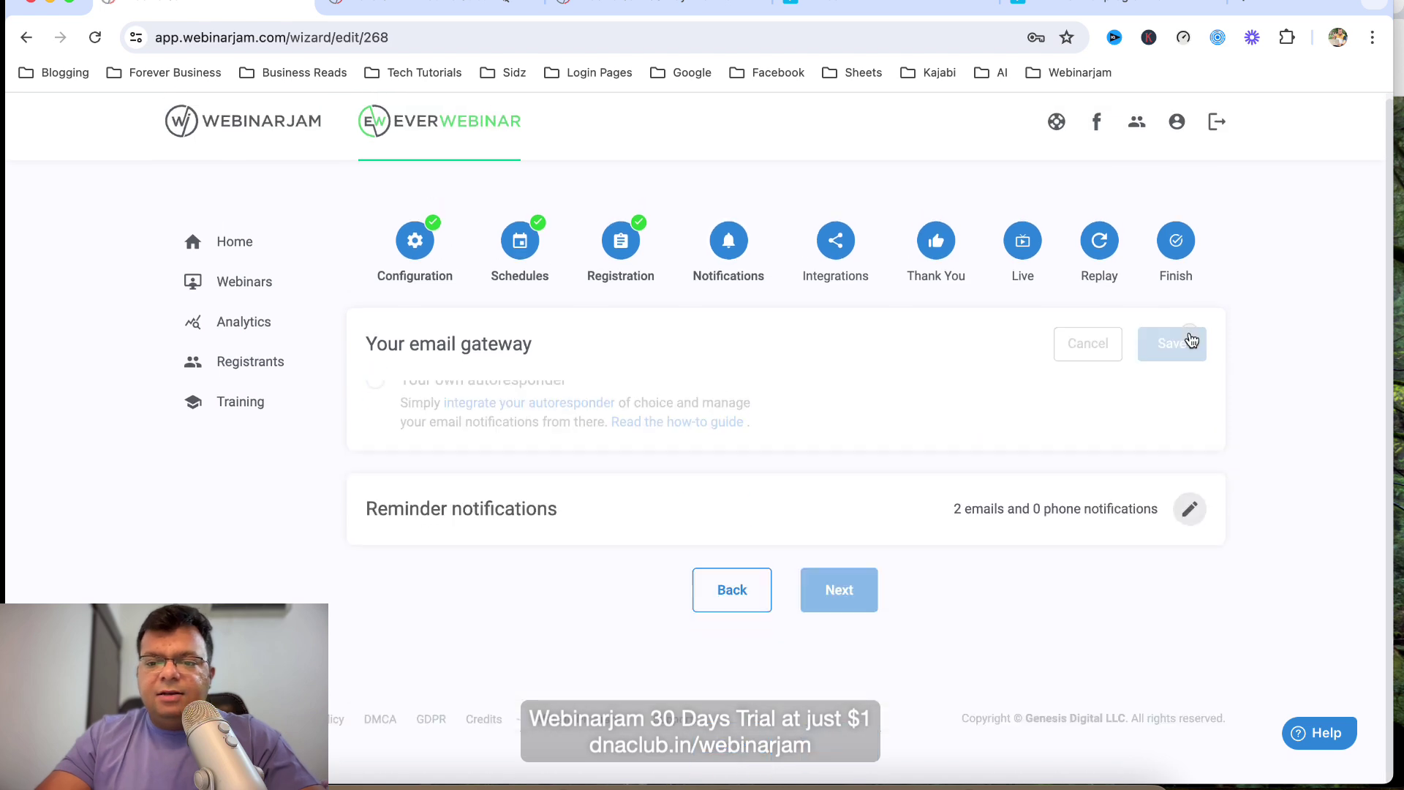
{"action": "left_click", "coordinate": [1190, 348]}
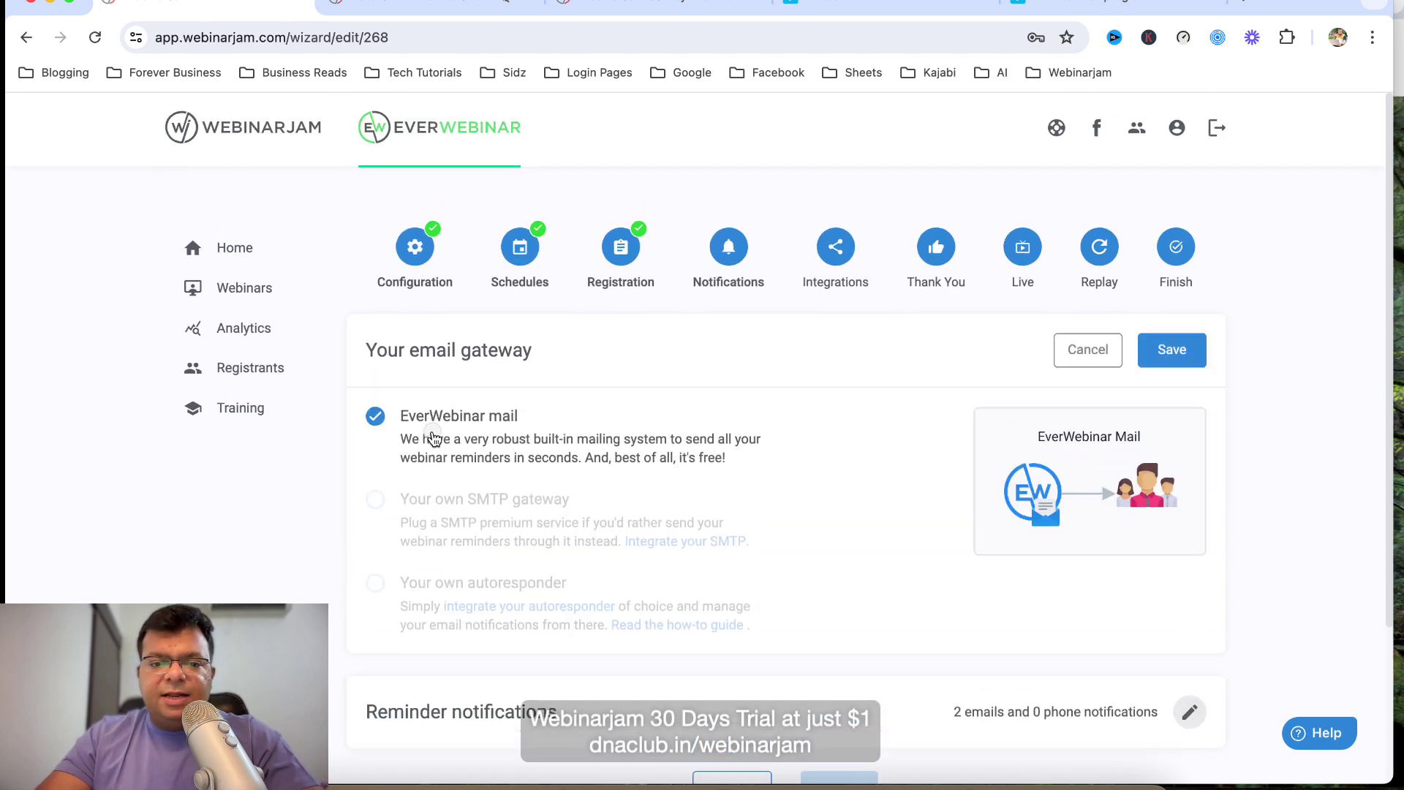
{"action": "left_click", "coordinate": [1119, 362]}
{"action": "left_click", "coordinate": [1192, 453]}
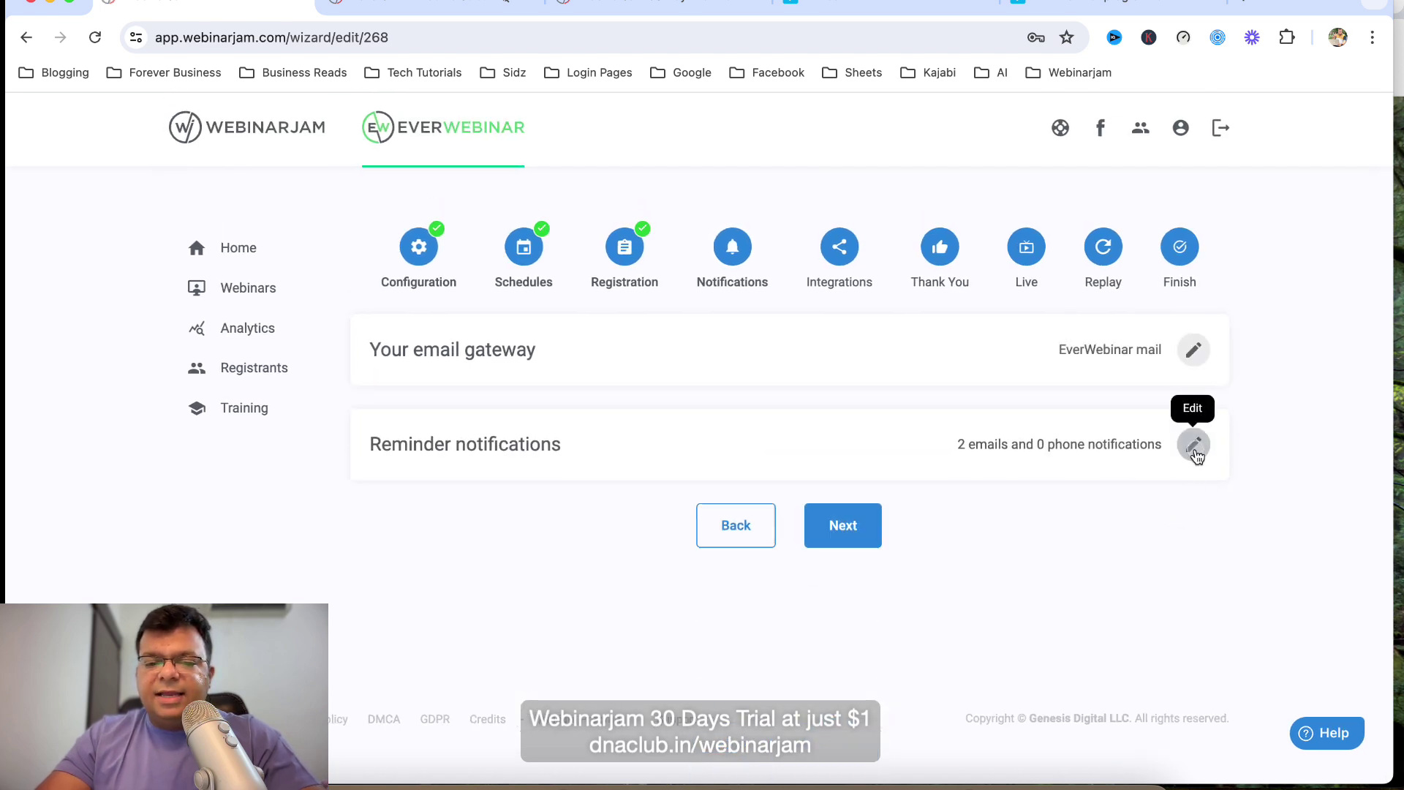
- Review the sign-up confirmation email and close it without changes
{"action": "scroll", "coordinate": [967, 520], "scroll_direction": "down", "scroll_amount": 6}
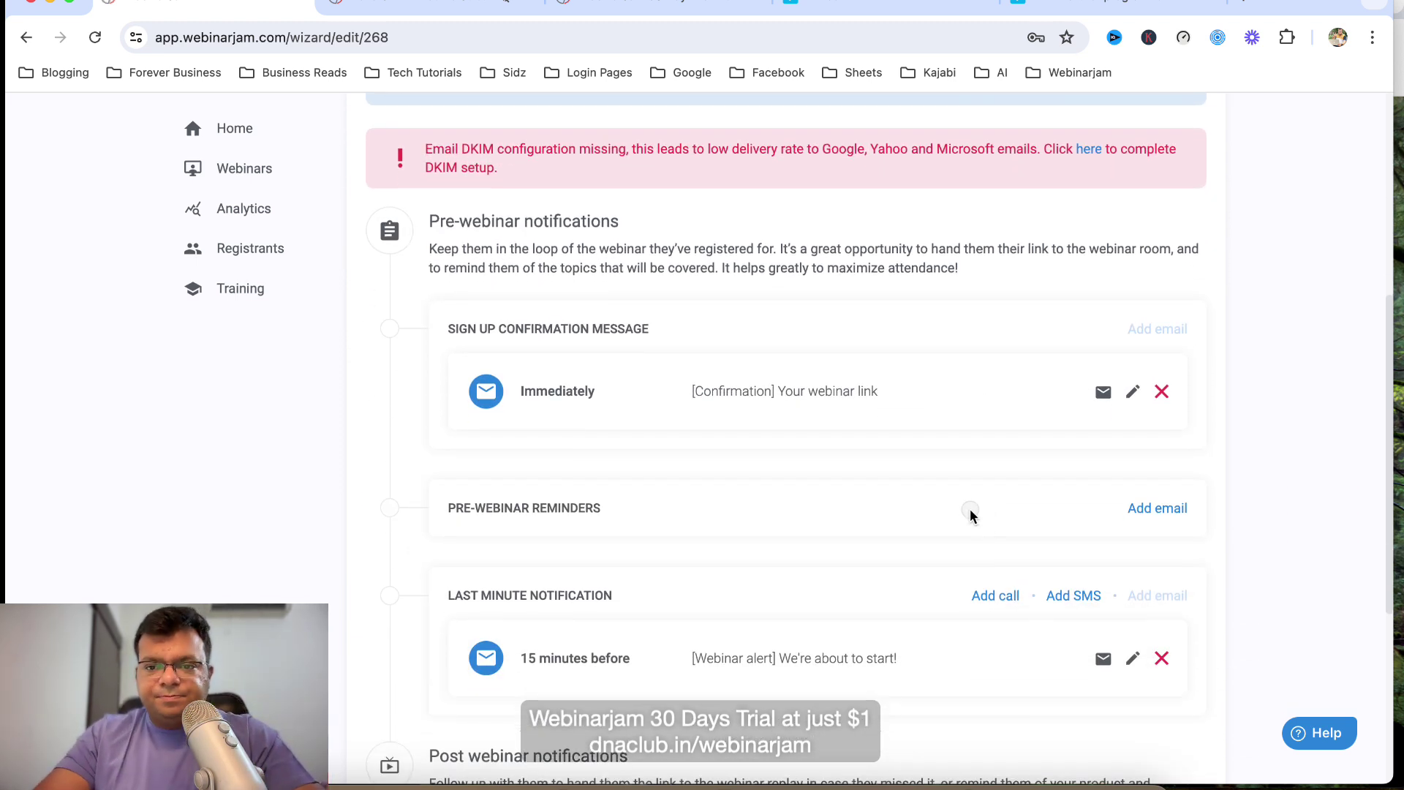
{"action": "left_click", "coordinate": [1133, 393]}
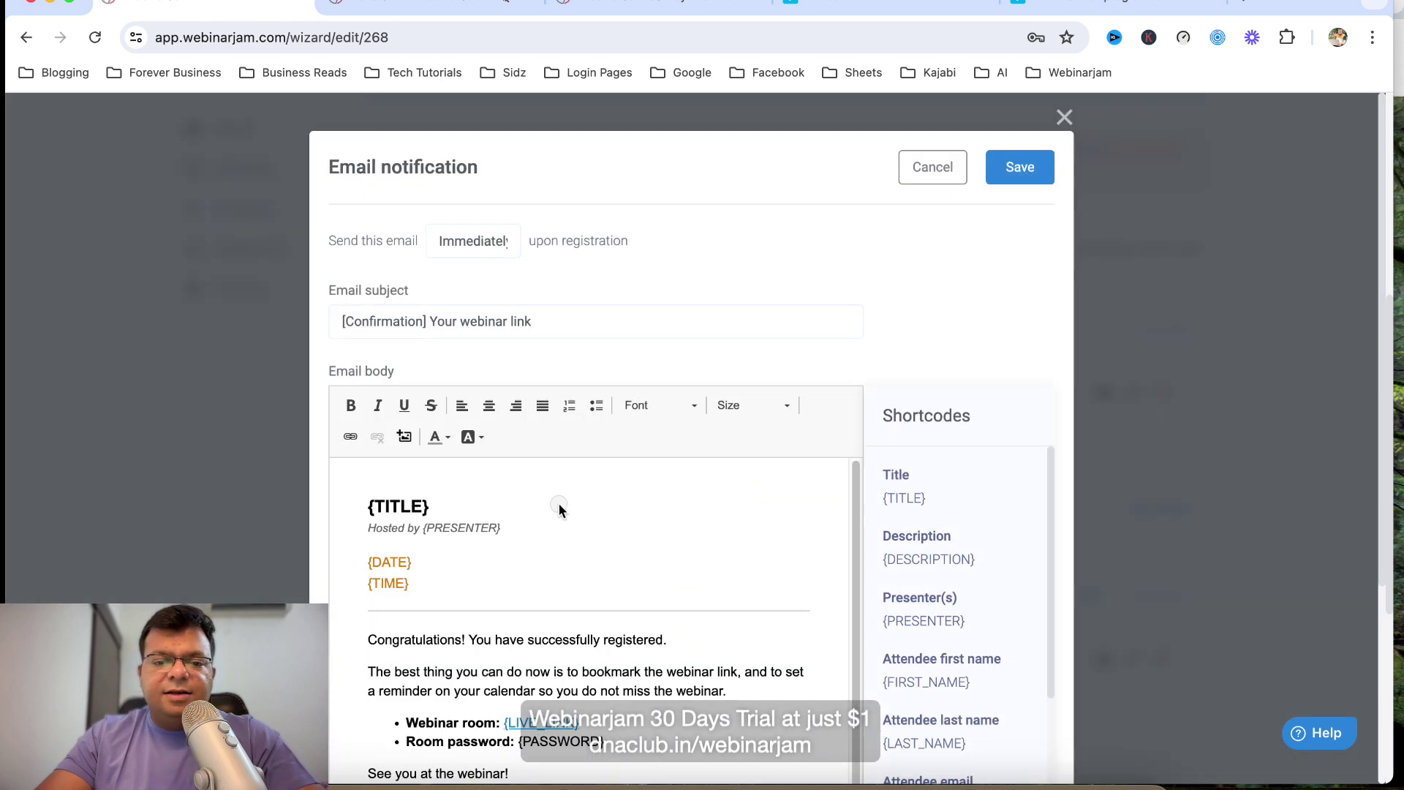
{"action": "scroll", "coordinate": [874, 473], "scroll_direction": "down", "scroll_amount": 4}
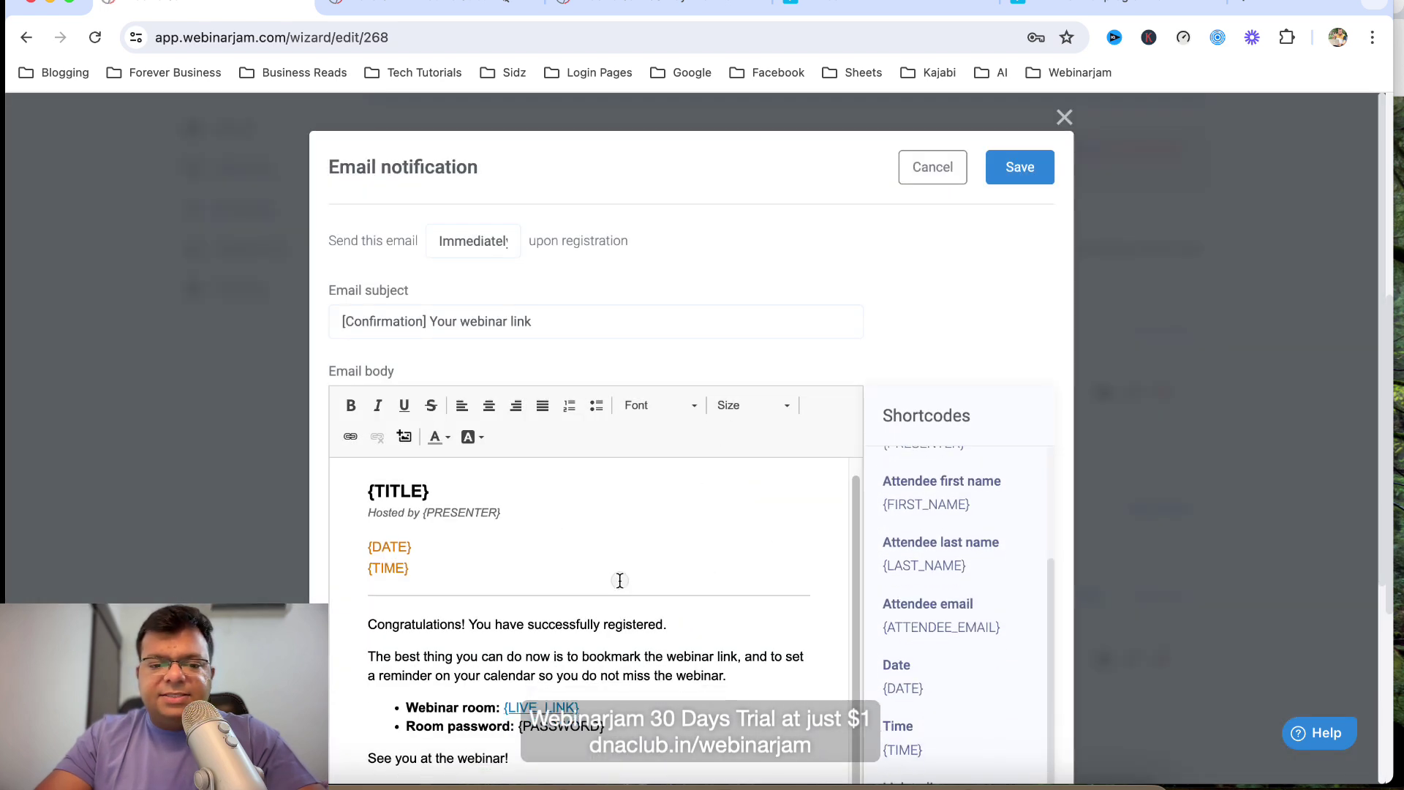
{"action": "scroll", "coordinate": [443, 594], "scroll_direction": "down", "scroll_amount": 3}
{"action": "scroll", "coordinate": [443, 594], "scroll_direction": "down", "scroll_amount": 2}
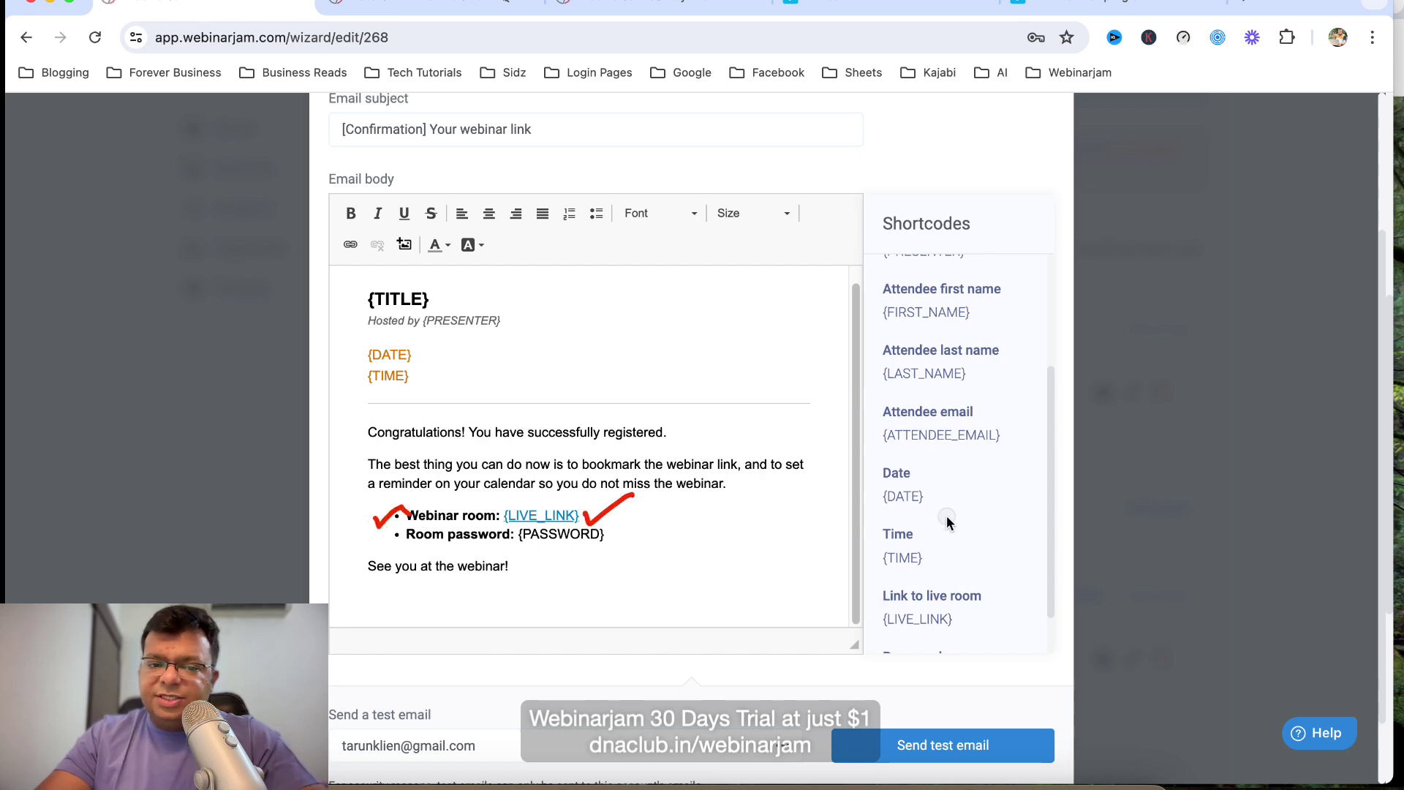
{"action": "scroll", "coordinate": [945, 516], "scroll_direction": "up", "scroll_amount": 4}
{"action": "scroll", "coordinate": [982, 236], "scroll_direction": "up", "scroll_amount": 5}
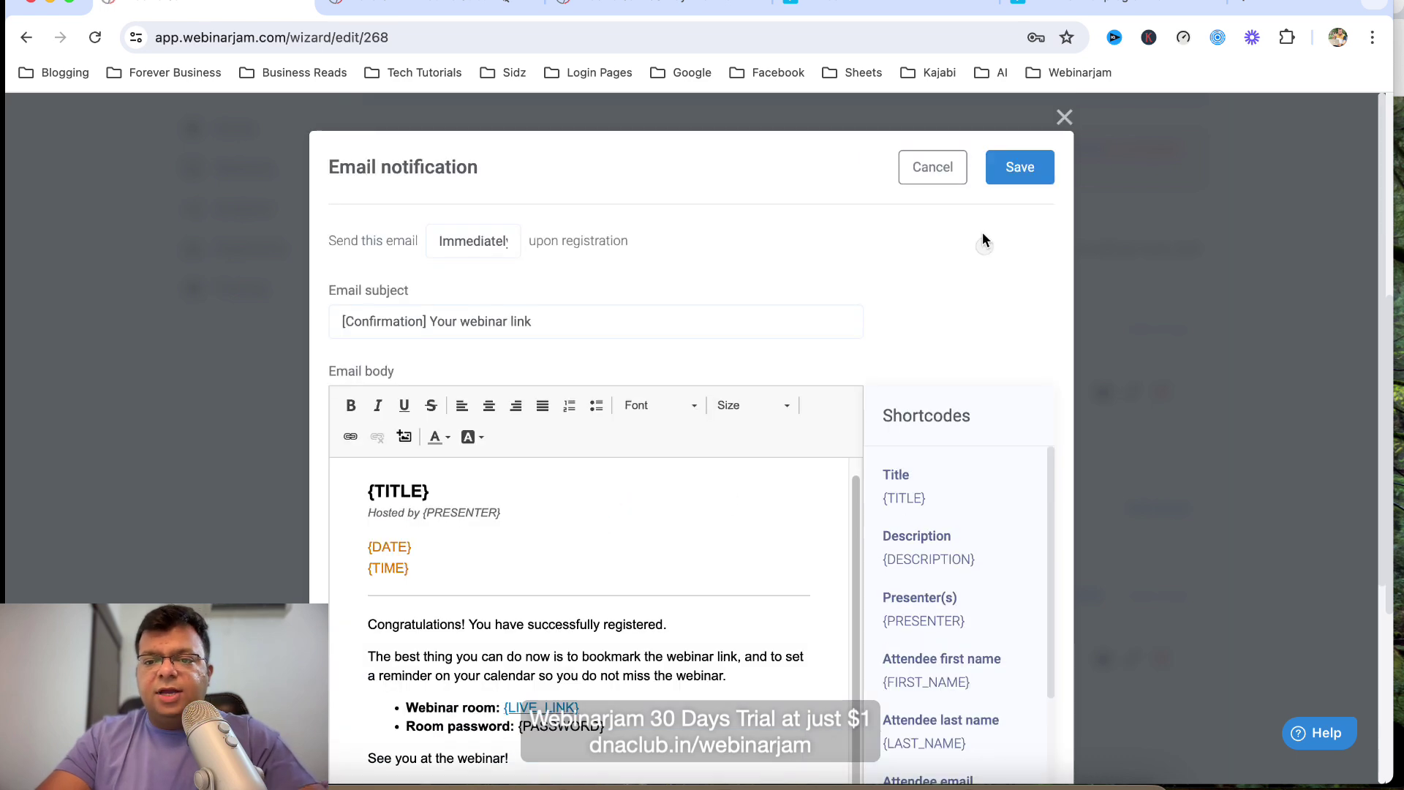
{"action": "left_click", "coordinate": [932, 166]}
- Try a pre-webinar reminder email set to 1 hour before, then discard it
{"action": "left_click", "coordinate": [1147, 363]}
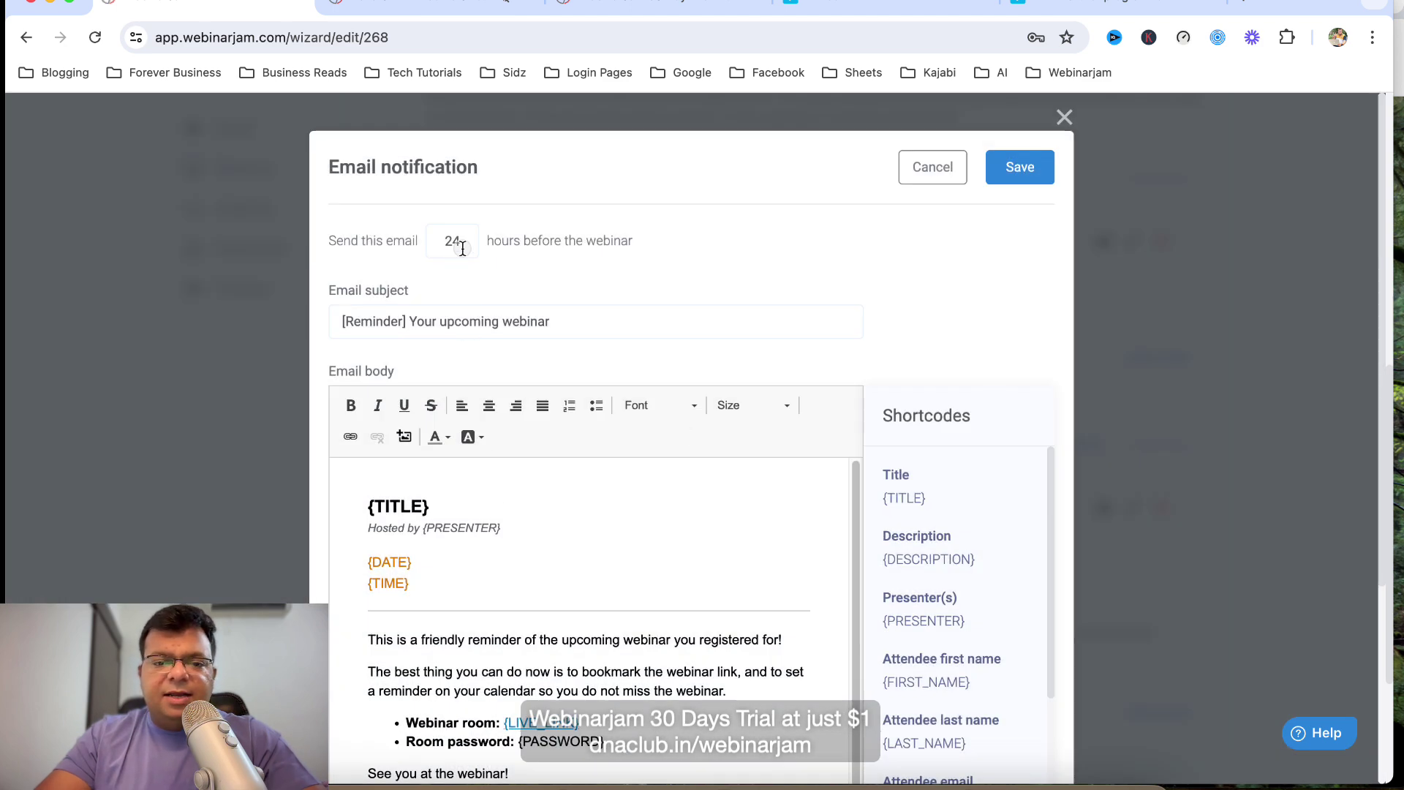
{"action": "double_click", "coordinate": [473, 249]}
{"action": "type", "text": "1"}
{"action": "left_click", "coordinate": [567, 321]}
{"action": "scroll", "coordinate": [573, 483], "scroll_direction": "down", "scroll_amount": 1}
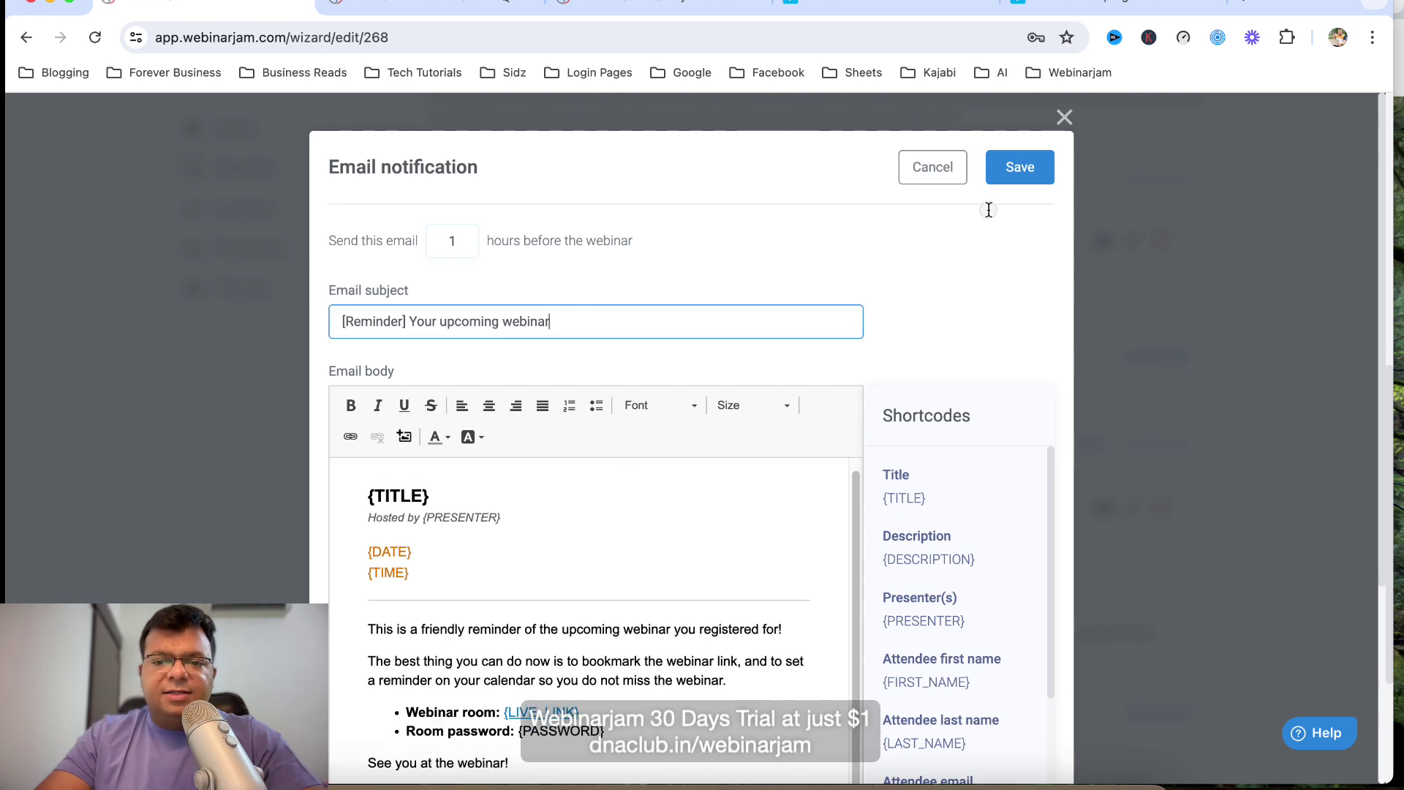
{"action": "left_click", "coordinate": [932, 180]}
- Try a post-webinar follow-up email set to 2, then discard it
{"action": "scroll", "coordinate": [1002, 503], "scroll_direction": "down", "scroll_amount": 2}
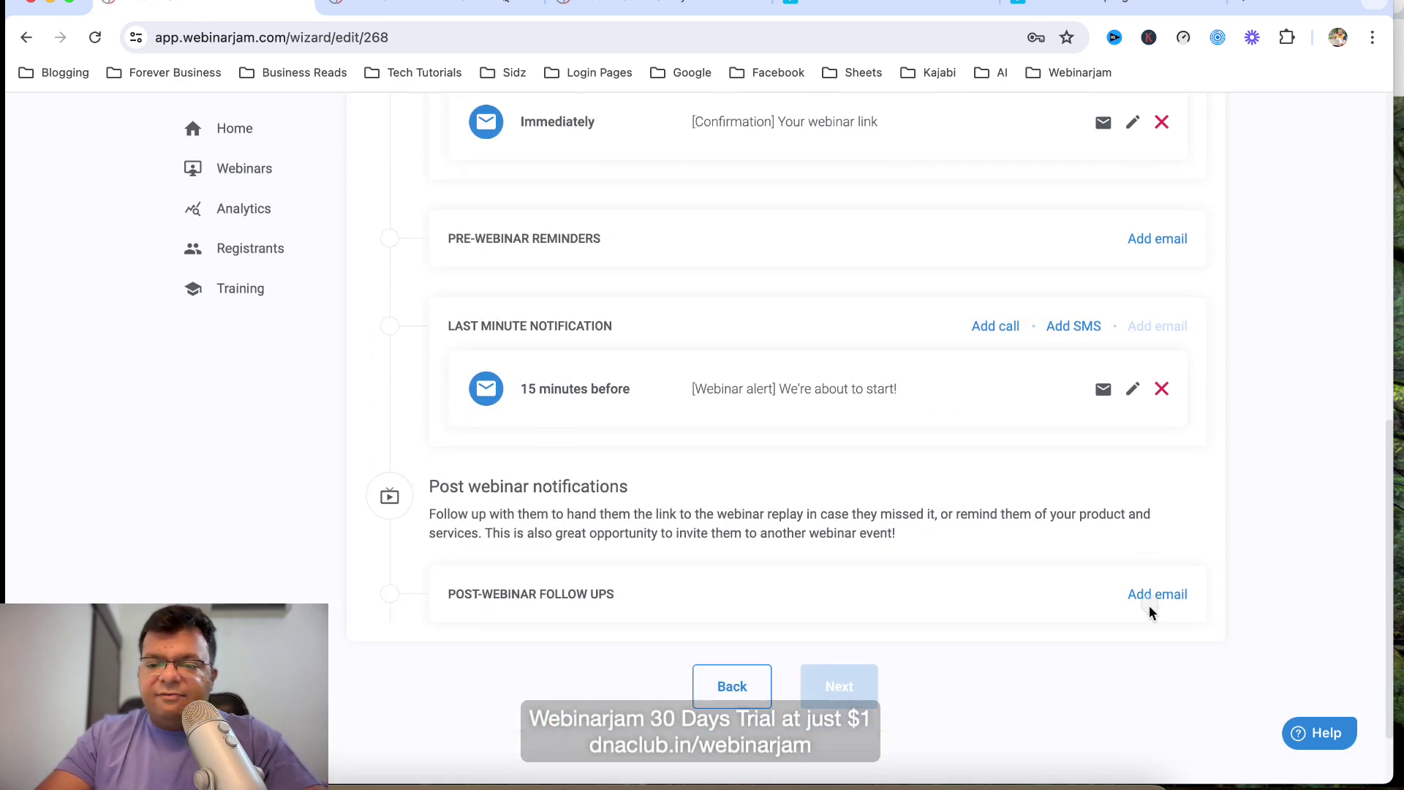
{"action": "left_click", "coordinate": [1154, 598]}
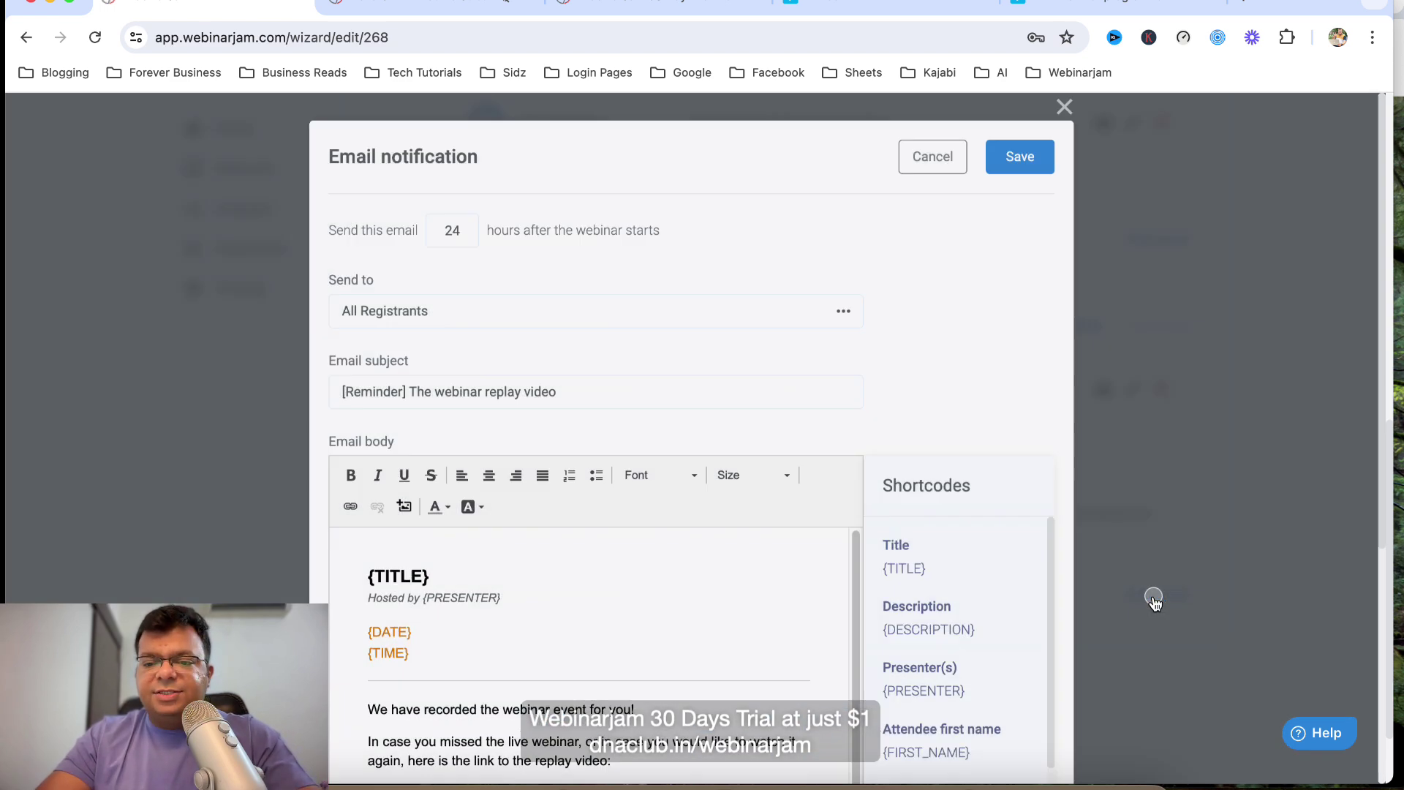
{"action": "type", "text": "2"}
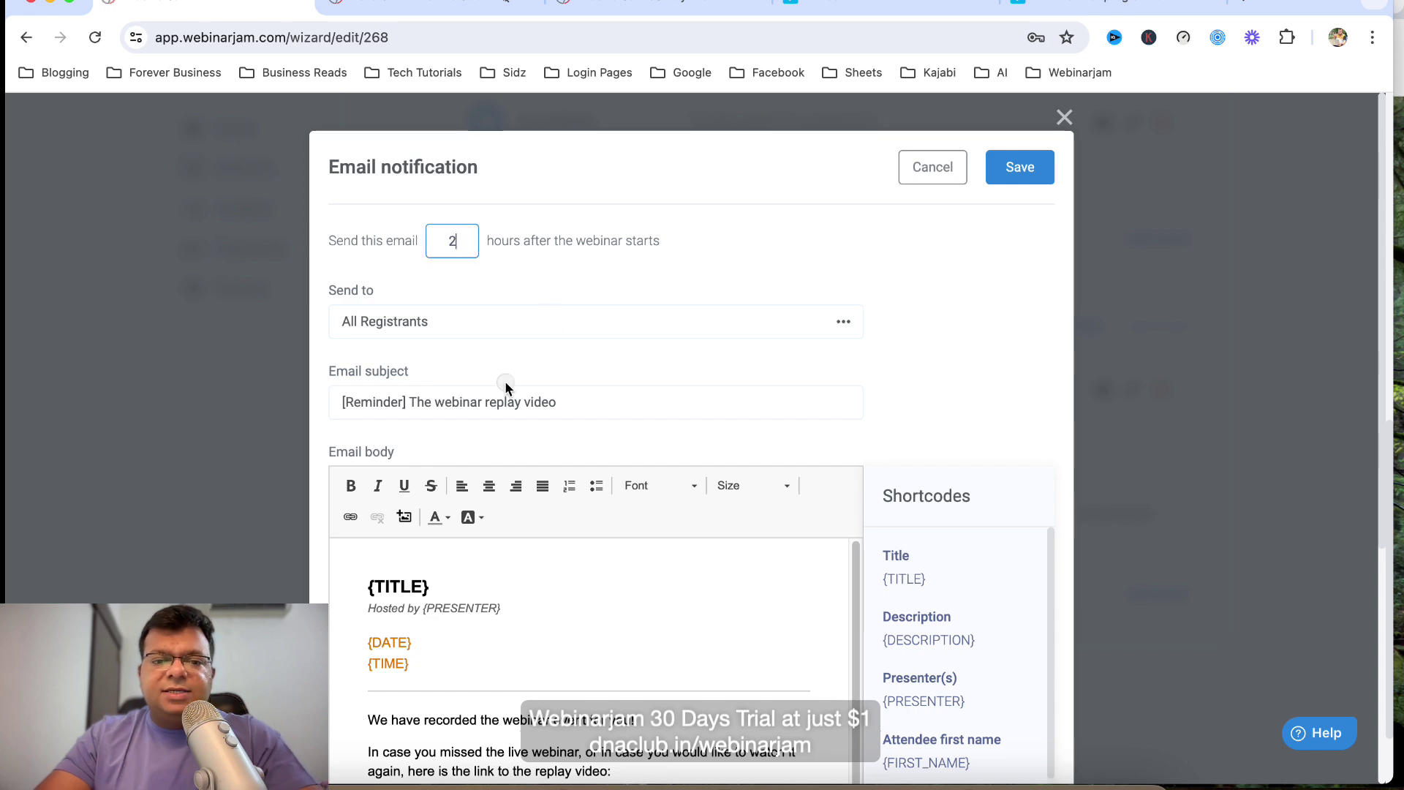
{"action": "left_click", "coordinate": [528, 404]}
{"action": "scroll", "coordinate": [749, 414], "scroll_direction": "down", "scroll_amount": 3}
{"action": "scroll", "coordinate": [693, 501], "scroll_direction": "up", "scroll_amount": 3}
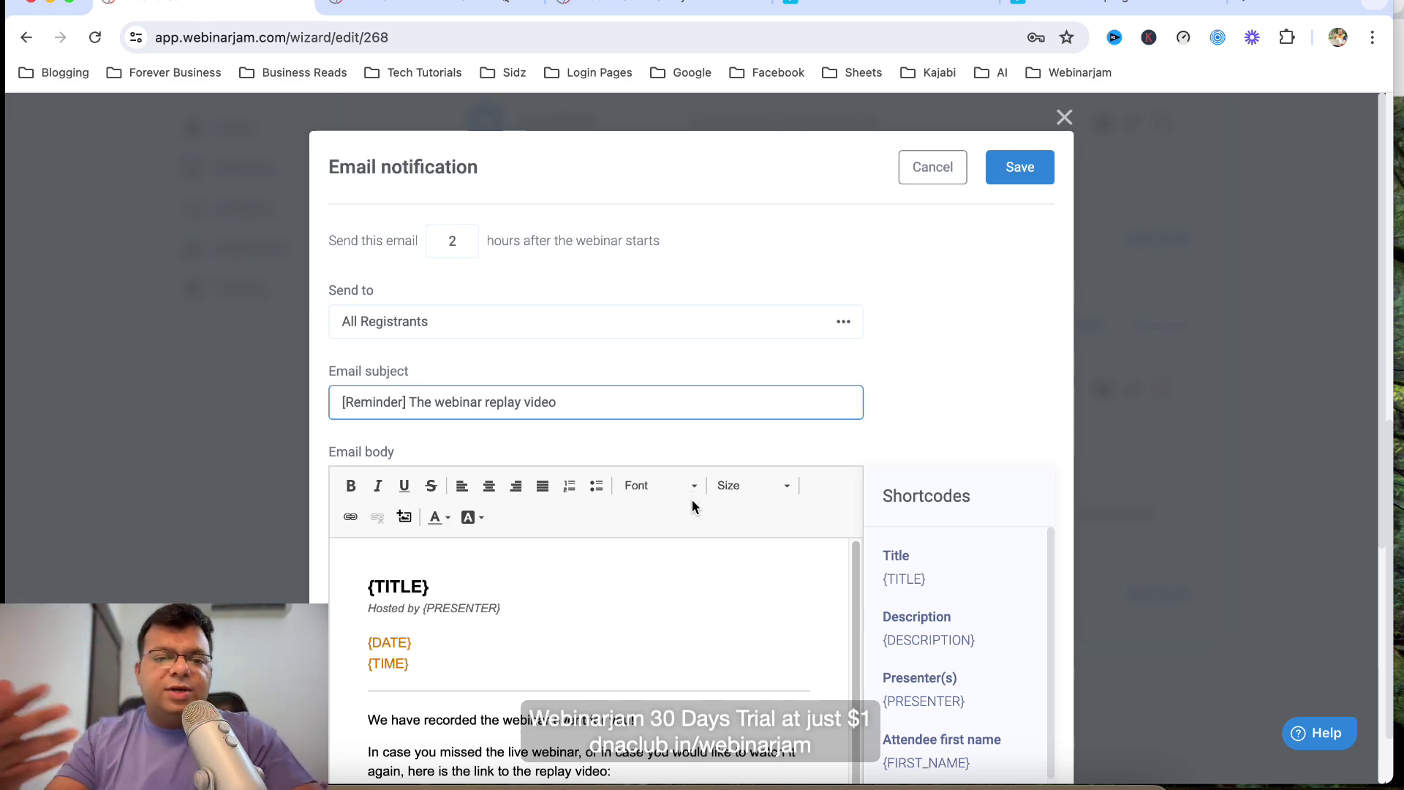
{"action": "left_click", "coordinate": [943, 167]}
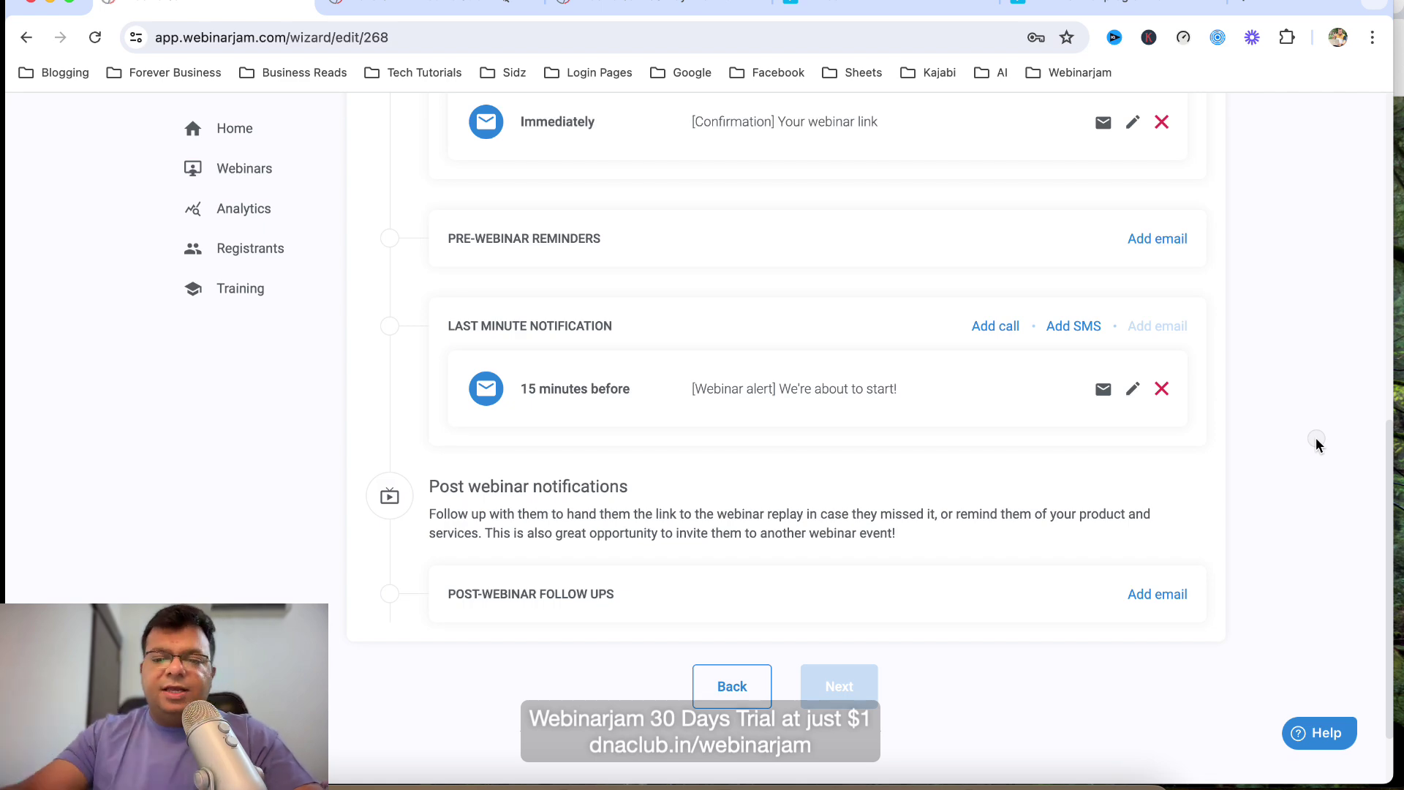
{"action": "scroll", "coordinate": [1179, 523], "scroll_direction": "up", "scroll_amount": 10}
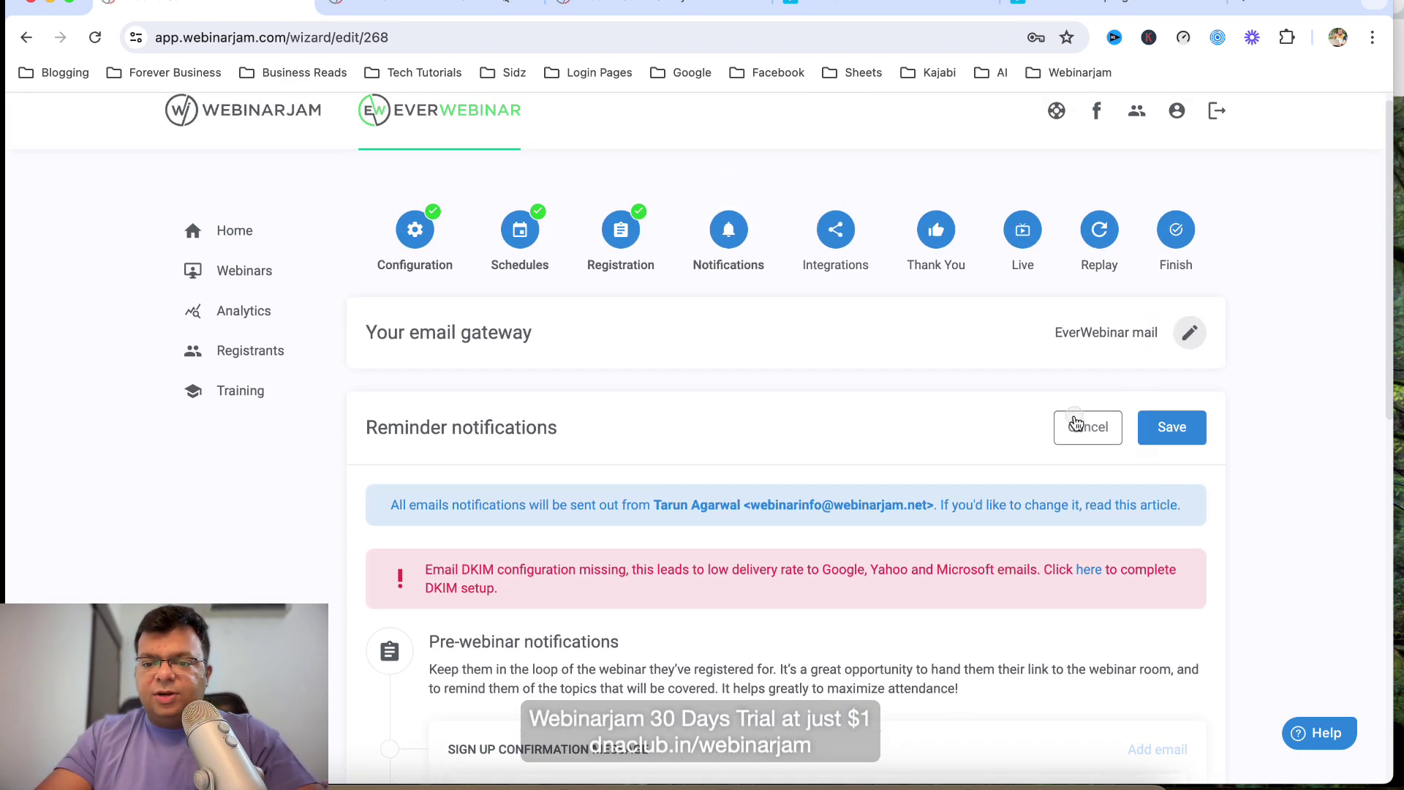
- Cancel the reminder changes and advance past Integrations to the Thank You step
{"action": "left_click", "coordinate": [1075, 426]}
{"action": "left_click", "coordinate": [842, 526]}
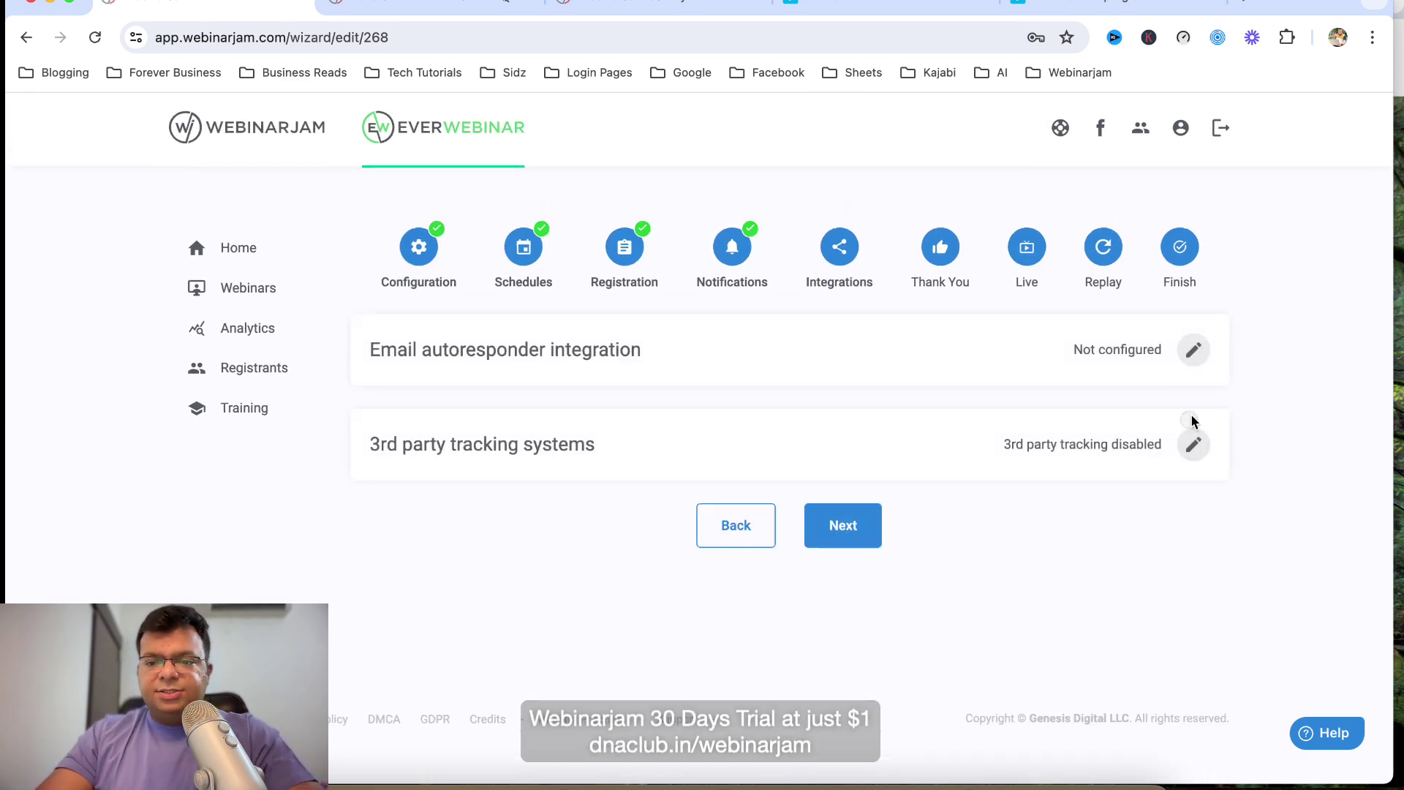
{"action": "left_click", "coordinate": [845, 540]}
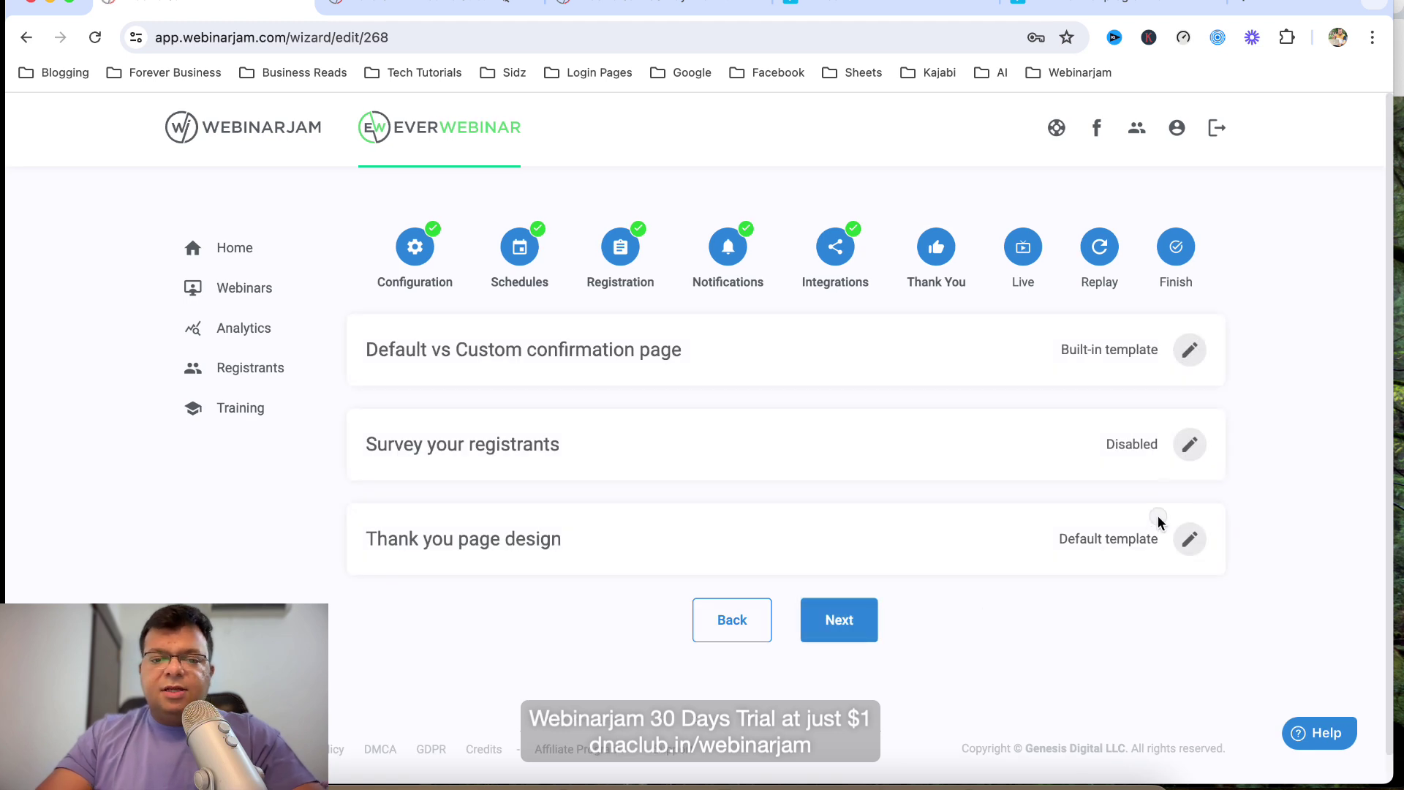
- Save the built-in confirmation page and leave the registrant survey unchanged
{"action": "left_click", "coordinate": [1190, 350]}
{"action": "scroll", "coordinate": [720, 548], "scroll_direction": "down", "scroll_amount": 2}
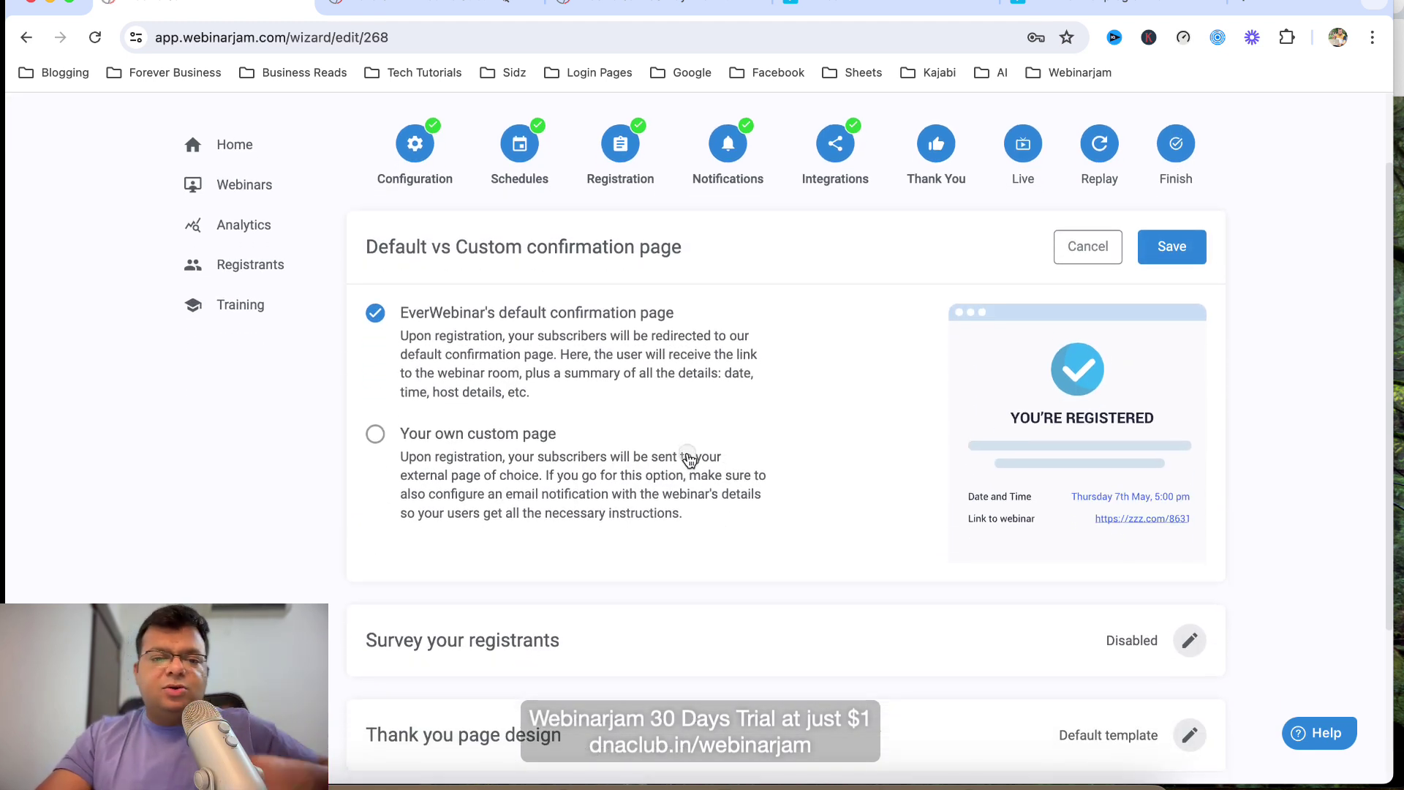
{"action": "left_click_drag", "start_coordinate": [461, 336], "coordinate": [679, 329]}
{"action": "left_click", "coordinate": [1163, 252]}
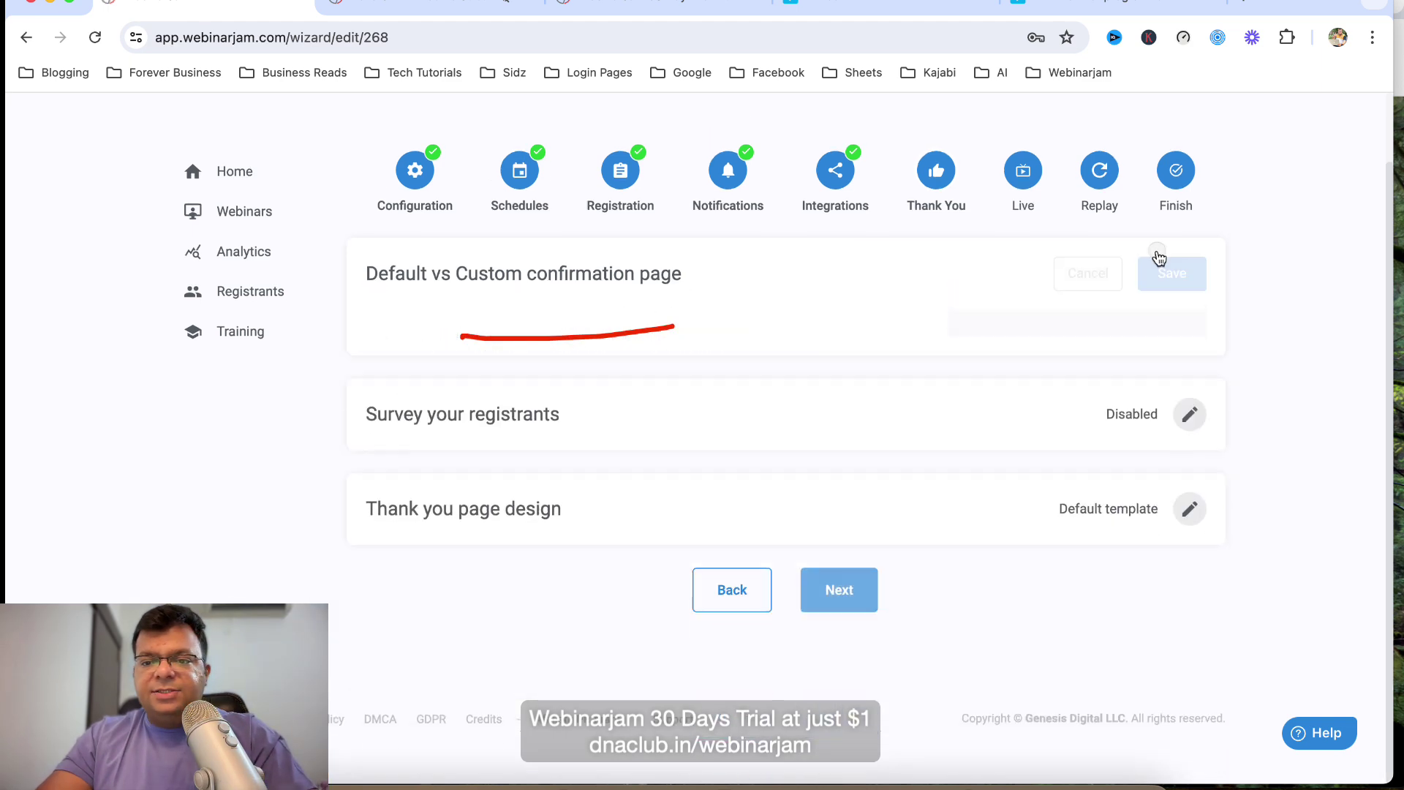
{"action": "left_click", "coordinate": [1187, 416]}
{"action": "left_click", "coordinate": [1089, 412]}
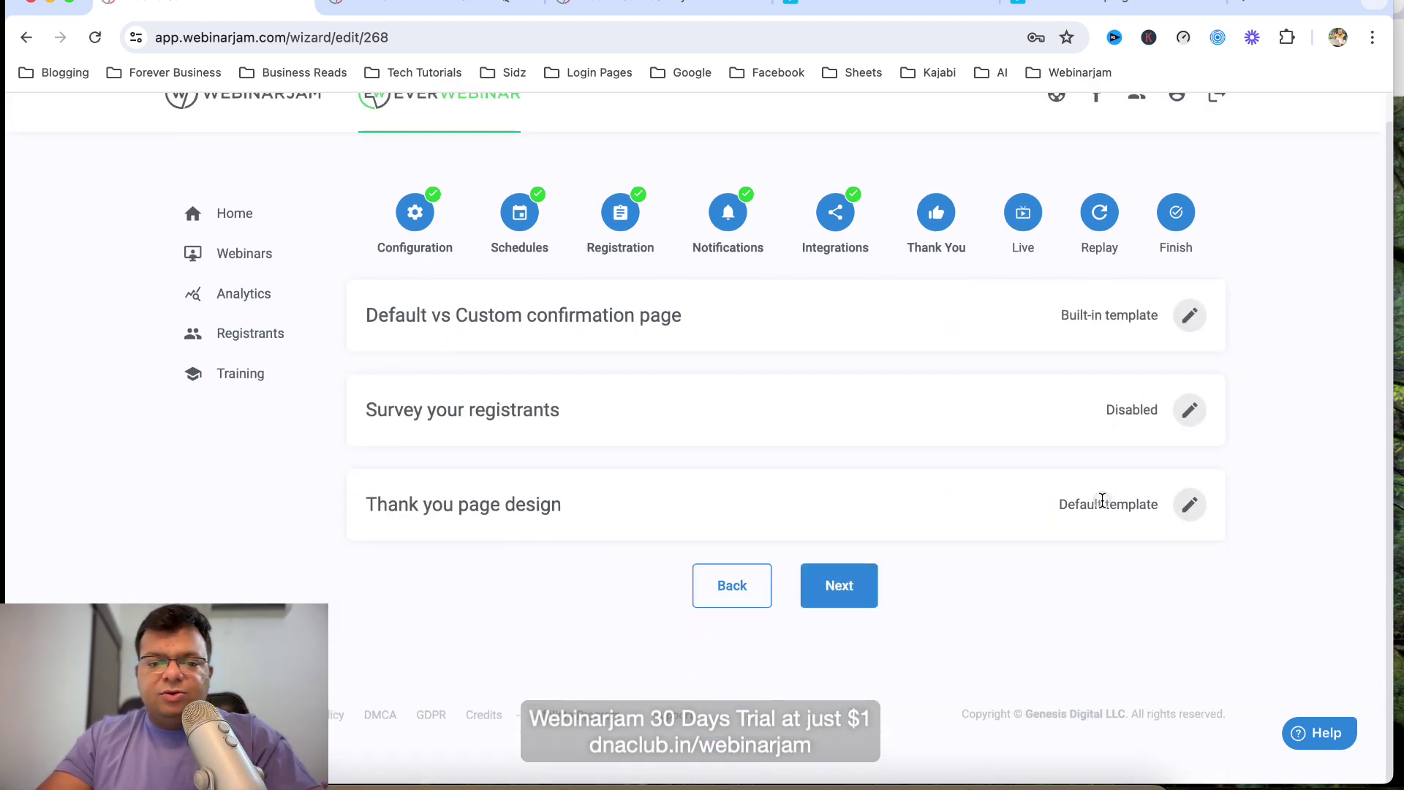
- Choose and save the first thank-you page template, then continue to the Live step
{"action": "left_click", "coordinate": [1190, 505]}
{"action": "scroll", "coordinate": [867, 533], "scroll_direction": "down", "scroll_amount": 4}
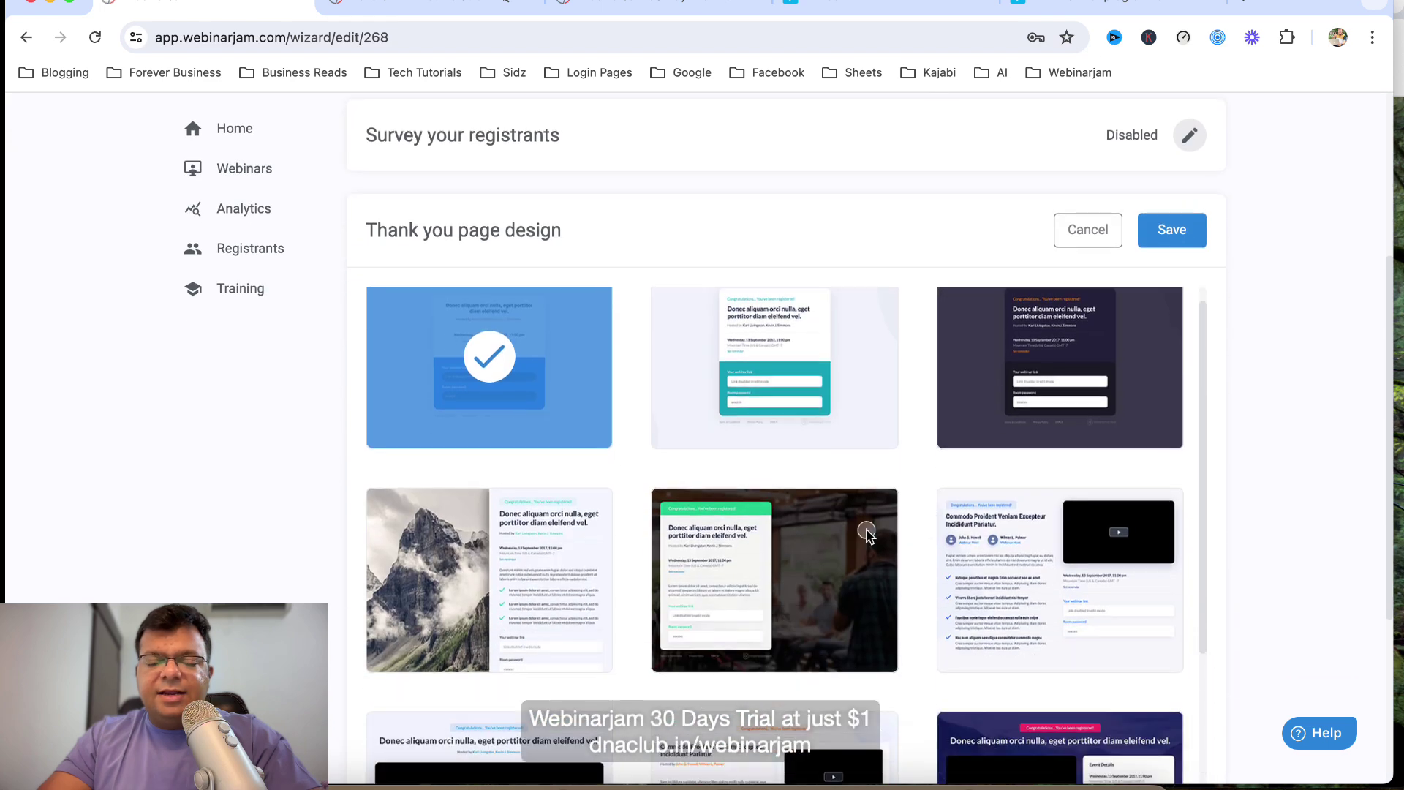
{"action": "scroll", "coordinate": [790, 498], "scroll_direction": "down", "scroll_amount": 2}
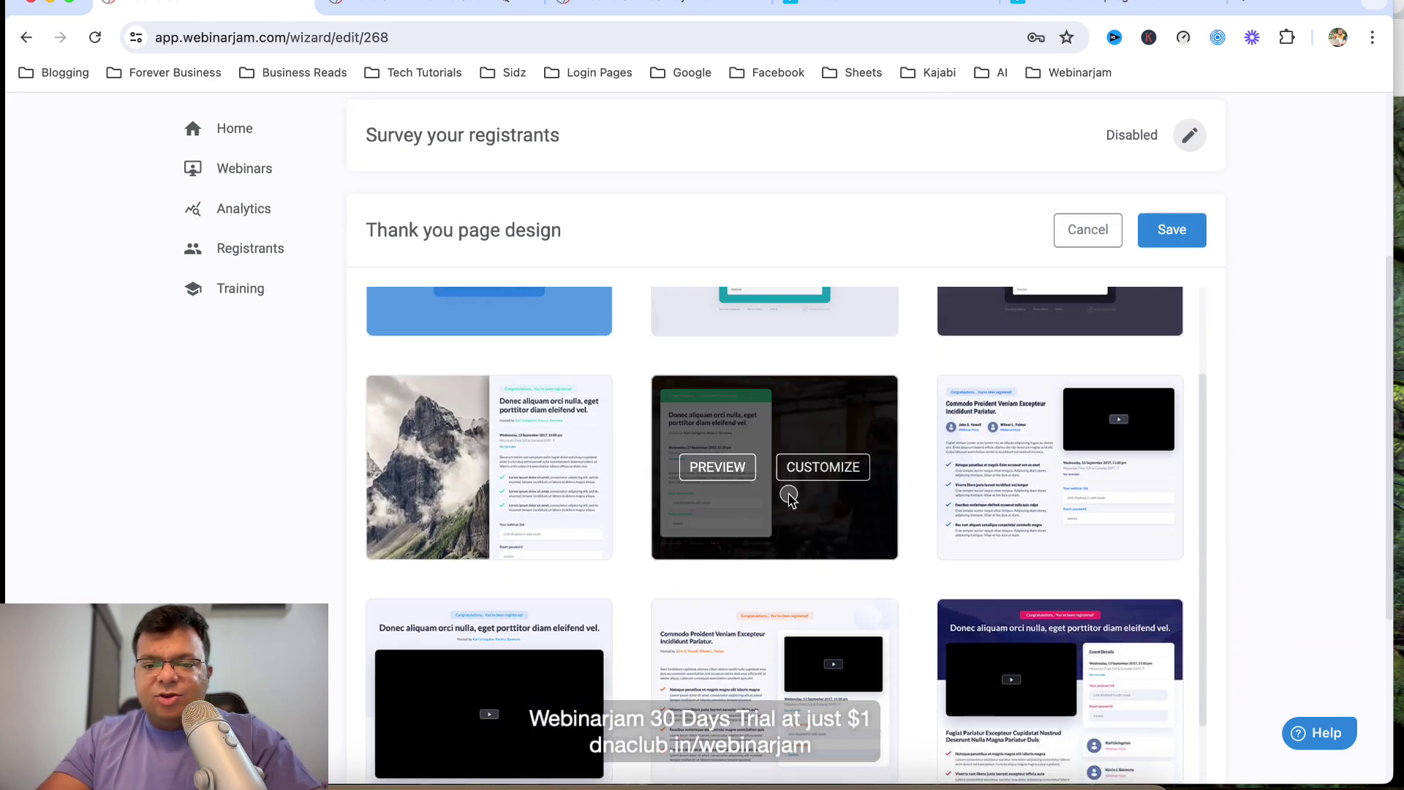
{"action": "scroll", "coordinate": [790, 497], "scroll_direction": "down", "scroll_amount": 1}
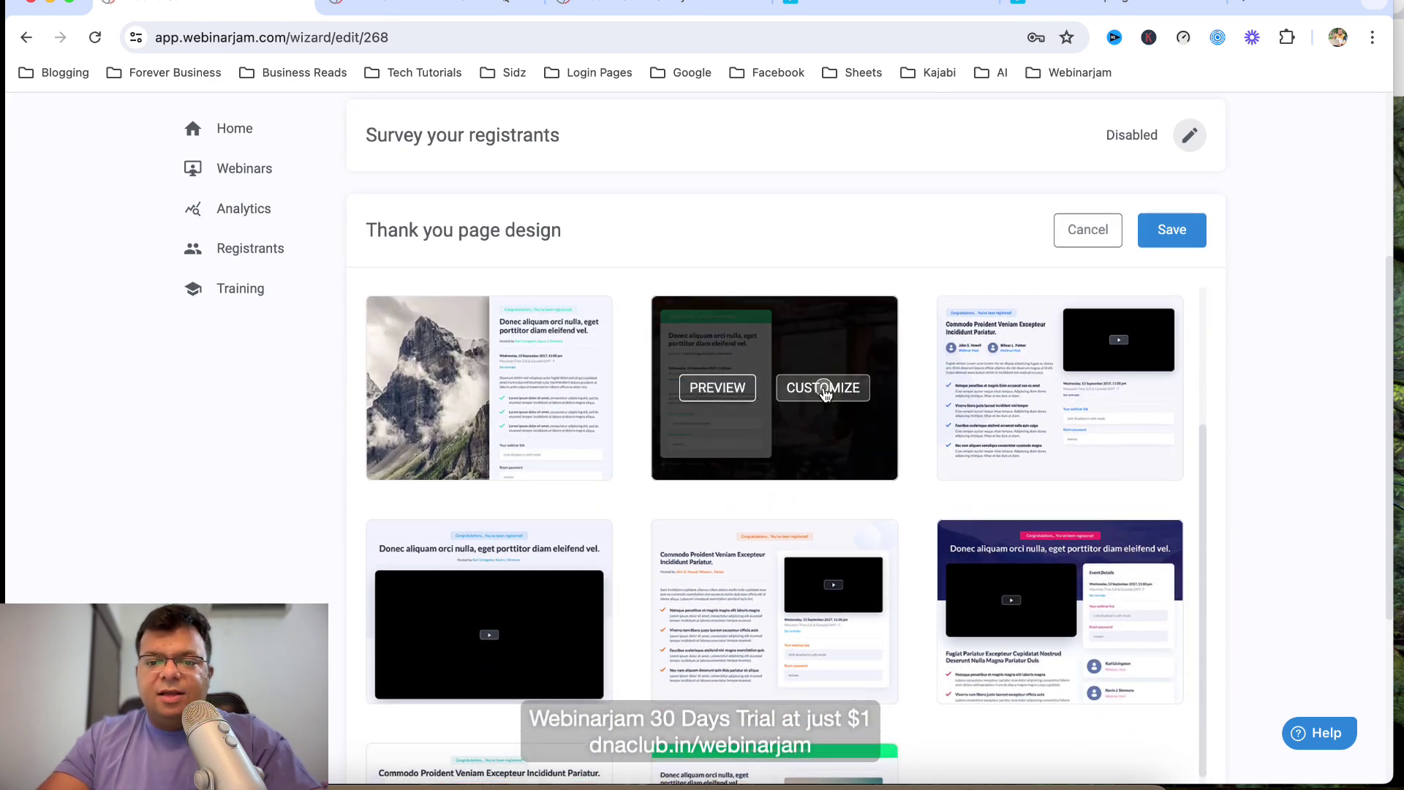
{"action": "scroll", "coordinate": [731, 581], "scroll_direction": "down", "scroll_amount": 1}
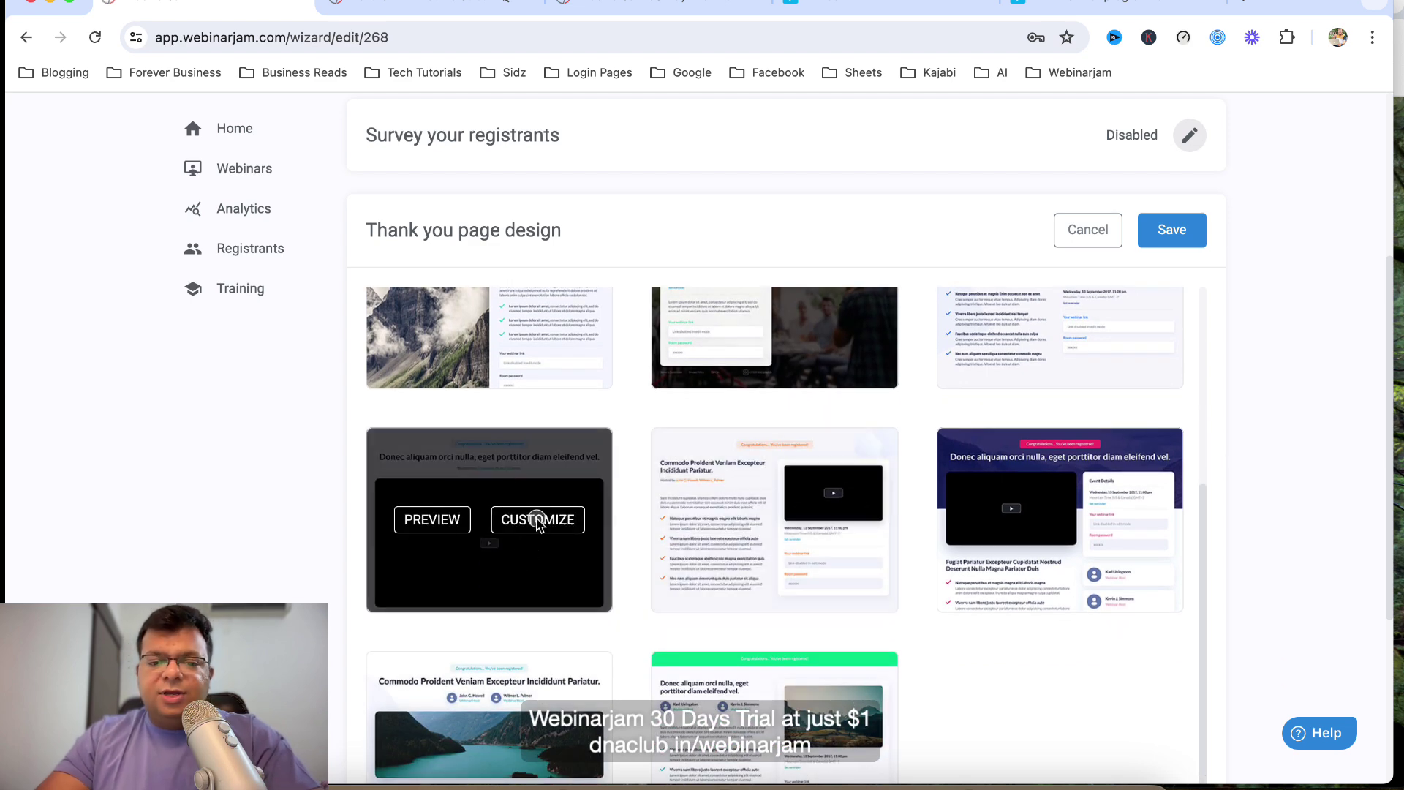
{"action": "scroll", "coordinate": [1010, 643], "scroll_direction": "up", "scroll_amount": 5}
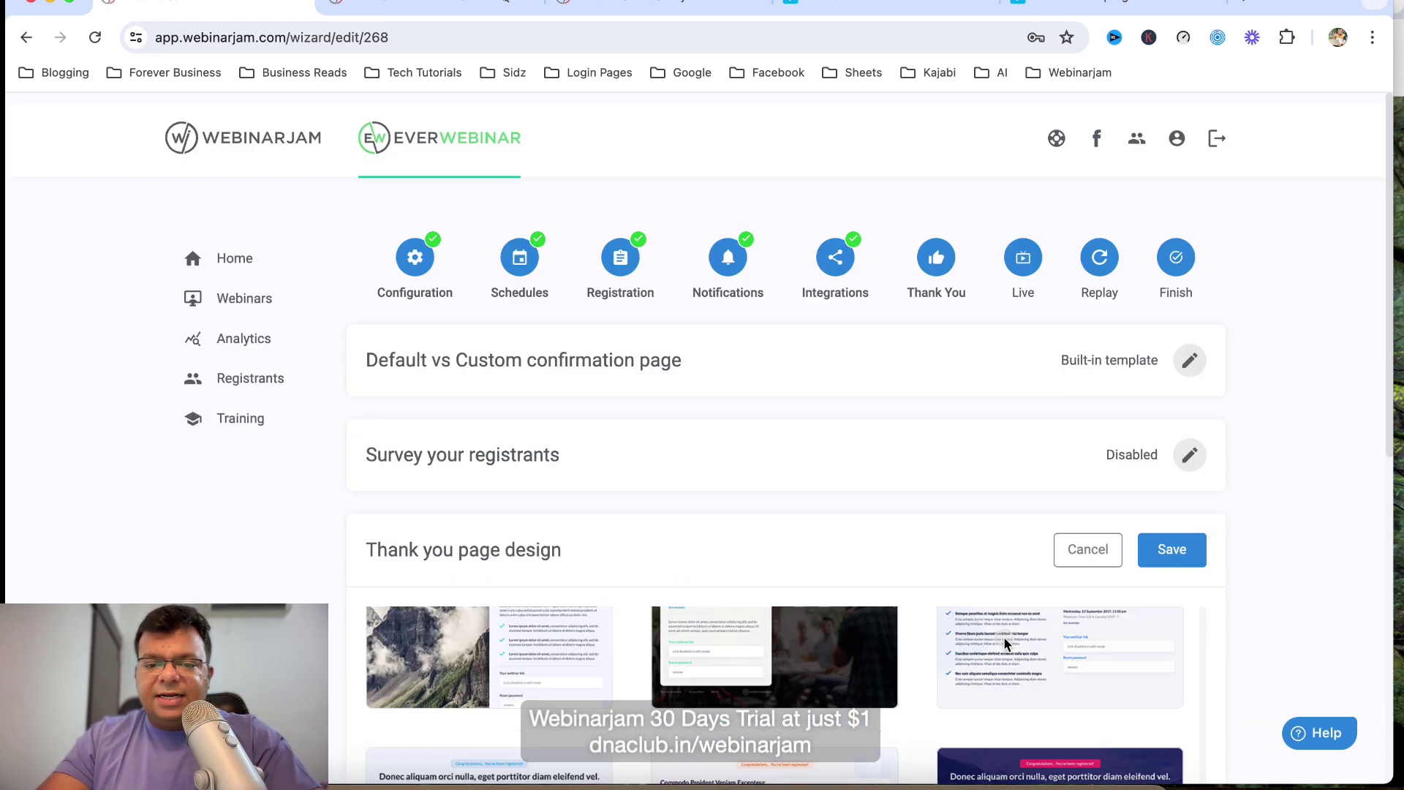
{"action": "left_click", "coordinate": [524, 647]}
{"action": "left_click", "coordinate": [1164, 545]}
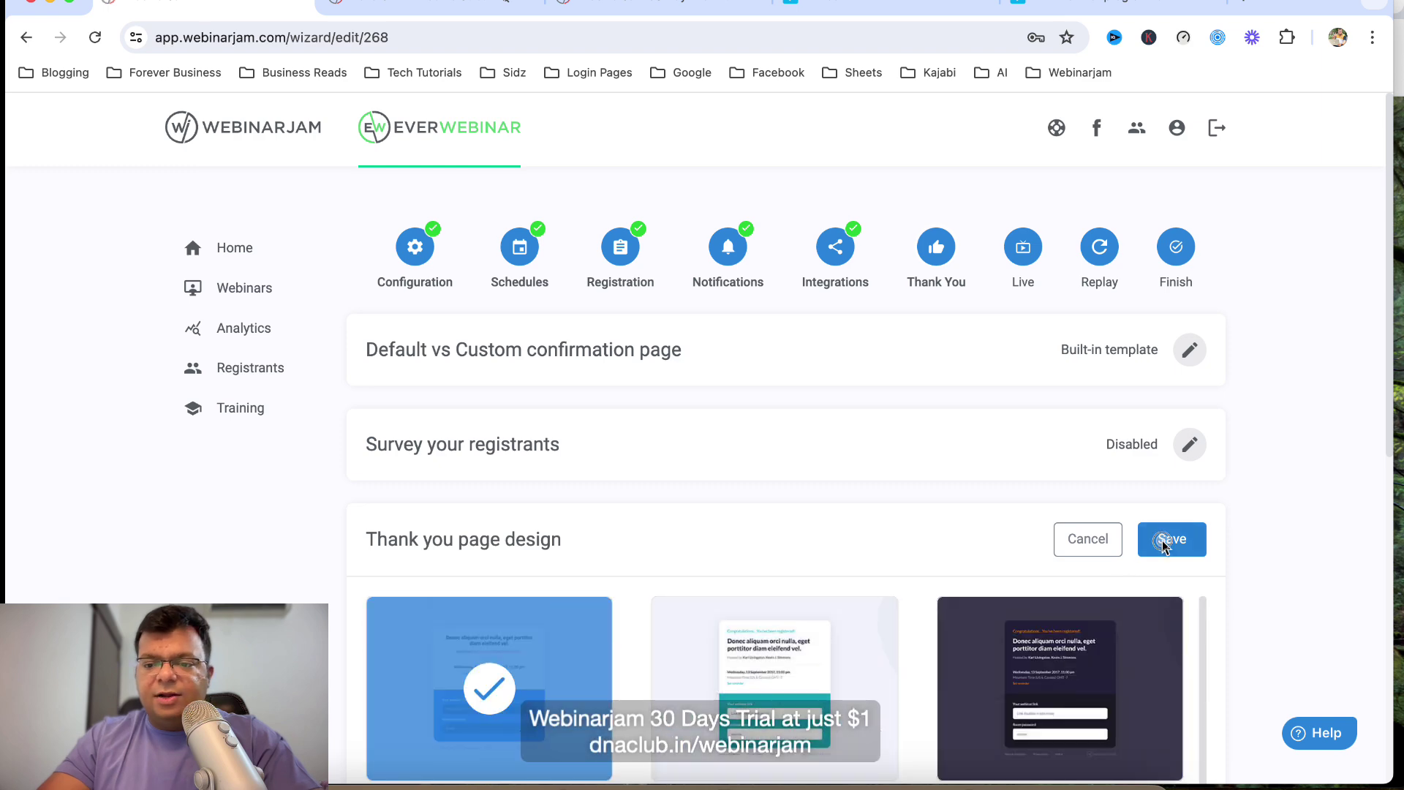
{"action": "left_click", "coordinate": [863, 613]}
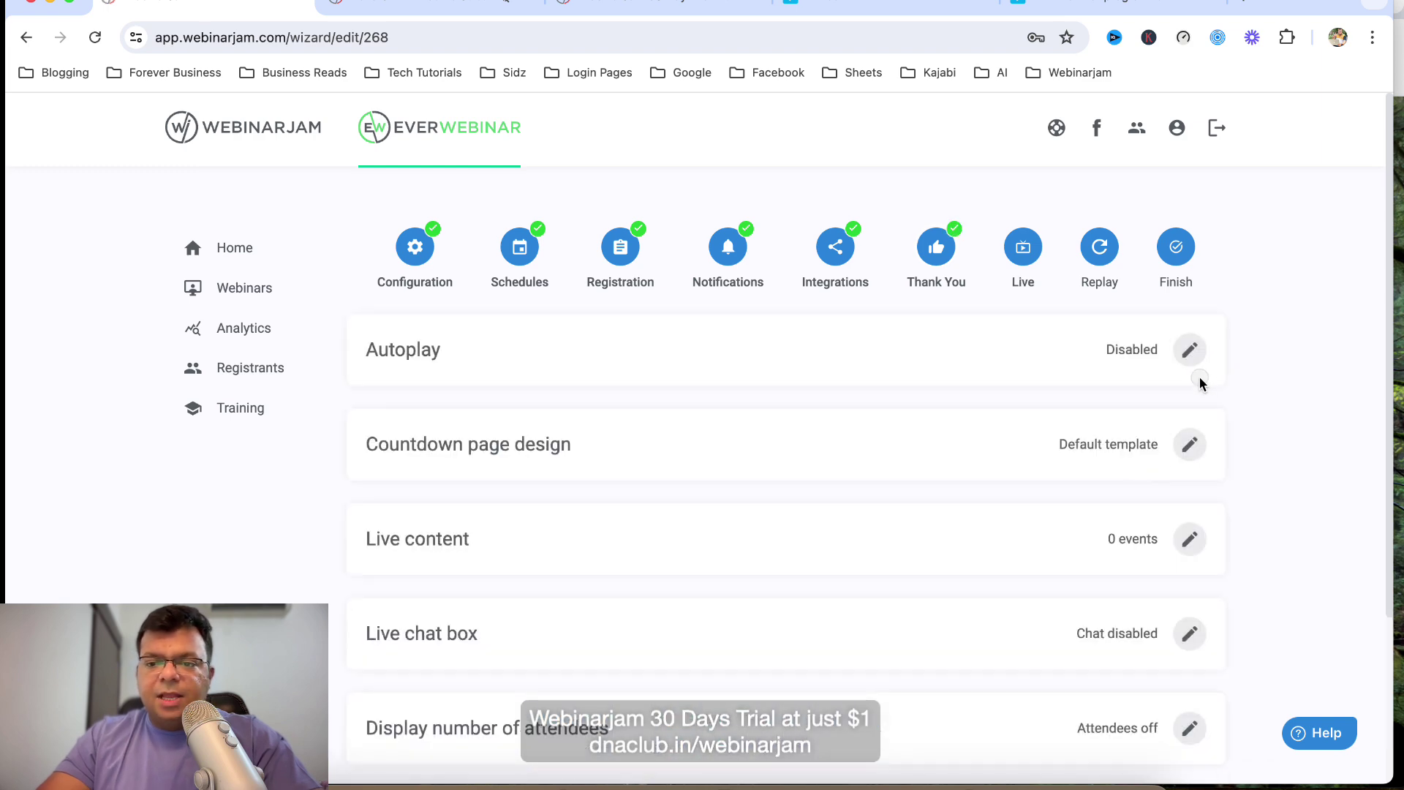
{"action": "left_click", "coordinate": [1200, 383]}
{"action": "scroll", "coordinate": [551, 507], "scroll_direction": "down", "scroll_amount": 4}
{"action": "left_click", "coordinate": [543, 524]}
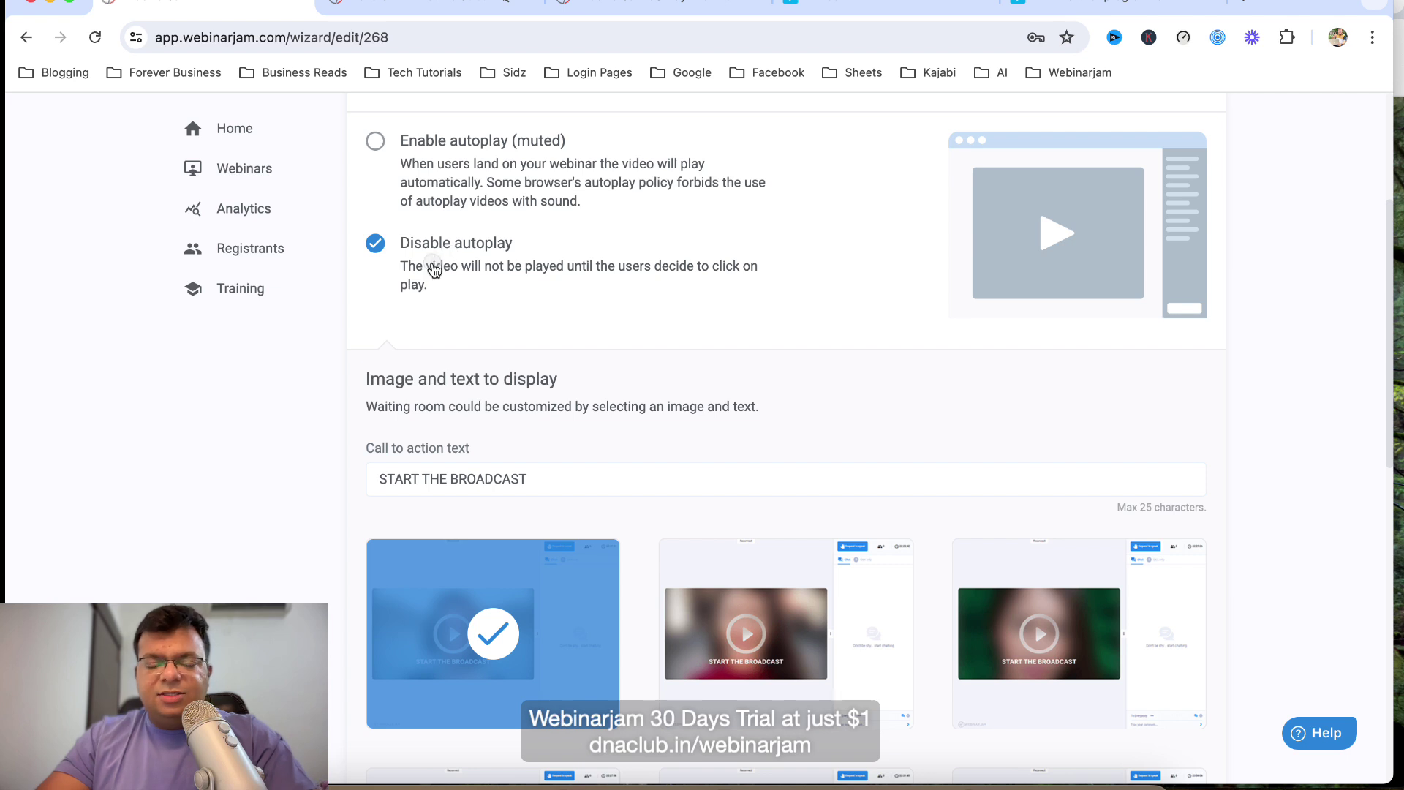
{"action": "left_click_drag", "start_coordinate": [395, 251], "coordinate": [515, 253]}
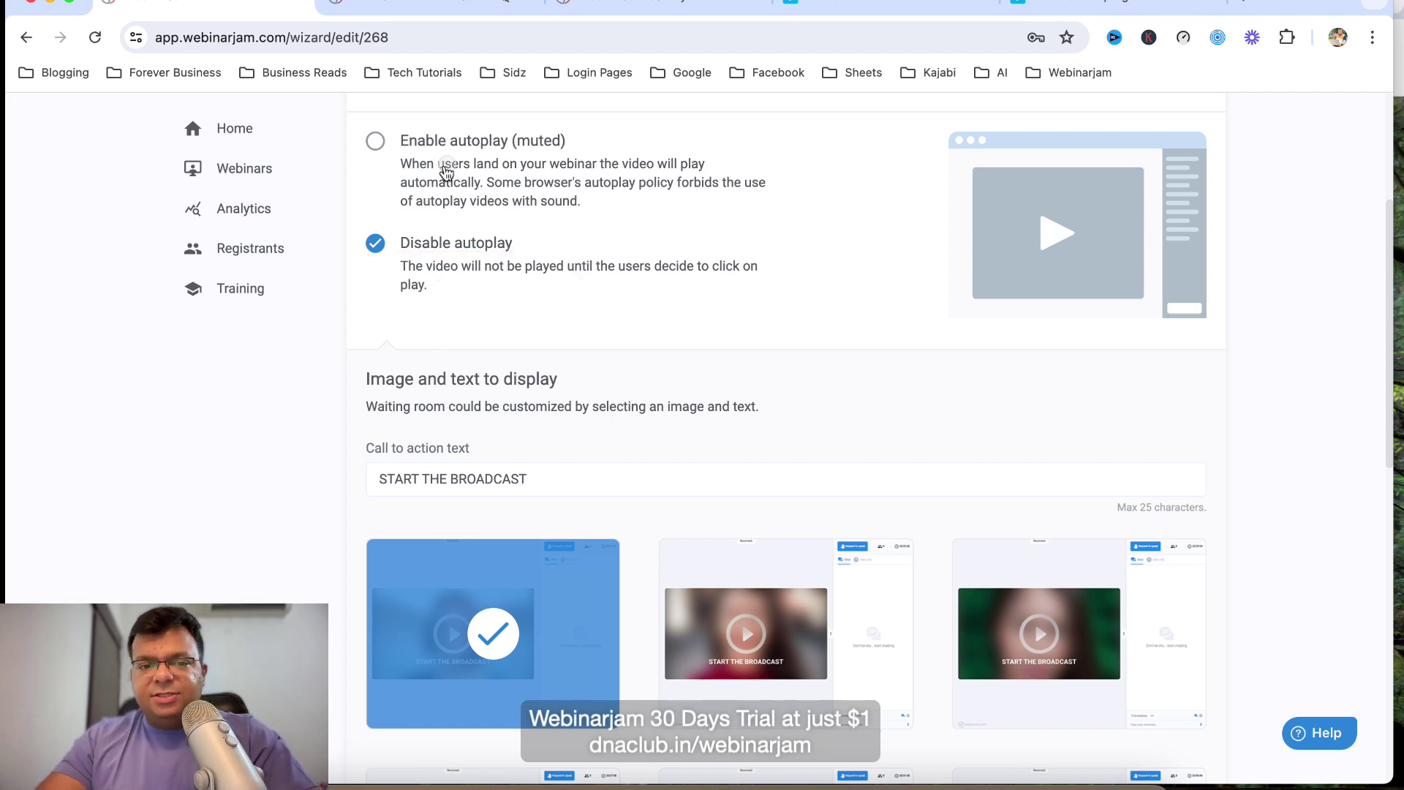
{"action": "scroll", "coordinate": [1087, 301], "scroll_direction": "up", "scroll_amount": 3}
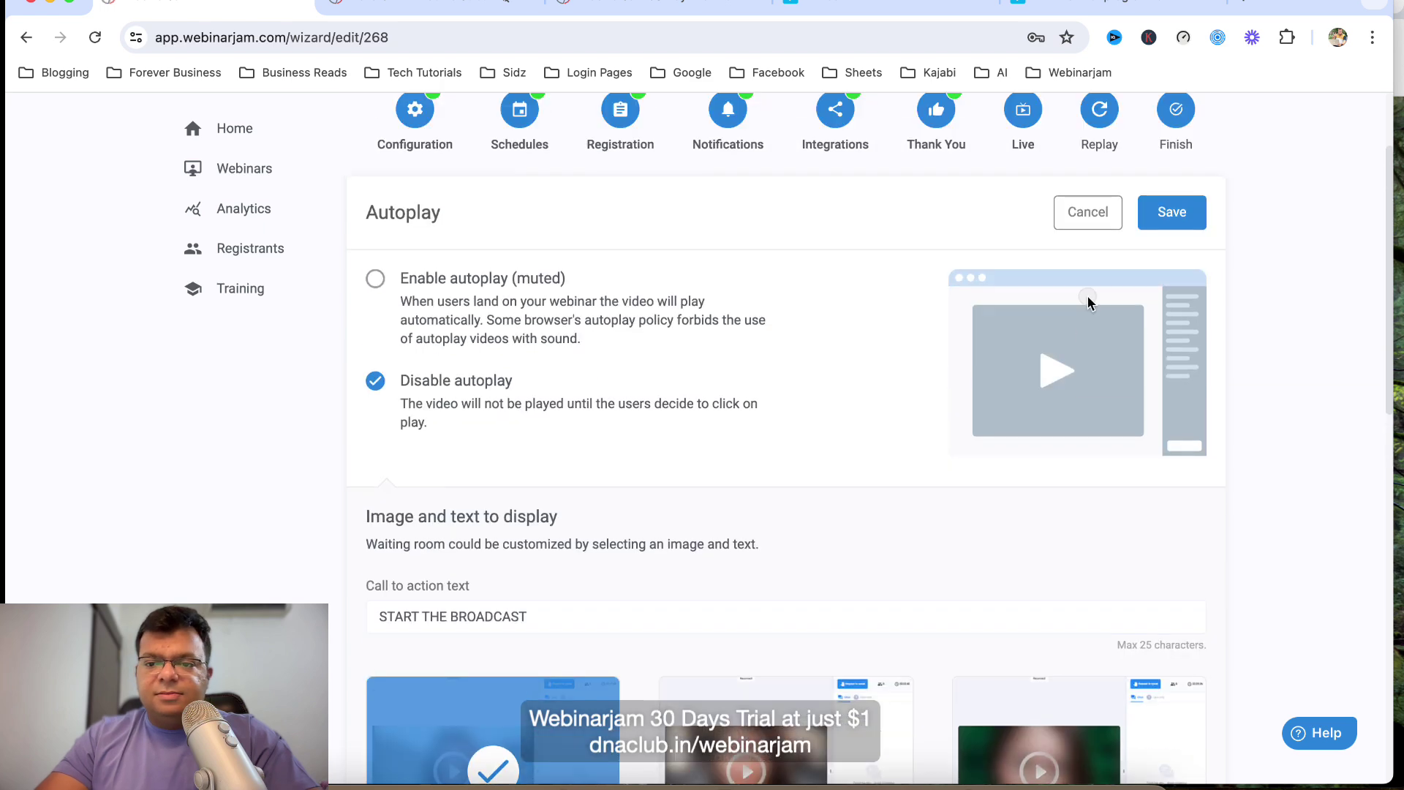
{"action": "left_click", "coordinate": [1165, 223]}
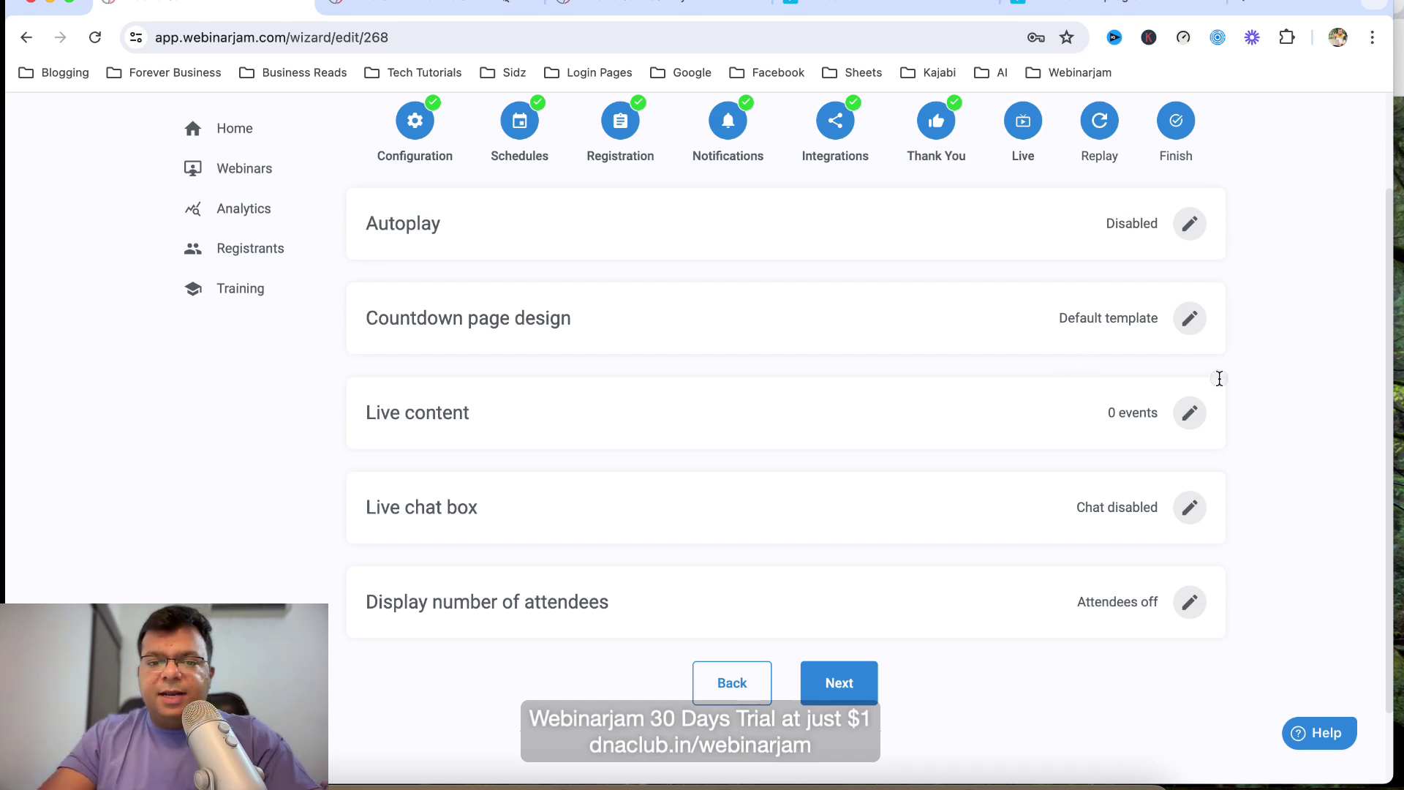
- Customize the countdown template, replacing the lorem ipsum paragraph with 'Don't close this page. we are starting shortly.', then Save and Exit
{"action": "left_click", "coordinate": [1195, 322]}
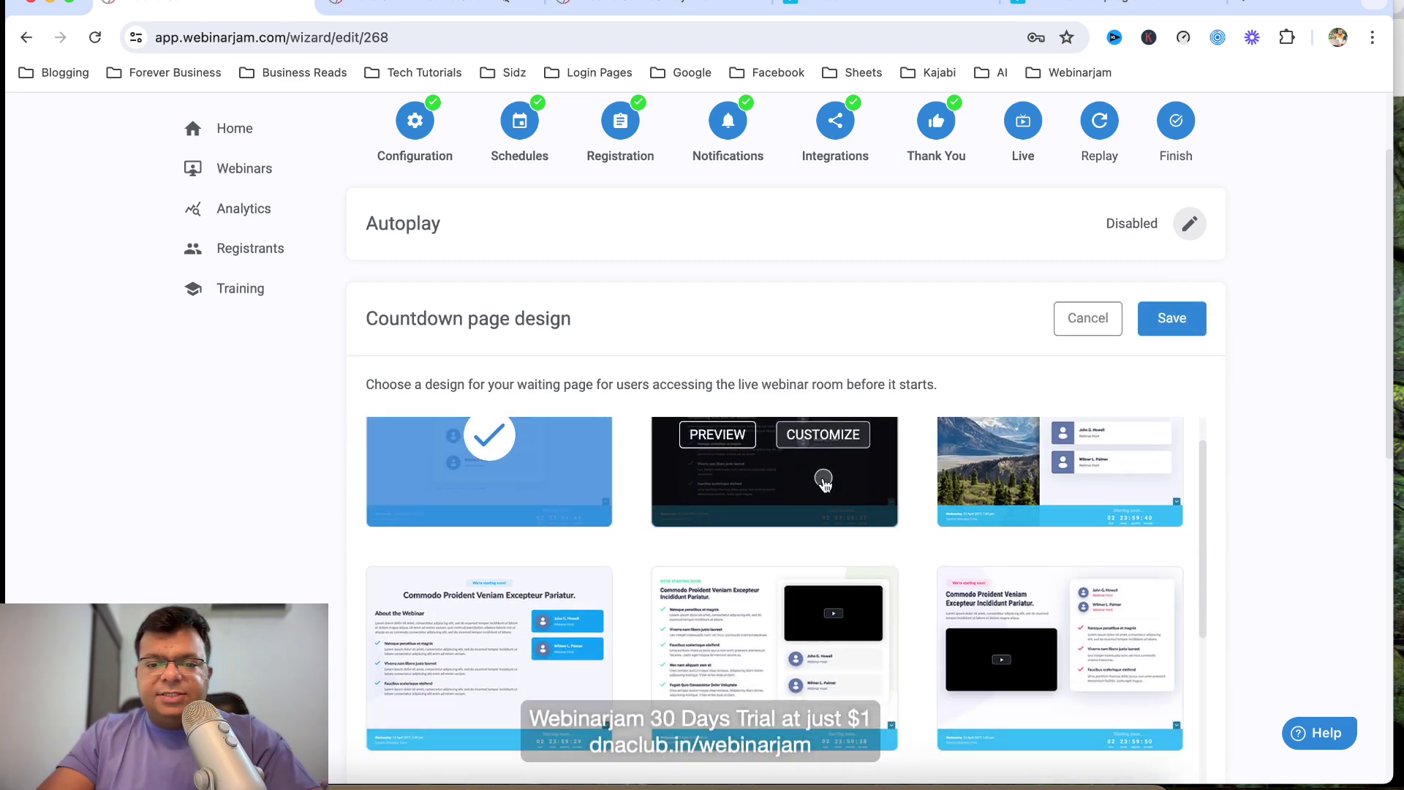
{"action": "scroll", "coordinate": [617, 620], "scroll_direction": "down", "scroll_amount": 5}
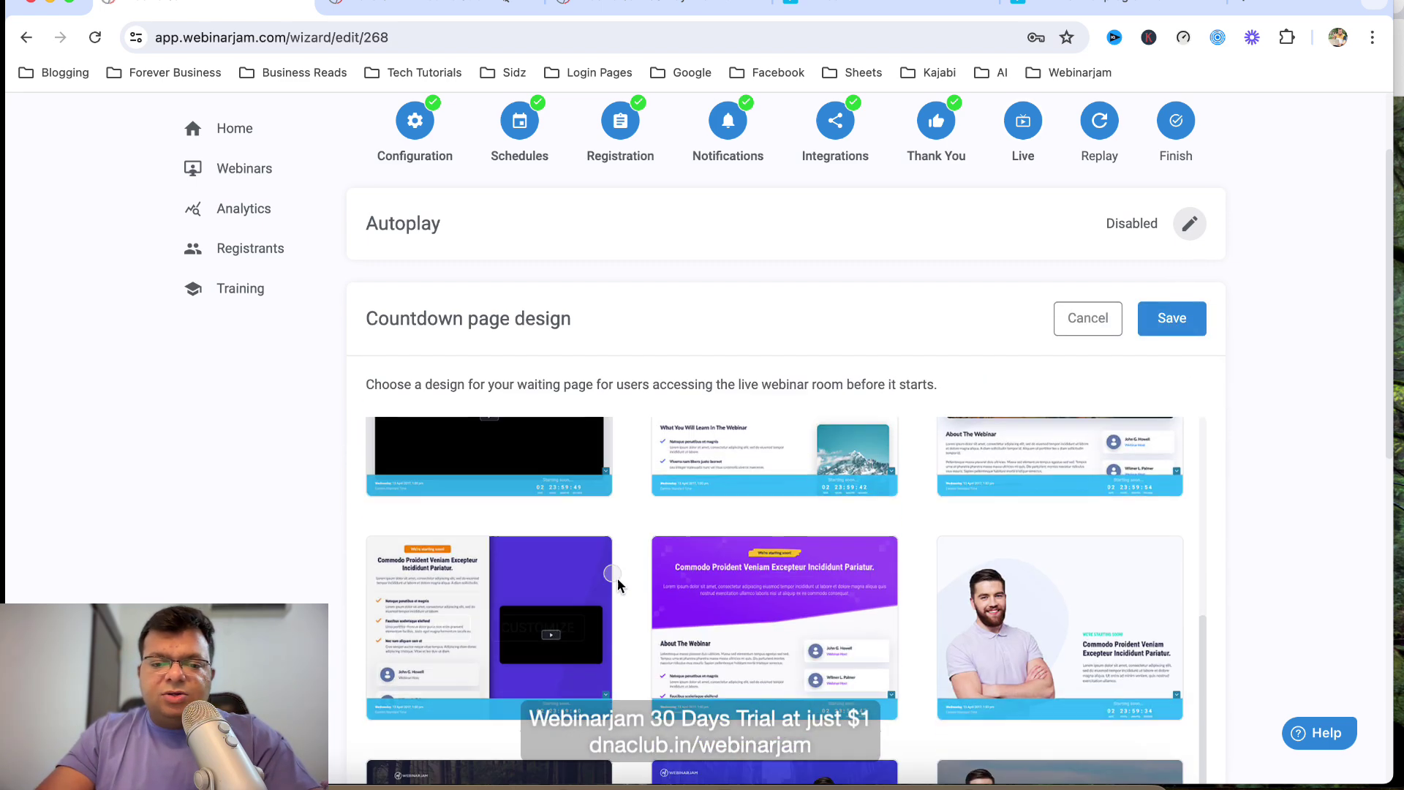
{"action": "scroll", "coordinate": [728, 601], "scroll_direction": "up", "scroll_amount": 5}
{"action": "left_click", "coordinate": [558, 516]}
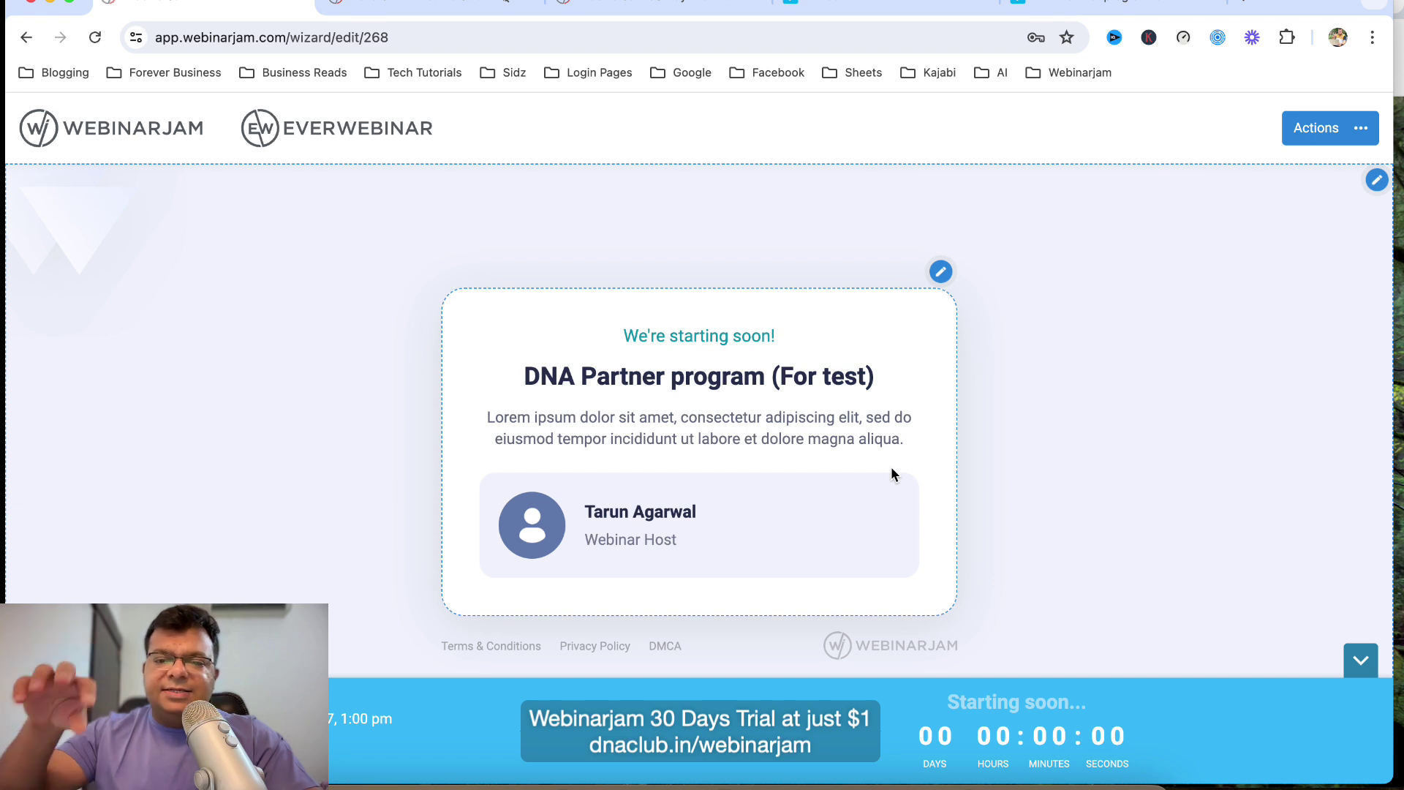
{"action": "mouse_move", "coordinate": [820, 501]}
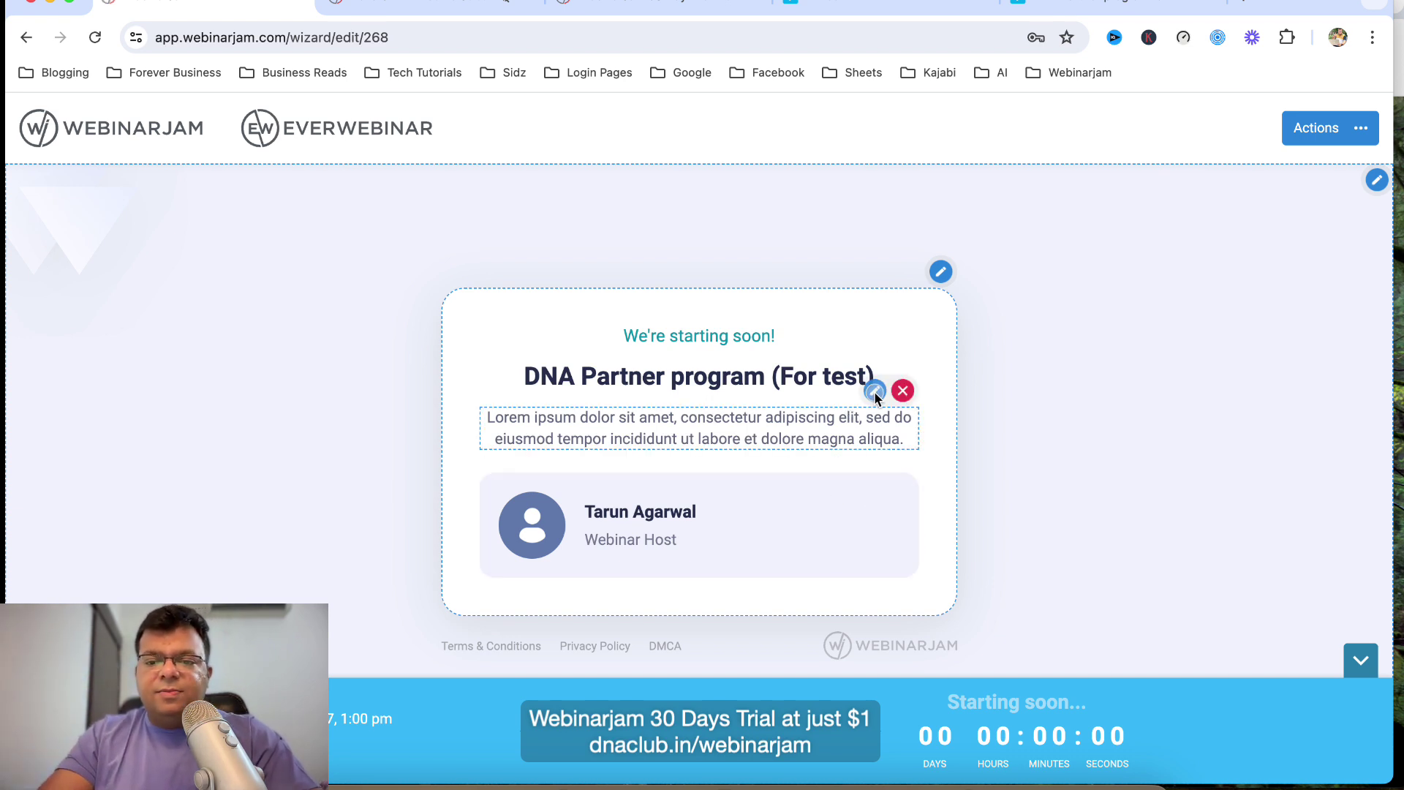
{"action": "triple_click", "coordinate": [701, 437]}
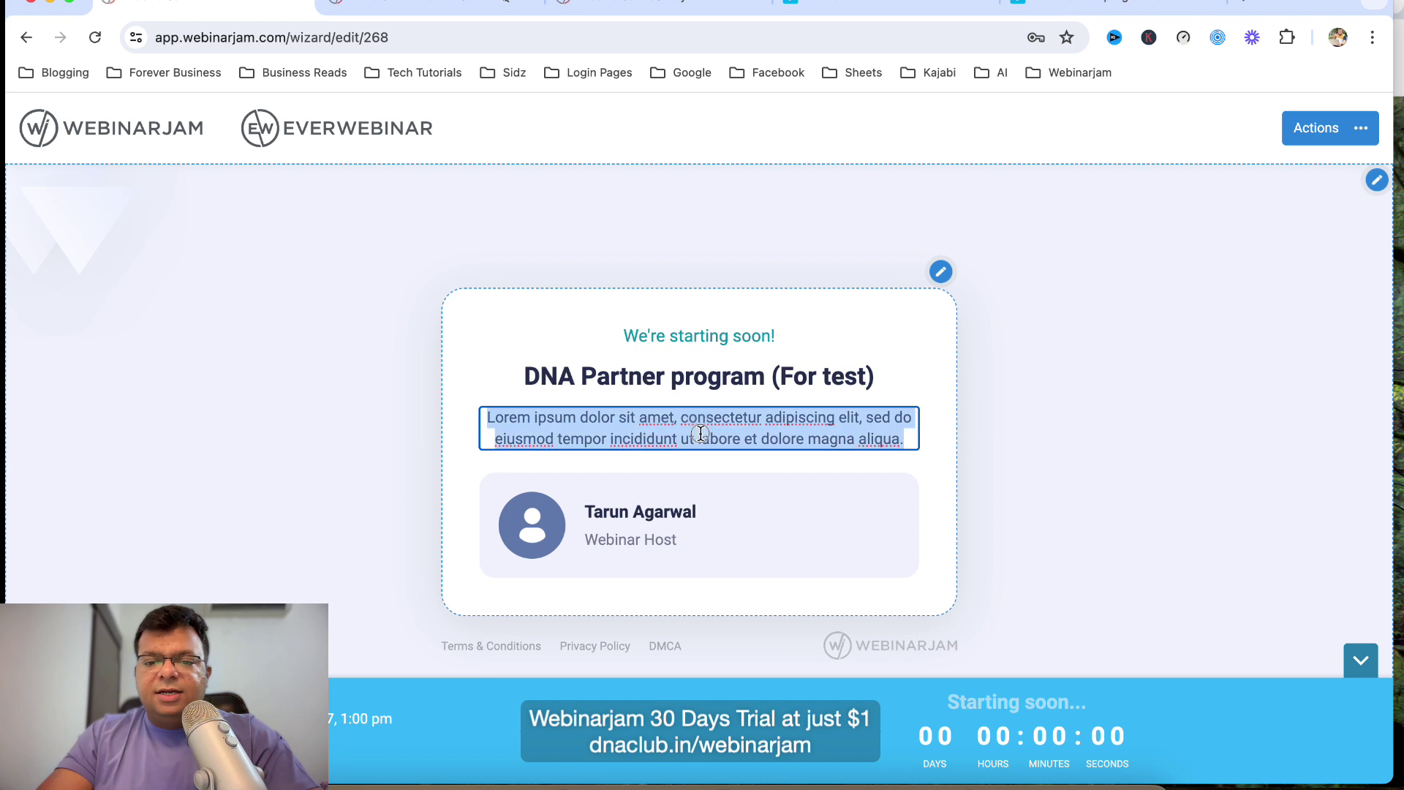
{"action": "left_click", "coordinate": [796, 434]}
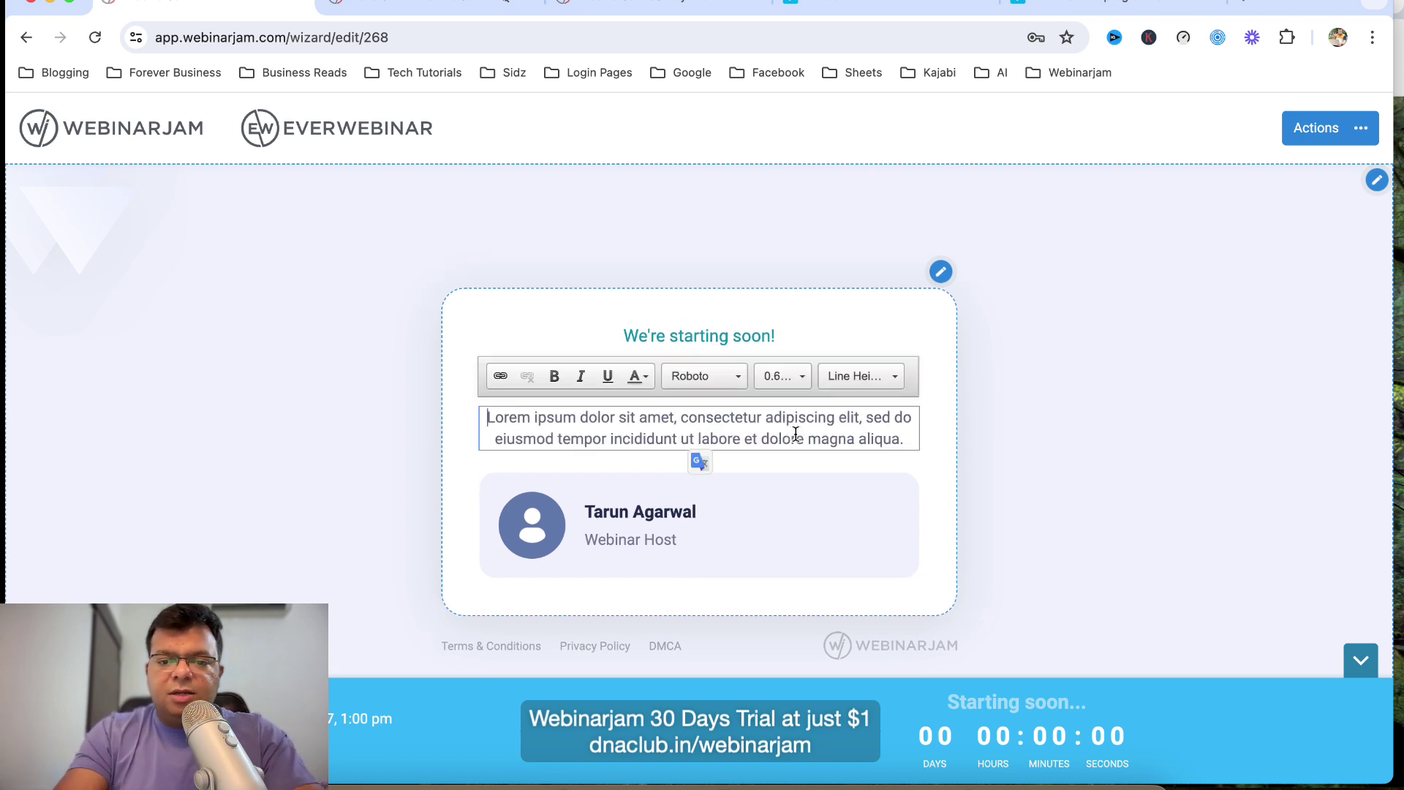
{"action": "triple_click", "coordinate": [793, 428]}
{"action": "type", "text": "Don't close this page"}
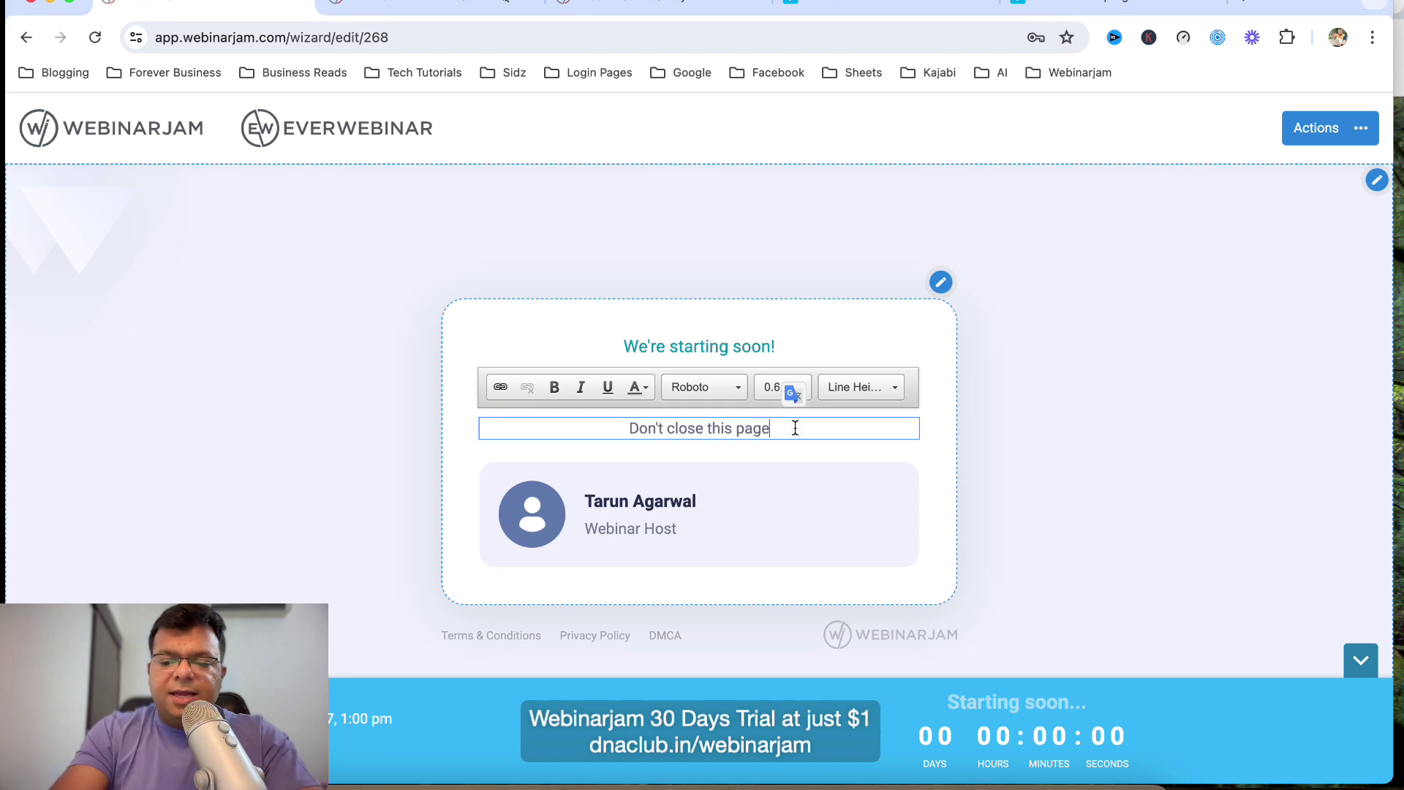
{"action": "type", "text": ". we are starting "}
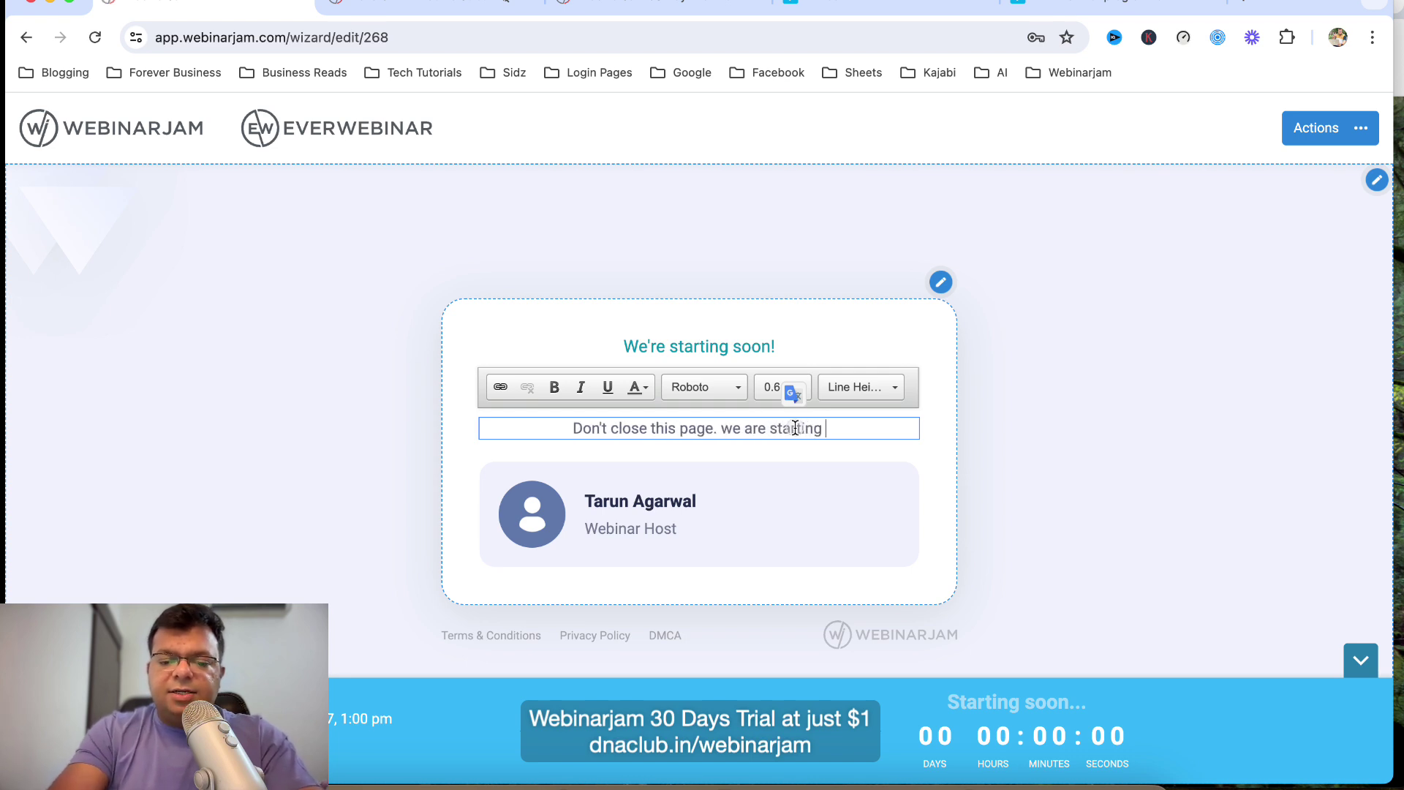
{"action": "type", "text": "shortly."}
{"action": "left_click", "coordinate": [976, 481]}
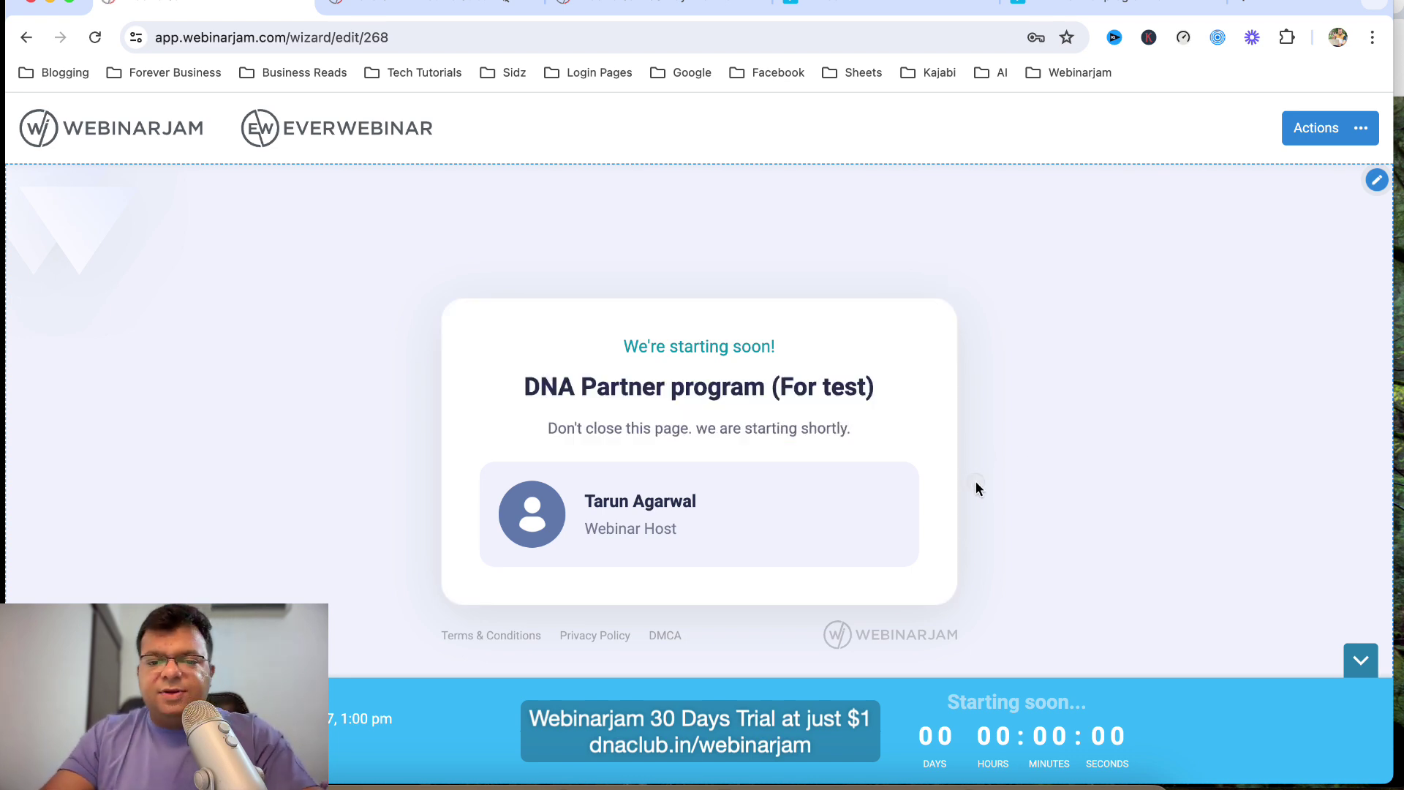
{"action": "left_click", "coordinate": [1346, 128]}
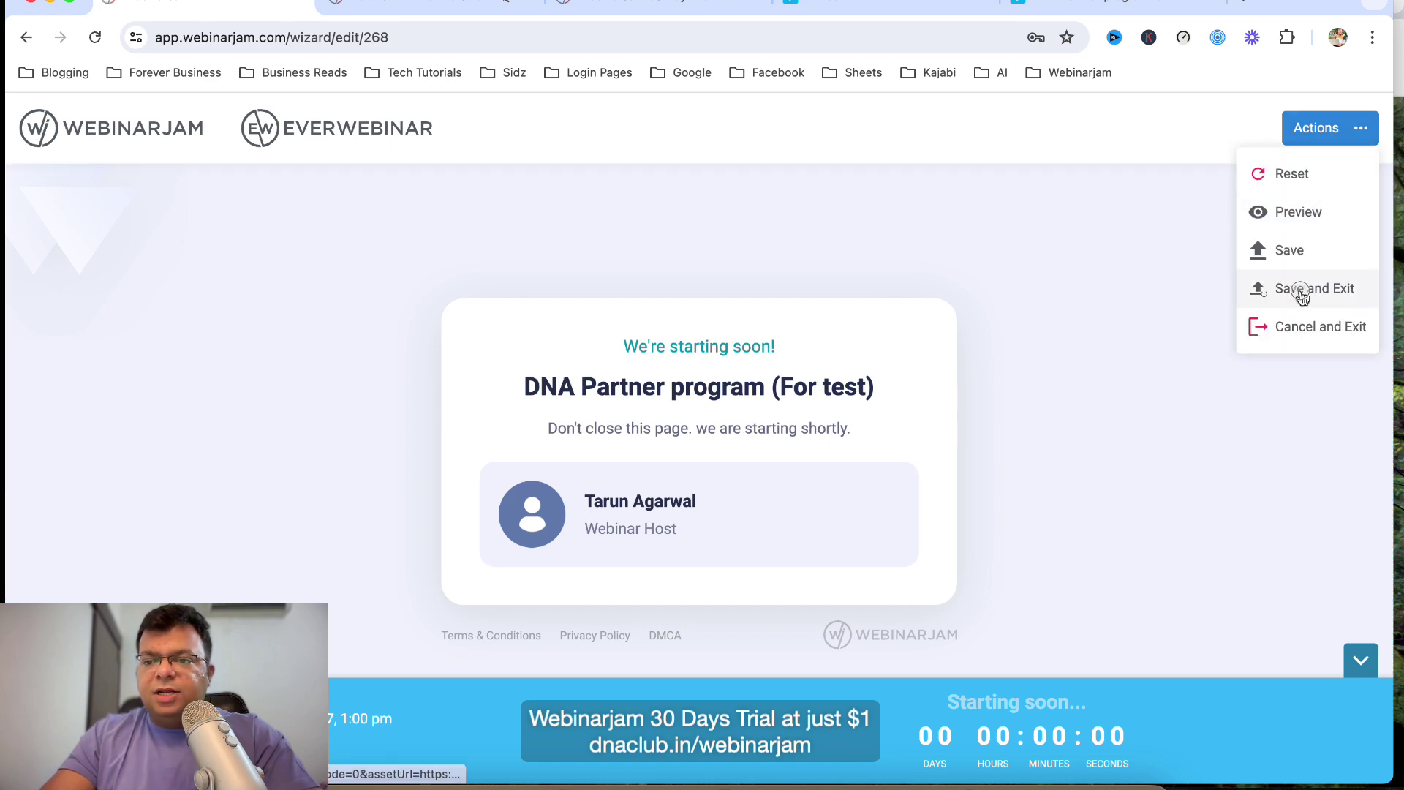
{"action": "left_click", "coordinate": [1306, 286]}
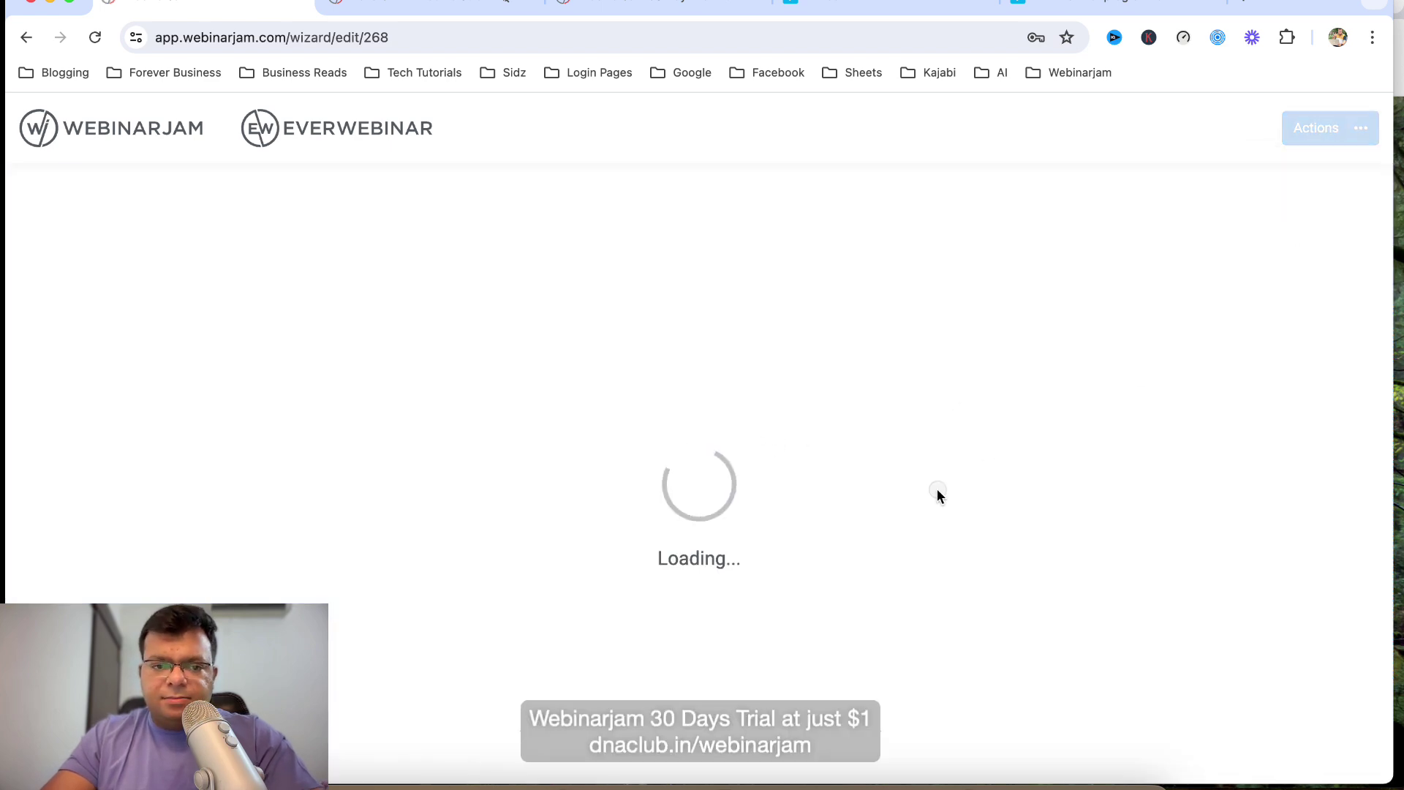
- Save the countdown design, open the Live chat box settings, and view an example event room
{"action": "left_click", "coordinate": [1170, 442]}
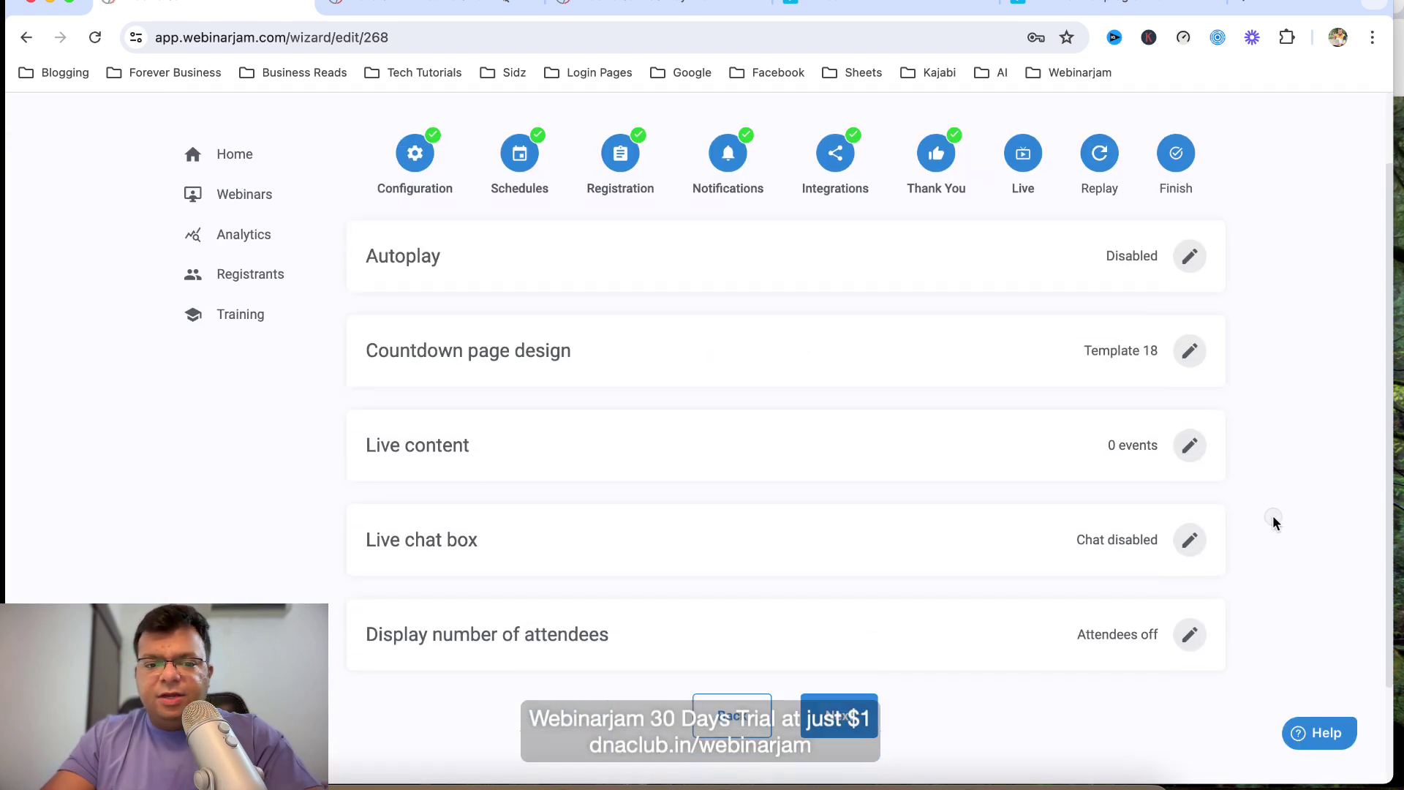
{"action": "left_click", "coordinate": [1190, 446]}
{"action": "scroll", "coordinate": [854, 525], "scroll_direction": "up", "scroll_amount": 3}
{"action": "left_click", "coordinate": [1087, 307]}
{"action": "left_click", "coordinate": [1190, 414]}
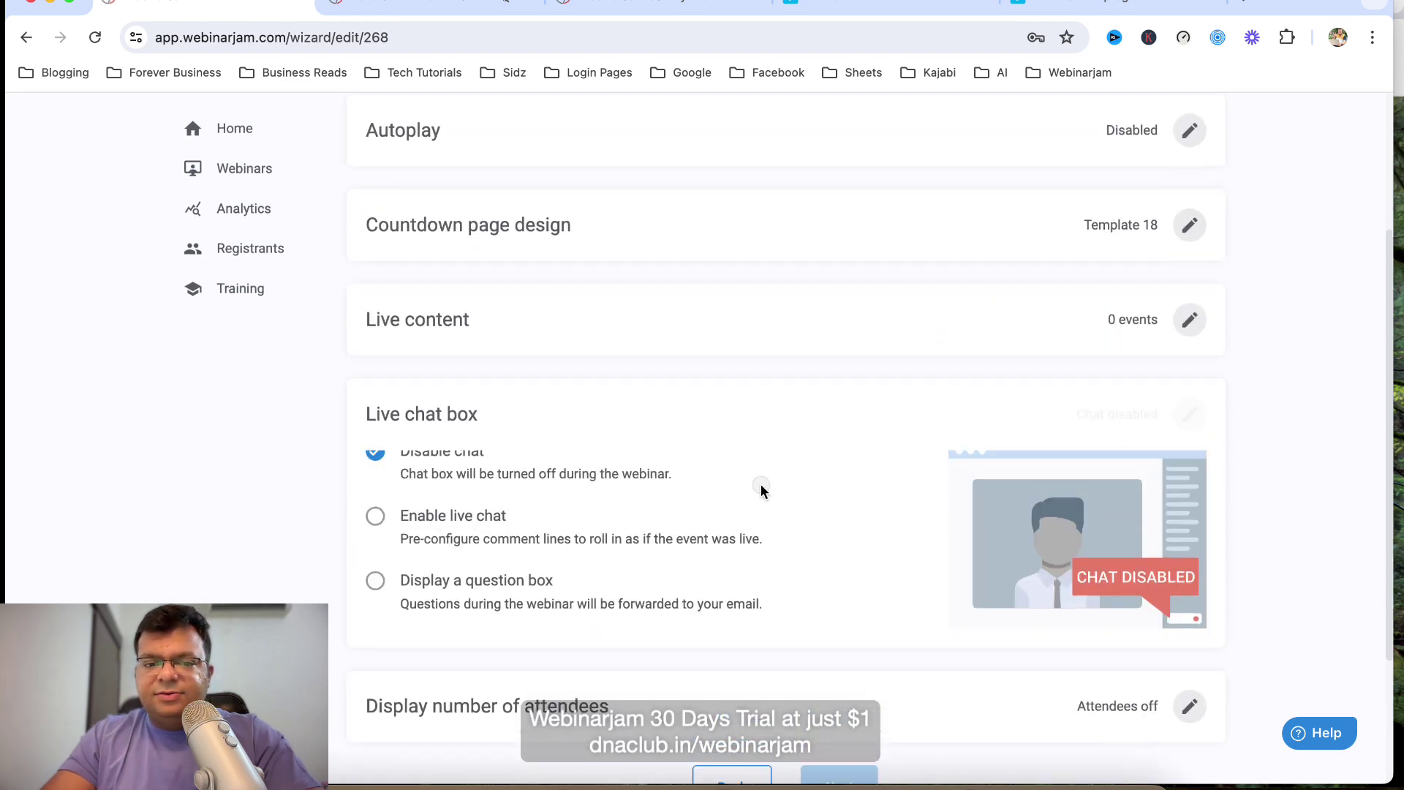
{"action": "scroll", "coordinate": [761, 490], "scroll_direction": "down", "scroll_amount": 3}
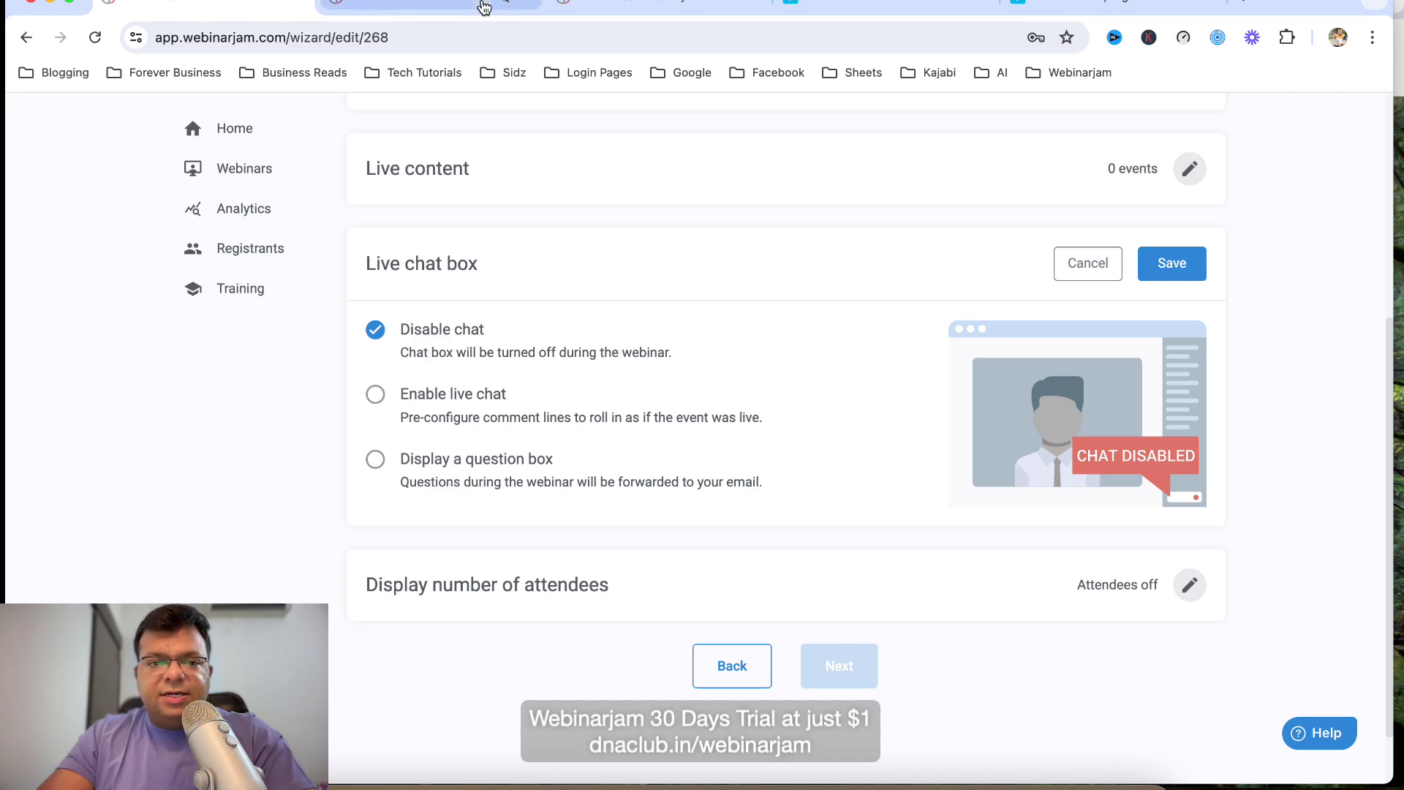
{"action": "left_click", "coordinate": [453, 7]}
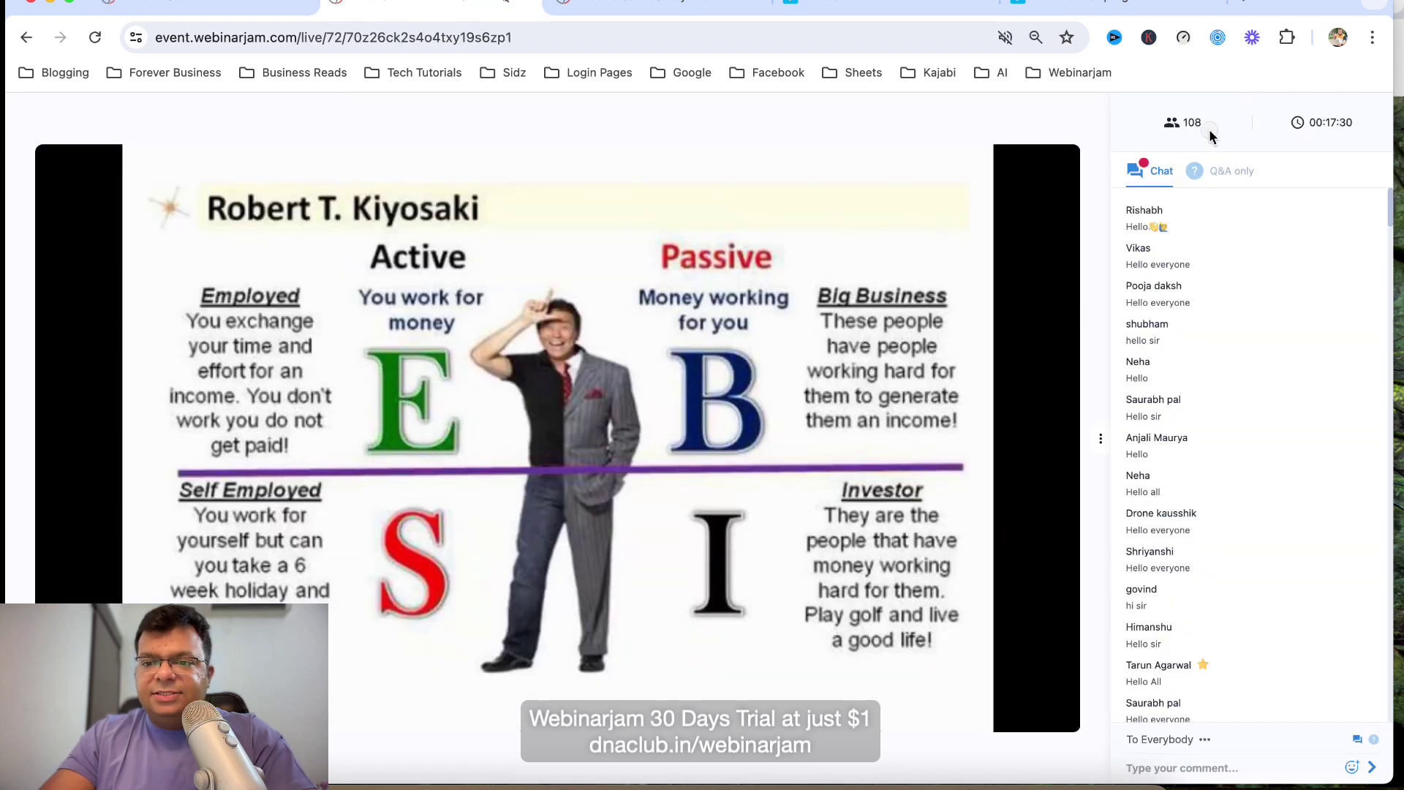
{"action": "mouse_move", "coordinate": [1288, 212]}
{"action": "left_mouse_down"}
{"action": "mouse_move", "coordinate": [1313, 658]}
{"action": "mouse_move", "coordinate": [1243, 662]}
{"action": "left_mouse_up"}
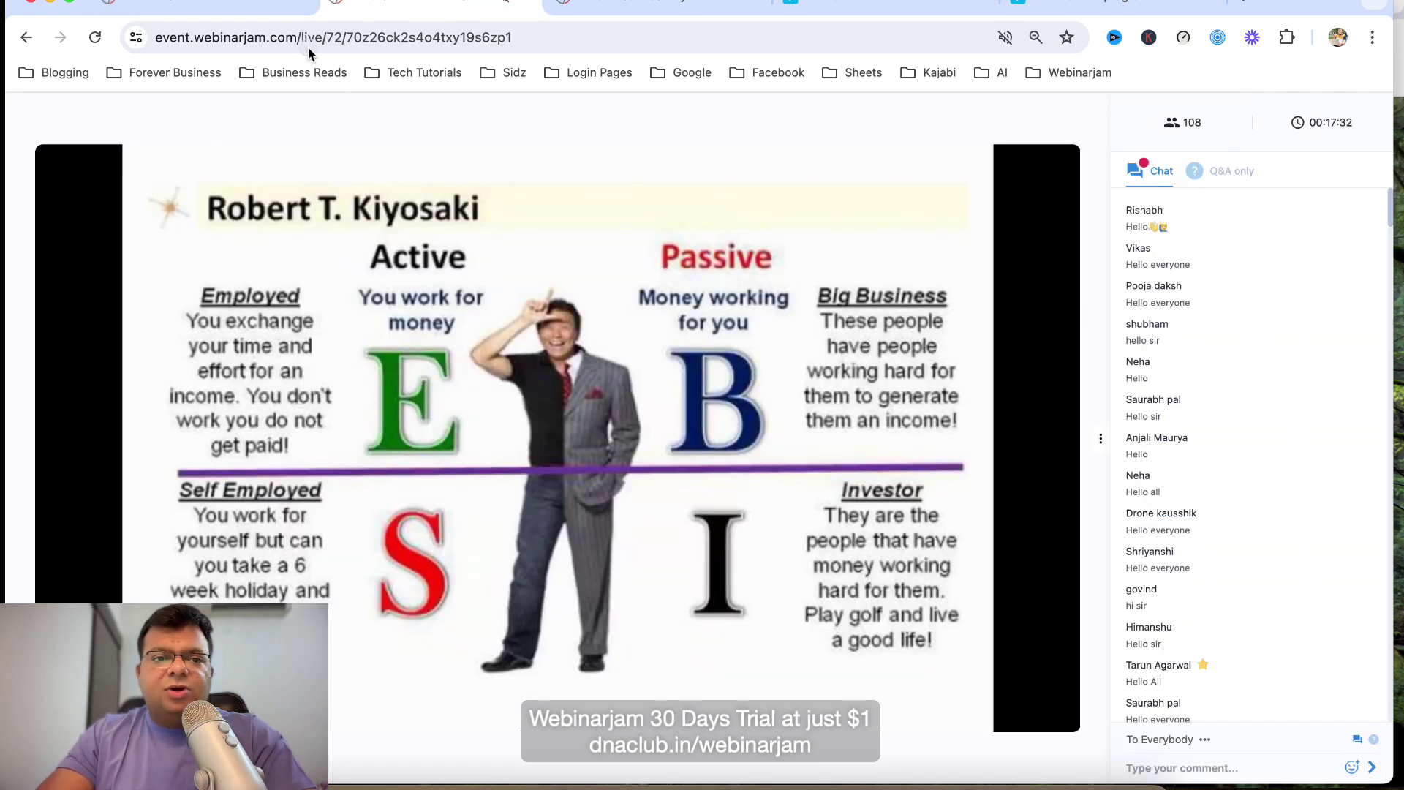
{"action": "key", "text": "ctrl+shift+Tab"}
- Select Enable live chat and switch on Allow attendees and Save real comments
{"action": "left_click", "coordinate": [376, 396]}
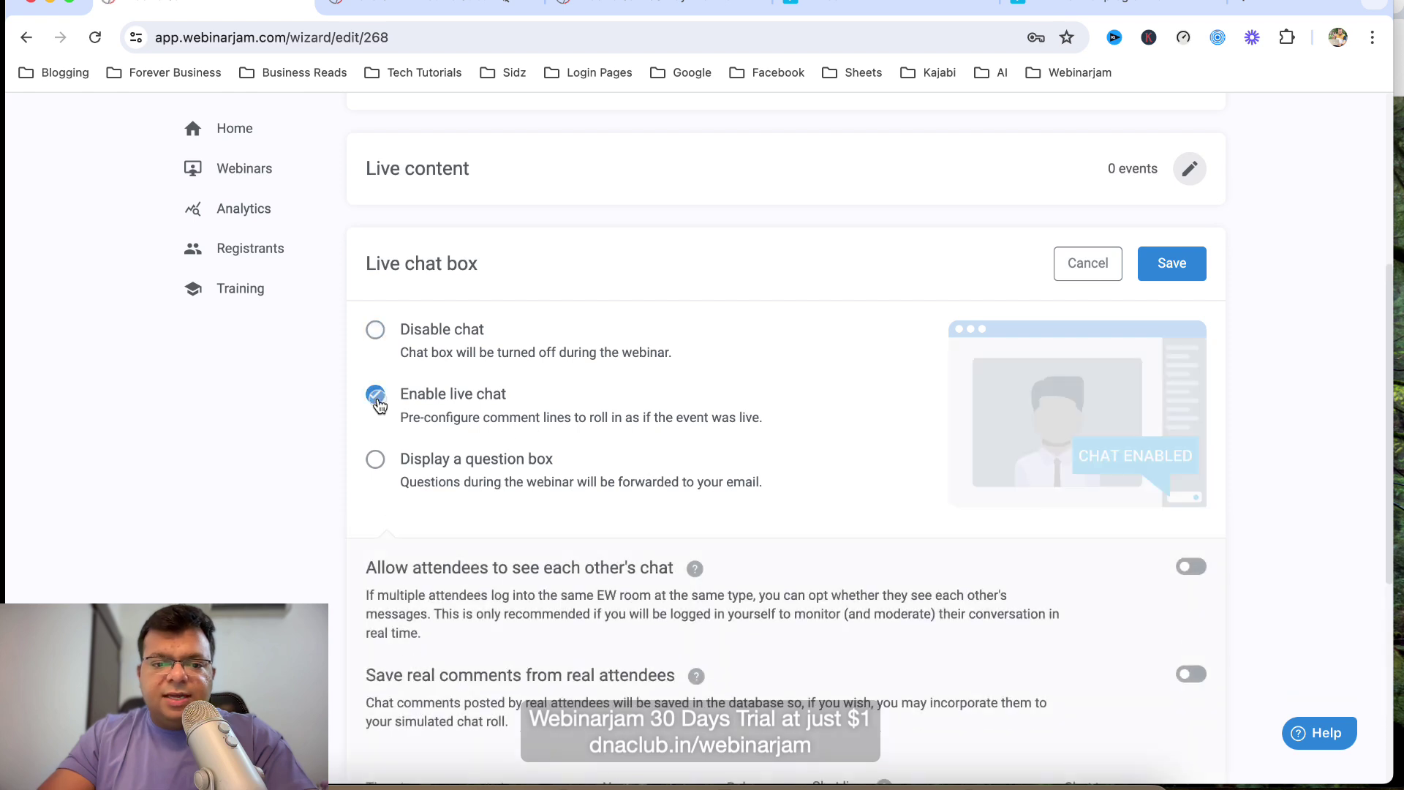
{"action": "scroll", "coordinate": [724, 515], "scroll_direction": "down", "scroll_amount": 3}
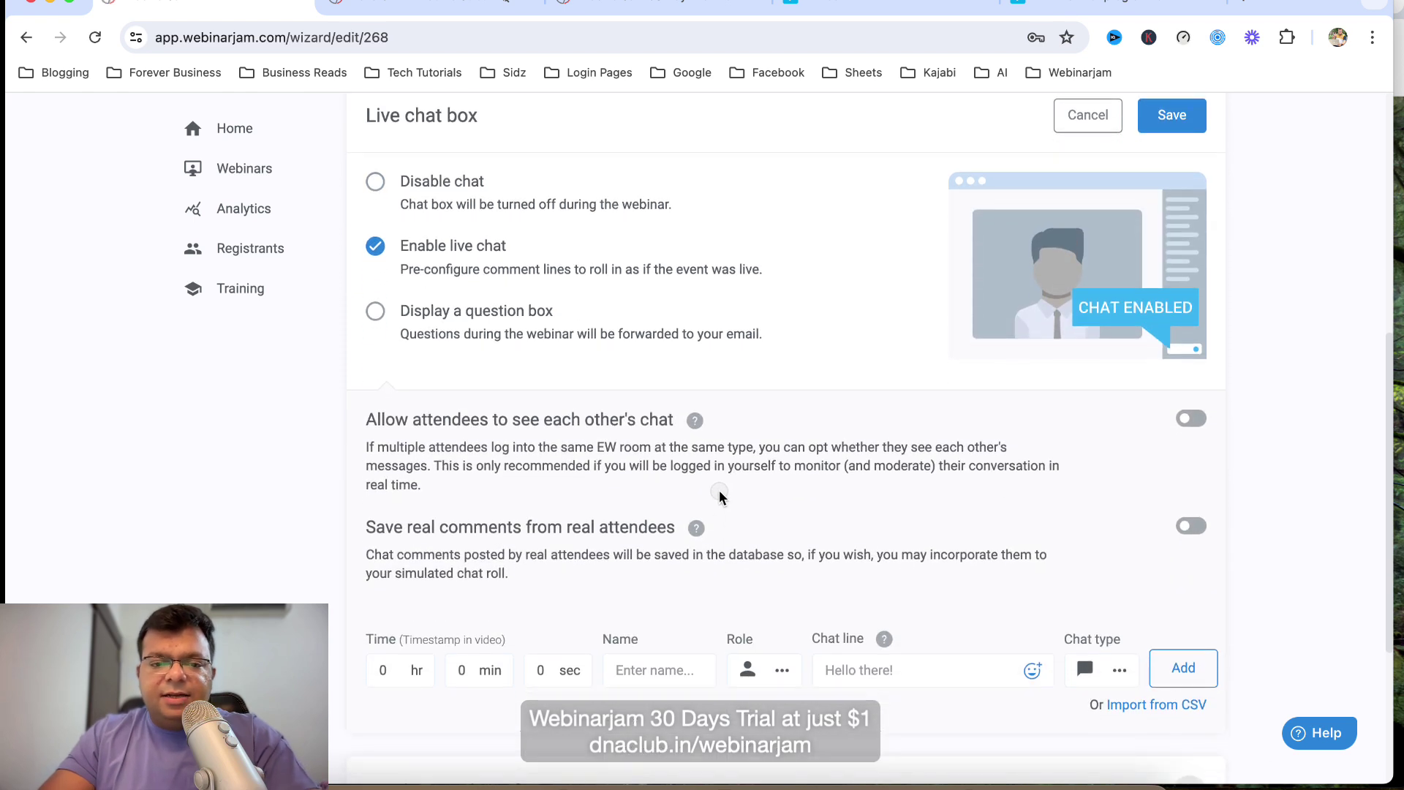
{"action": "left_click_drag", "start_coordinate": [439, 441], "coordinate": [596, 442]}
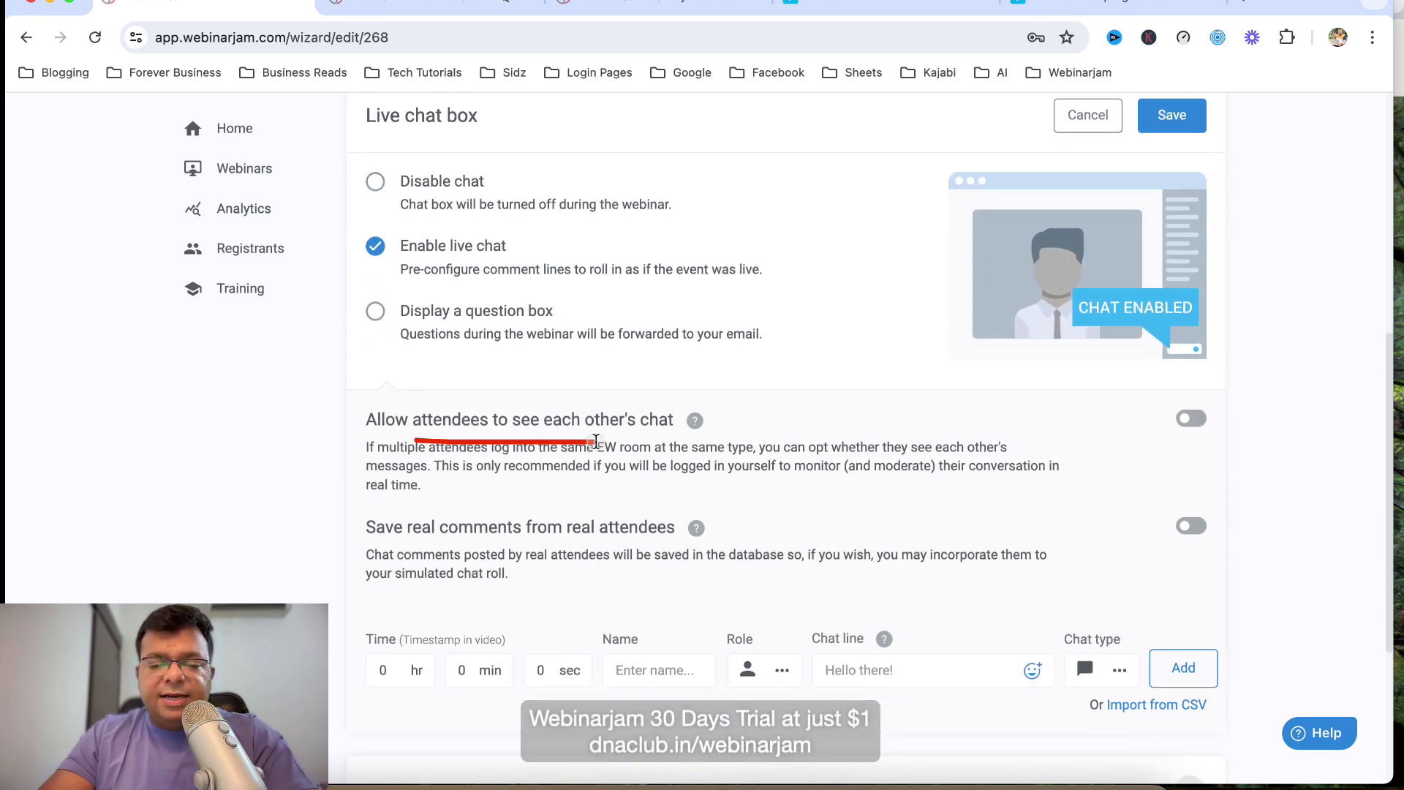
{"action": "left_click", "coordinate": [1196, 423]}
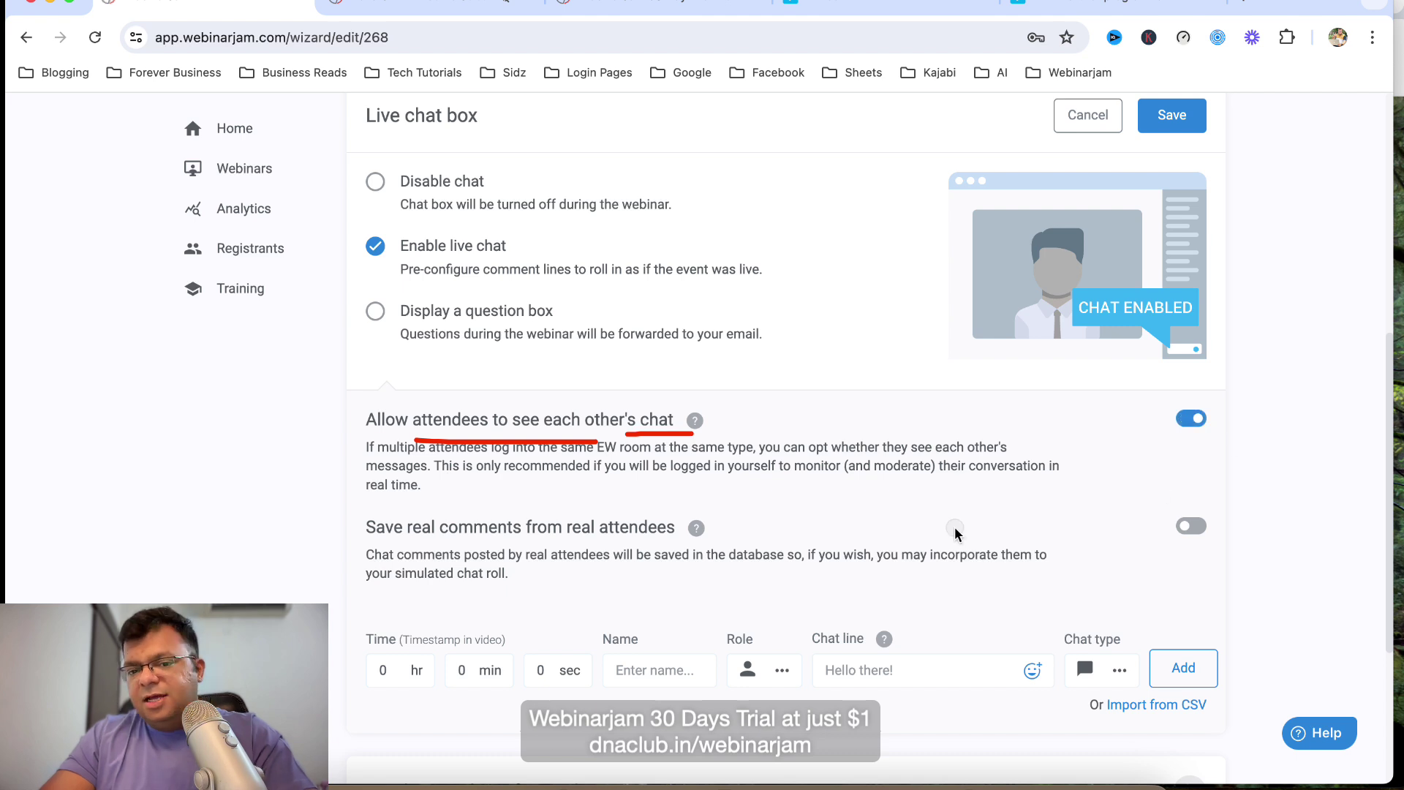
{"action": "scroll", "coordinate": [849, 548], "scroll_direction": "down", "scroll_amount": 2}
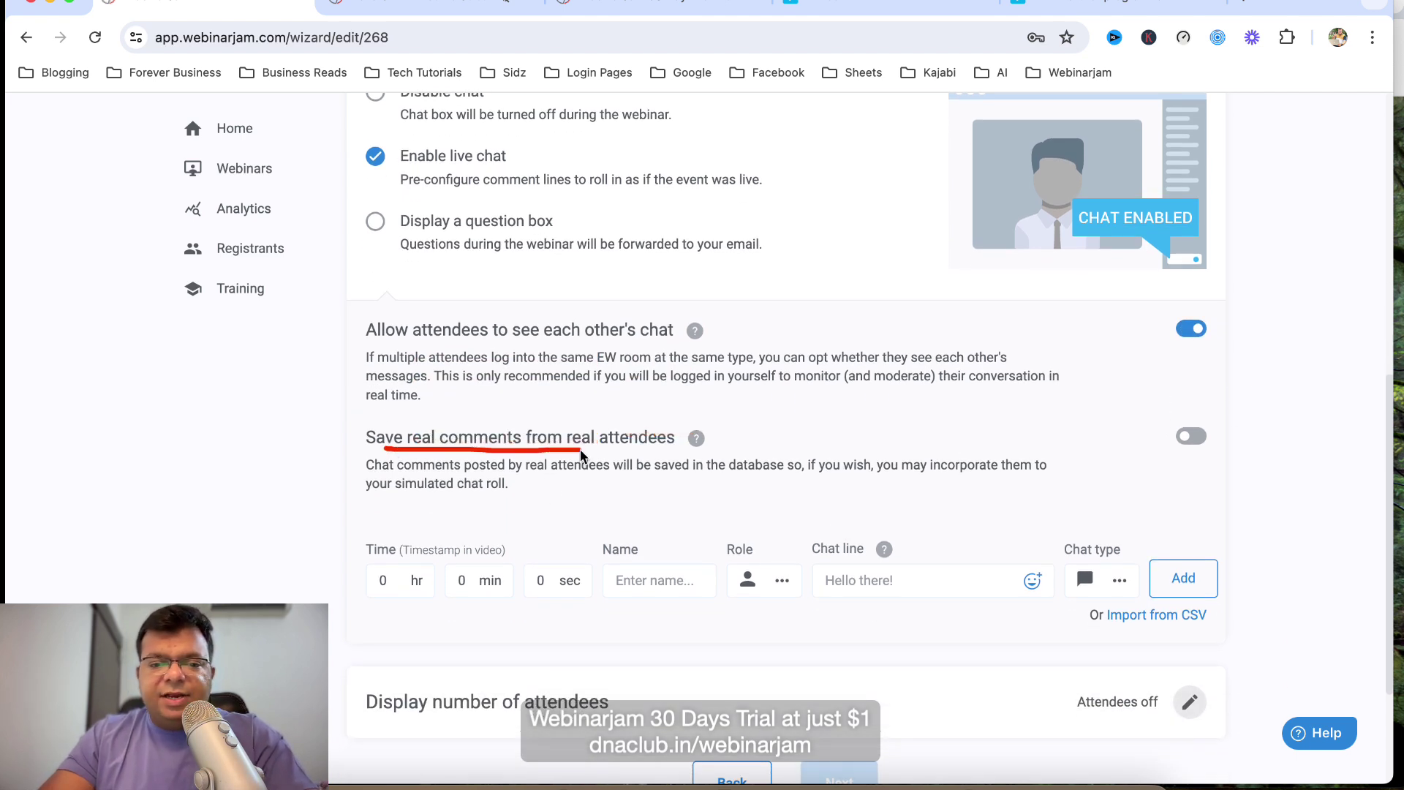
{"action": "left_click", "coordinate": [1192, 438]}
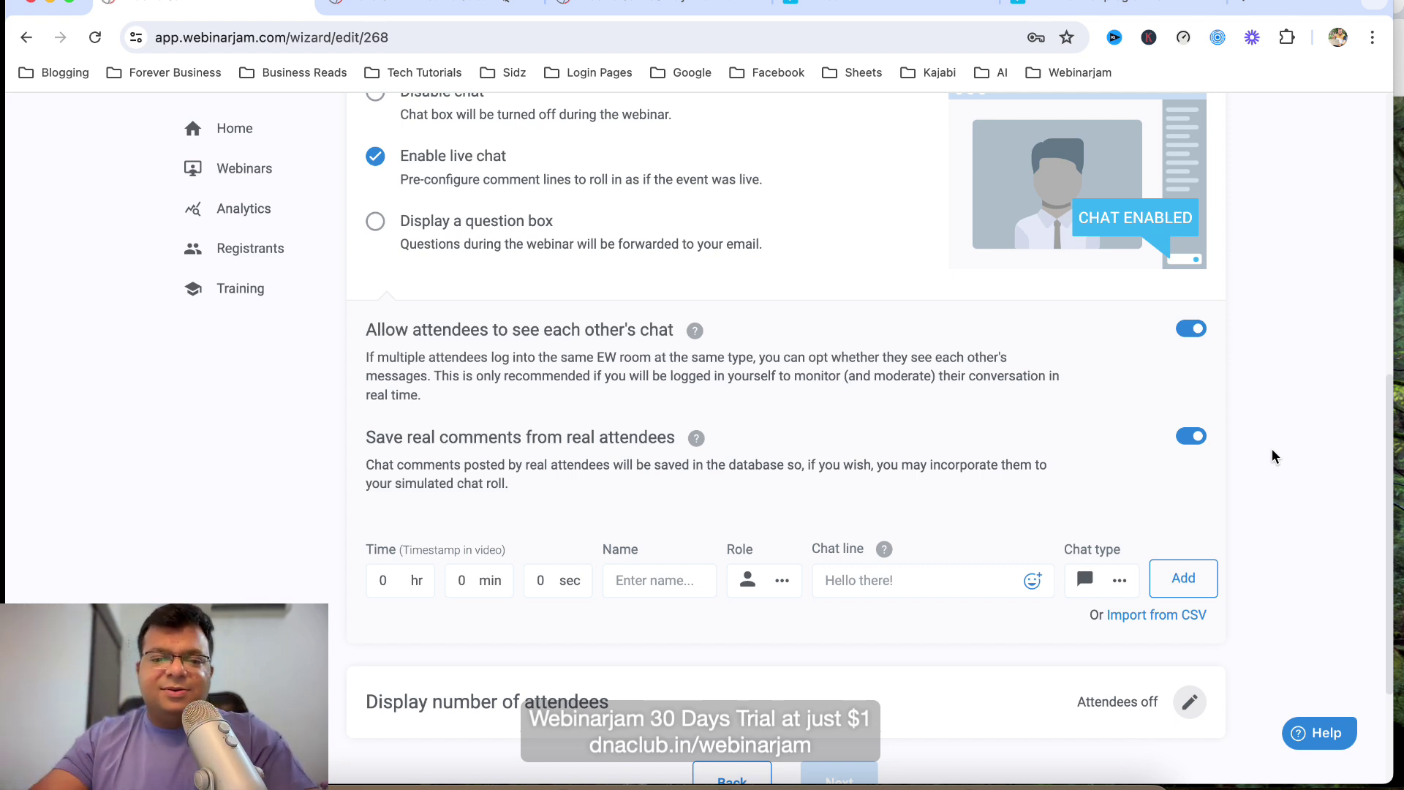
{"action": "scroll", "coordinate": [841, 601], "scroll_direction": "down", "scroll_amount": 2}
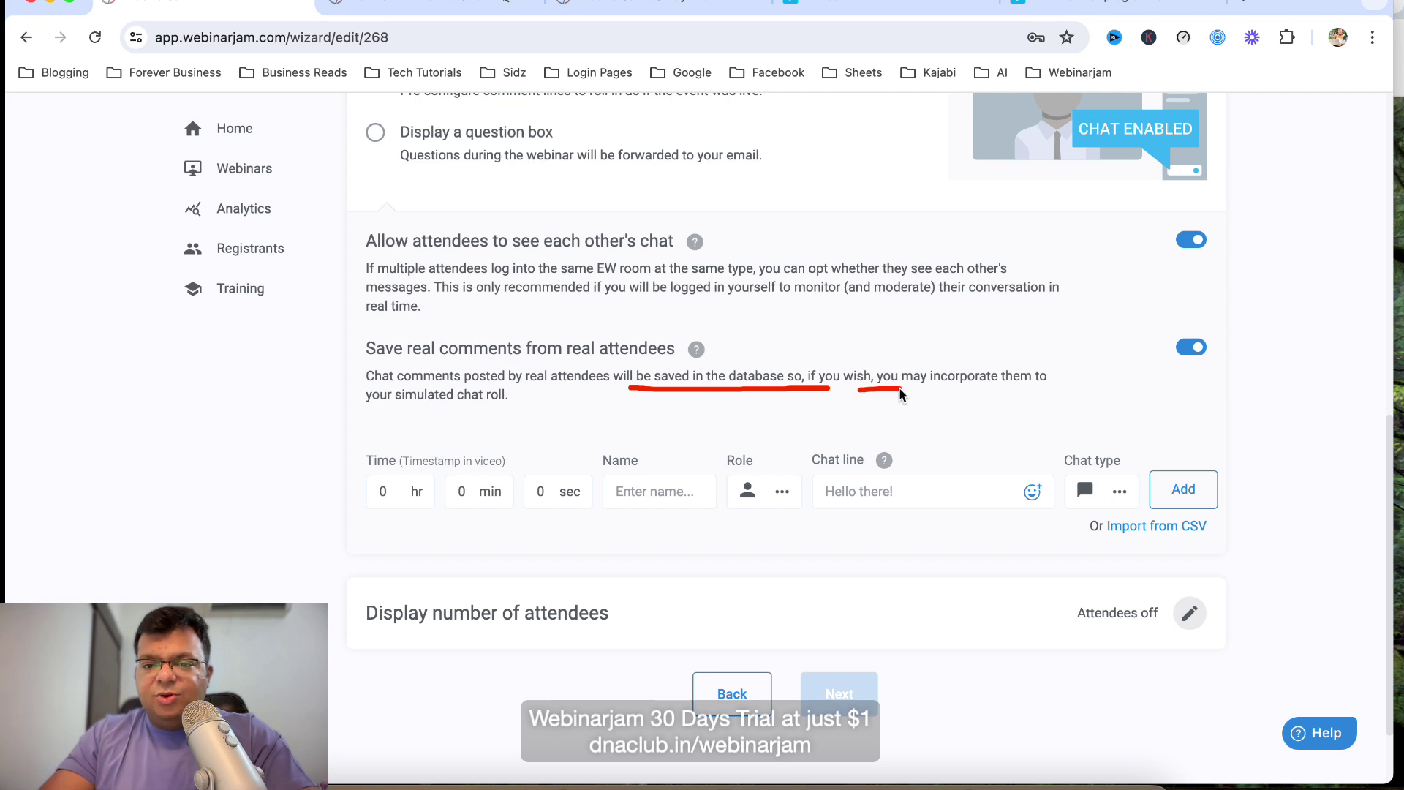
{"action": "left_click_drag", "start_coordinate": [366, 411], "coordinate": [467, 407]}
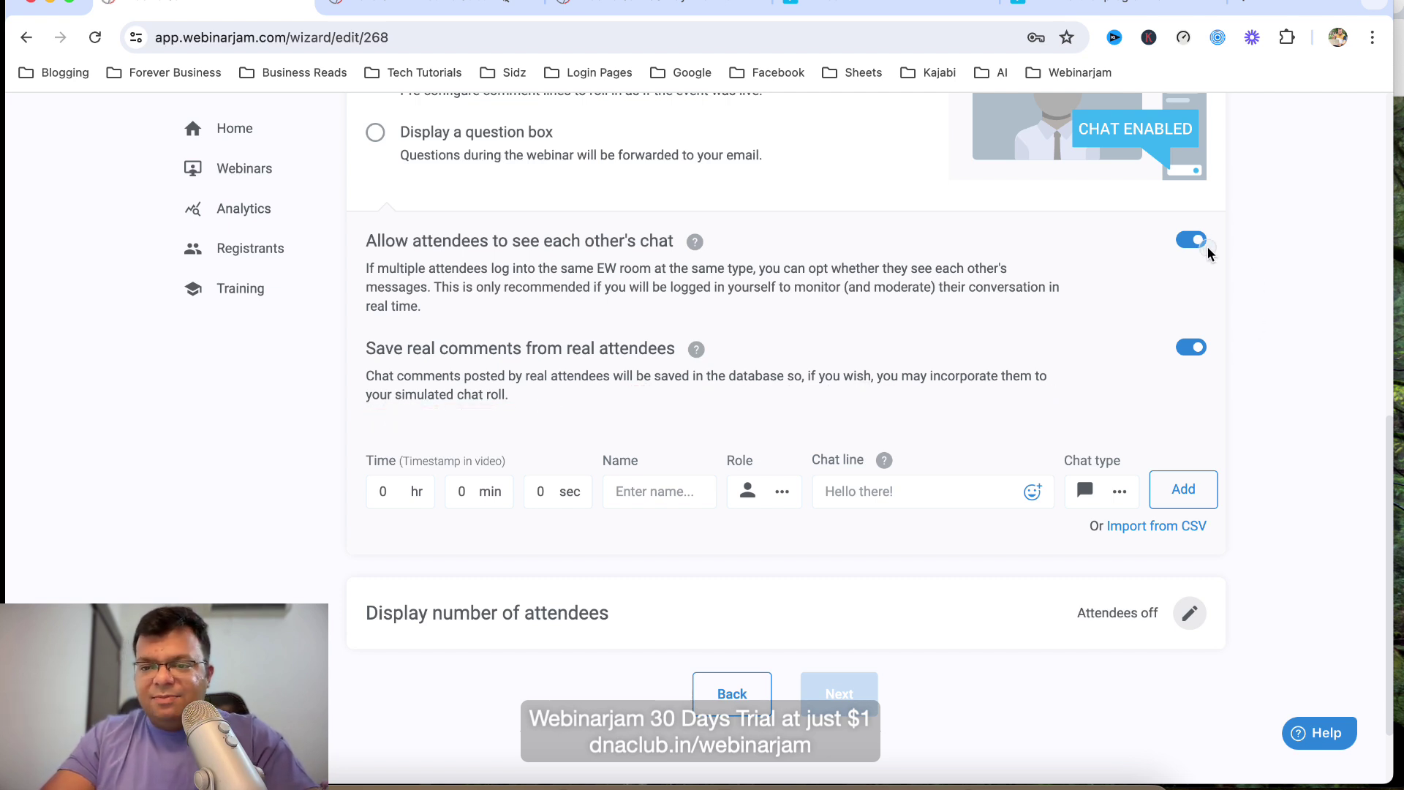
{"action": "left_click_drag", "start_coordinate": [1207, 217], "coordinate": [1138, 395]}
{"action": "left_click_drag", "start_coordinate": [1254, 395], "coordinate": [1181, 210]}
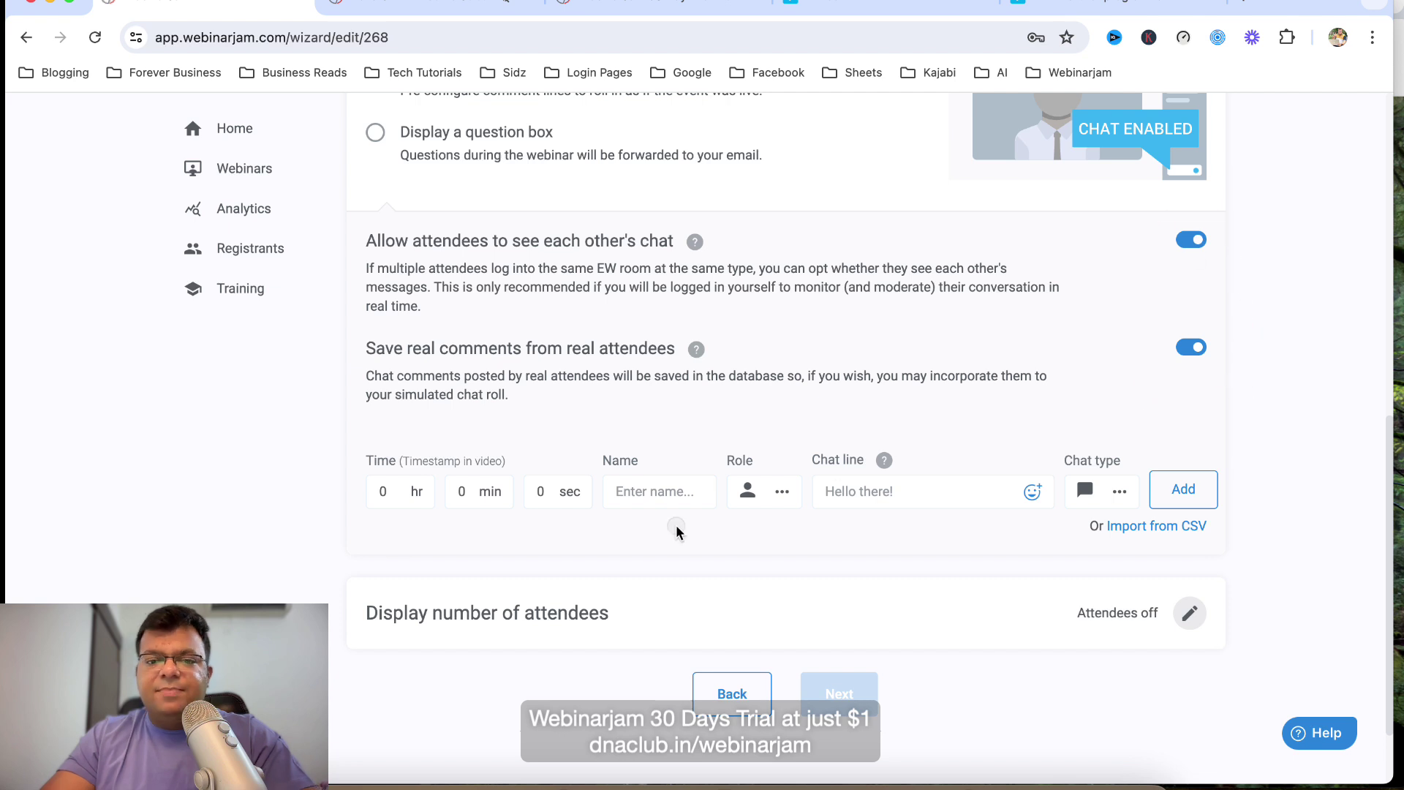
{"action": "scroll", "coordinate": [512, 488], "scroll_direction": "down", "scroll_amount": 2}
- Add an ADMIN chat line 'Pay here -' at 40 minutes under the host's name
{"action": "left_click", "coordinate": [658, 388]}
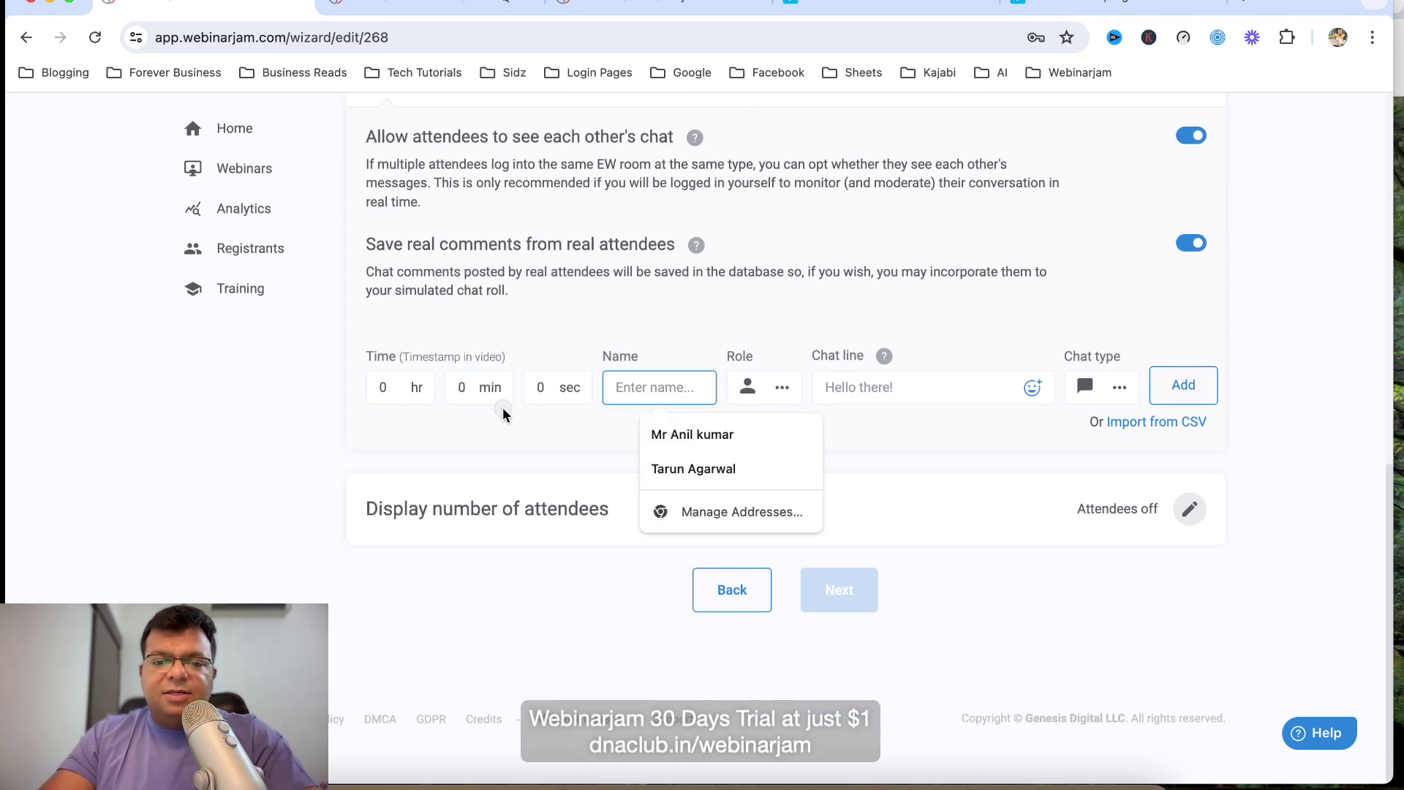
{"action": "left_click", "coordinate": [476, 392]}
{"action": "type", "text": "40"}
{"action": "key", "text": "Tab"}
{"action": "key", "text": "Tab"}
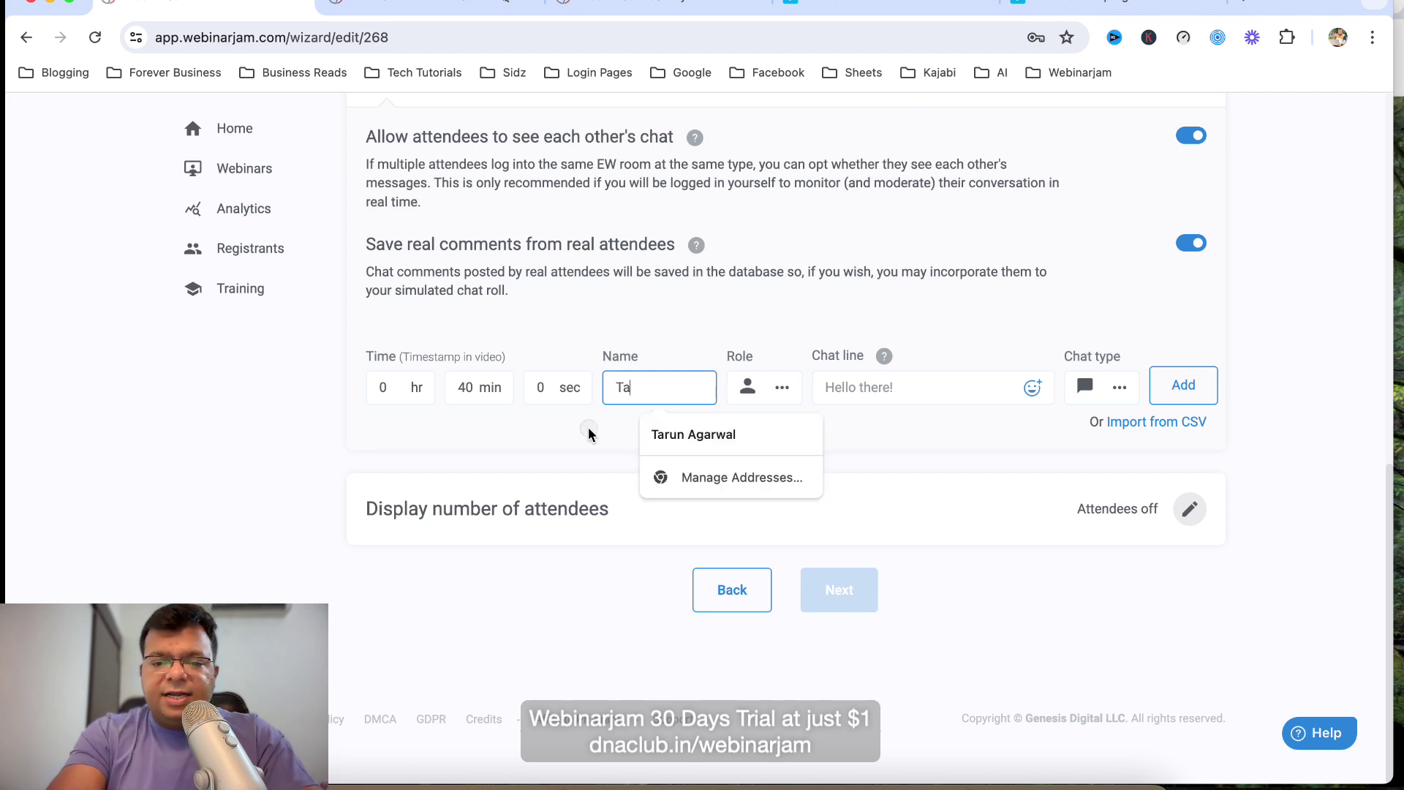
{"action": "left_click", "coordinate": [651, 436]}
{"action": "left_click", "coordinate": [781, 388]}
{"action": "left_click", "coordinate": [788, 332]}
{"action": "left_click", "coordinate": [885, 388]}
{"action": "type", "text": "Pay here -"}
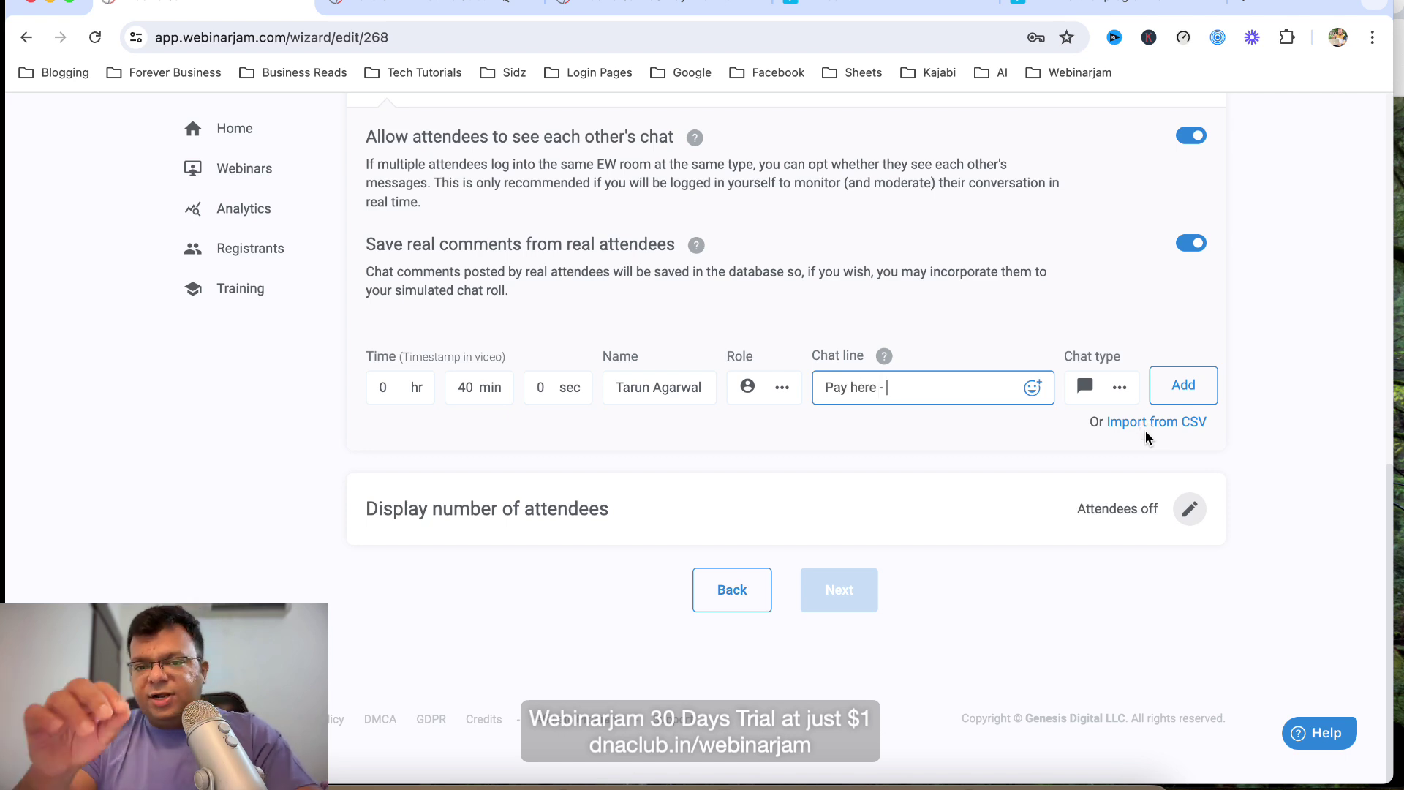
{"action": "left_click", "coordinate": [1179, 385]}
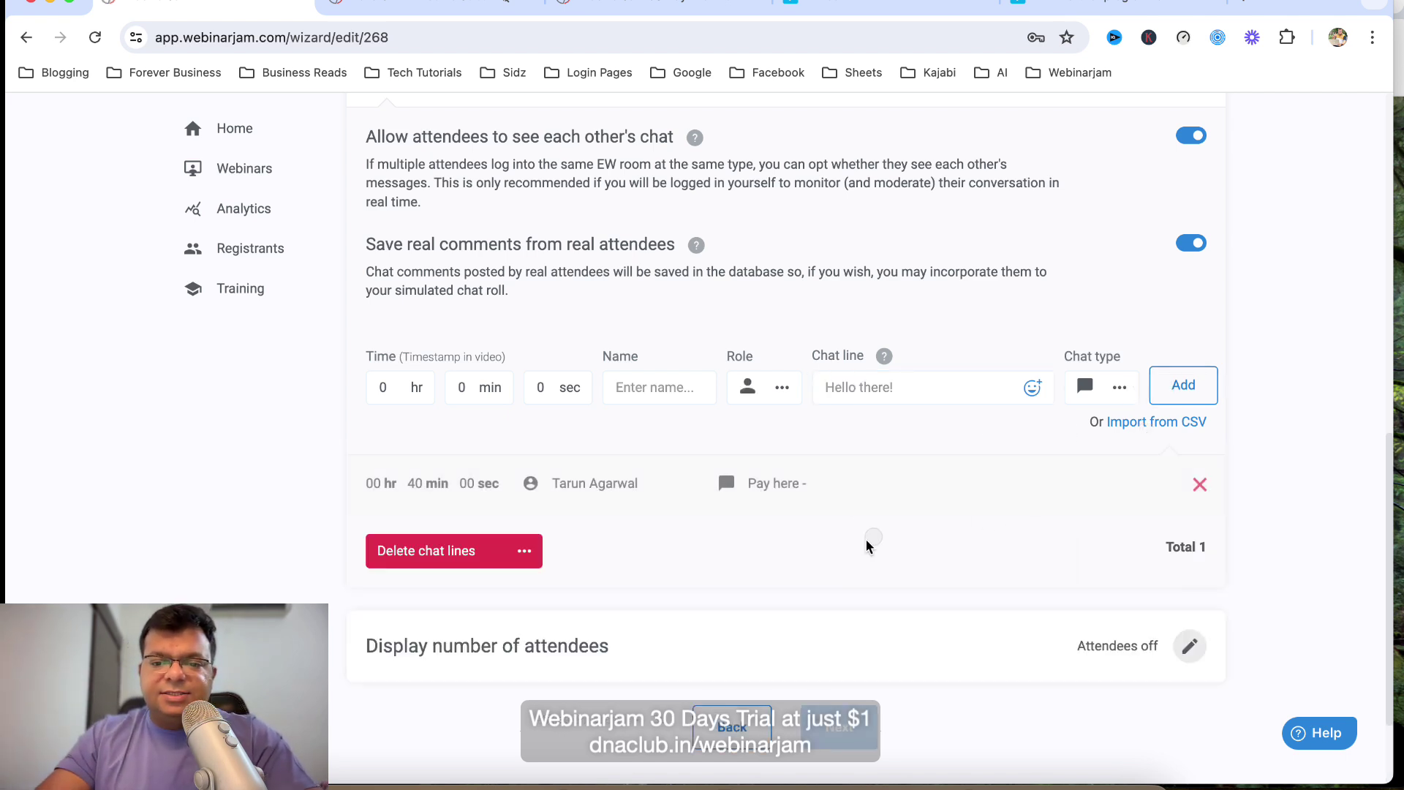
- Open the Display number of attendees options
{"action": "scroll", "coordinate": [690, 579], "scroll_direction": "down", "scroll_amount": 3}
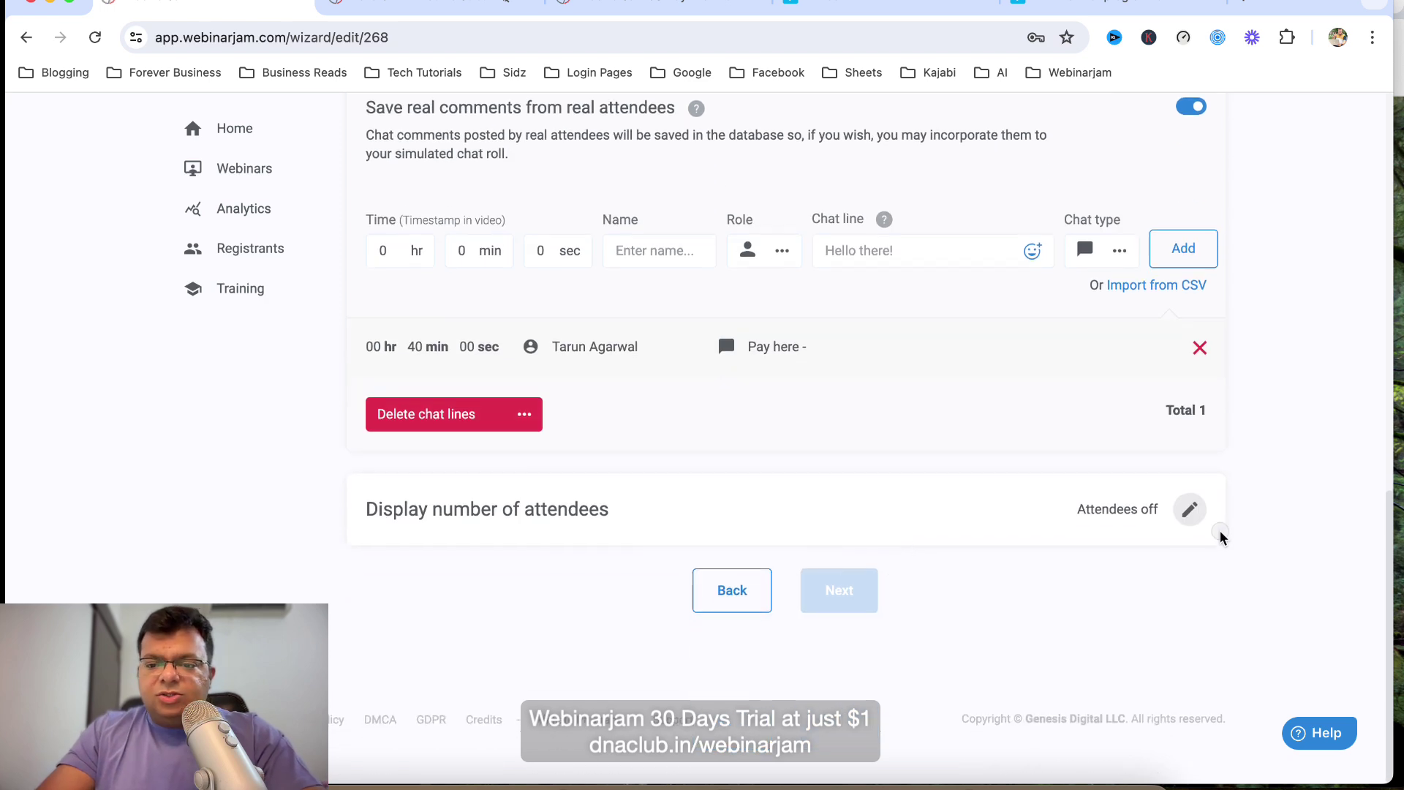
{"action": "left_click", "coordinate": [1191, 510]}
{"action": "scroll", "coordinate": [577, 517], "scroll_direction": "down", "scroll_amount": 2}
{"action": "scroll", "coordinate": [577, 518], "scroll_direction": "down", "scroll_amount": 3}
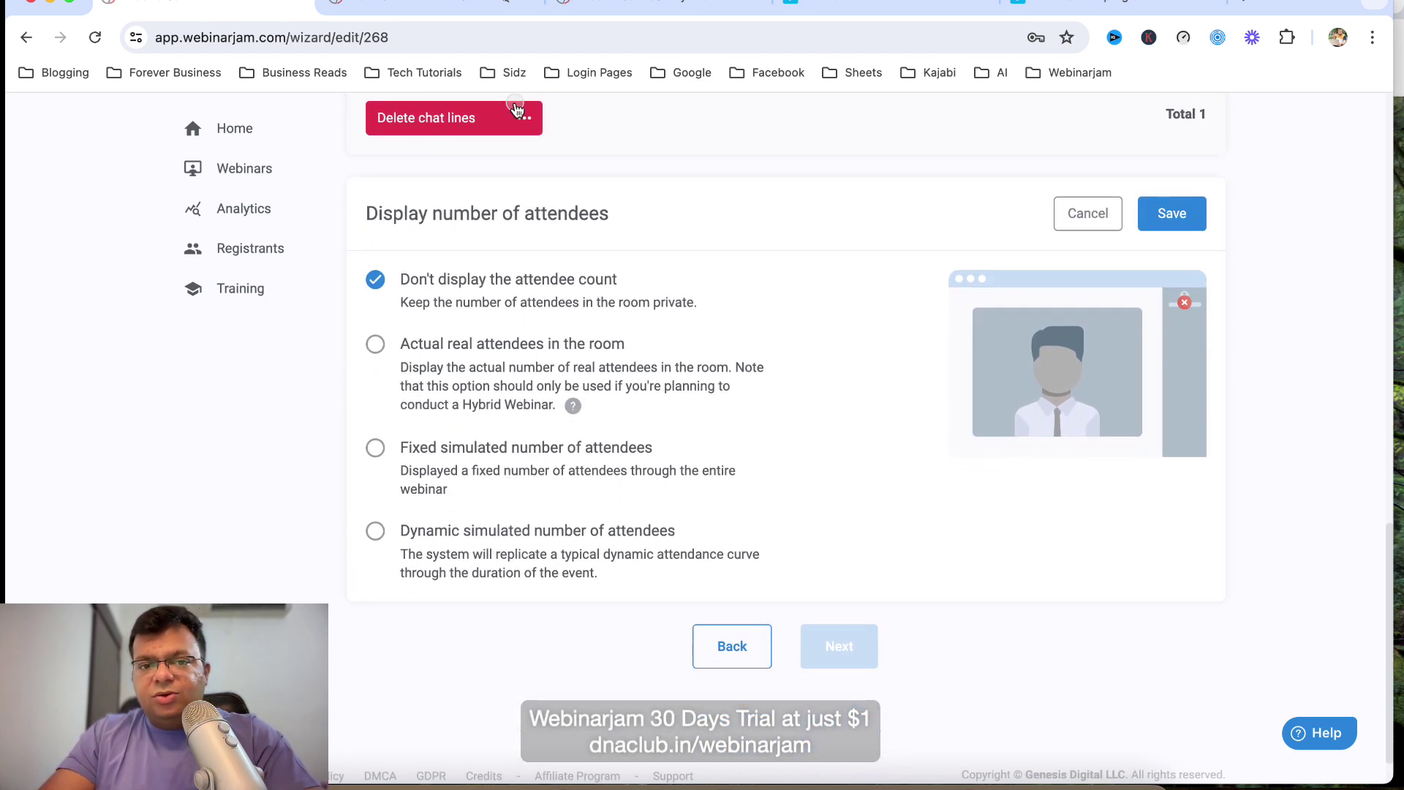
- Set a dynamic simulated attendee count of 110 and save it
{"action": "left_click", "coordinate": [433, 5]}
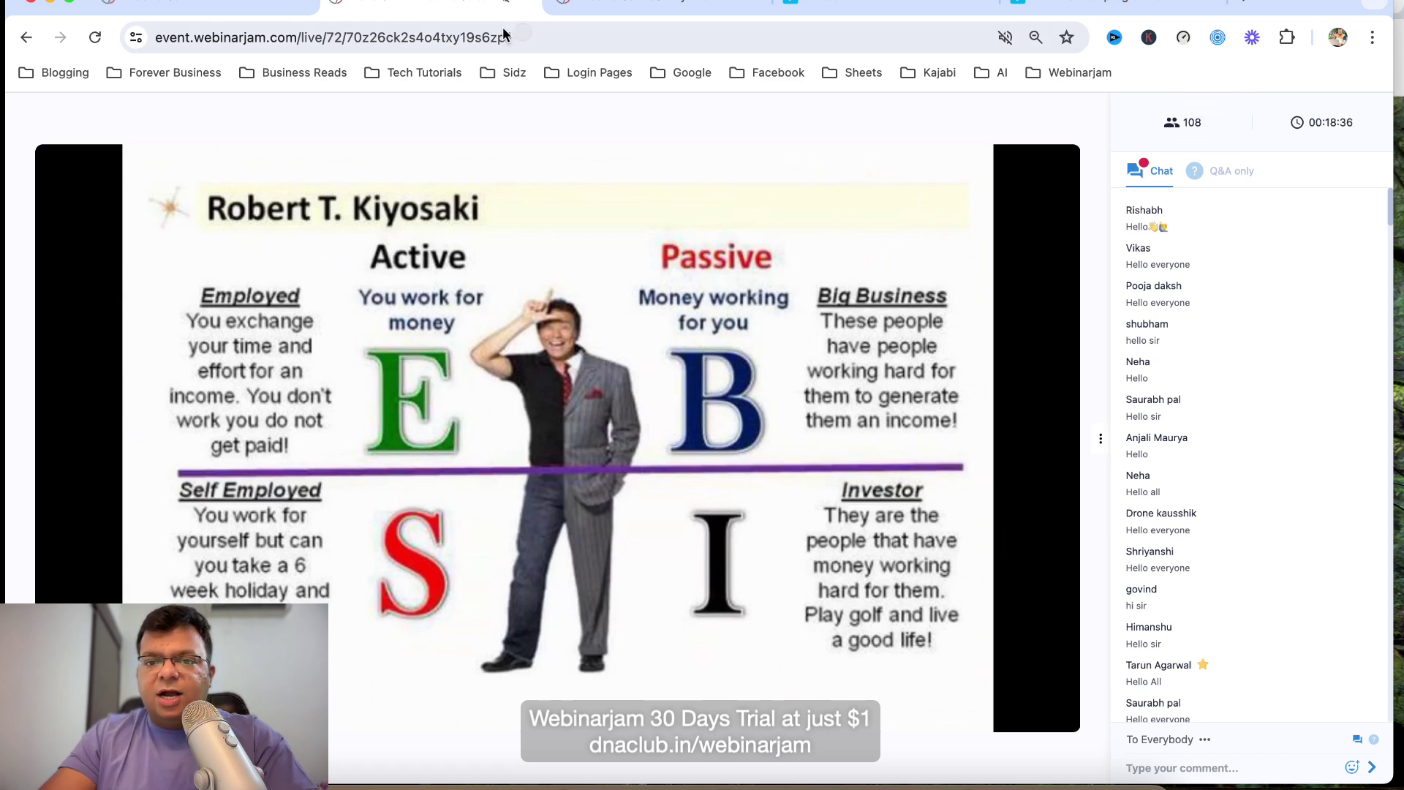
{"action": "left_click", "coordinate": [169, 6]}
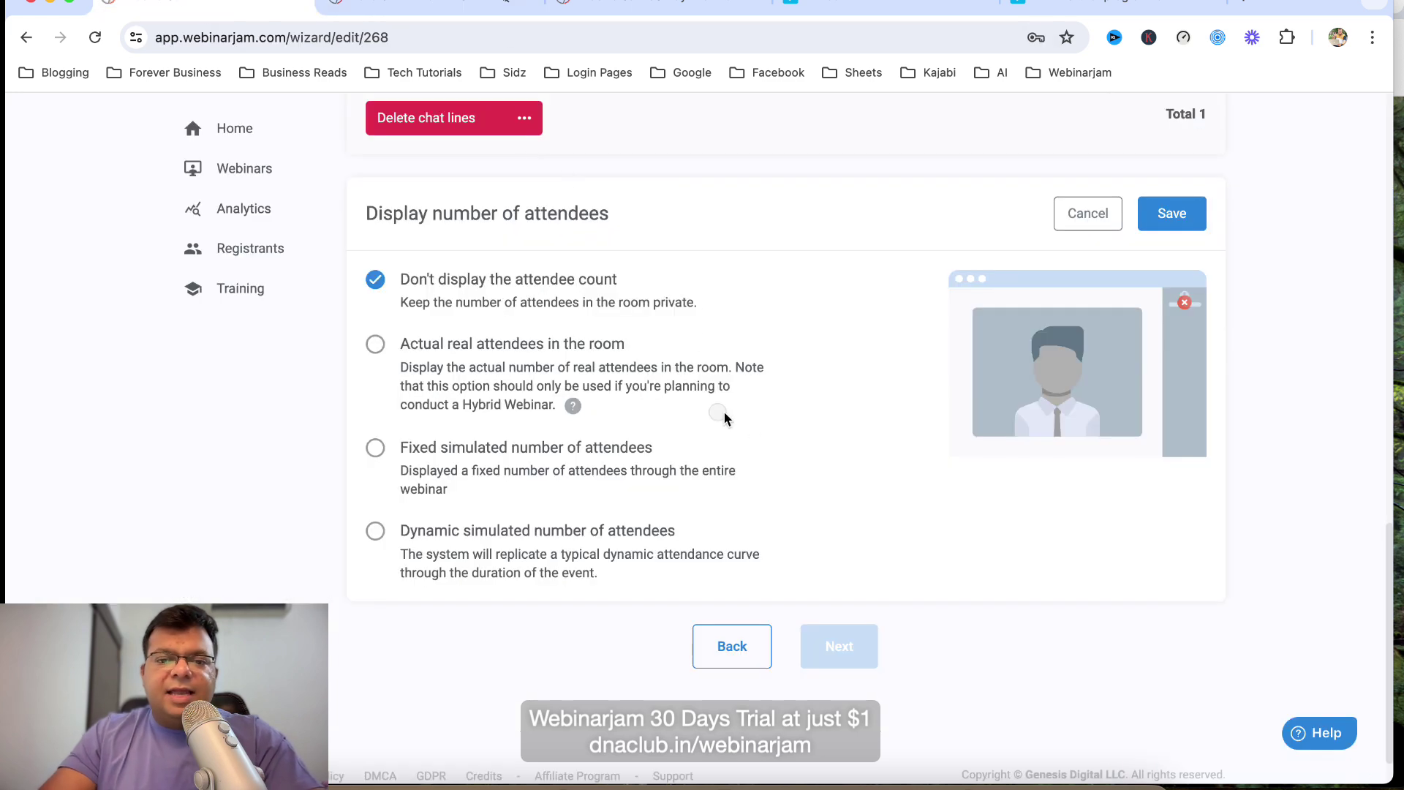
{"action": "left_click", "coordinate": [375, 531]}
{"action": "left_click_drag", "start_coordinate": [432, 542], "coordinate": [677, 544]}
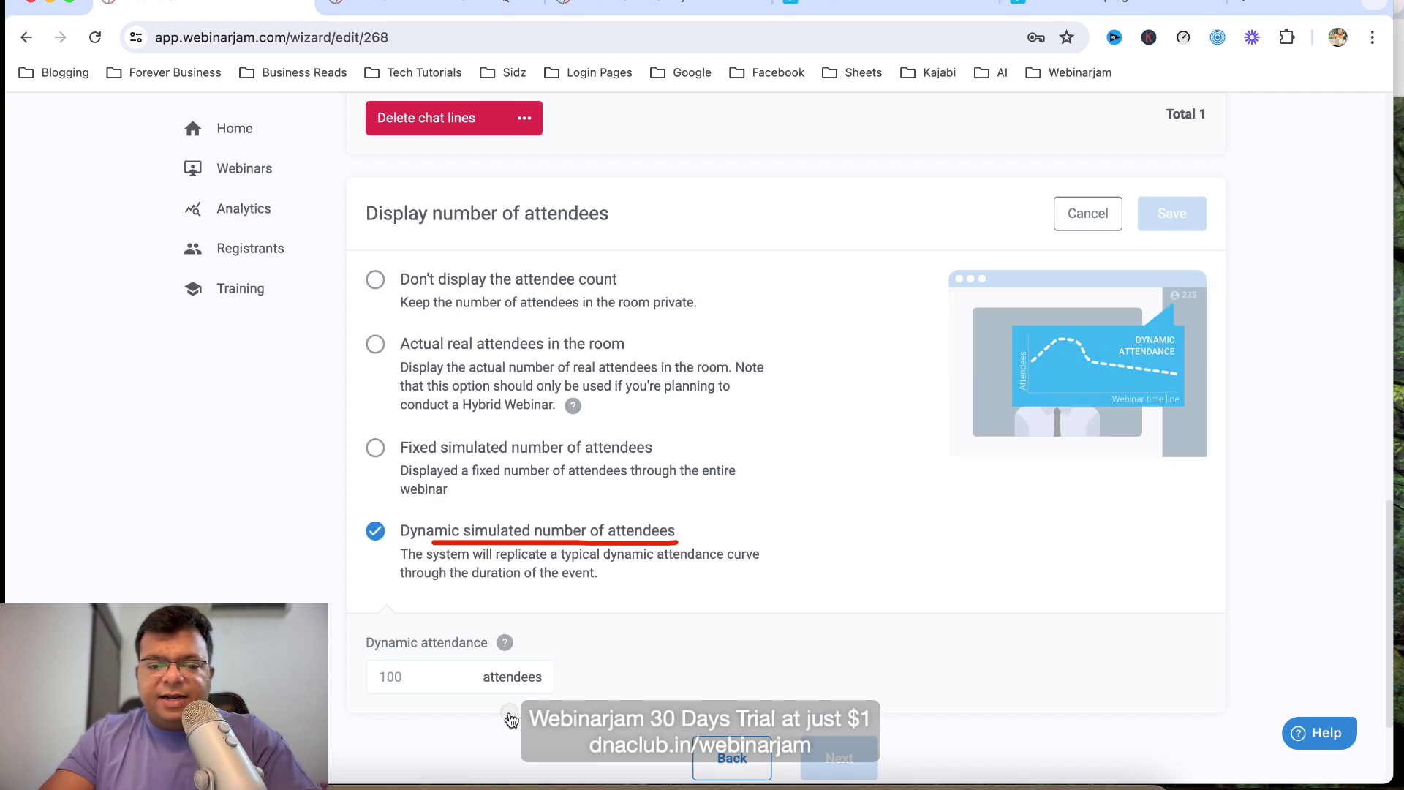
{"action": "scroll", "coordinate": [439, 658], "scroll_direction": "down", "scroll_amount": 2}
{"action": "left_click", "coordinate": [481, 591]}
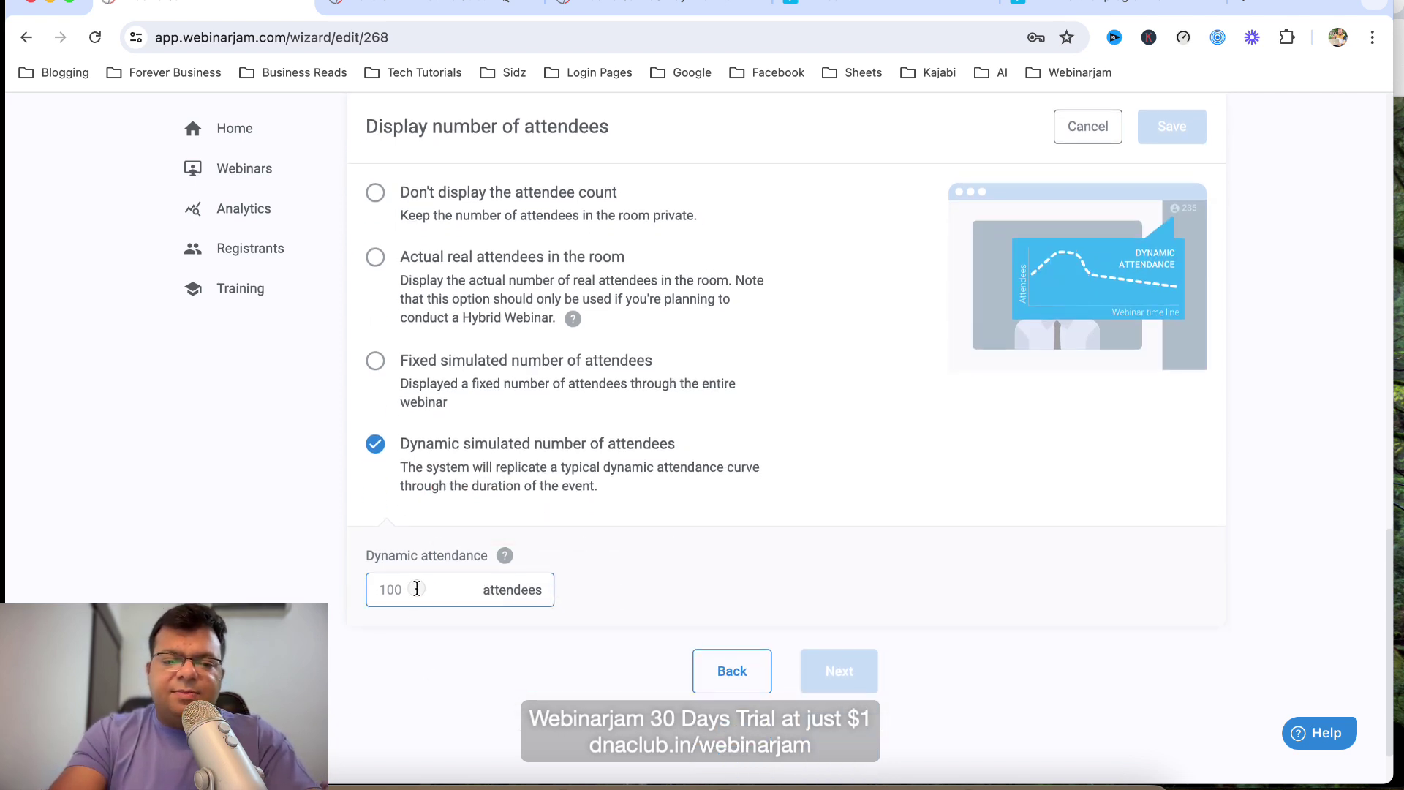
{"action": "type", "text": "110"}
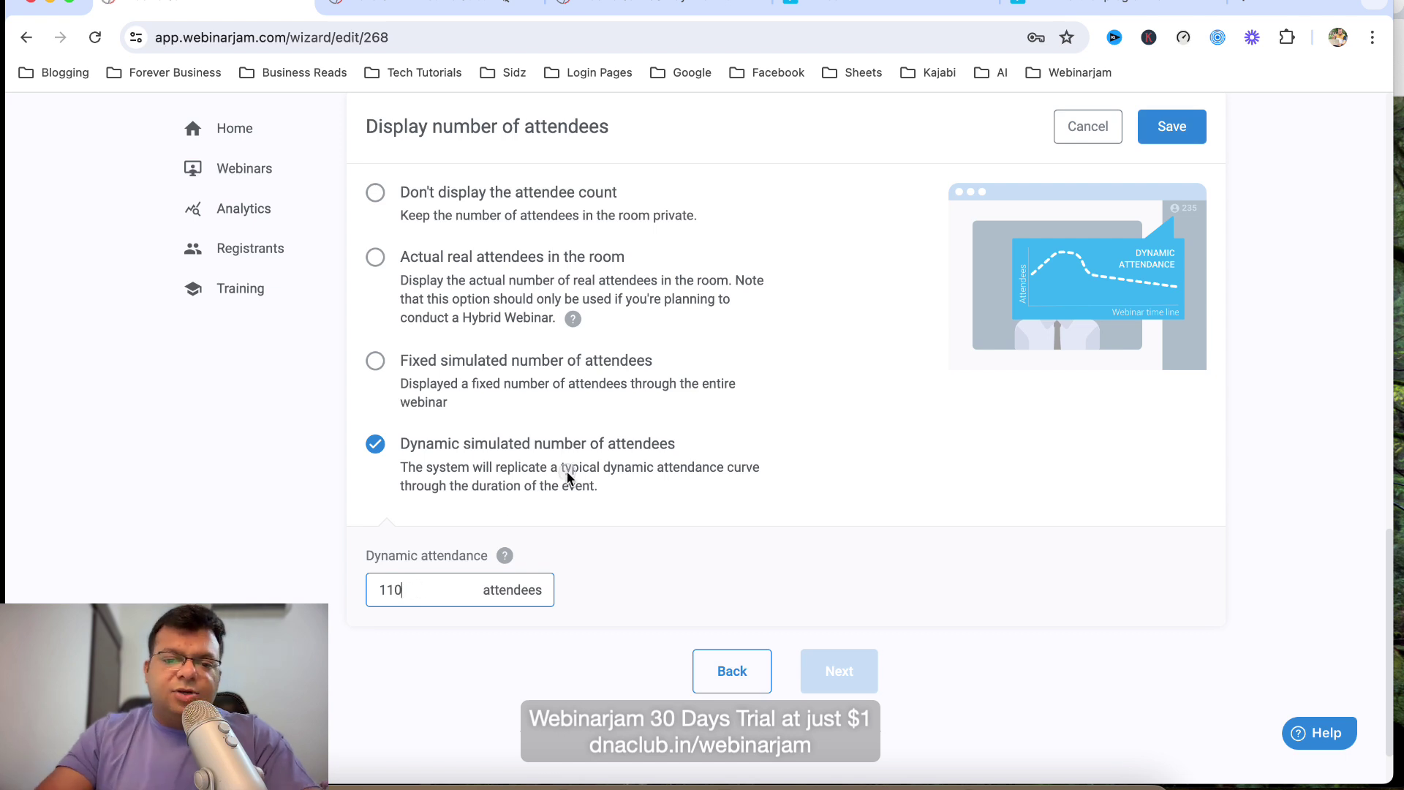
{"action": "left_click", "coordinate": [505, 555]}
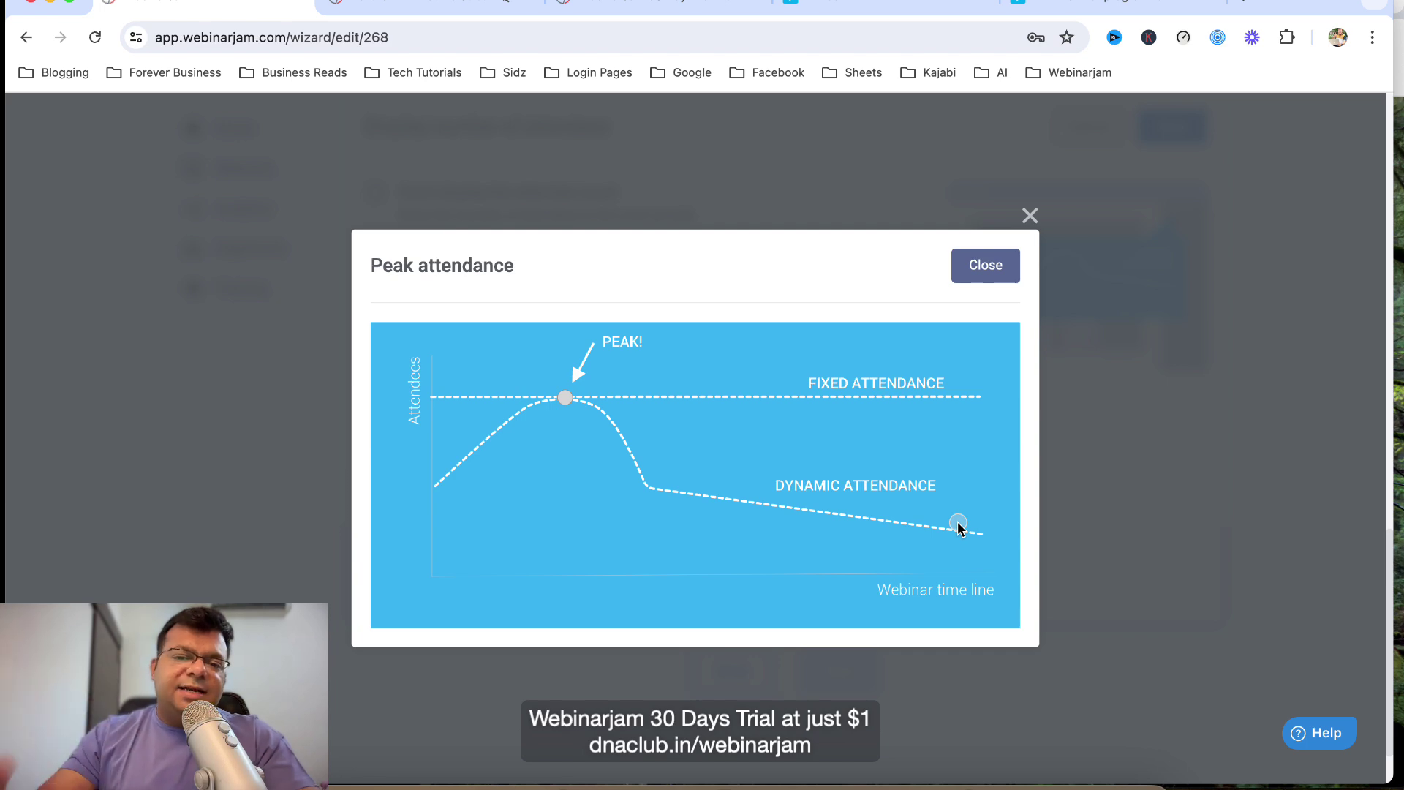
{"action": "left_click", "coordinate": [1030, 215]}
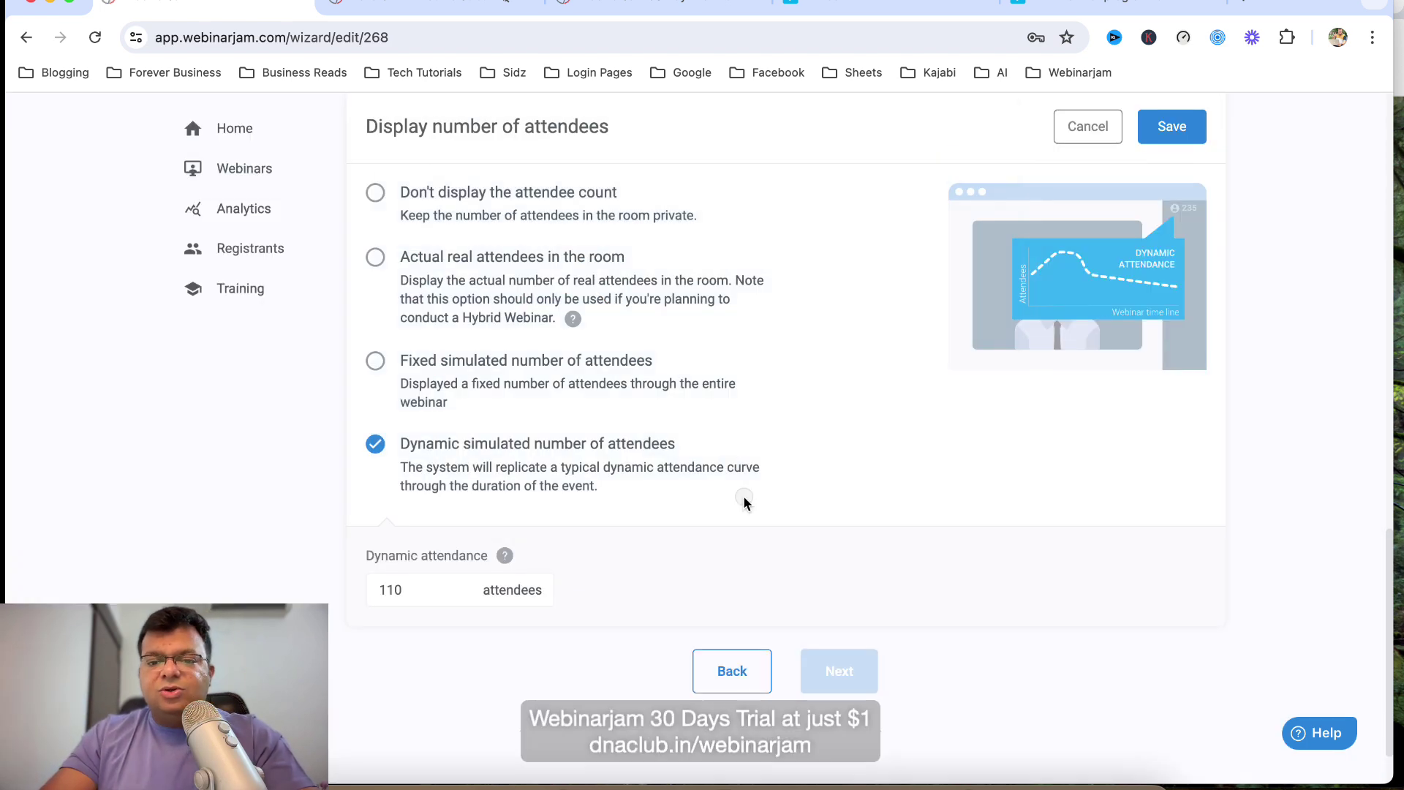
{"action": "scroll", "coordinate": [1185, 341], "scroll_direction": "up", "scroll_amount": 1}
{"action": "left_click", "coordinate": [1199, 204]}
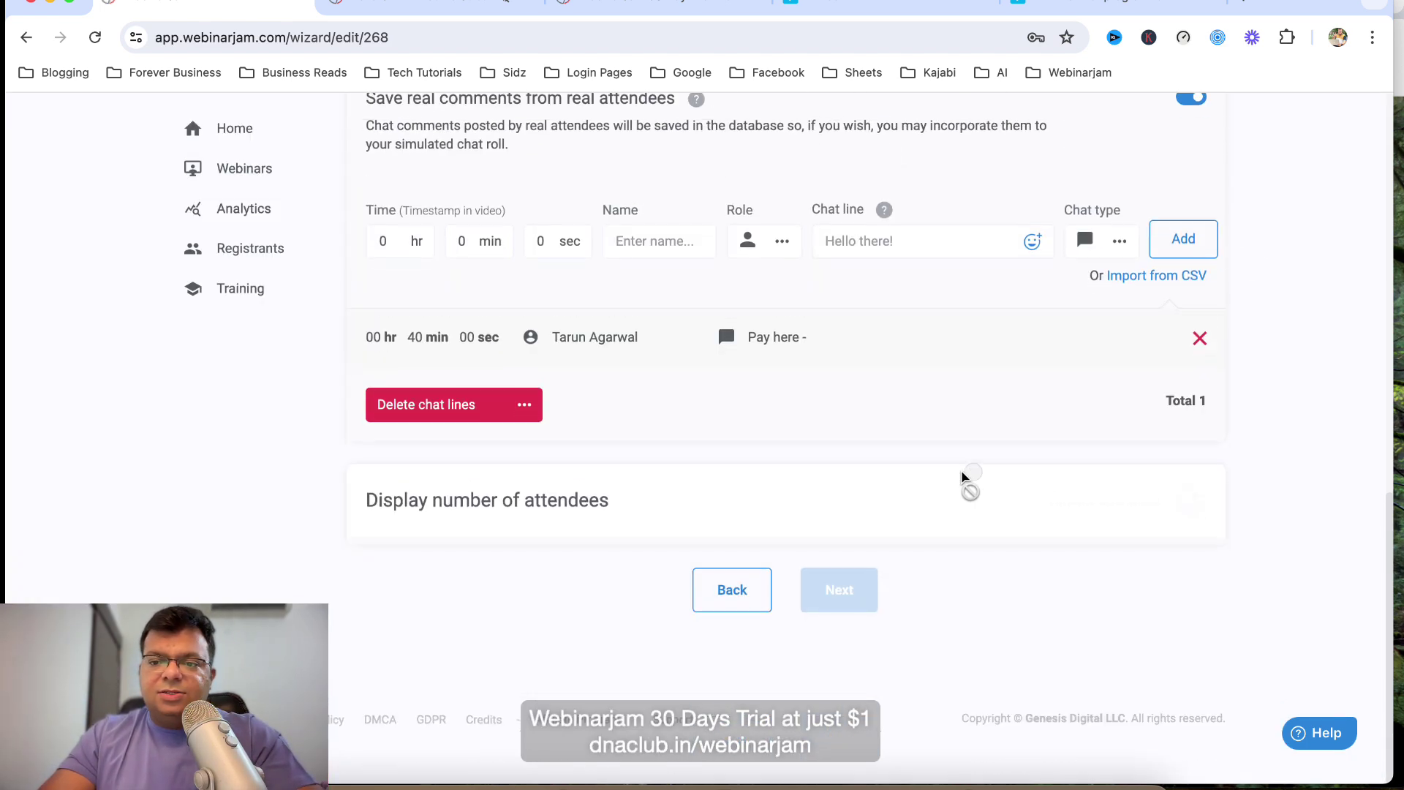
- Save the Live chat box settings and continue to the Replay step
{"action": "scroll", "coordinate": [981, 568], "scroll_direction": "up", "scroll_amount": 10}
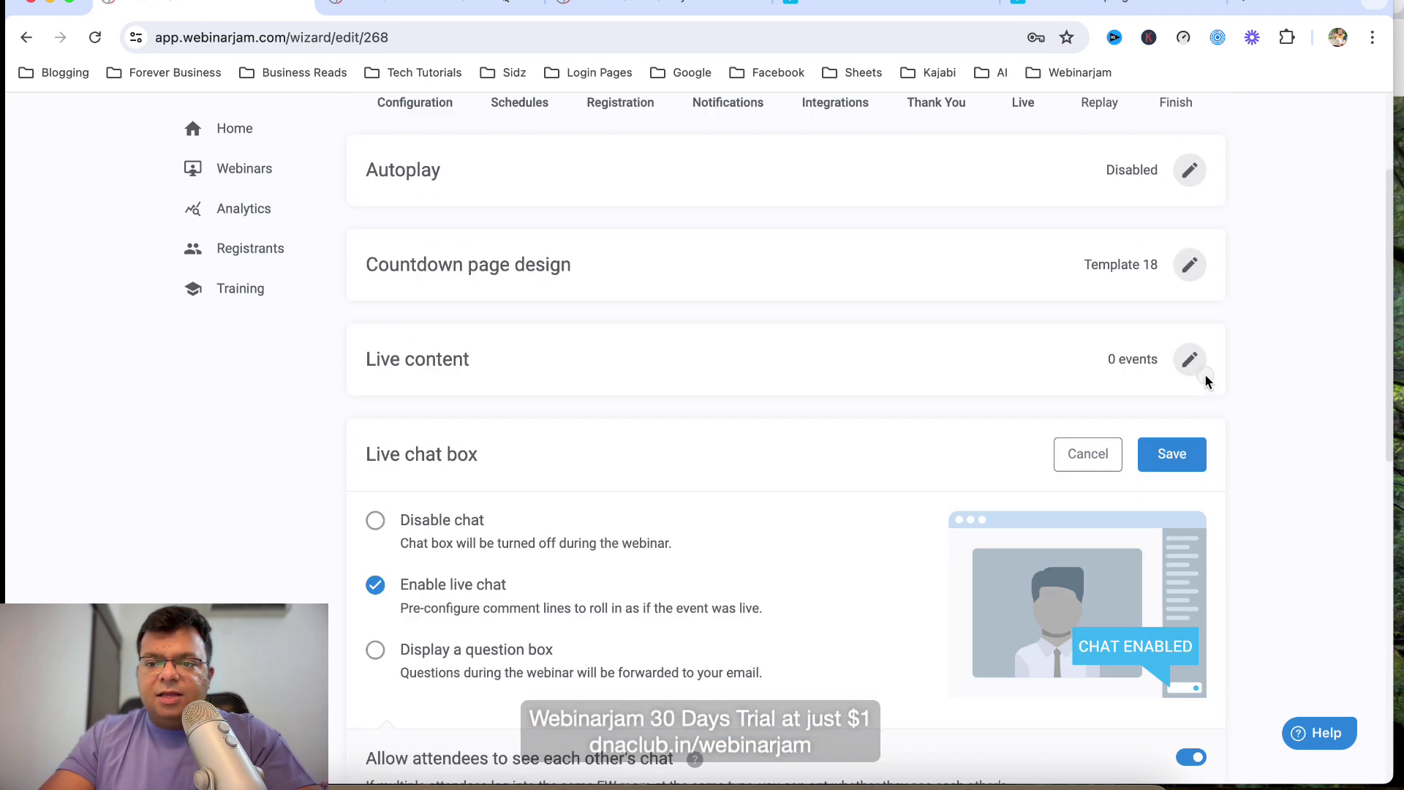
{"action": "left_click", "coordinate": [1173, 454]}
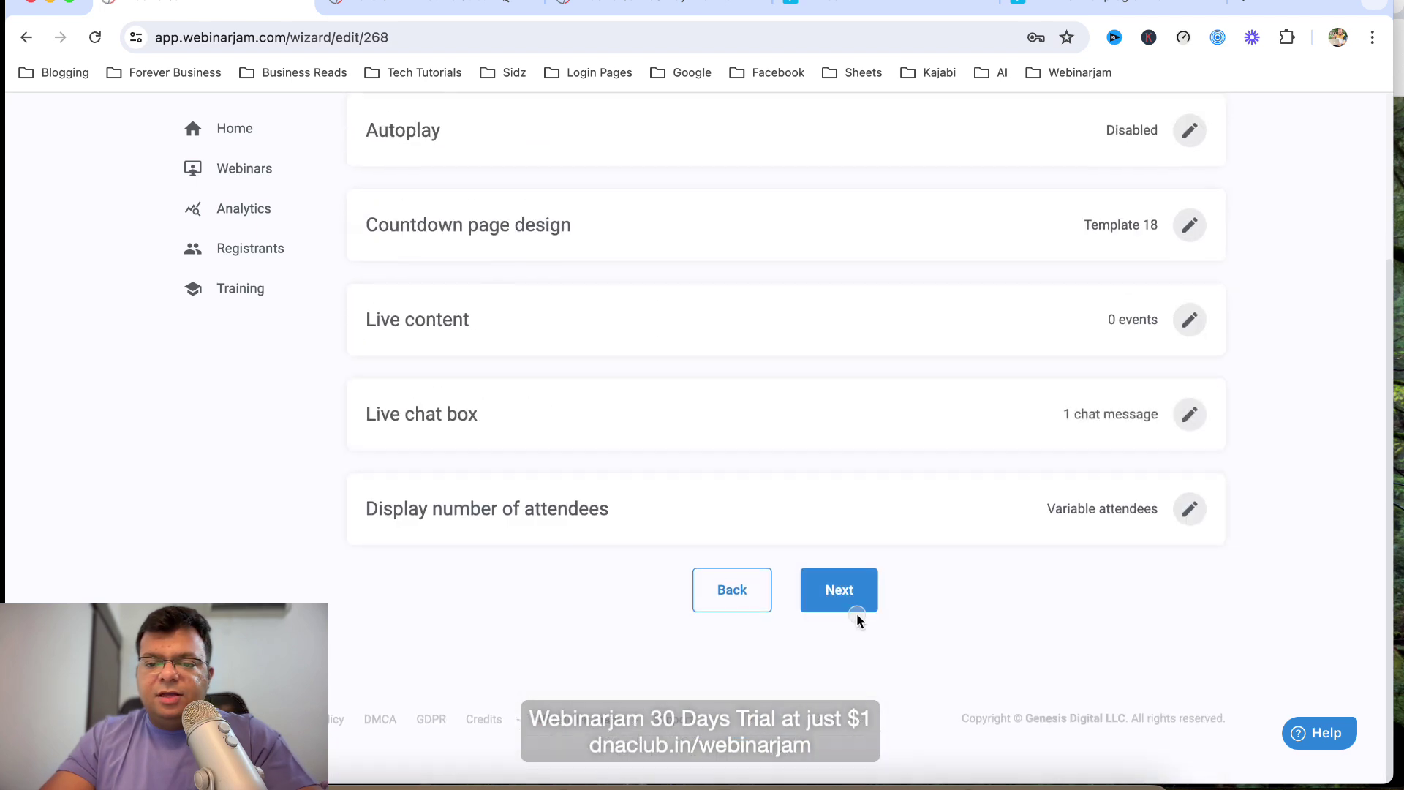
{"action": "left_click", "coordinate": [865, 594]}
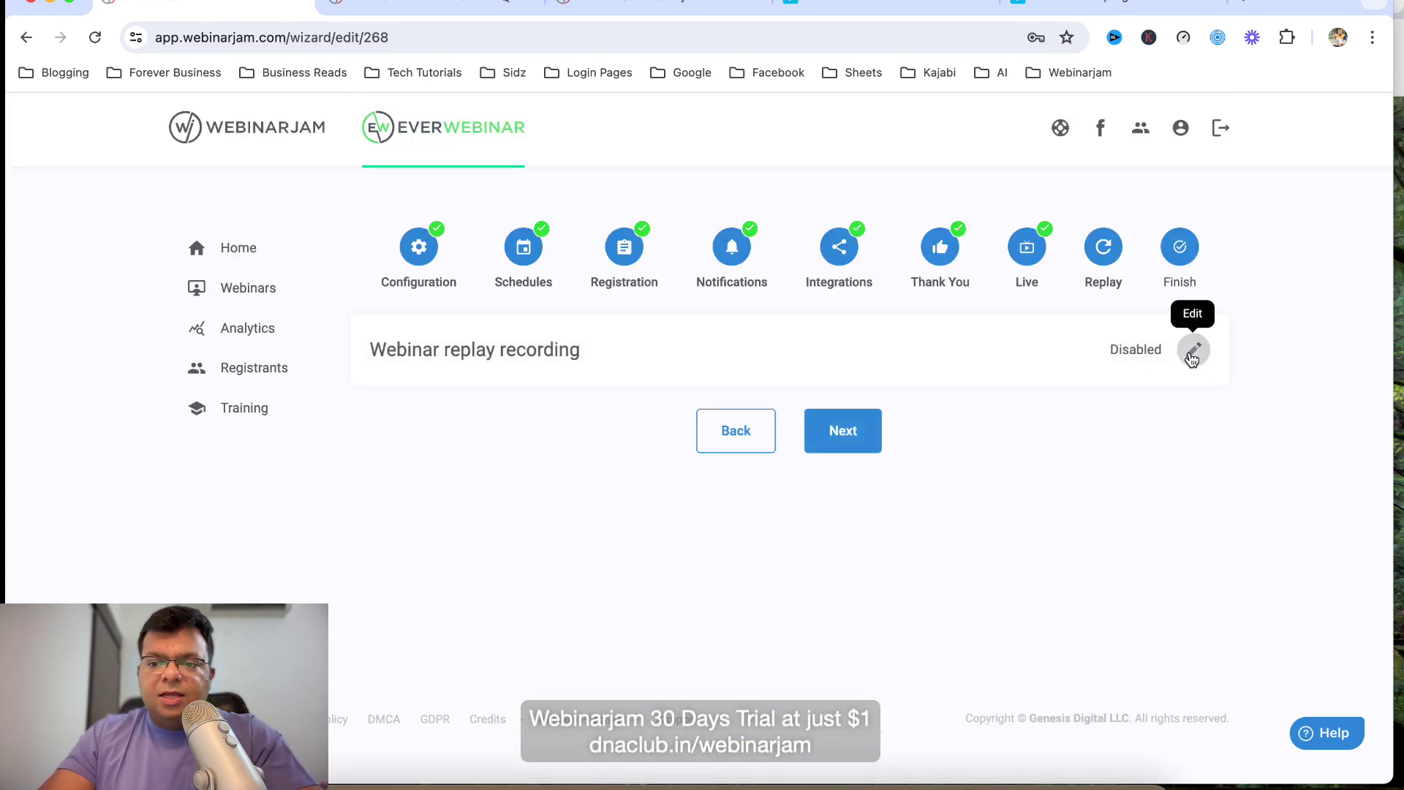
- Set Webinar replay recording to 'Yes, allow access' and save
{"action": "left_click", "coordinate": [1190, 349]}
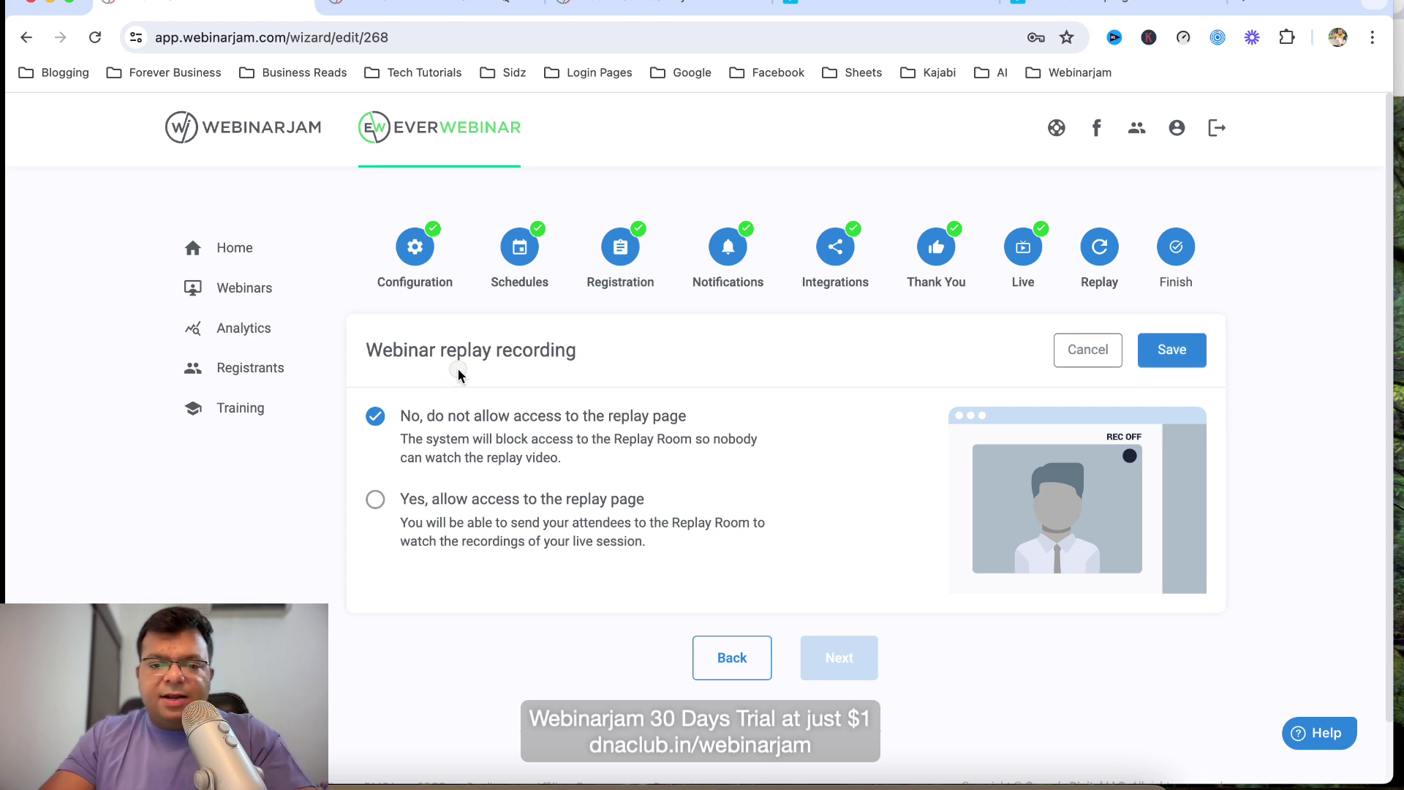
{"action": "left_click", "coordinate": [373, 501]}
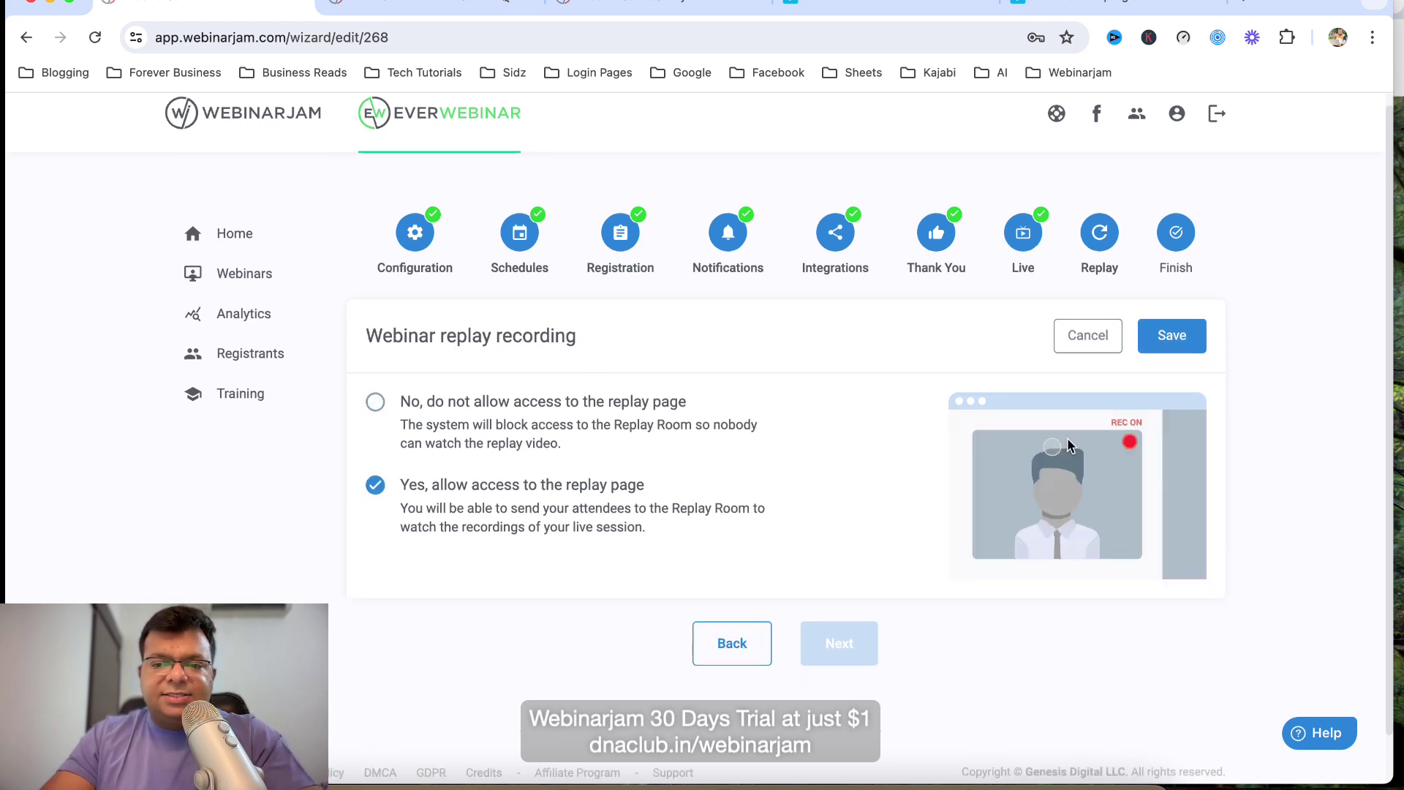
{"action": "left_click", "coordinate": [1170, 352]}
- Set Replay controls to 'Yes' so viewers can use the player controls, and save
{"action": "scroll", "coordinate": [921, 510], "scroll_direction": "down", "scroll_amount": 1}
{"action": "left_click", "coordinate": [1189, 365]}
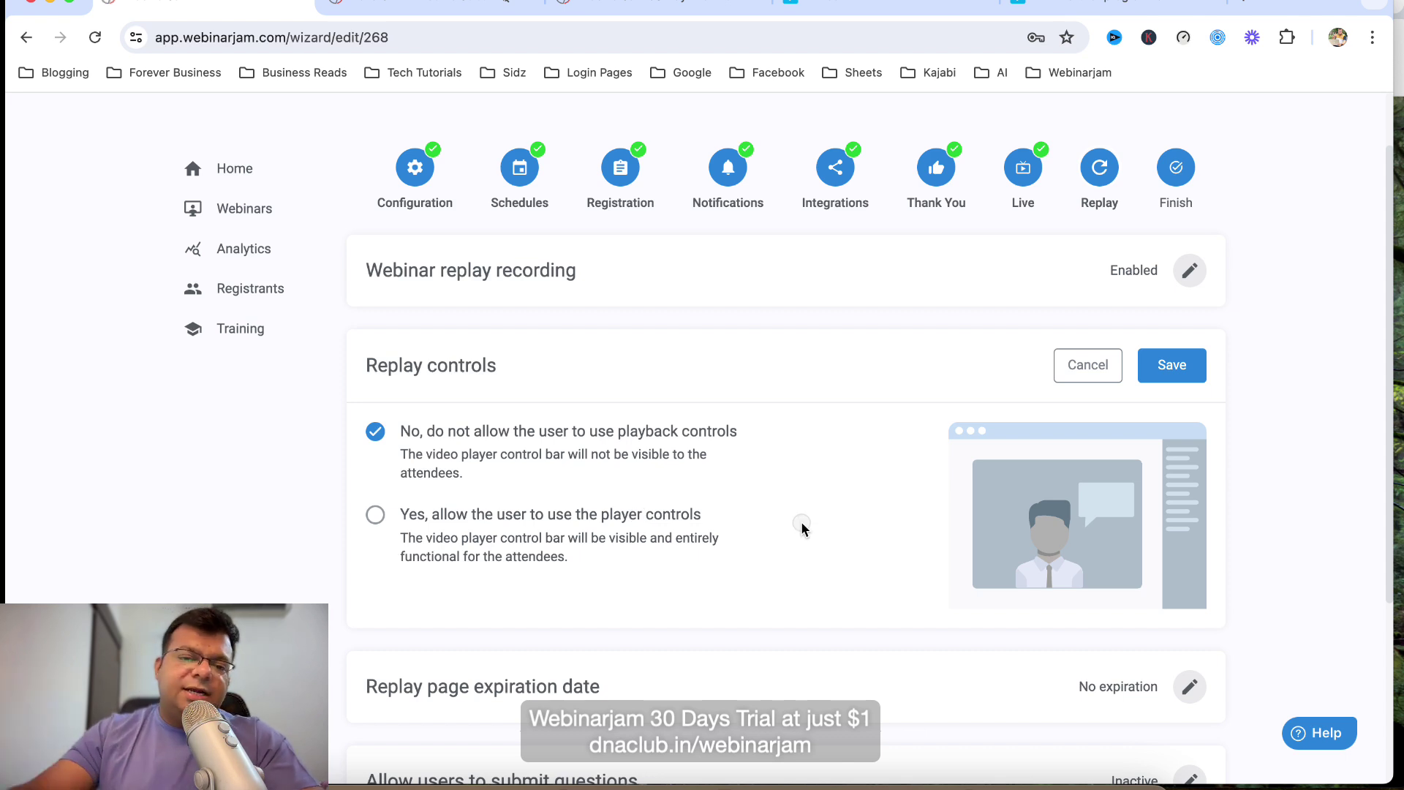
{"action": "left_click", "coordinate": [373, 518]}
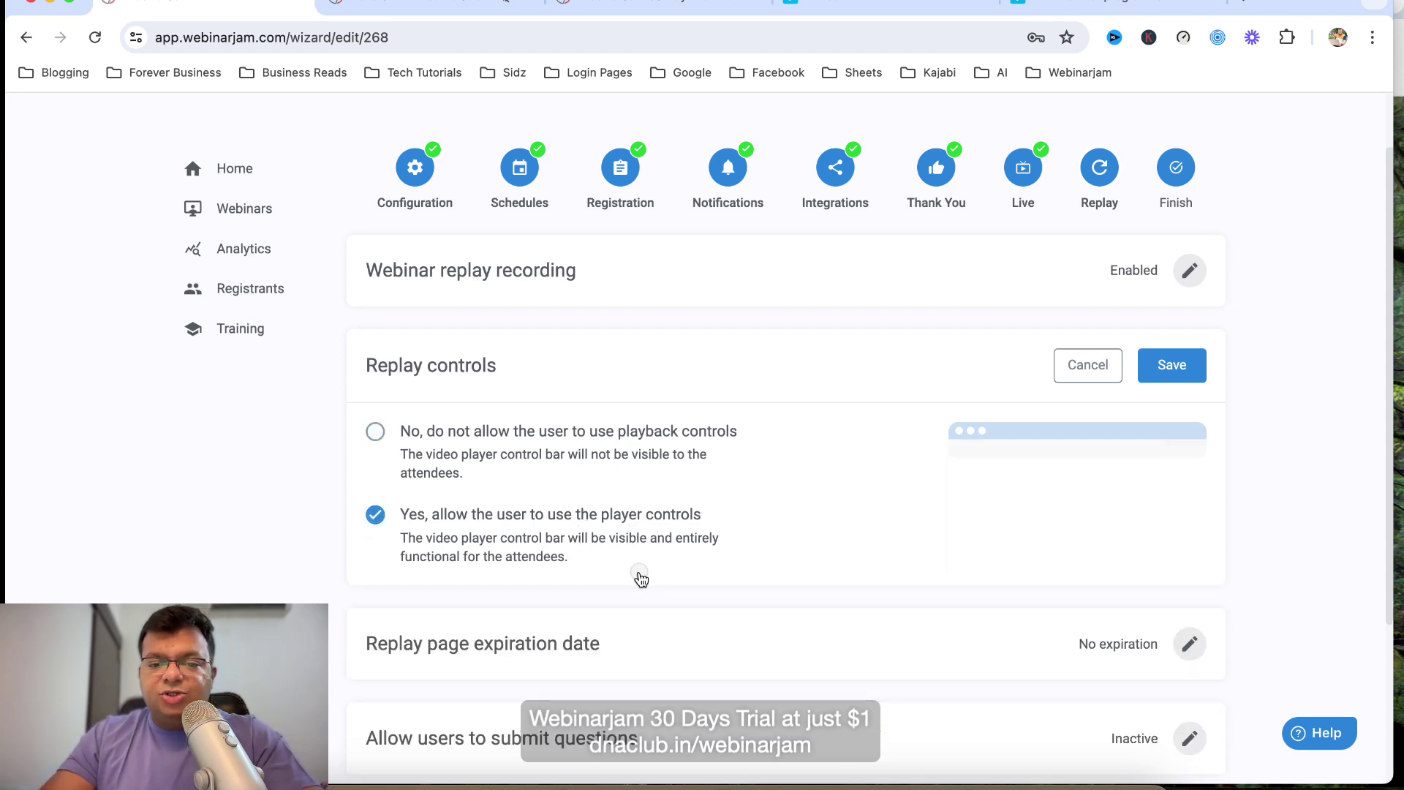
{"action": "scroll", "coordinate": [637, 574], "scroll_direction": "down", "scroll_amount": 1}
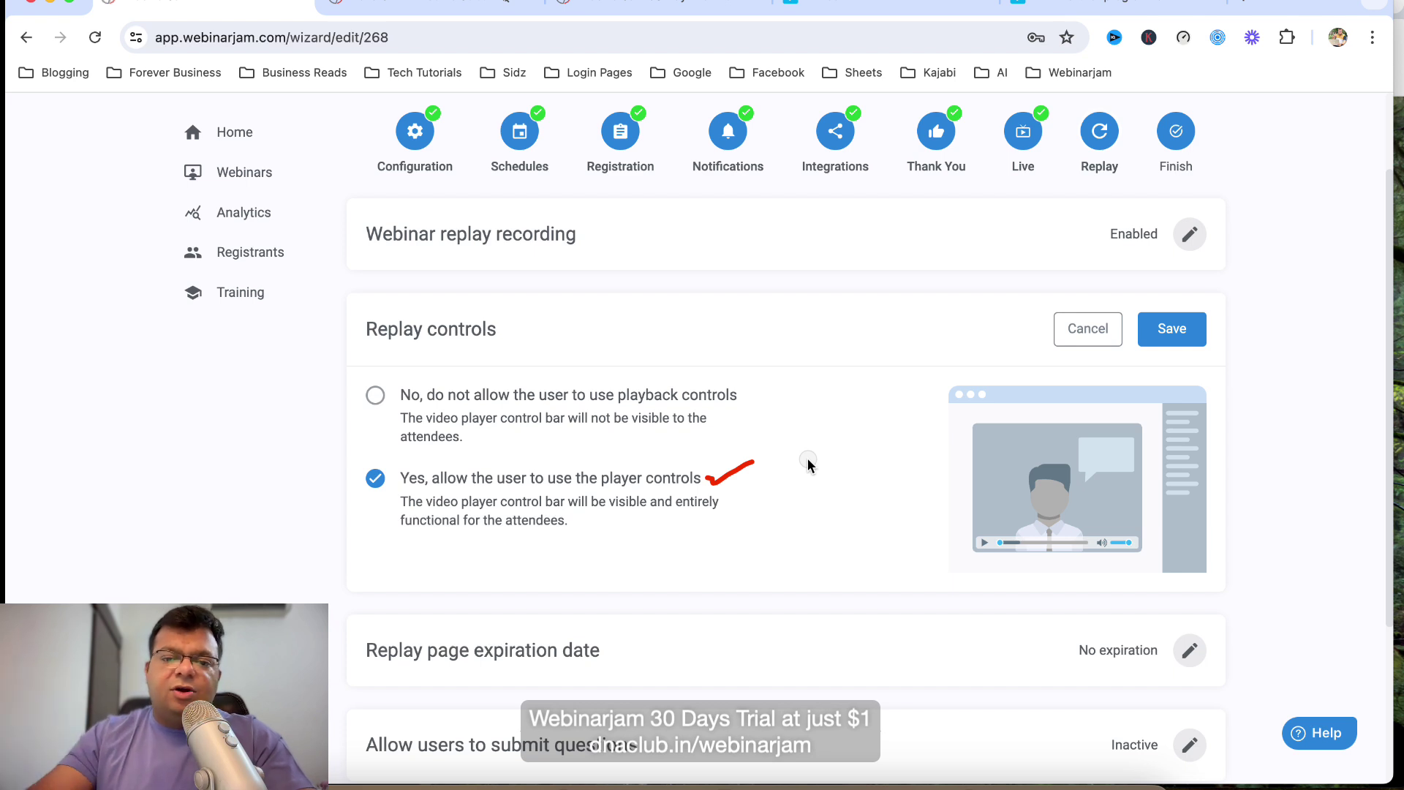
{"action": "left_click", "coordinate": [1165, 335]}
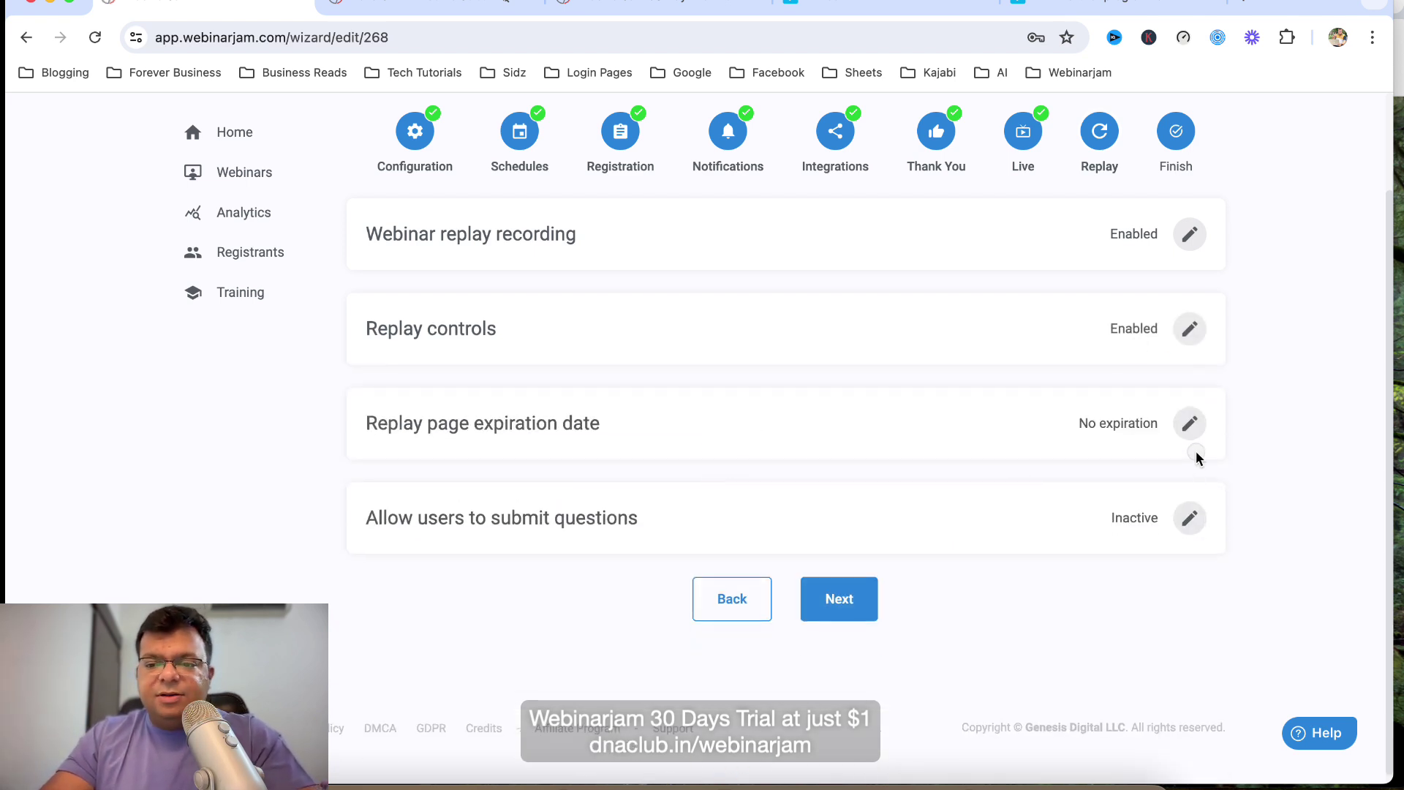
- Set the replay page to expire 24 hours after the session and save
{"action": "left_click", "coordinate": [1191, 436]}
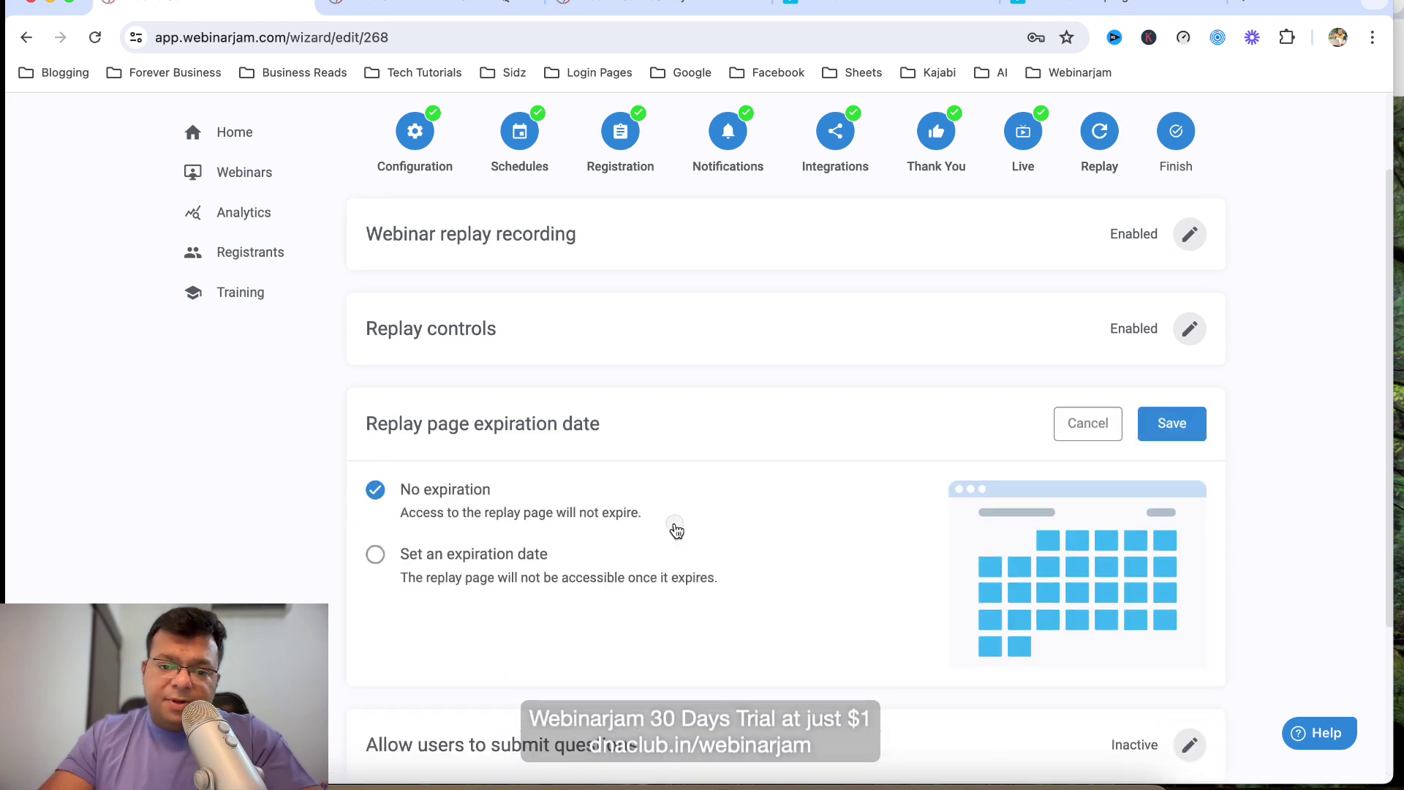
{"action": "scroll", "coordinate": [626, 504], "scroll_direction": "down", "scroll_amount": 2}
{"action": "left_click", "coordinate": [376, 470]}
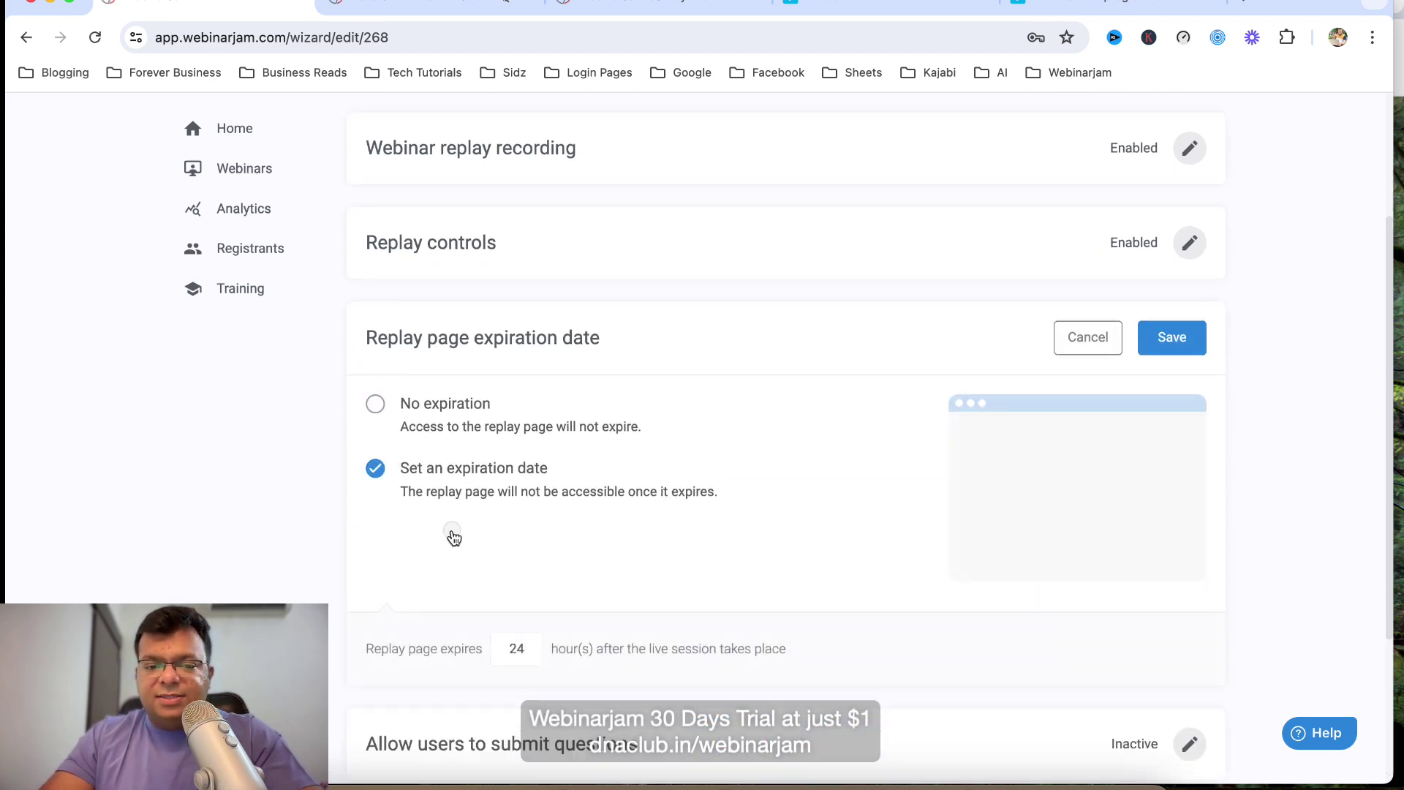
{"action": "scroll", "coordinate": [512, 537], "scroll_direction": "down", "scroll_amount": 2}
{"action": "left_click_drag", "start_coordinate": [526, 582], "coordinate": [490, 576]}
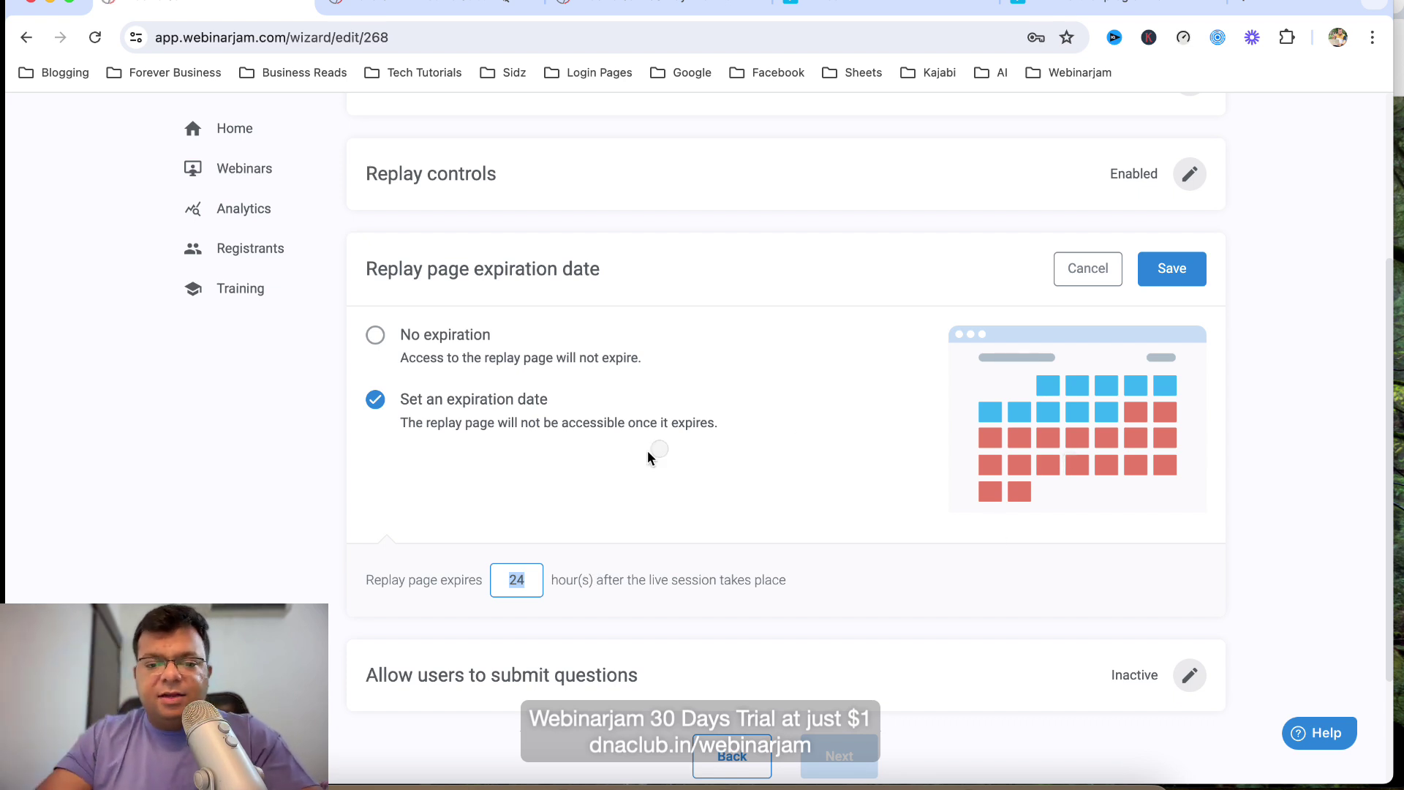
{"action": "left_click", "coordinate": [1171, 271]}
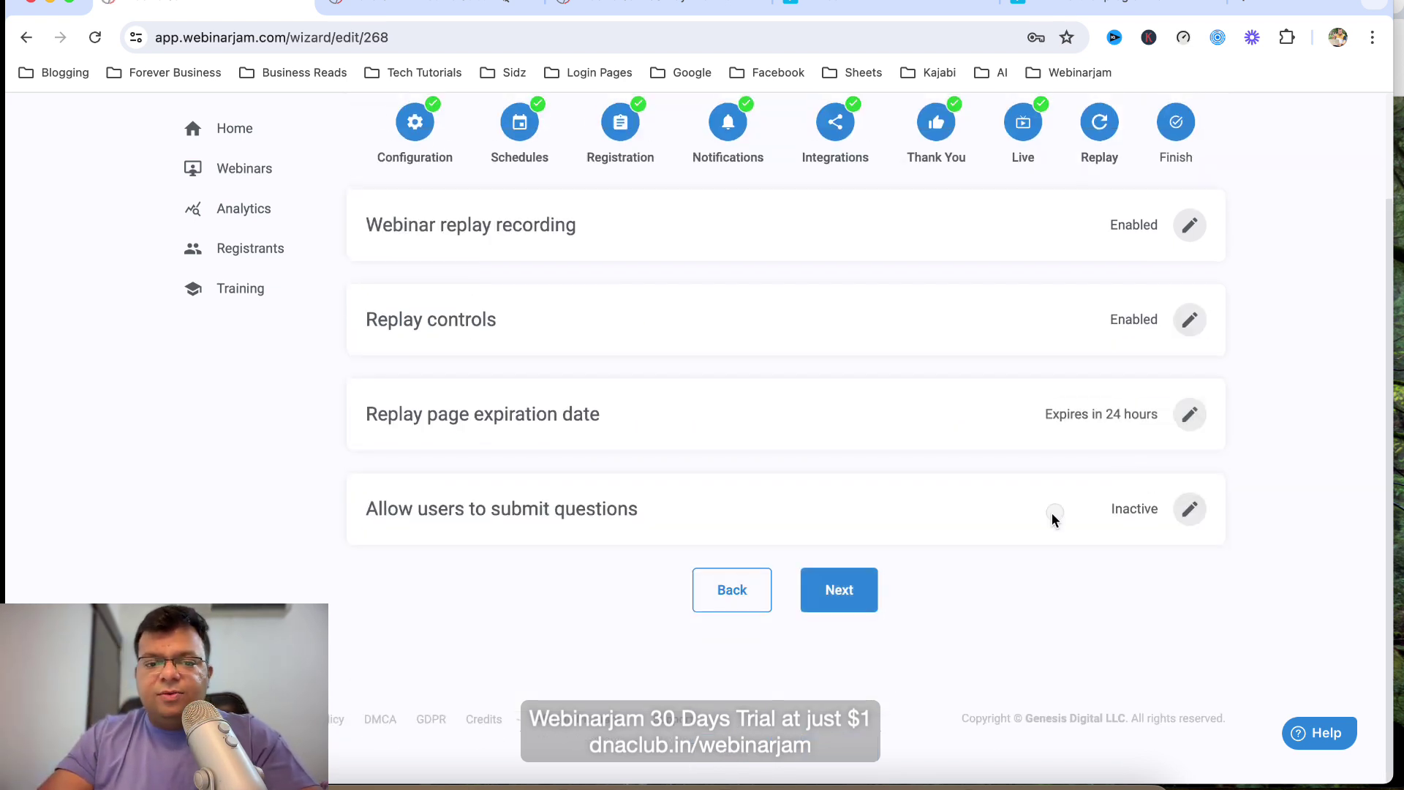
- Activate question submission for replay visitors and fill in the forwarding e-mail address
{"action": "left_click_drag", "start_coordinate": [500, 506], "coordinate": [565, 506]}
{"action": "left_click", "coordinate": [1190, 506]}
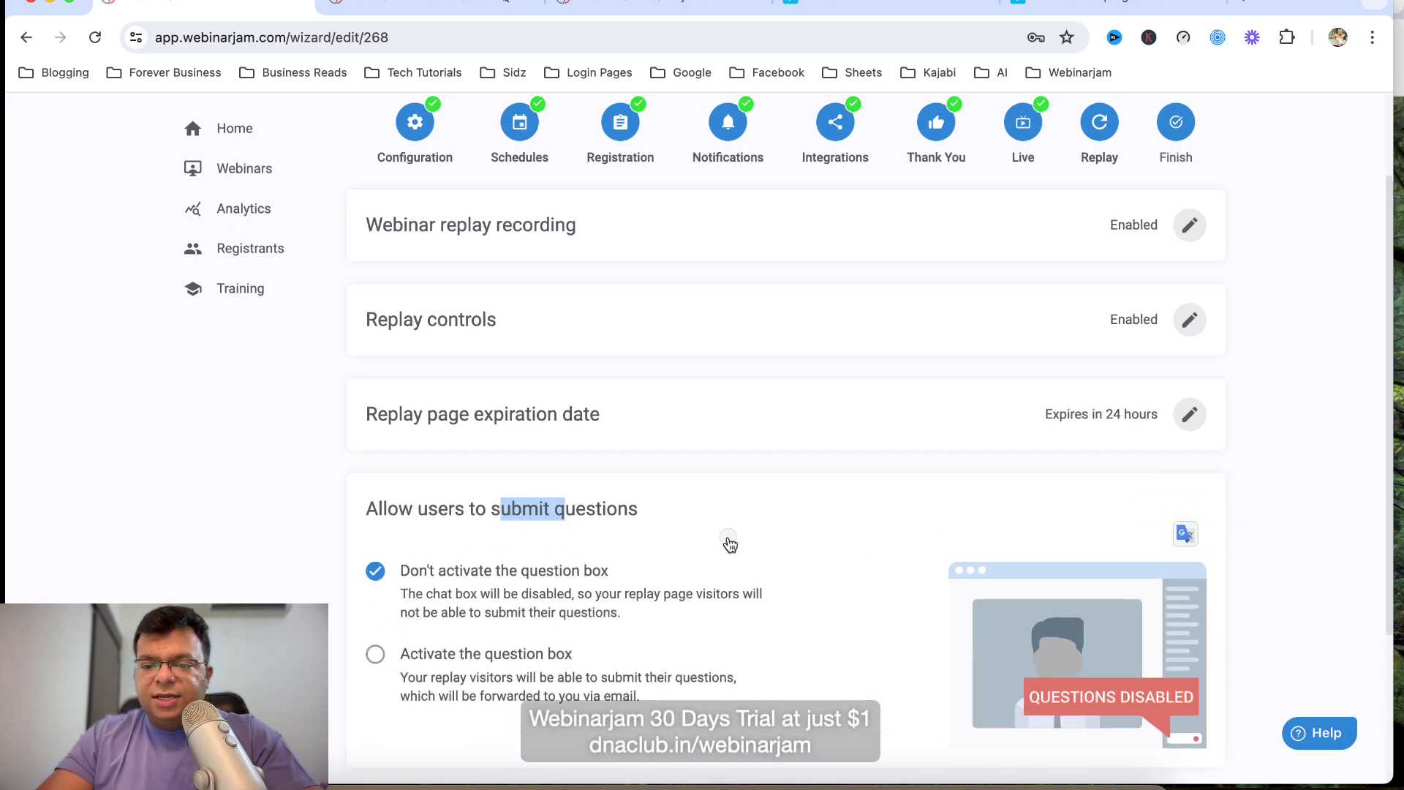
{"action": "scroll", "coordinate": [411, 538], "scroll_direction": "down", "scroll_amount": 1}
{"action": "left_click", "coordinate": [376, 457]}
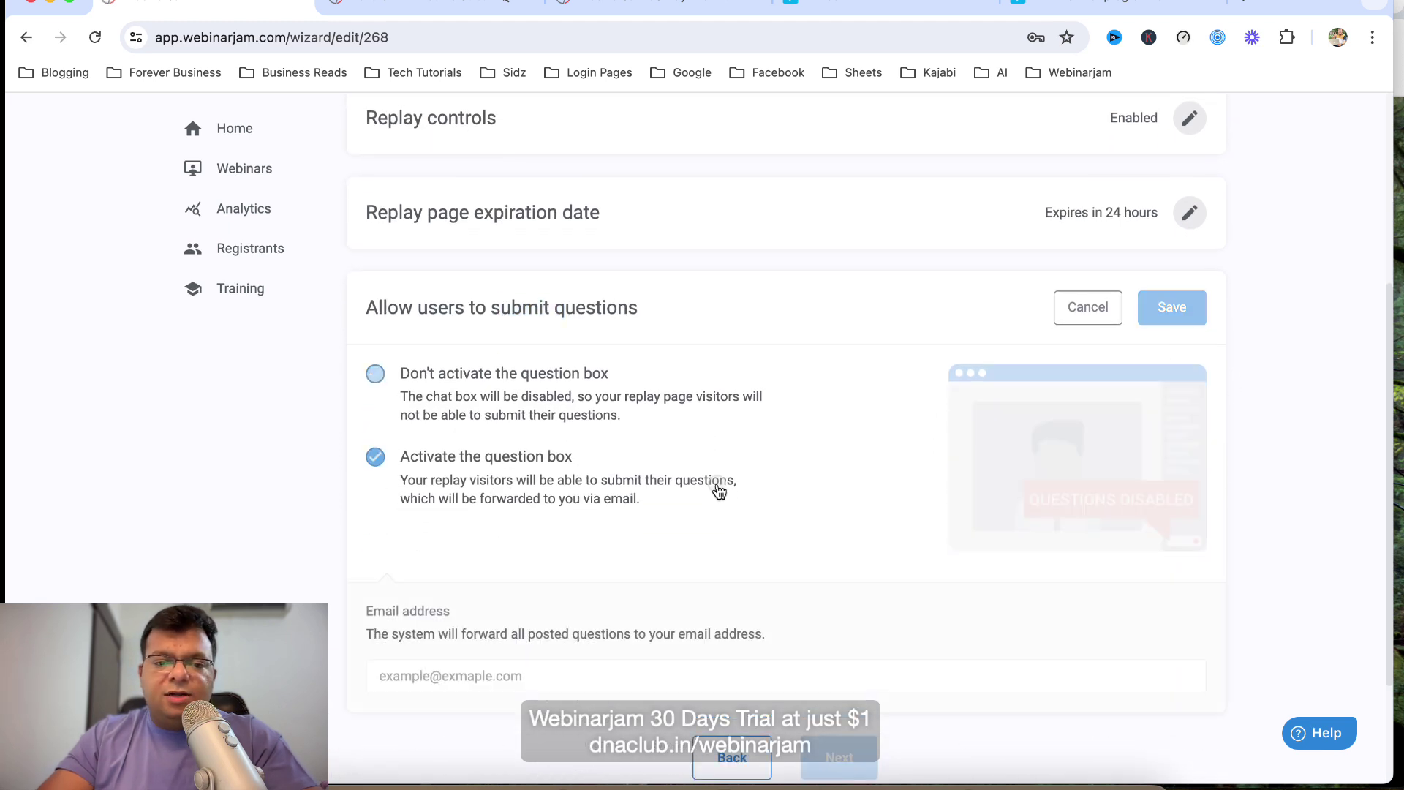
{"action": "scroll", "coordinate": [627, 590], "scroll_direction": "down", "scroll_amount": 2}
{"action": "left_click", "coordinate": [592, 581]}
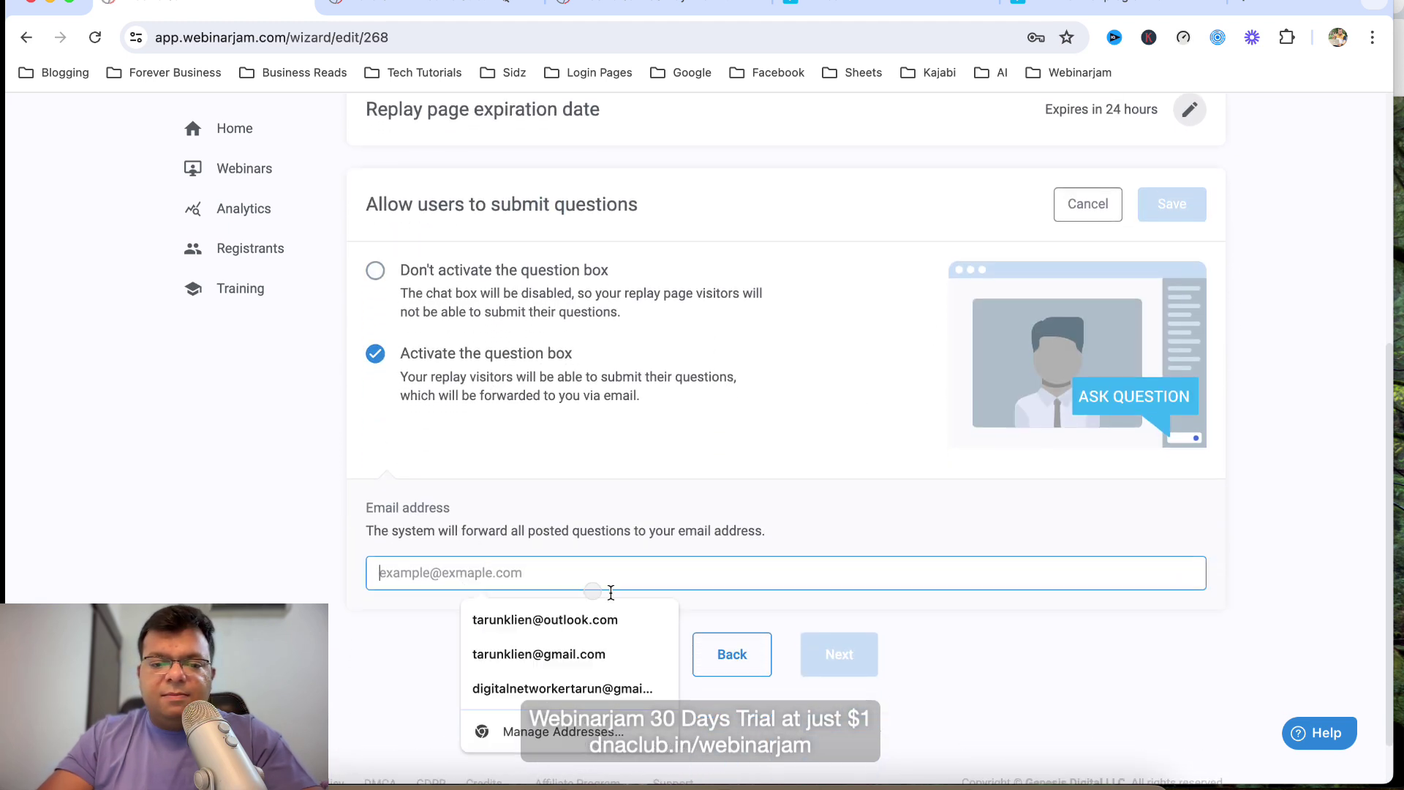
{"action": "left_click", "coordinate": [585, 649]}
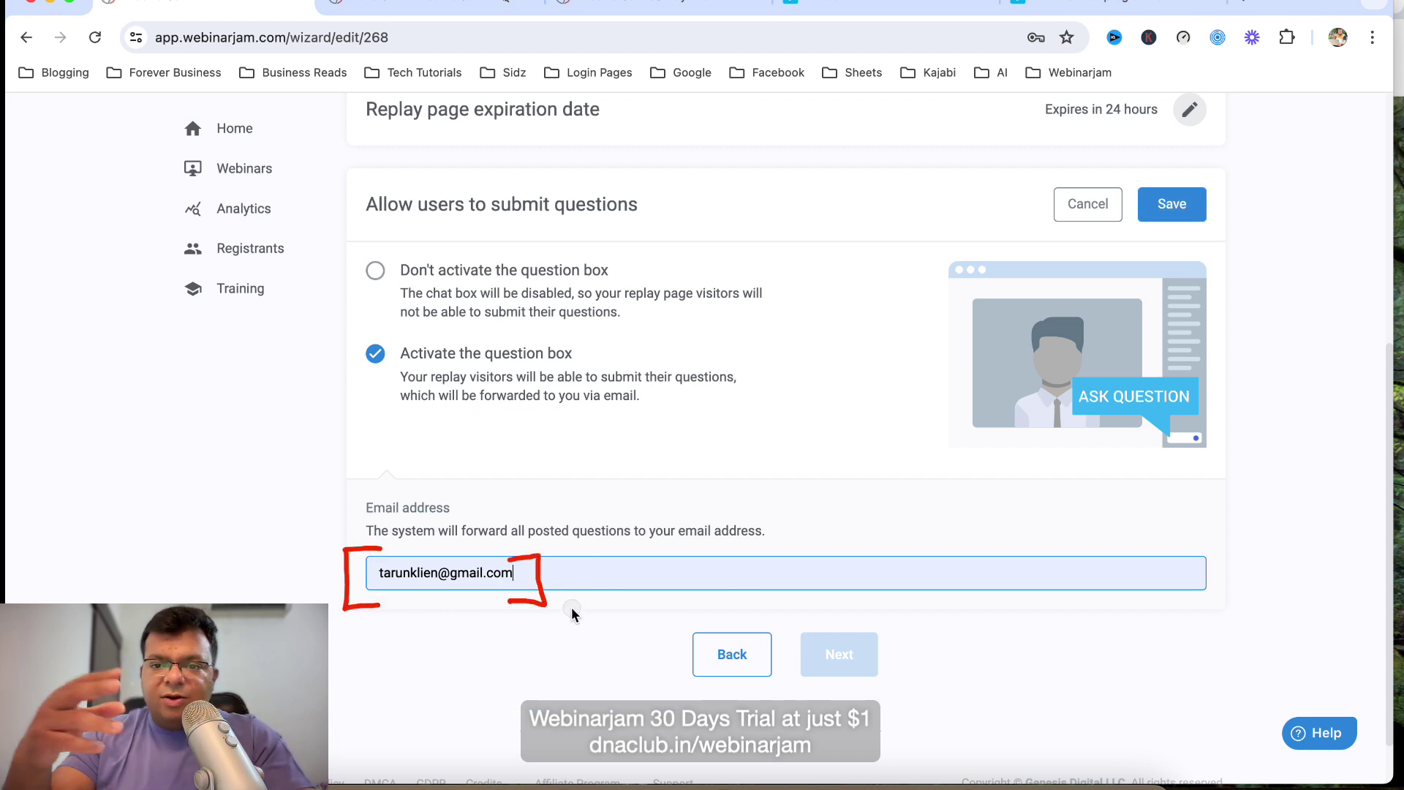
{"action": "scroll", "coordinate": [1156, 285], "scroll_direction": "up", "scroll_amount": 1}
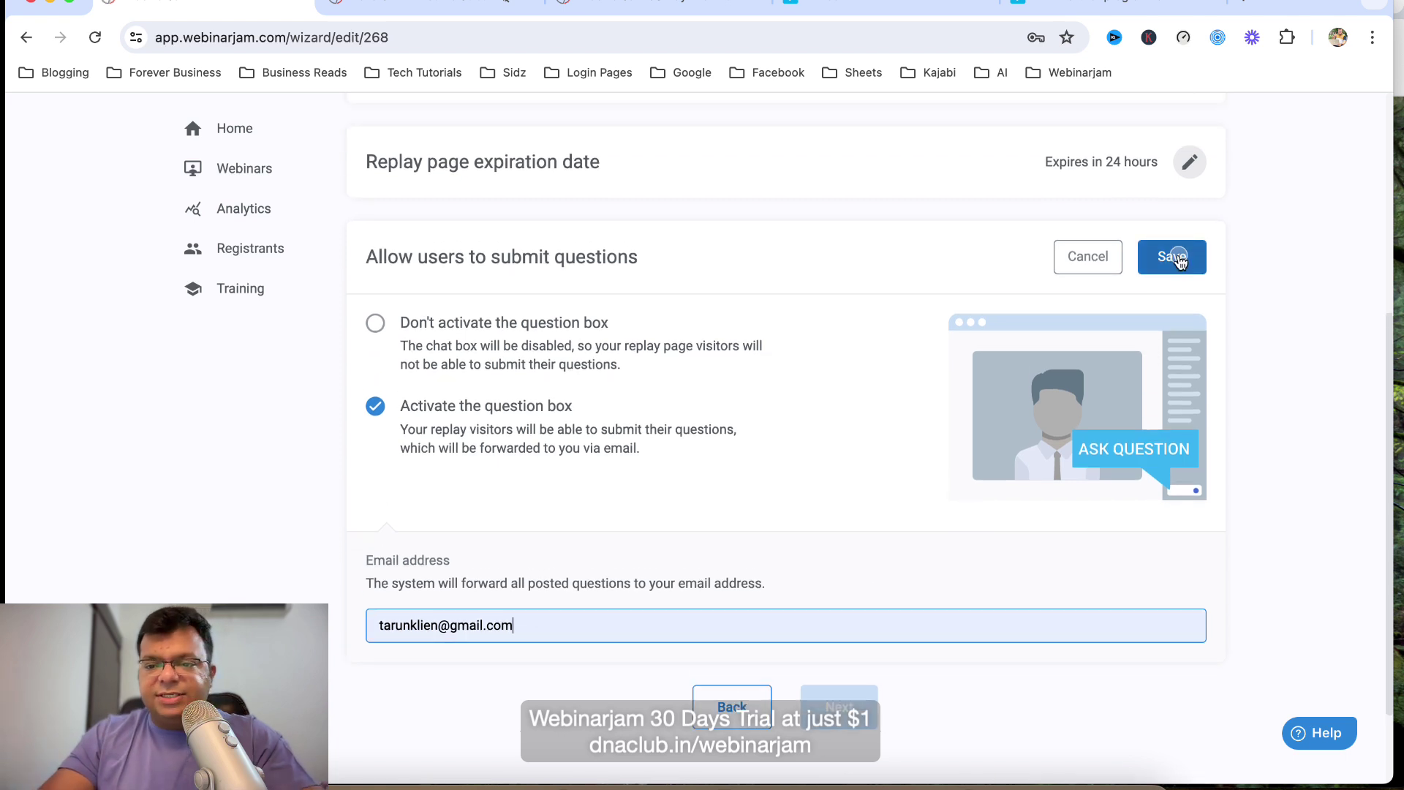
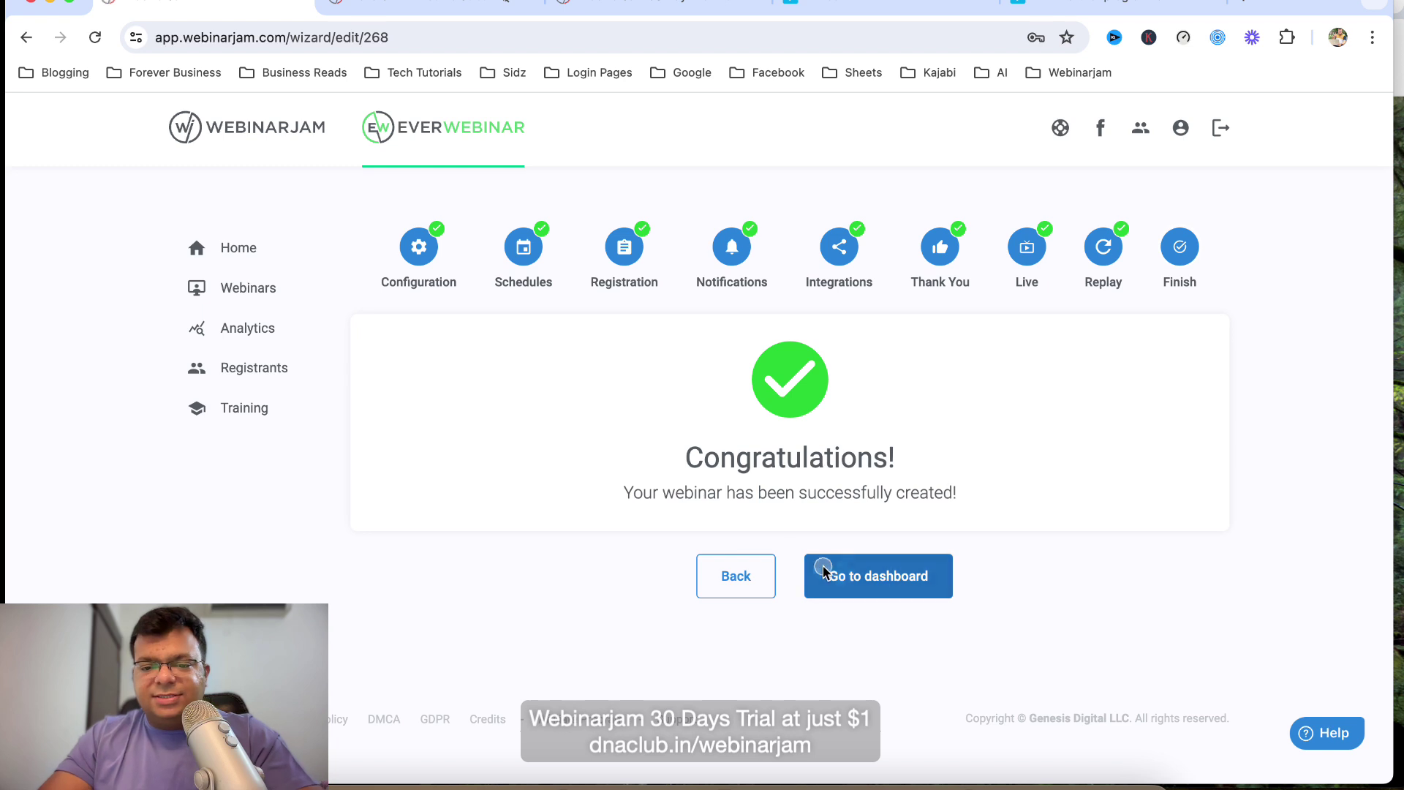
- From the Webinars dashboard, copy the registration page link of DNA Partner program (For test)
{"action": "left_click", "coordinate": [823, 571]}
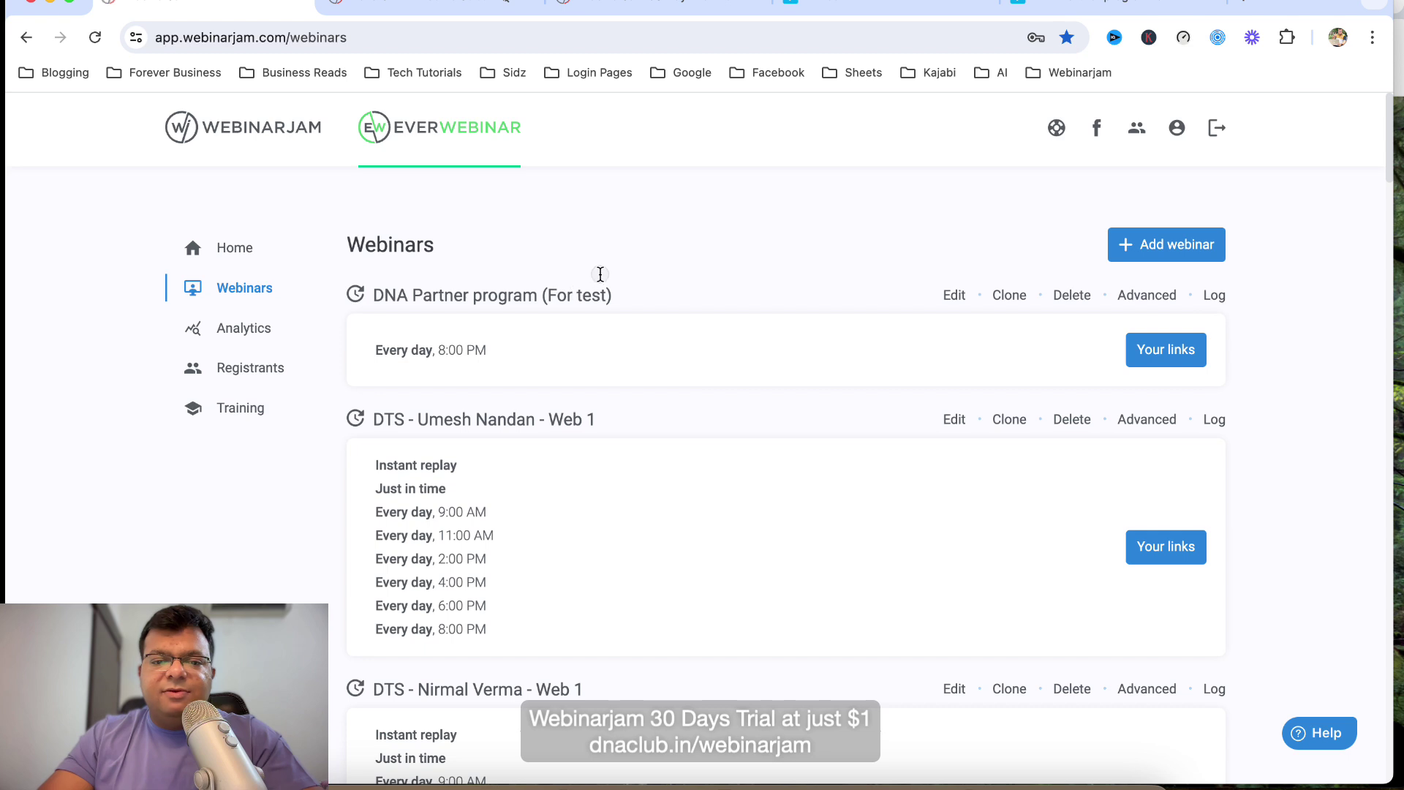
{"action": "left_click_drag", "start_coordinate": [615, 274], "coordinate": [591, 407]}
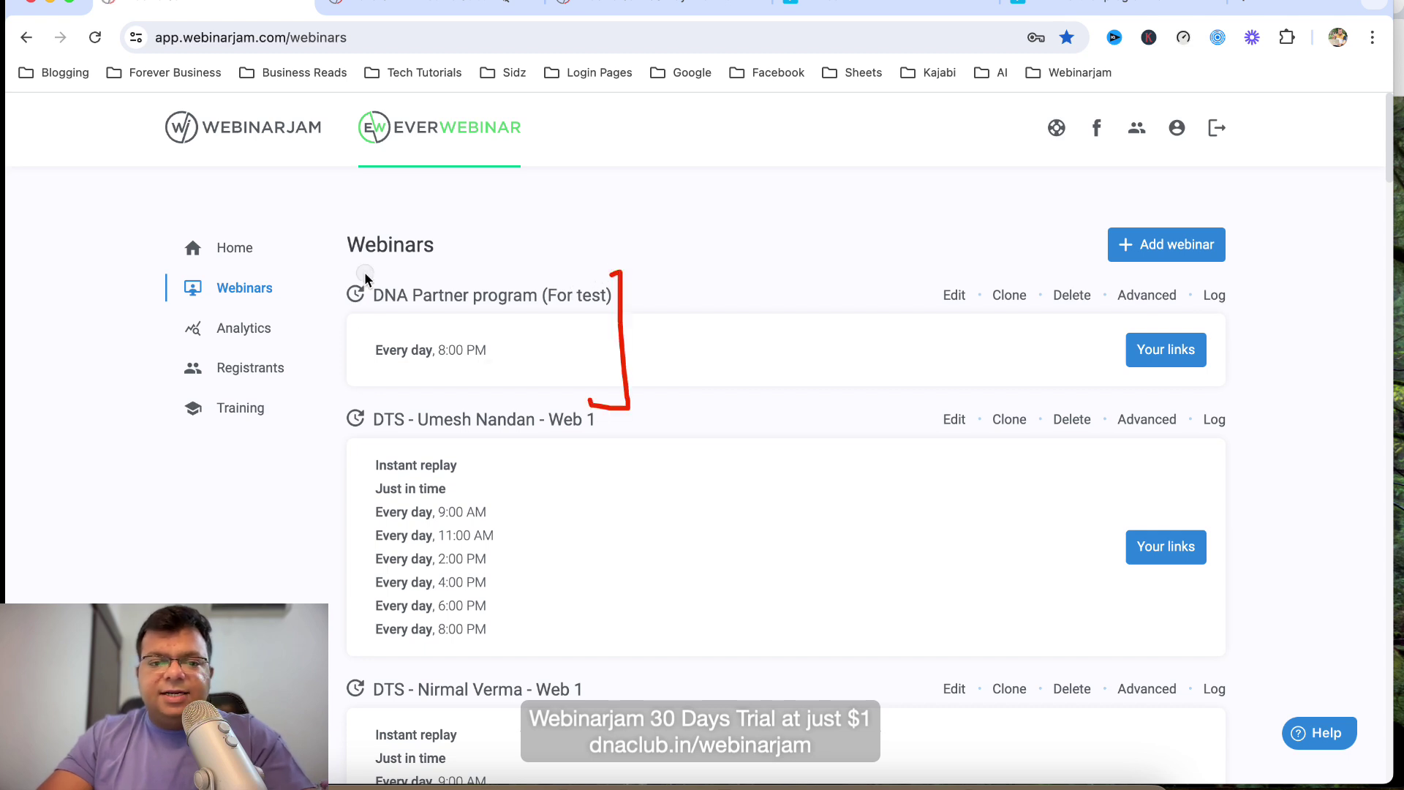
{"action": "mouse_move", "coordinate": [365, 278]}
{"action": "left_mouse_down"}
{"action": "mouse_move", "coordinate": [339, 395]}
{"action": "mouse_move", "coordinate": [378, 397]}
{"action": "left_mouse_up"}
{"action": "left_click", "coordinate": [1166, 350]}
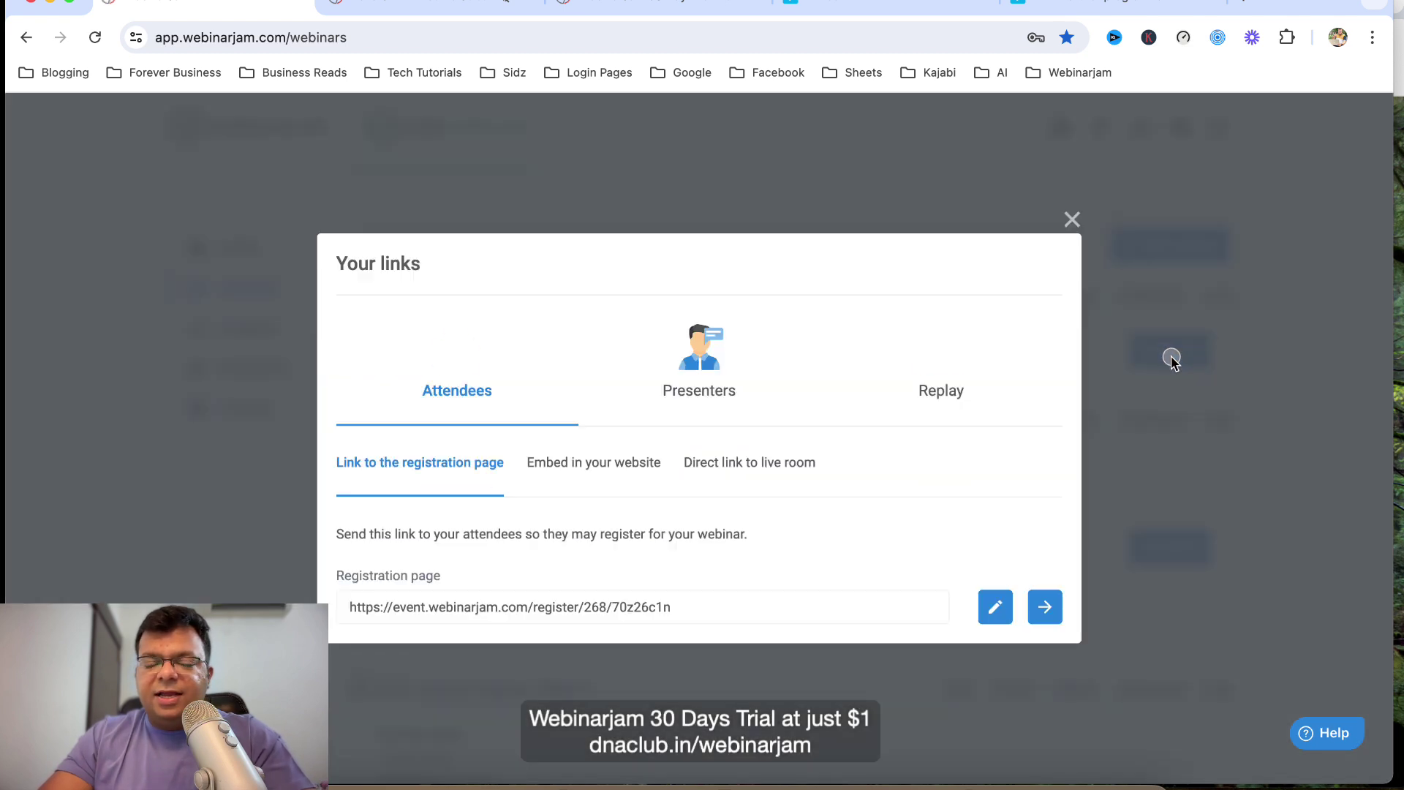
{"action": "left_click", "coordinate": [925, 609]}
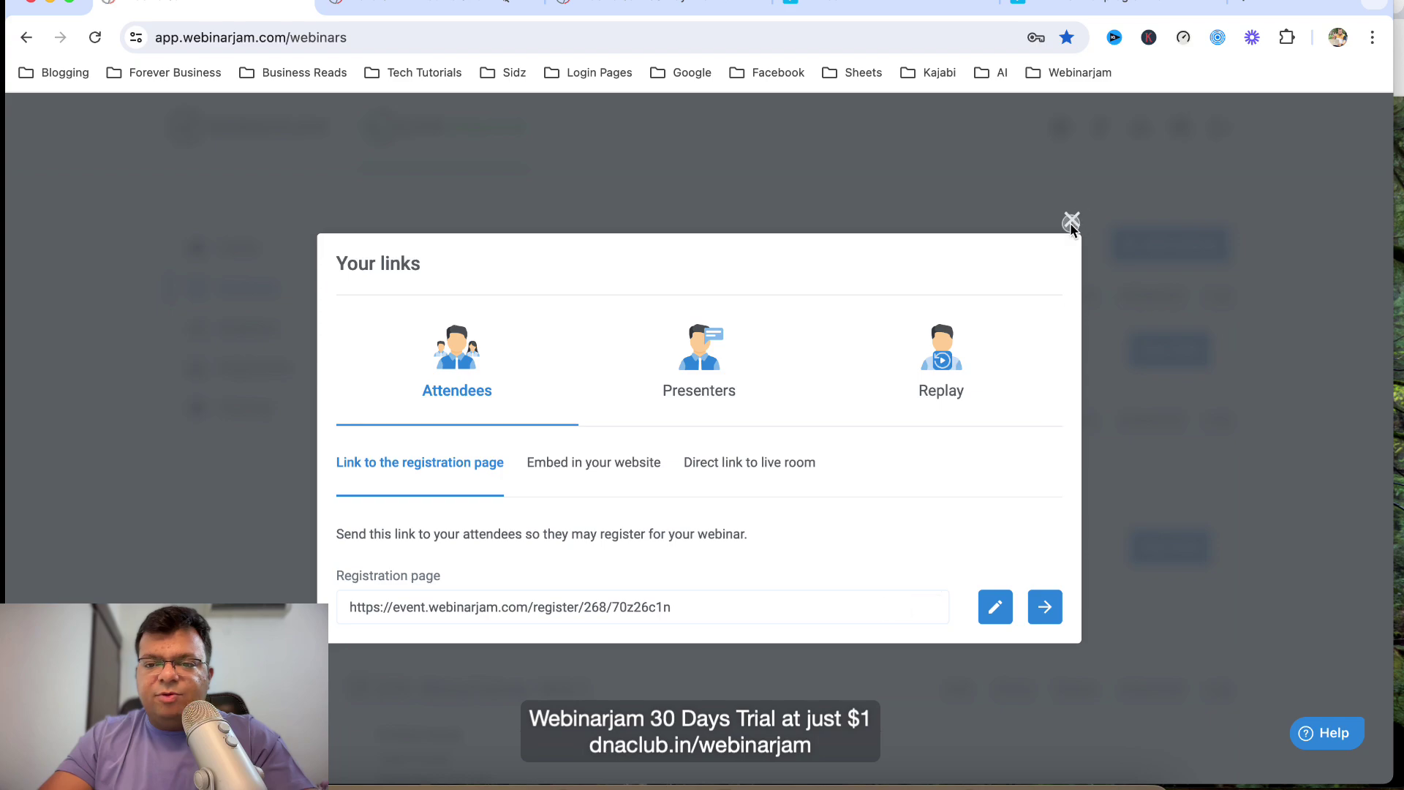
{"action": "left_click", "coordinate": [1071, 222]}
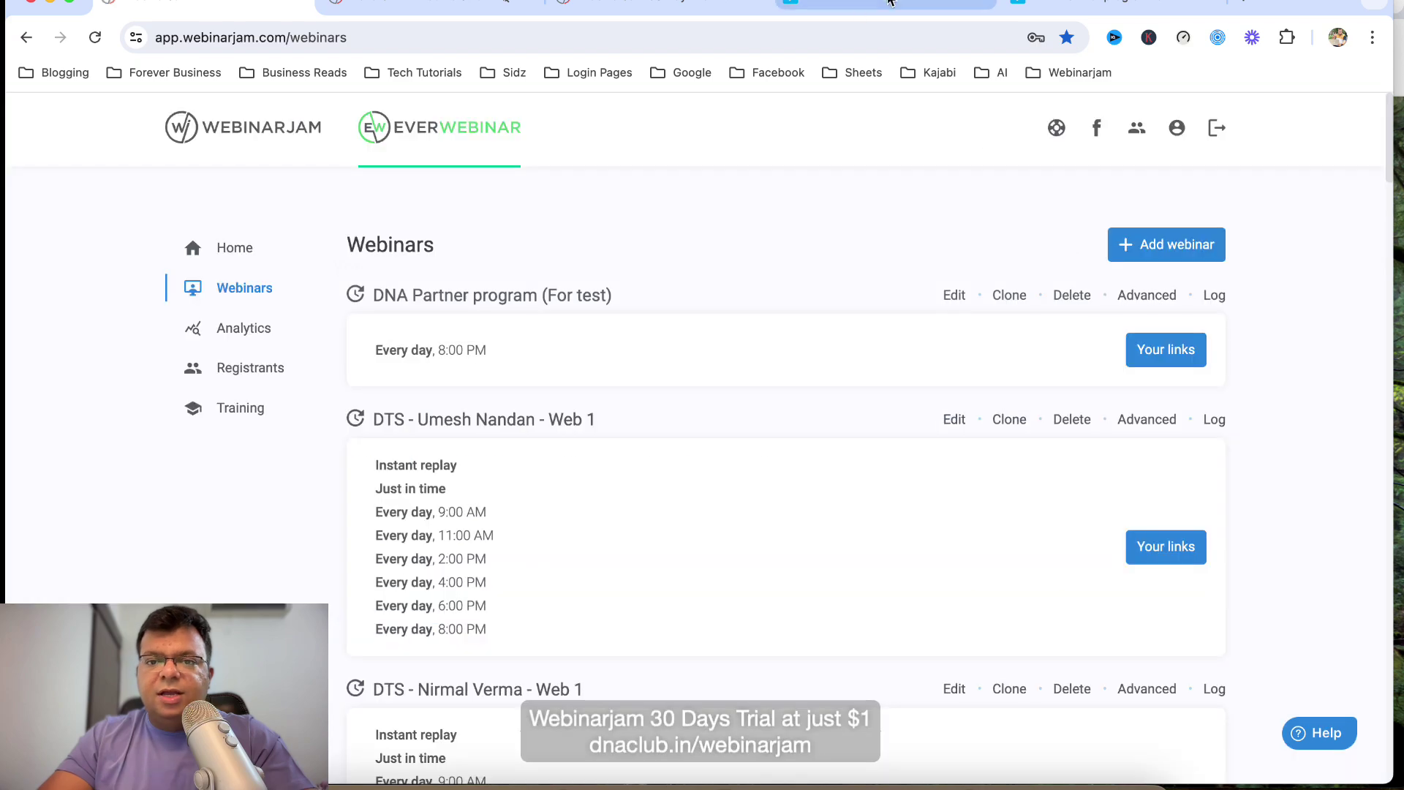
- Load the copied registration link in a new tab and submit a test registration
{"action": "left_click", "coordinate": [1236, 4]}
{"action": "key", "text": "super+v"}
{"action": "key", "text": "Return"}
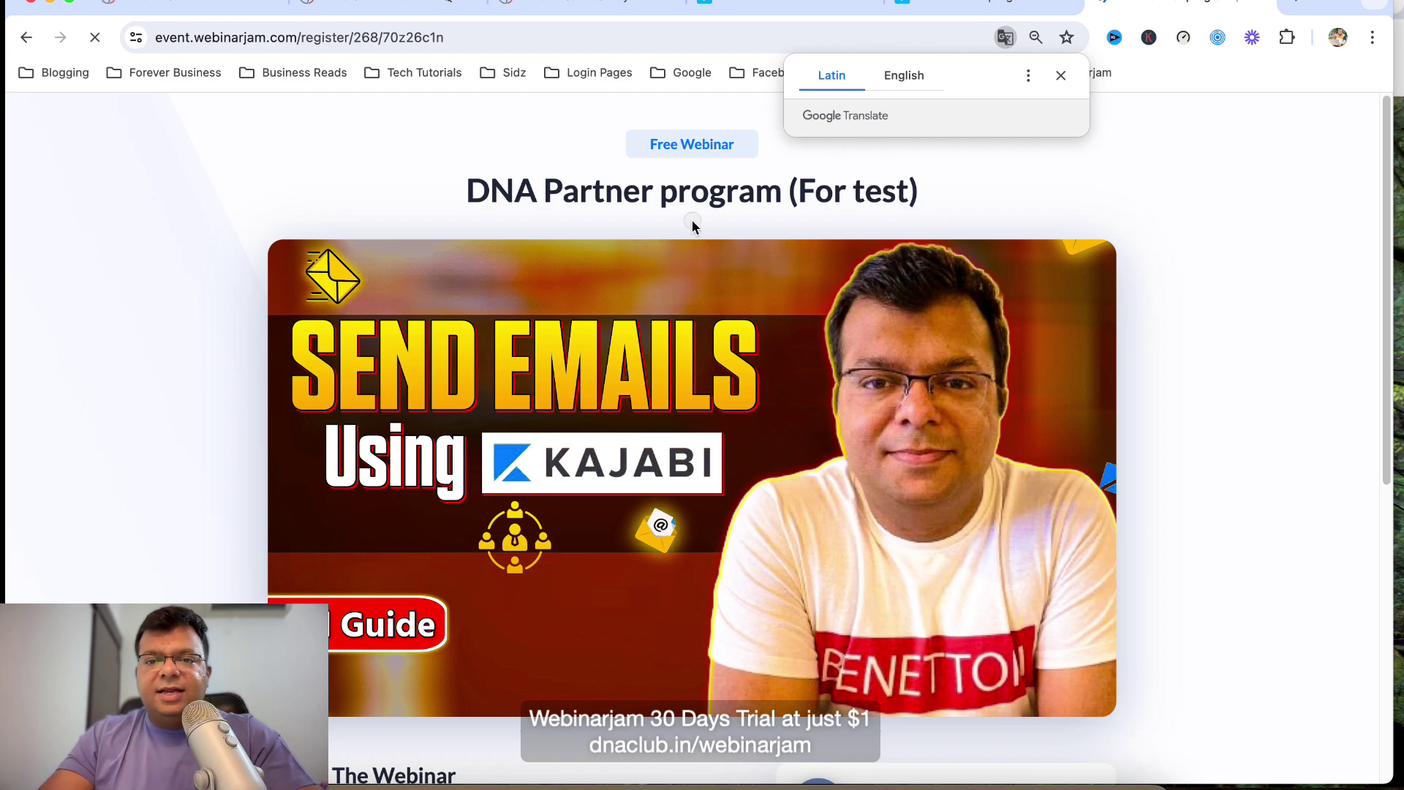
{"action": "left_click", "coordinate": [1060, 76]}
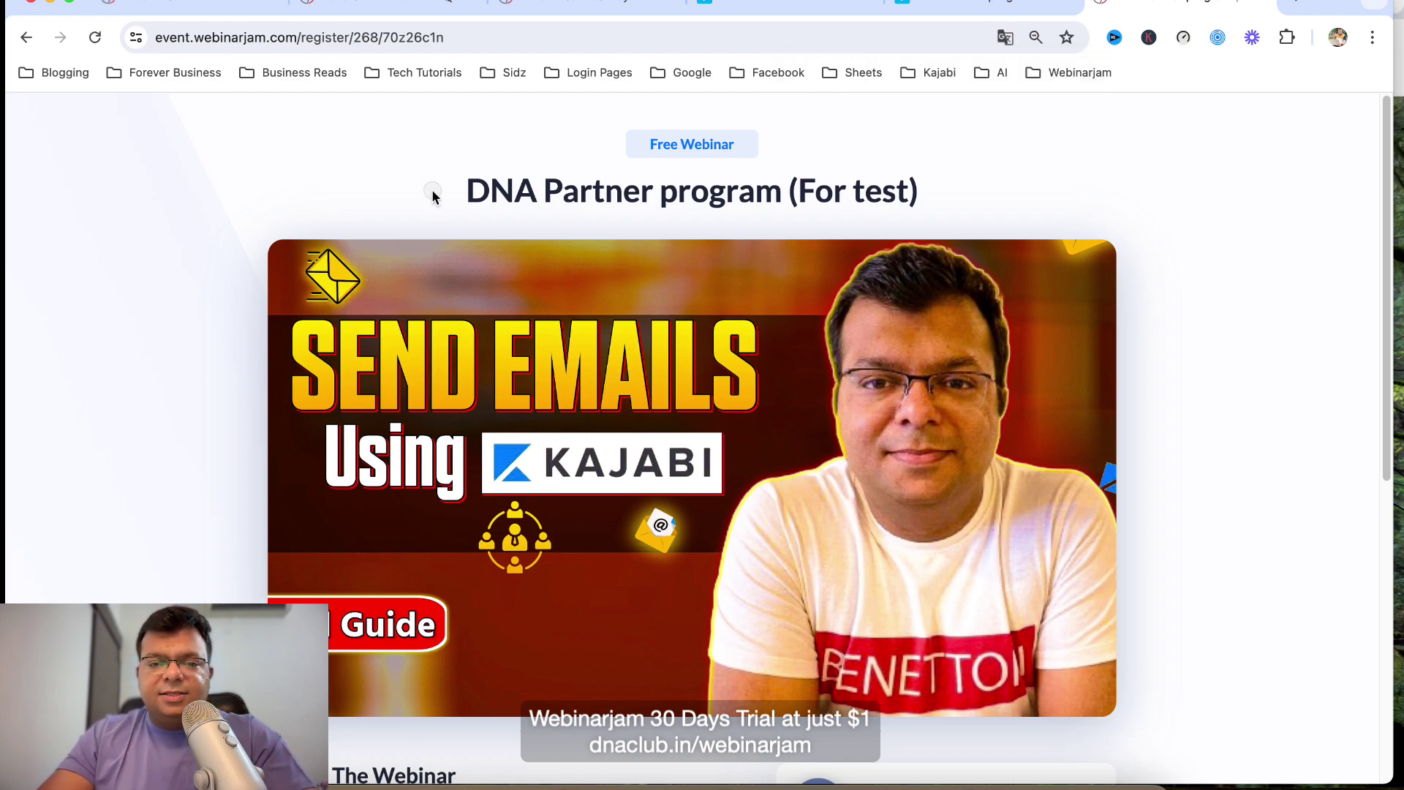
{"action": "scroll", "coordinate": [893, 440], "scroll_direction": "down", "scroll_amount": 7}
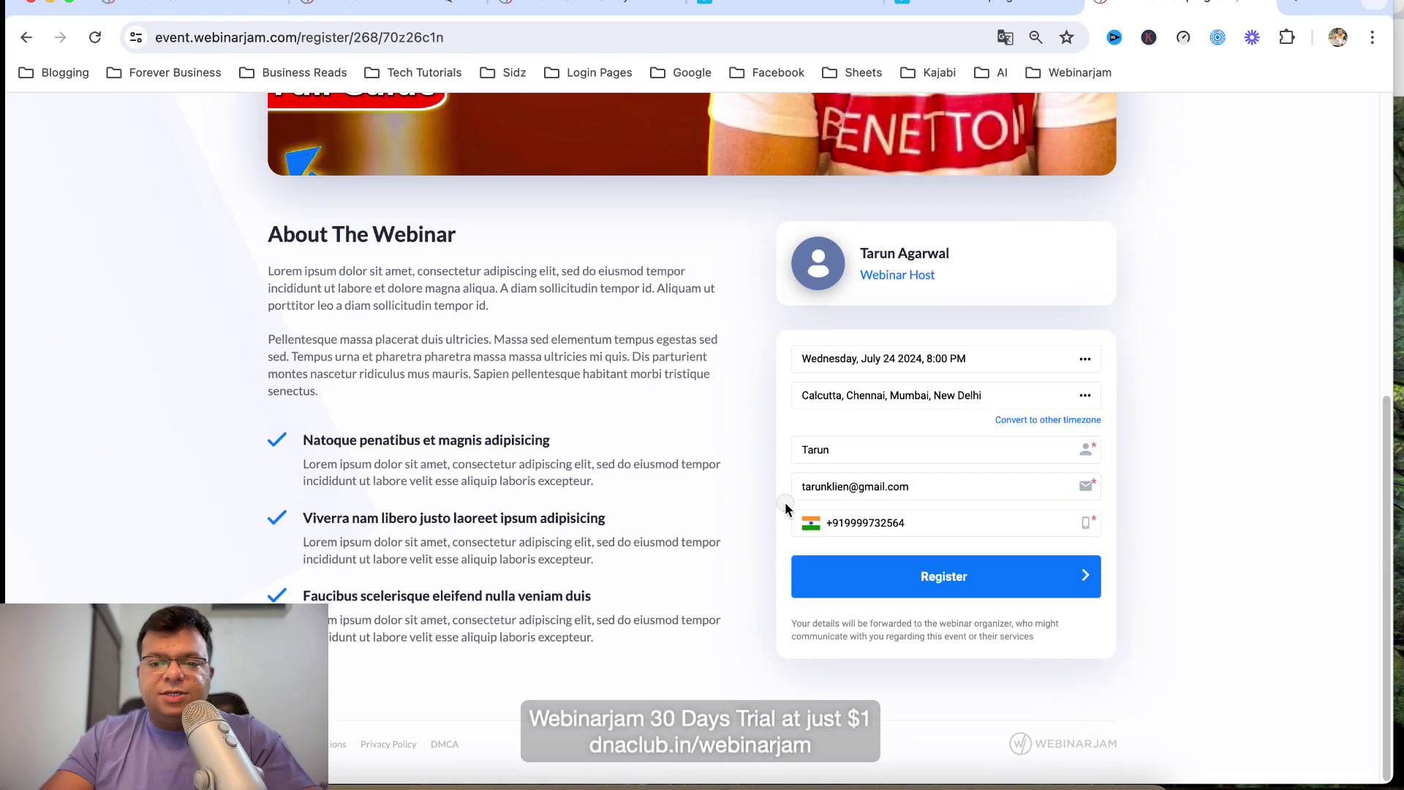
{"action": "left_click", "coordinate": [905, 376]}
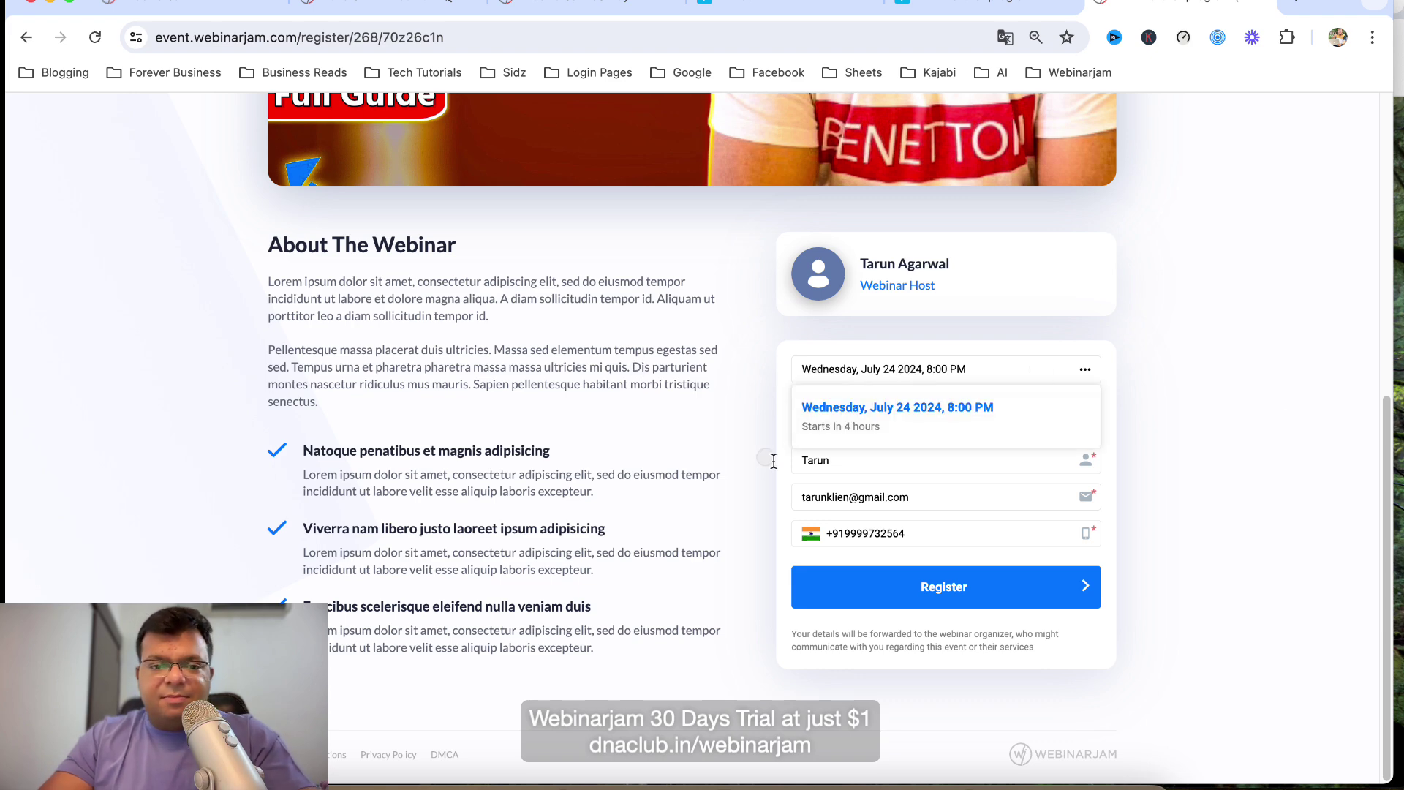
{"action": "left_click", "coordinate": [927, 596]}
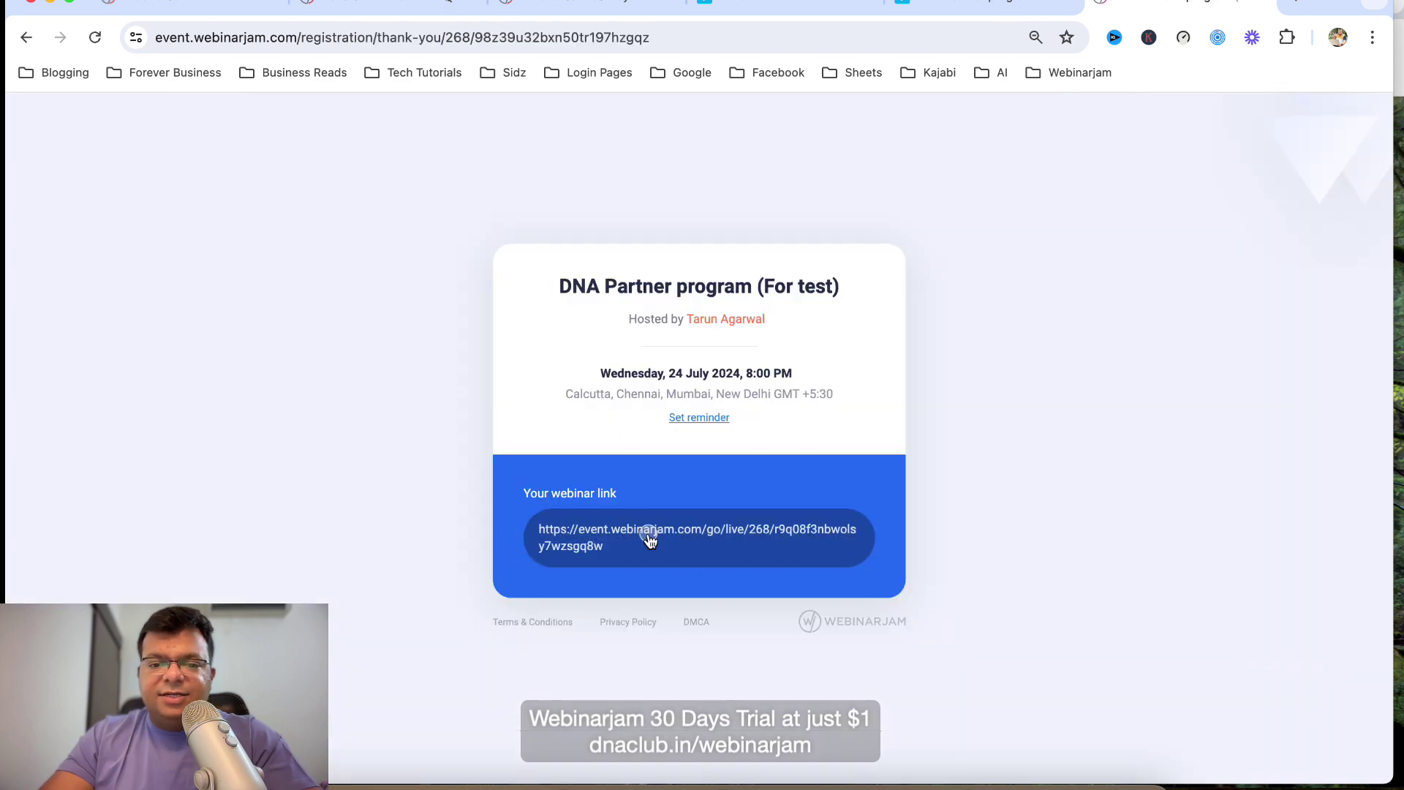
- Preview the personal webinar room link, then return to the EverWebinar dashboard tab
{"action": "left_click", "coordinate": [583, 532]}
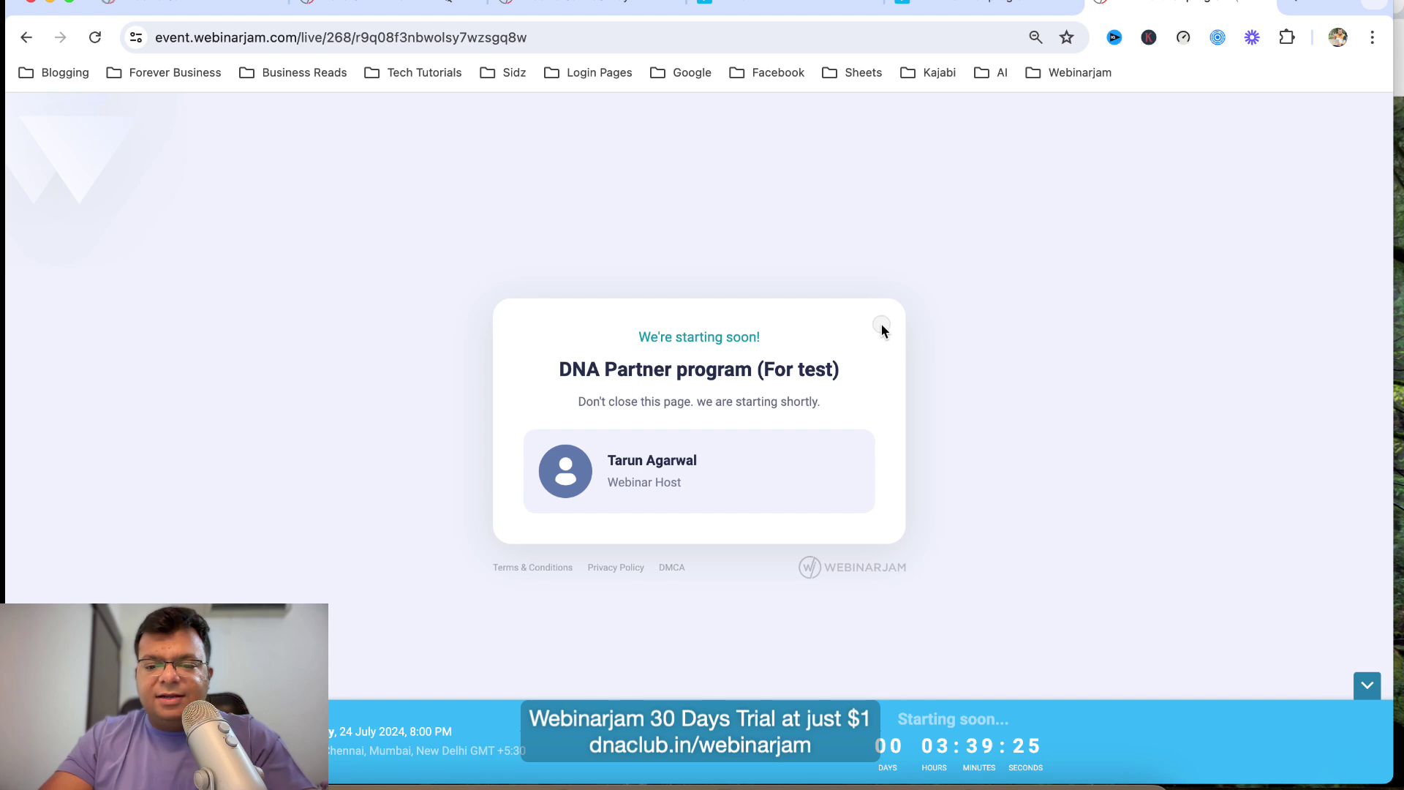
{"action": "mouse_move", "coordinate": [863, 699]}
{"action": "left_mouse_down"}
{"action": "mouse_move", "coordinate": [863, 784]}
{"action": "mouse_move", "coordinate": [1061, 724]}
{"action": "mouse_move", "coordinate": [910, 698]}
{"action": "left_mouse_up"}
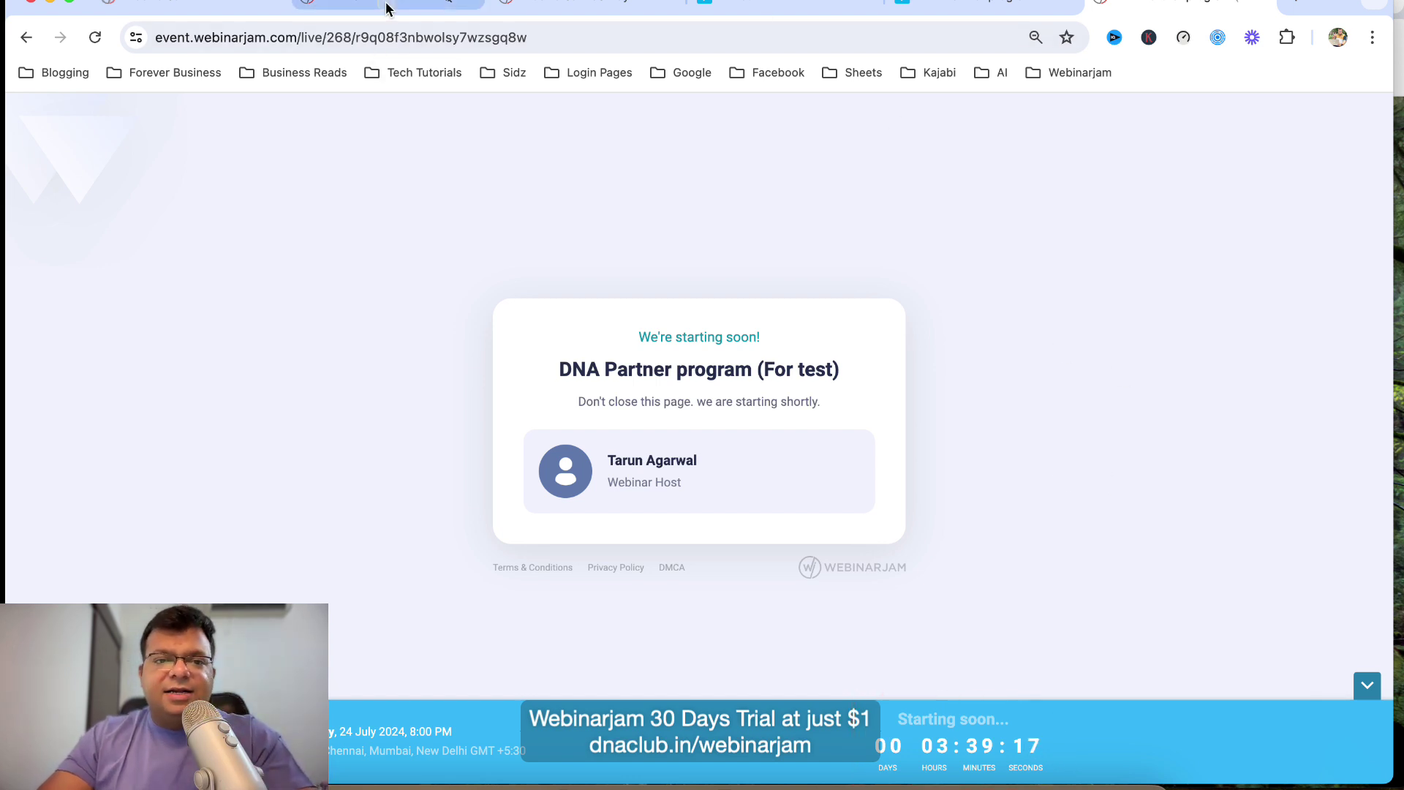
{"action": "left_click", "coordinate": [190, 7]}
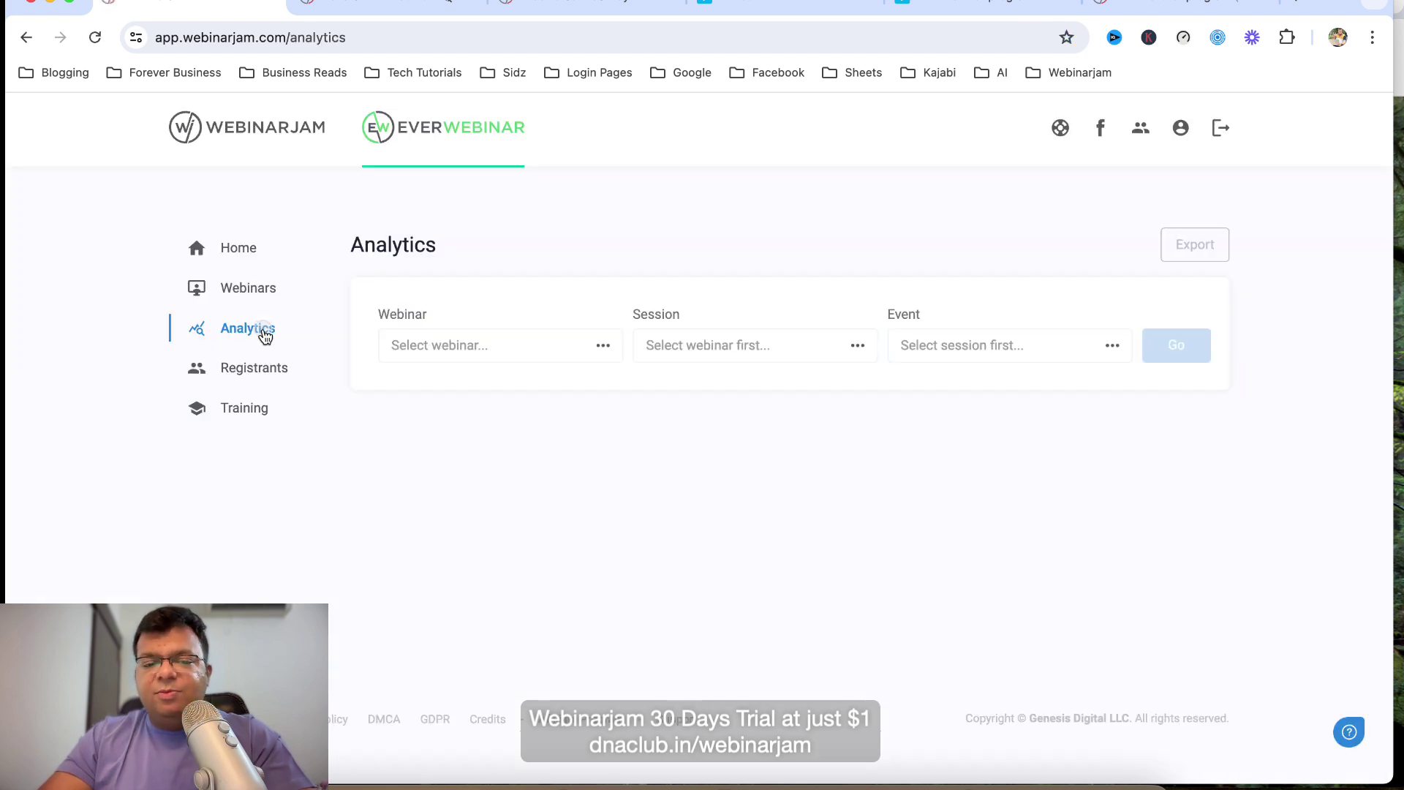
- Choose the LinkedIn leads generation webinar in Analytics
{"action": "left_click", "coordinate": [457, 357]}
{"action": "left_click", "coordinate": [520, 444]}
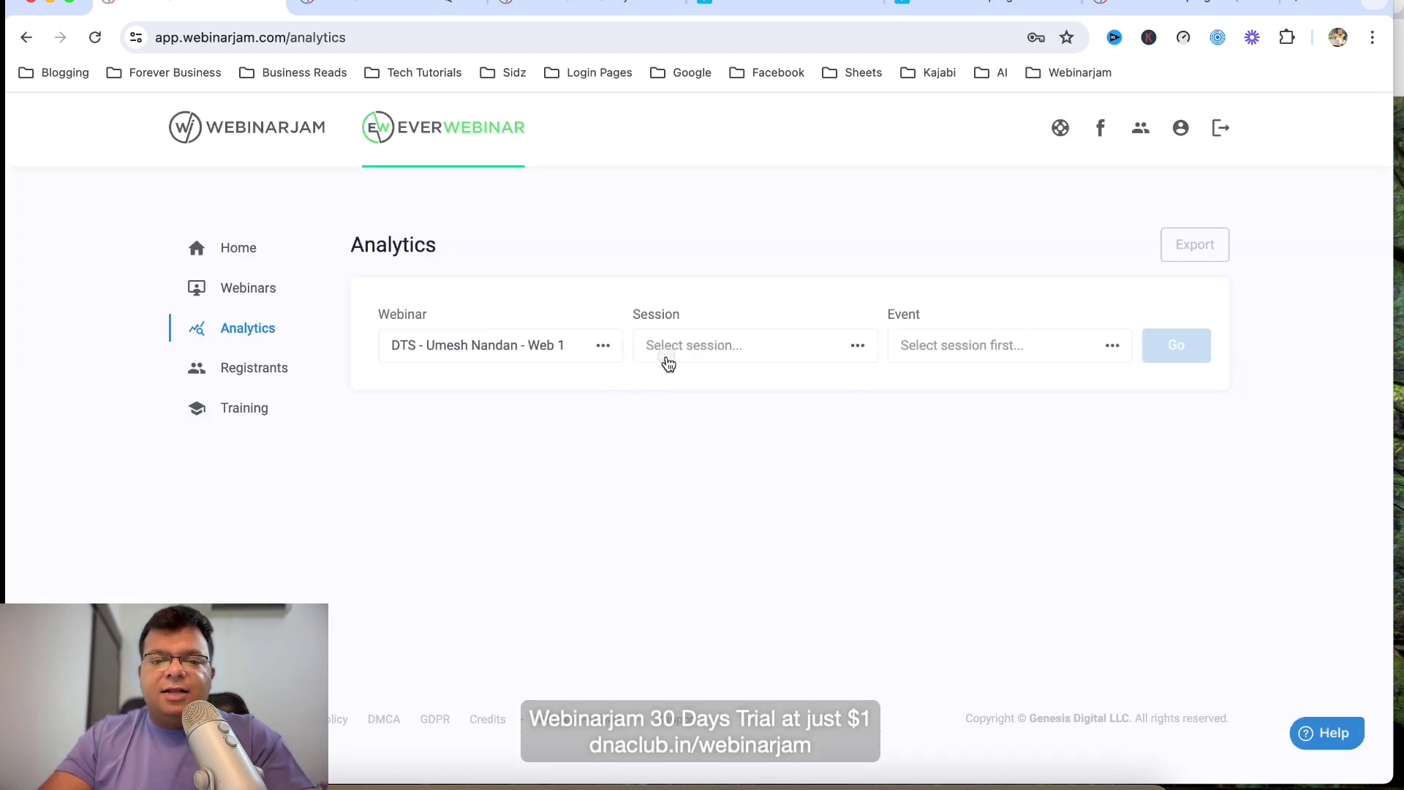
{"action": "left_click", "coordinate": [482, 353]}
{"action": "scroll", "coordinate": [519, 545], "scroll_direction": "down", "scroll_amount": 5}
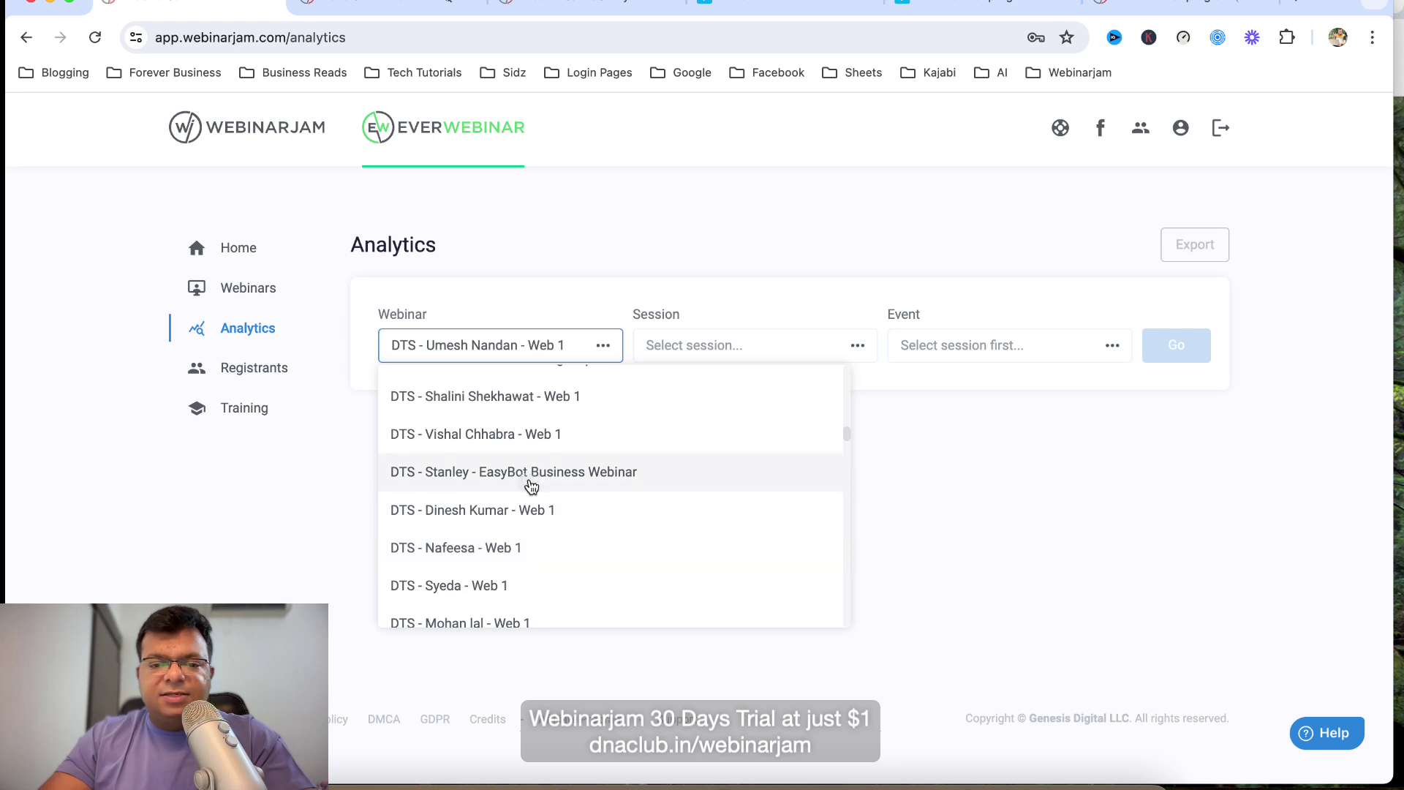
{"action": "scroll", "coordinate": [533, 548], "scroll_direction": "down", "scroll_amount": 5}
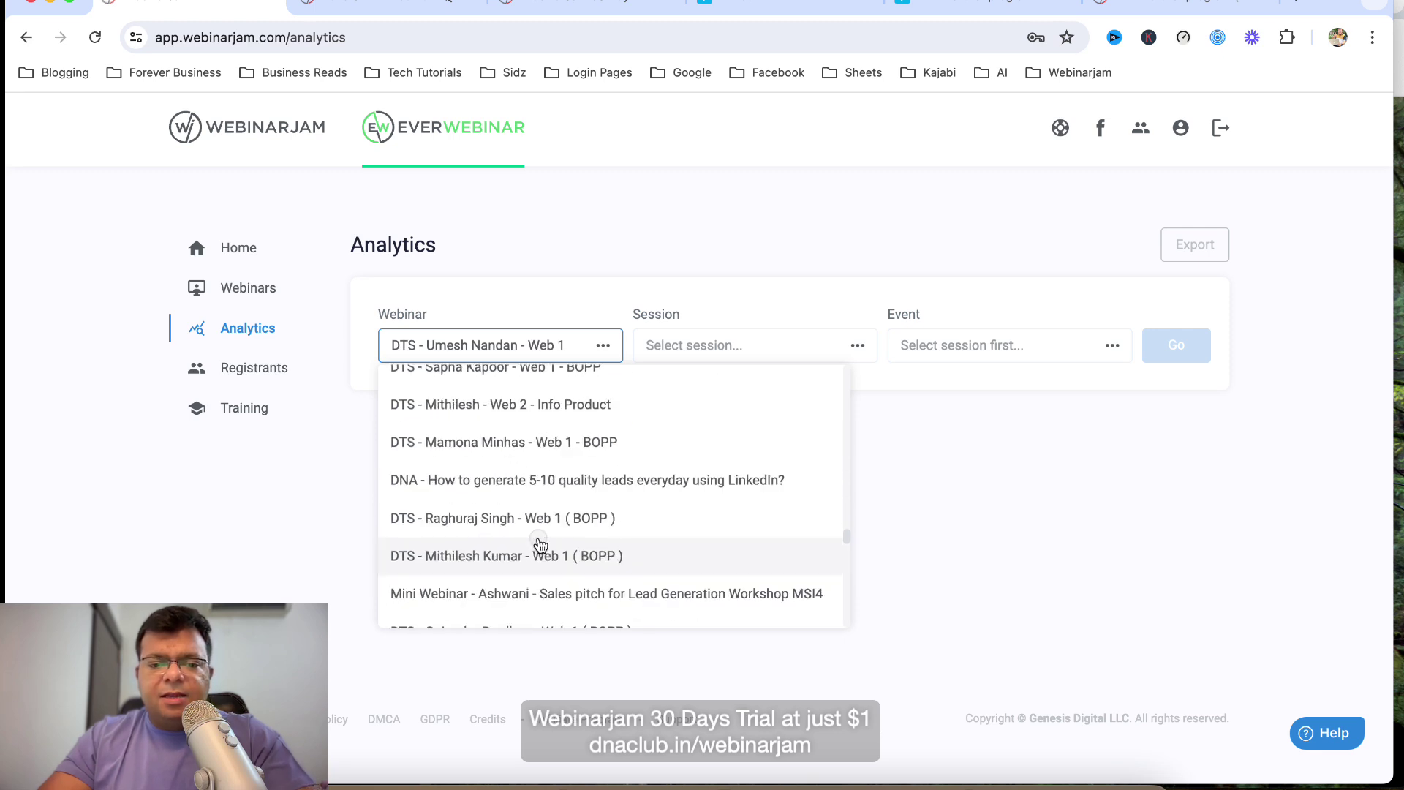
{"action": "left_click", "coordinate": [542, 475]}
- Load its traffic for All sessions and All time, showing 1,135 visitors and 485 registrants
{"action": "left_click", "coordinate": [680, 344]}
{"action": "left_click", "coordinate": [687, 384]}
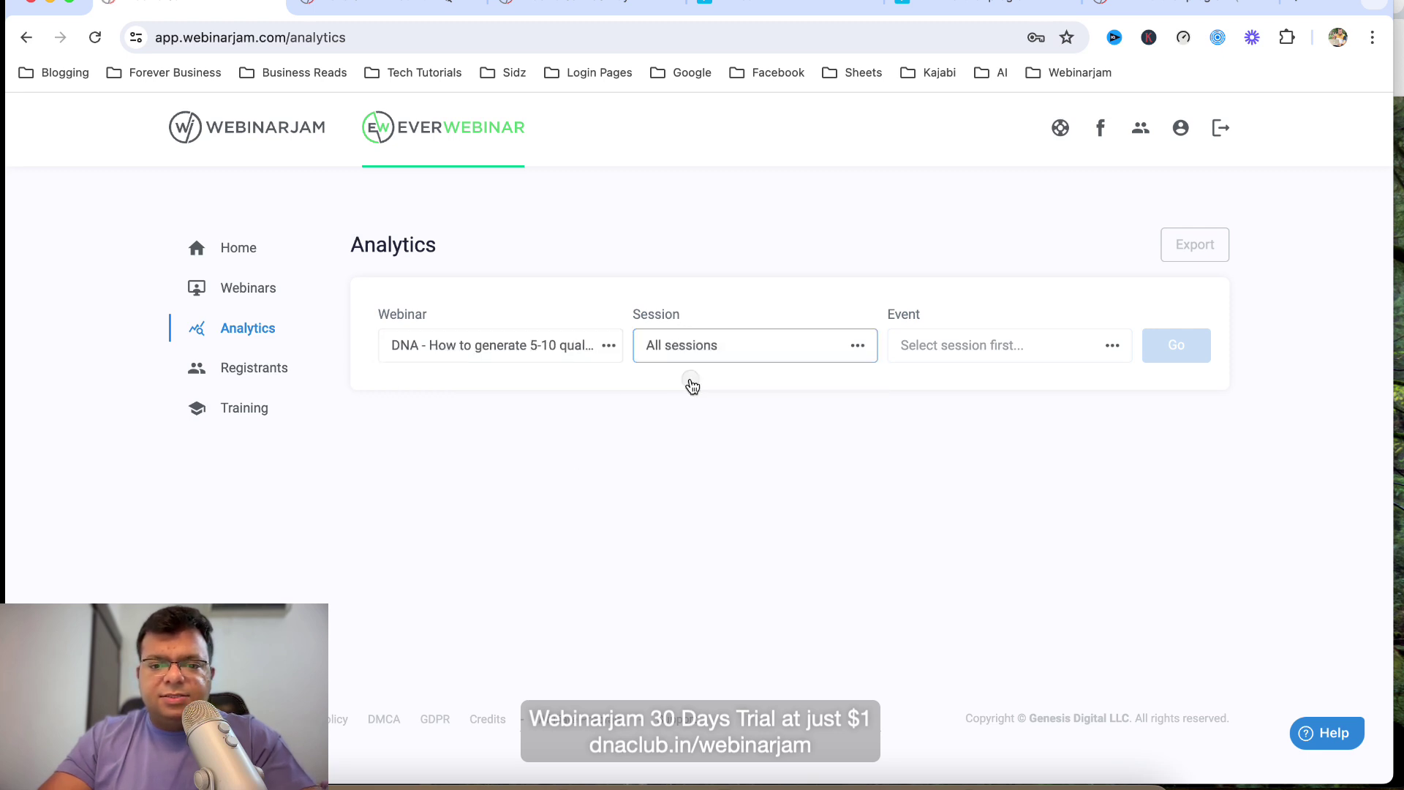
{"action": "left_click", "coordinate": [954, 347]}
{"action": "left_click", "coordinate": [958, 391]}
{"action": "left_click", "coordinate": [1172, 347]}
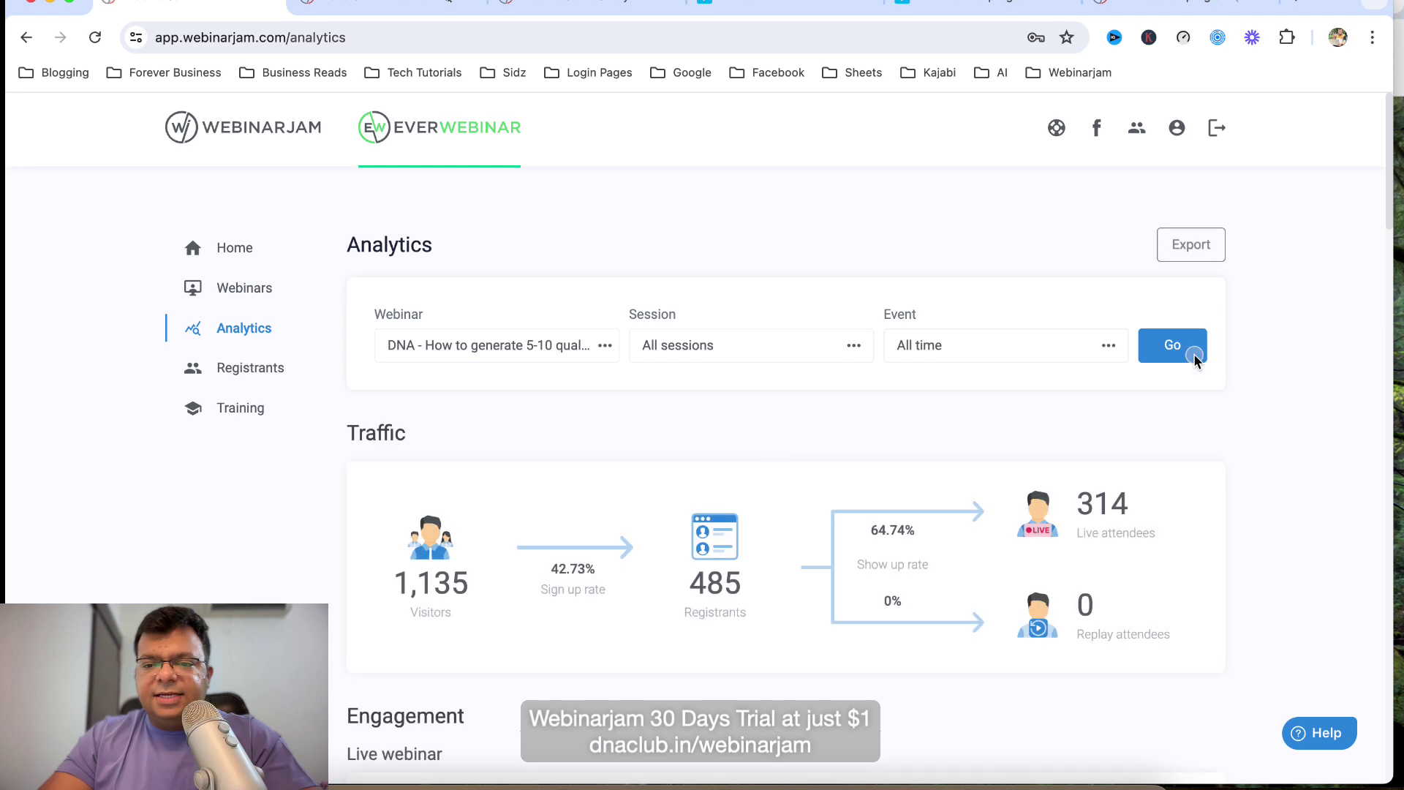
{"action": "mouse_move", "coordinate": [638, 599]}
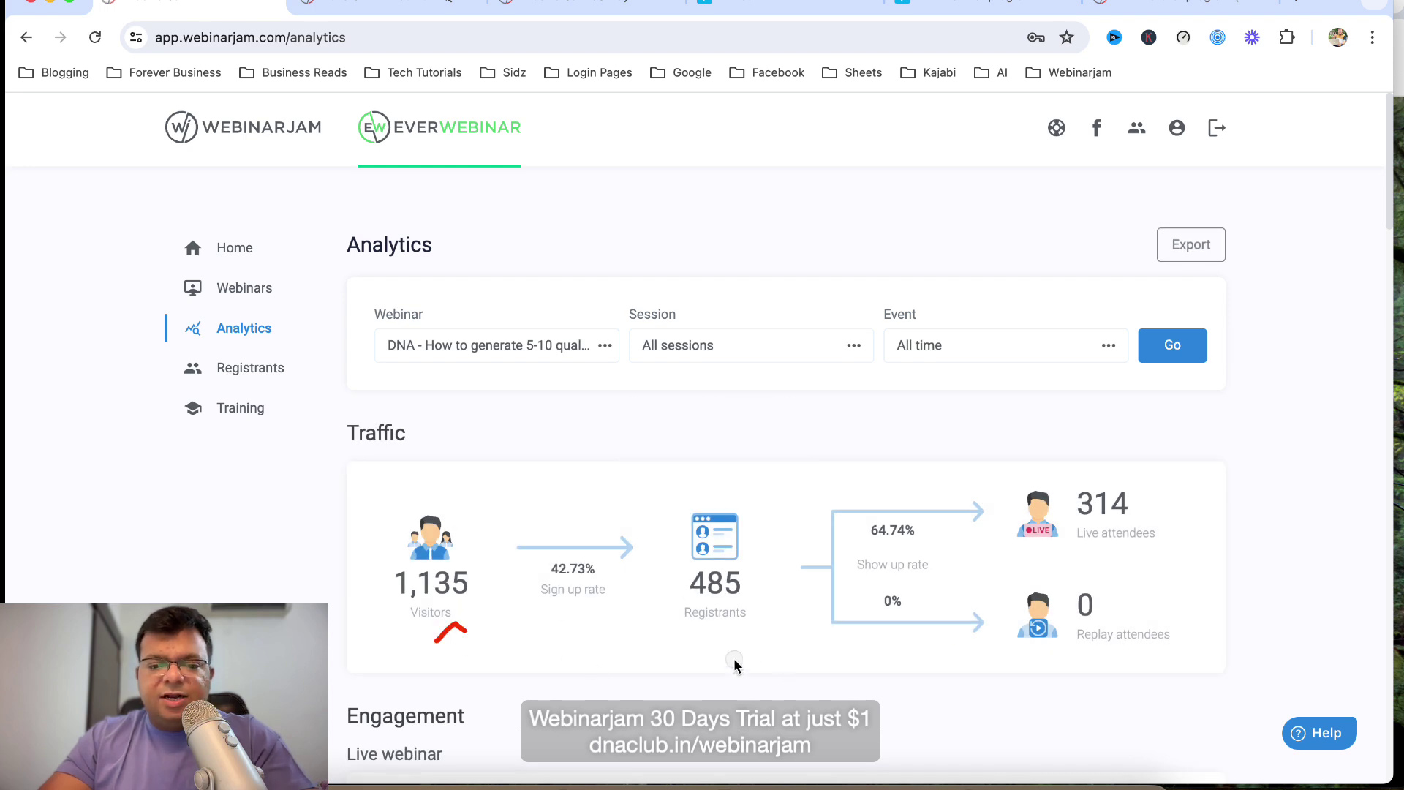
{"action": "left_click_drag", "start_coordinate": [1127, 485], "coordinate": [1087, 488]}
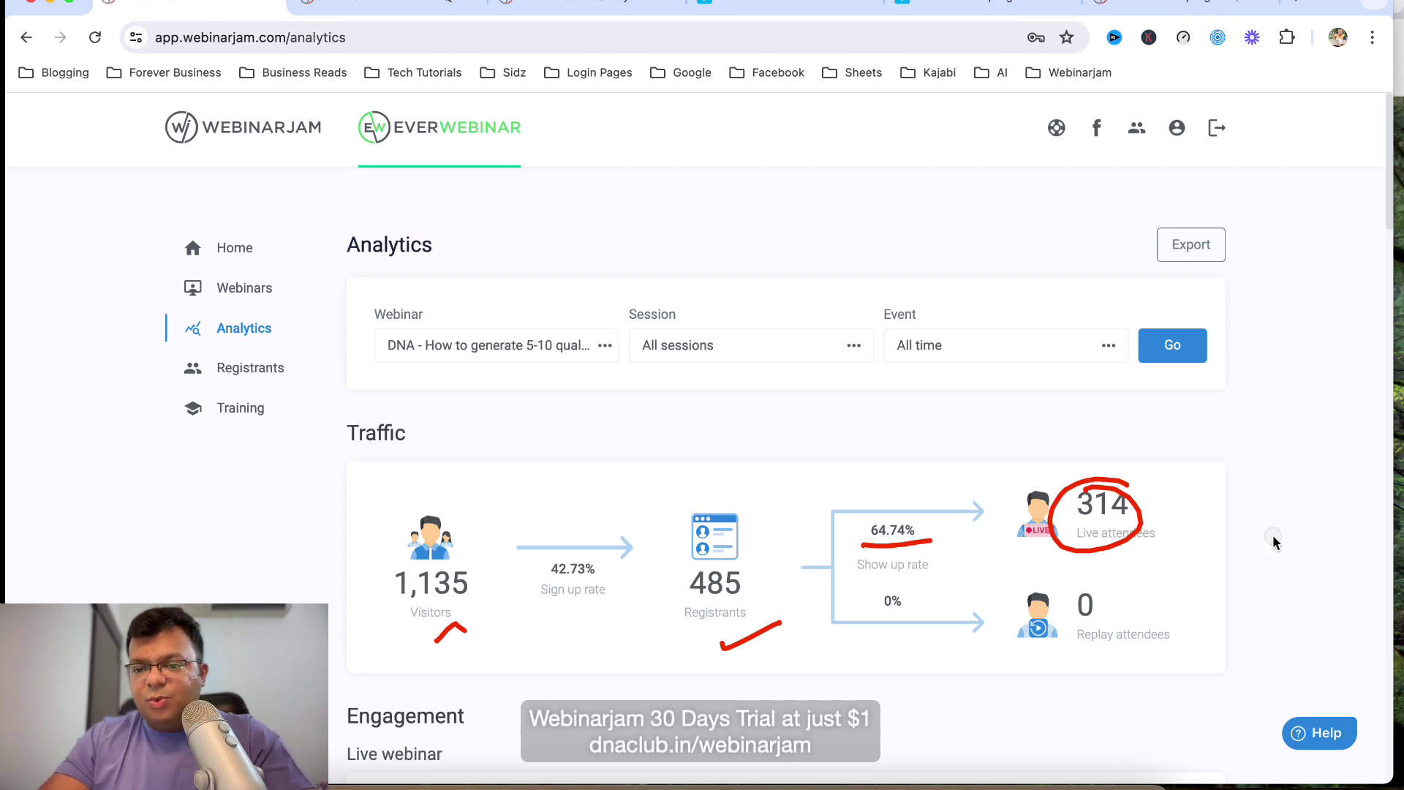
{"action": "scroll", "coordinate": [1178, 599], "scroll_direction": "down", "scroll_amount": 7}
{"action": "scroll", "coordinate": [1033, 541], "scroll_direction": "up", "scroll_amount": 7}
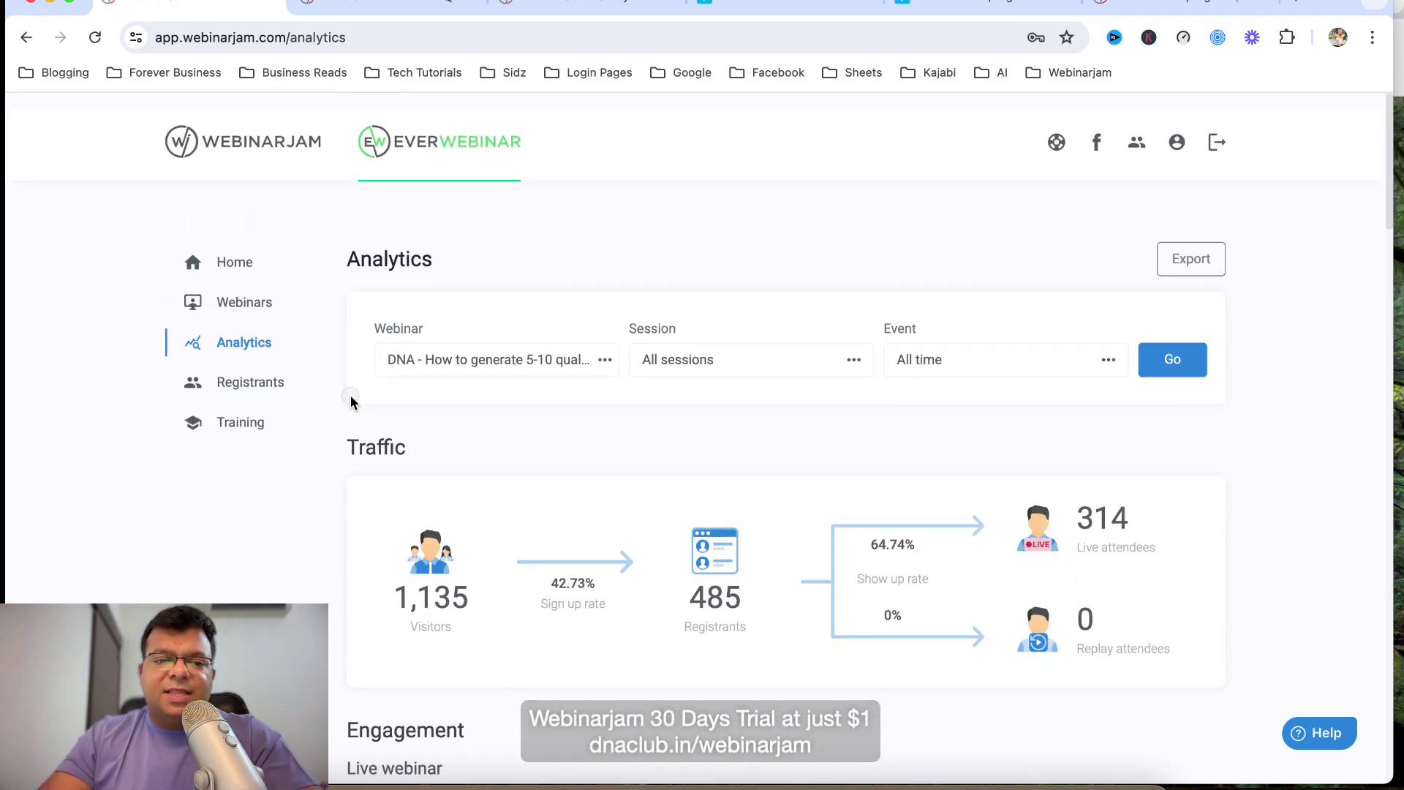
- List a DTS webinar's registrants for all sessions and all time, then return to Webinars
{"action": "left_click", "coordinate": [283, 368]}
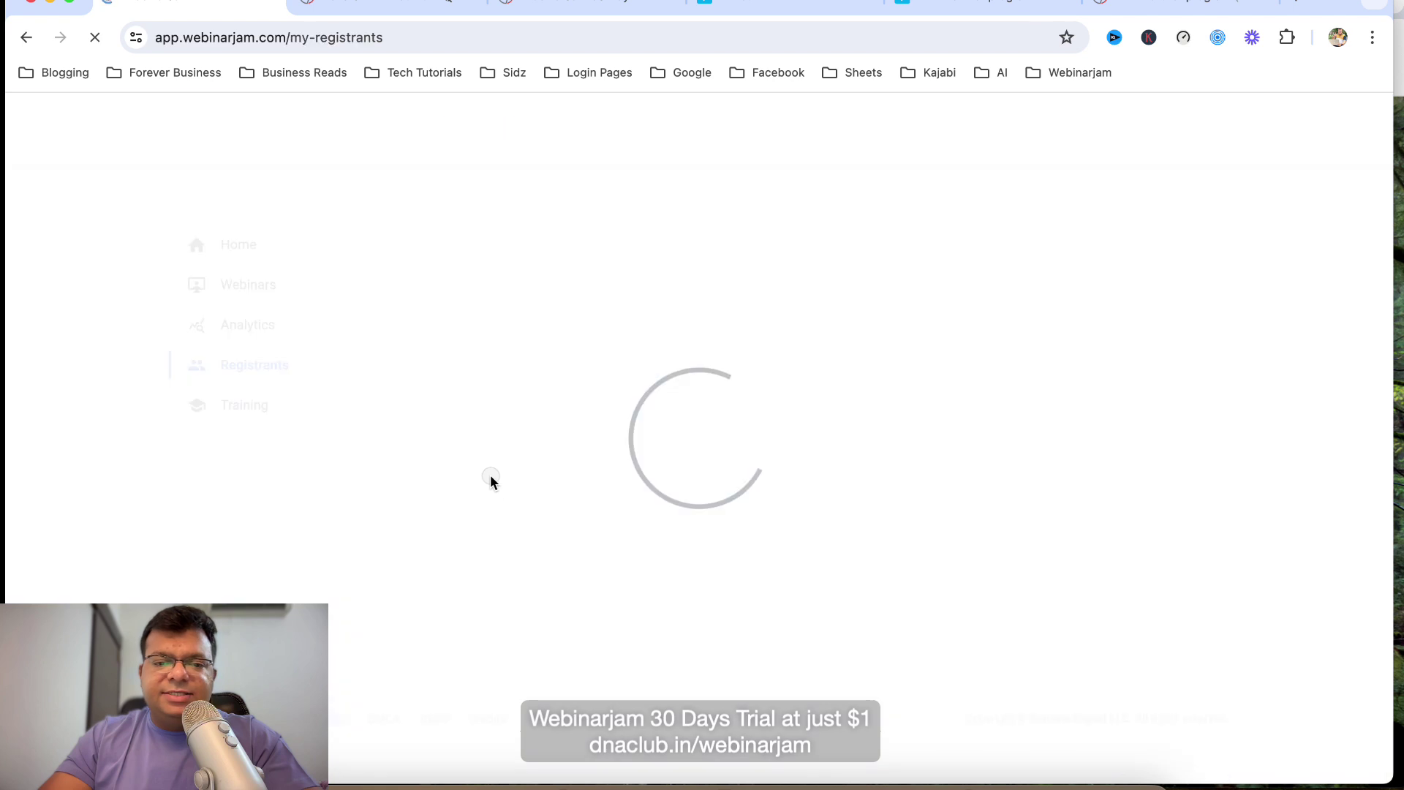
{"action": "left_click", "coordinate": [475, 355]}
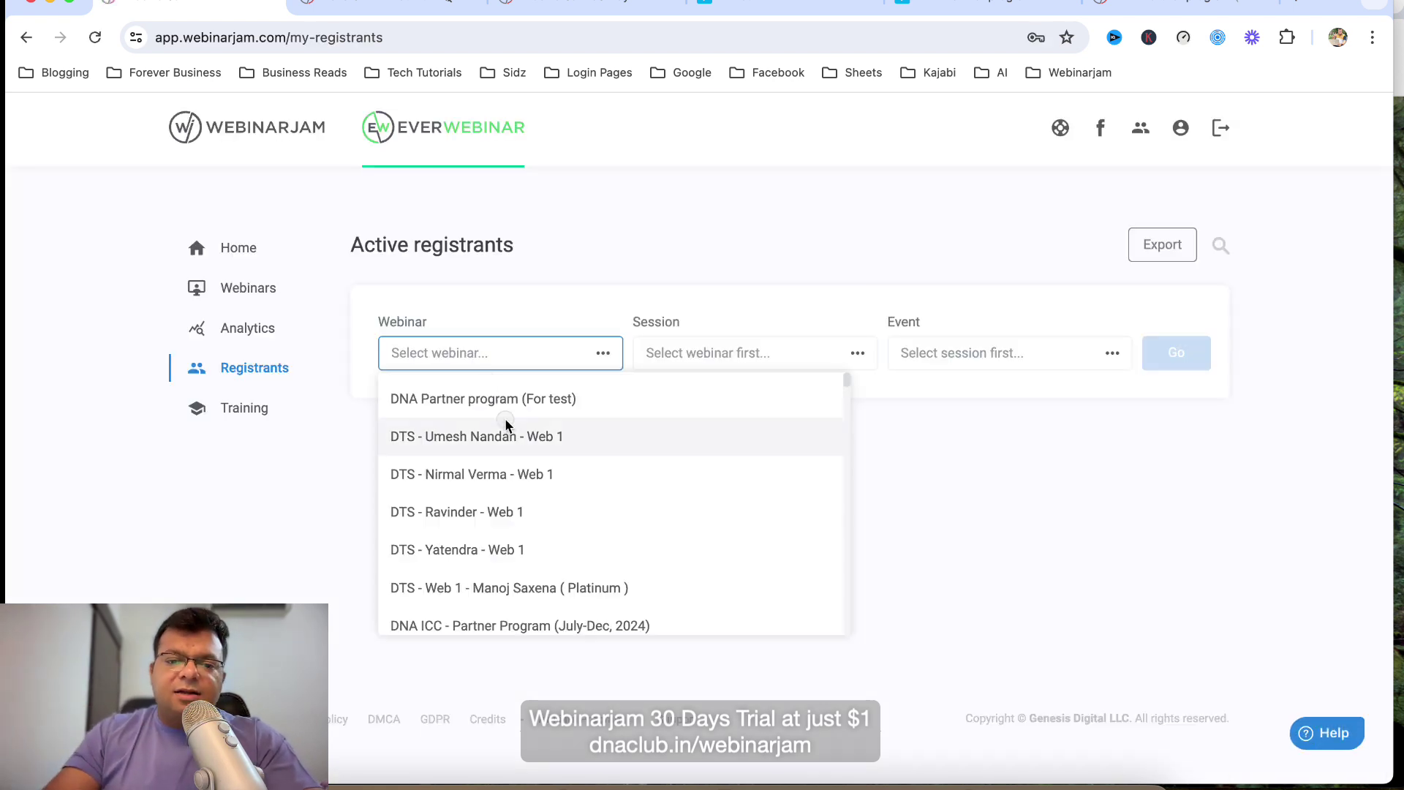
{"action": "left_click", "coordinate": [527, 430]}
{"action": "left_click", "coordinate": [716, 360]}
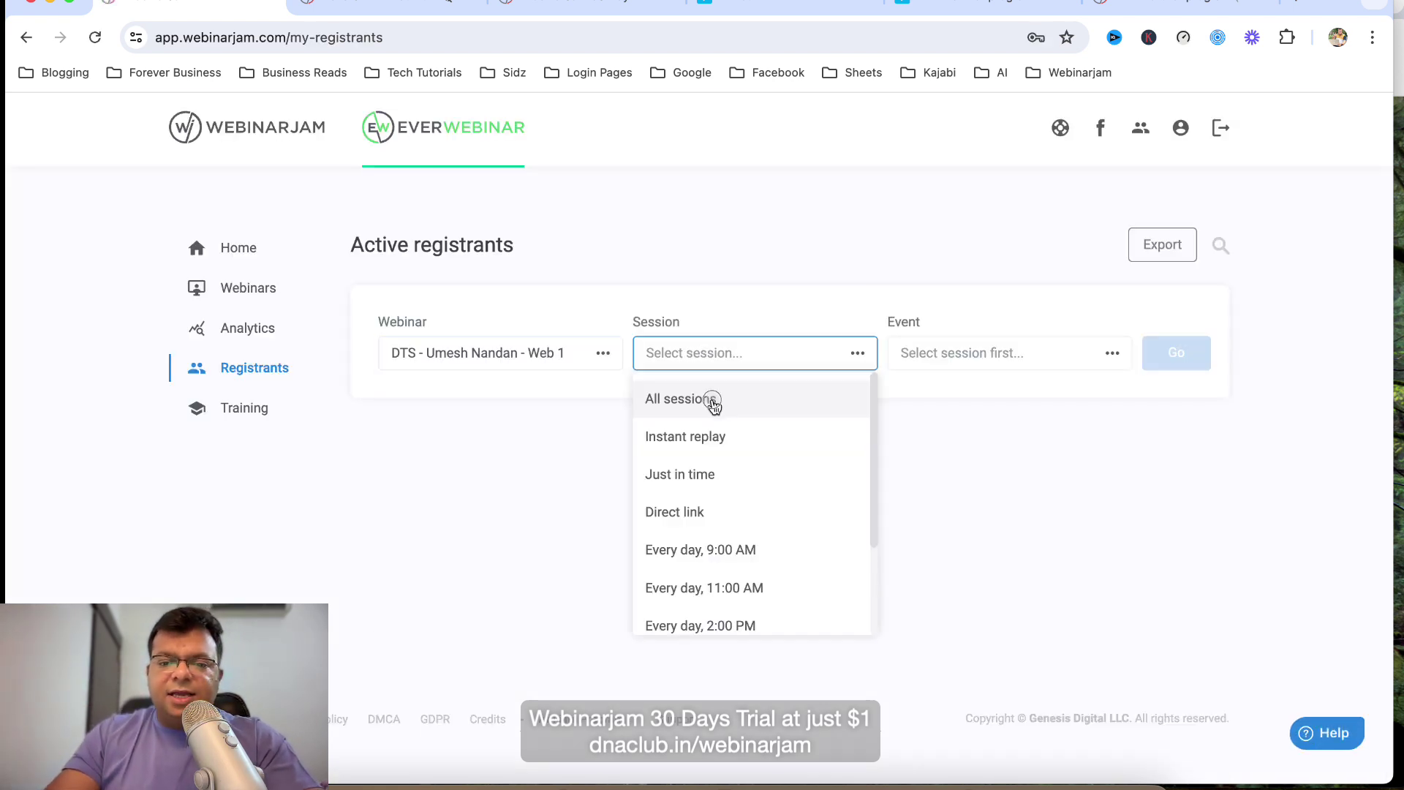
{"action": "left_click", "coordinate": [715, 403]}
{"action": "left_click", "coordinate": [944, 357]}
{"action": "left_click", "coordinate": [941, 398]}
{"action": "left_click", "coordinate": [1171, 368]}
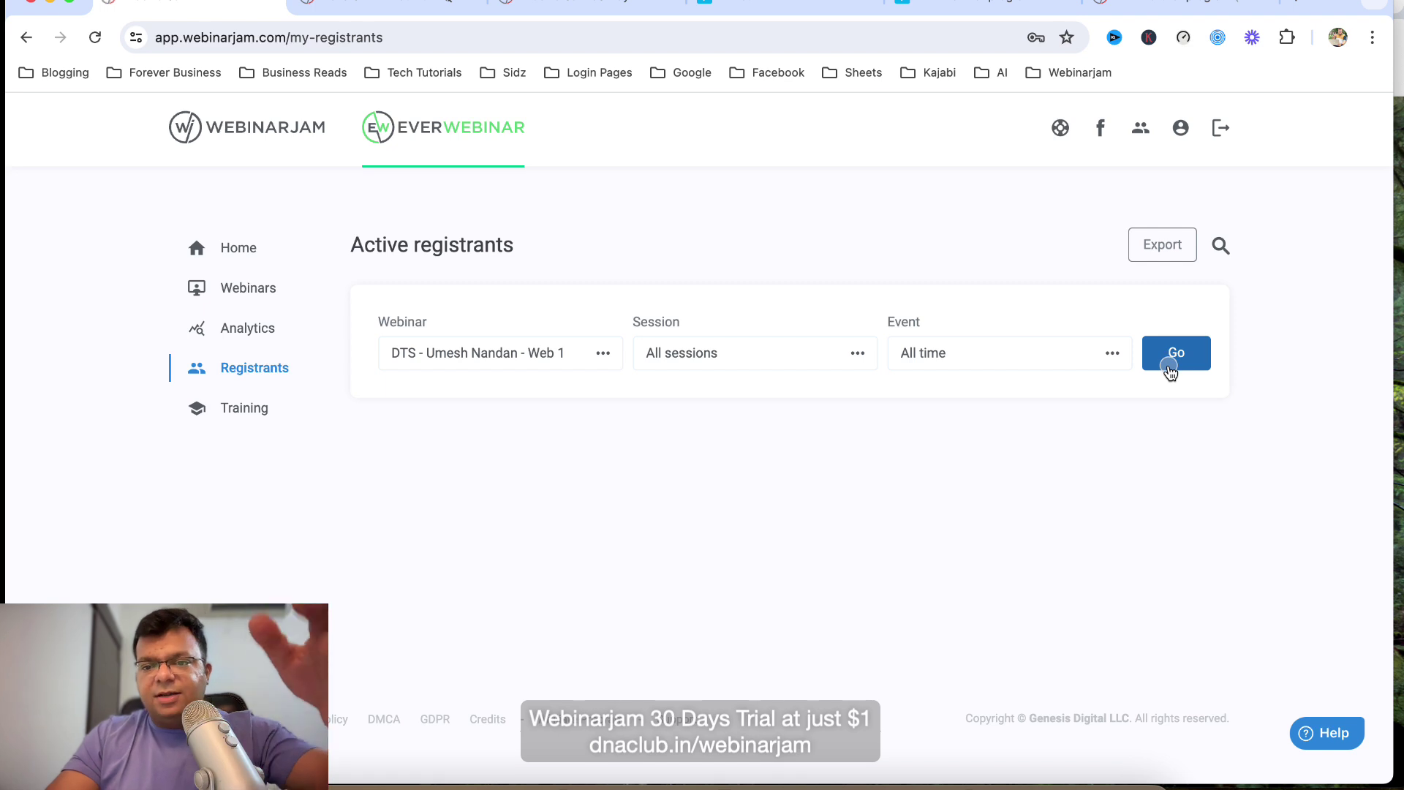
{"action": "left_click", "coordinate": [247, 293]}
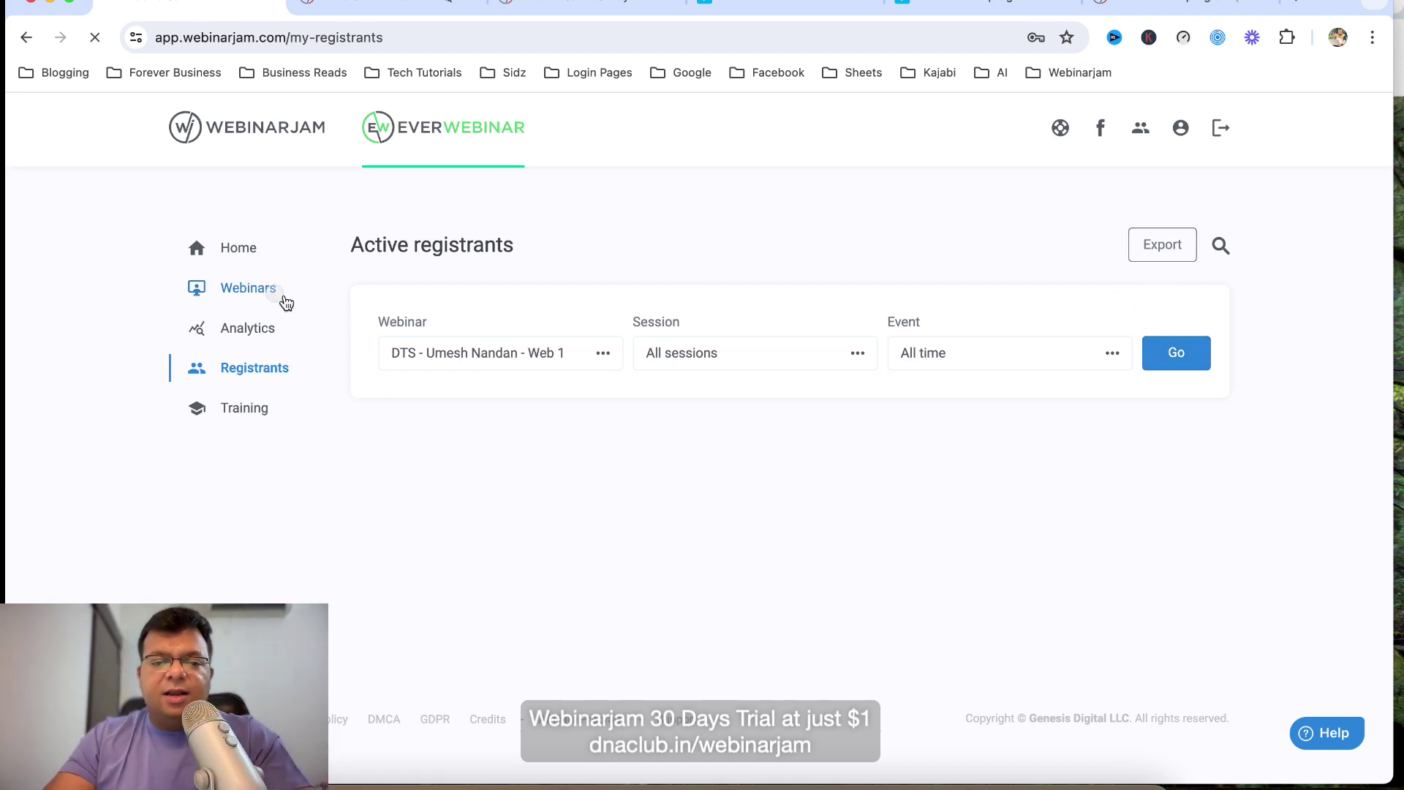